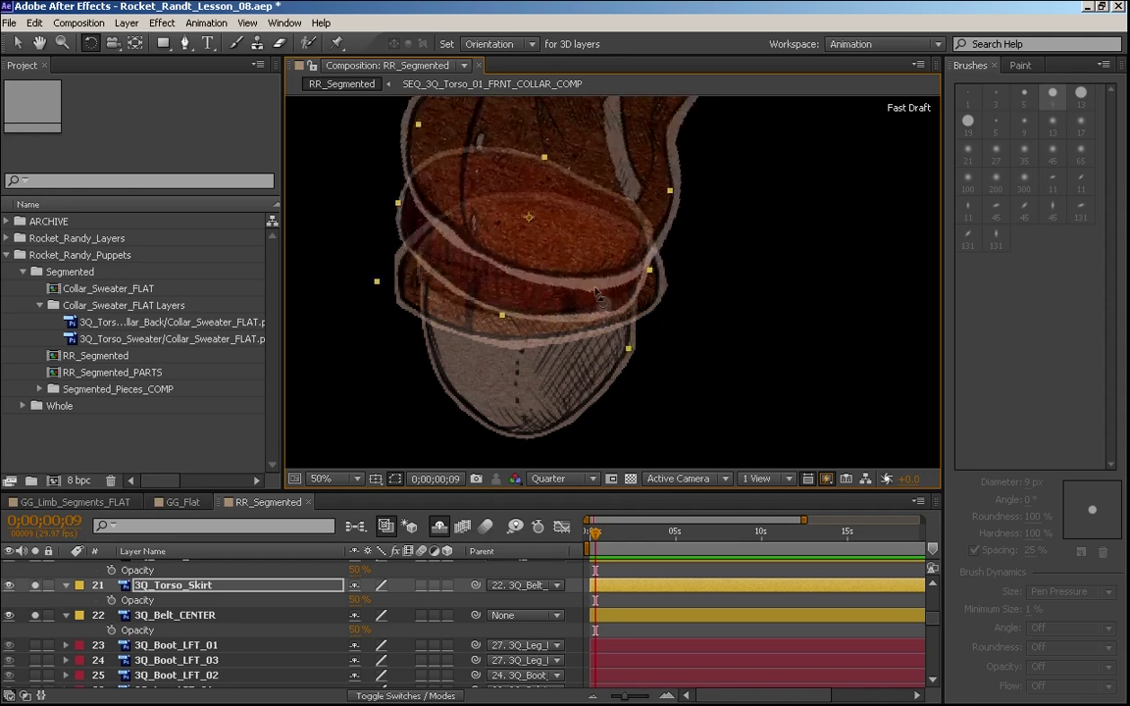
Reposition the 3Q_Torso_Skirt layer's anchor point near the waist, checking the pivot with trial rotations and undoing each rotation
key(ctrl+z)
key(y)
key(w)
drag(530, 246, 579, 302)
key(ctrl+z)
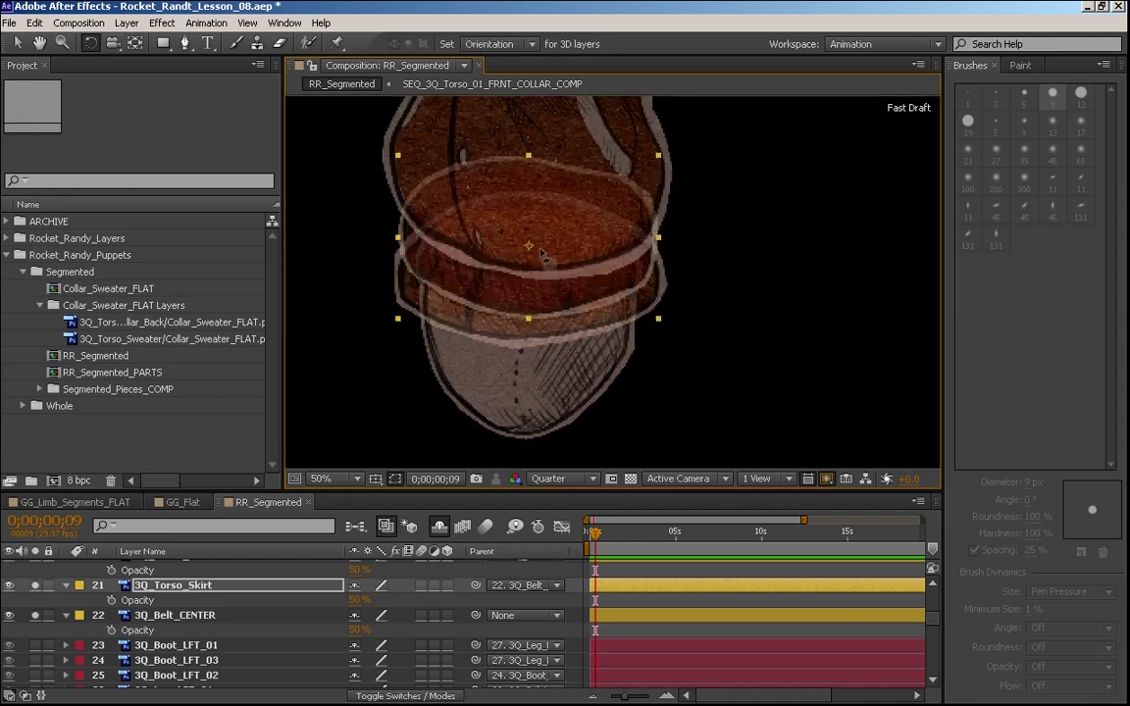
key(y)
click(608, 585)
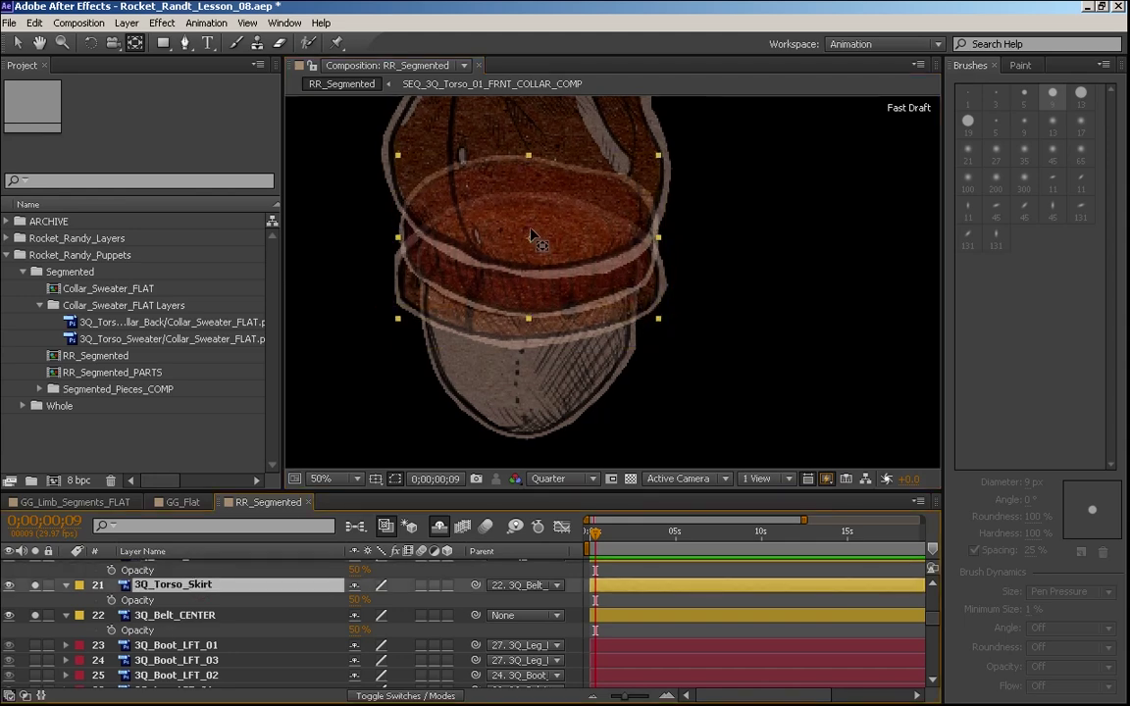
key(w)
drag(613, 257, 652, 274)
key(ctrl+z)
scroll(653, 271, down, 1)
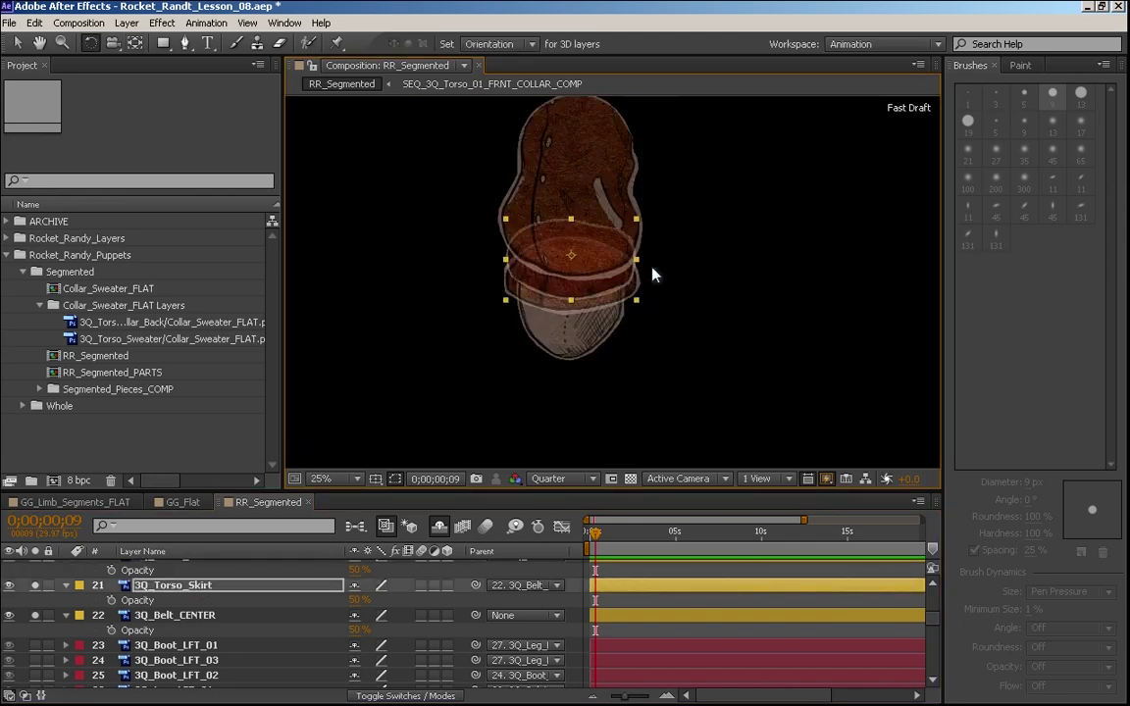
Set the opacity of 3Q_Torso_02, 3Q_Torso_Skirt, 3Q_Belt_CENTER and 3Q_Pelvis to 100%
click(169, 616)
scroll(941, 629, up, 1)
key(grave)
shift+click(187, 178)
click(360, 193)
text(100)
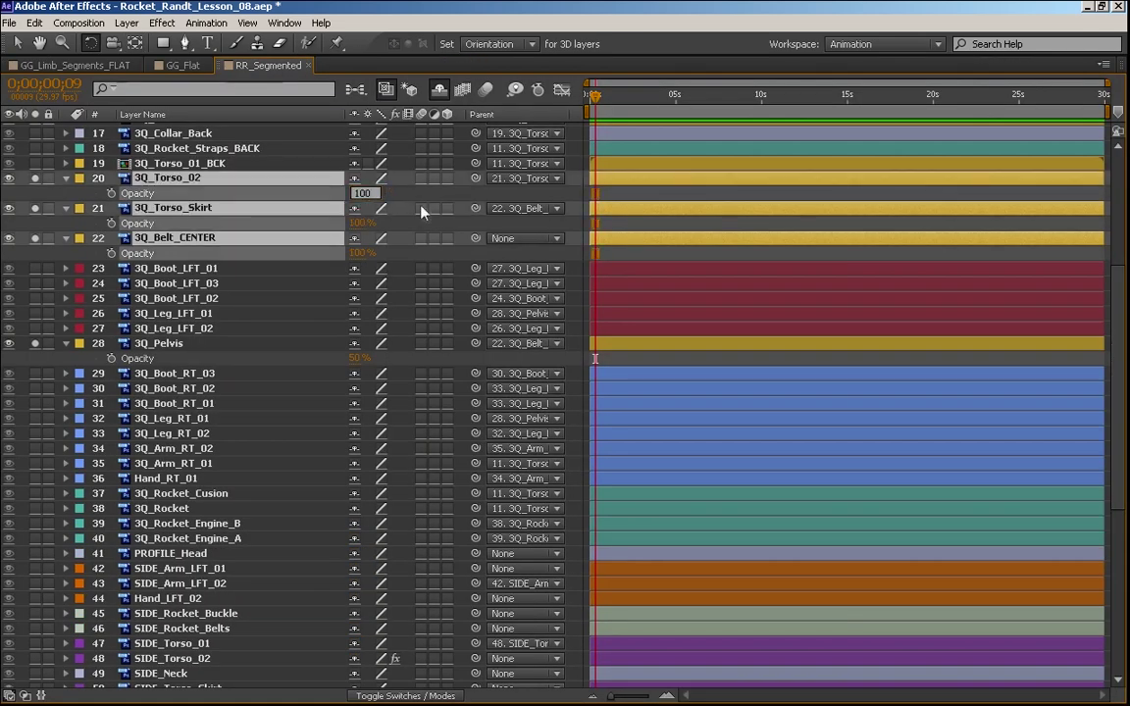
key(Return)
click(360, 358)
text(100)
key(Return)
Collapse the properties of the torso, skirt, belt and pelvis layers and turn off their solo switches
click(66, 343)
click(66, 239)
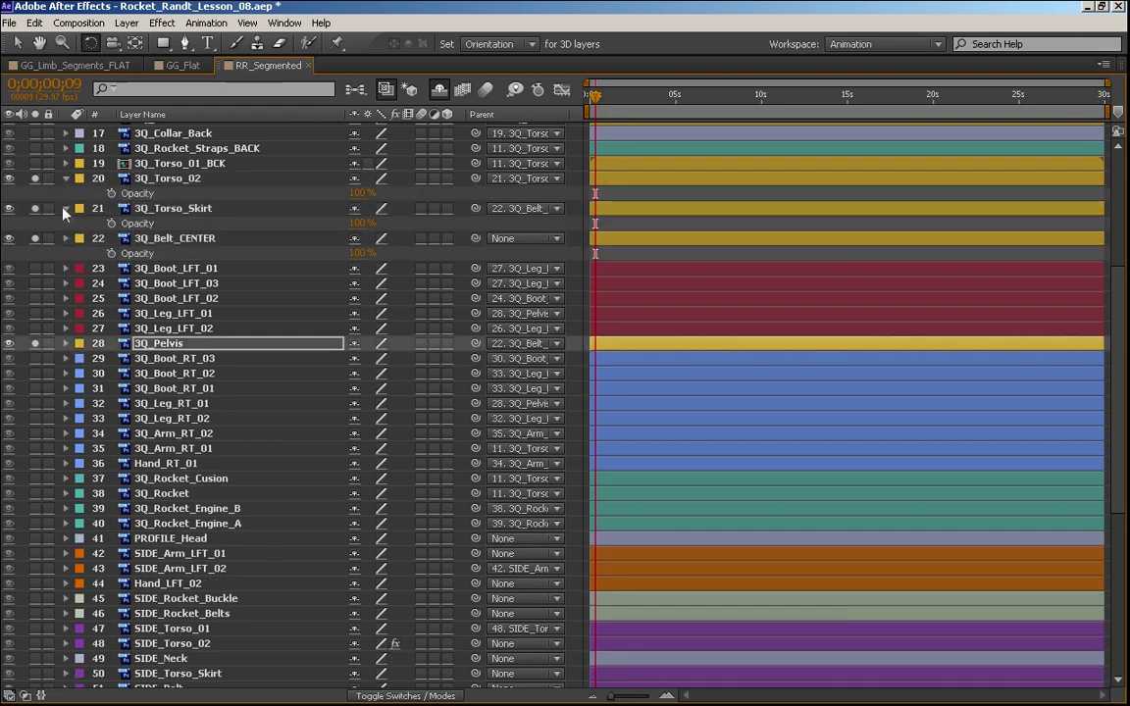
click(65, 208)
click(66, 179)
drag(34, 179, 34, 298)
key(grave)
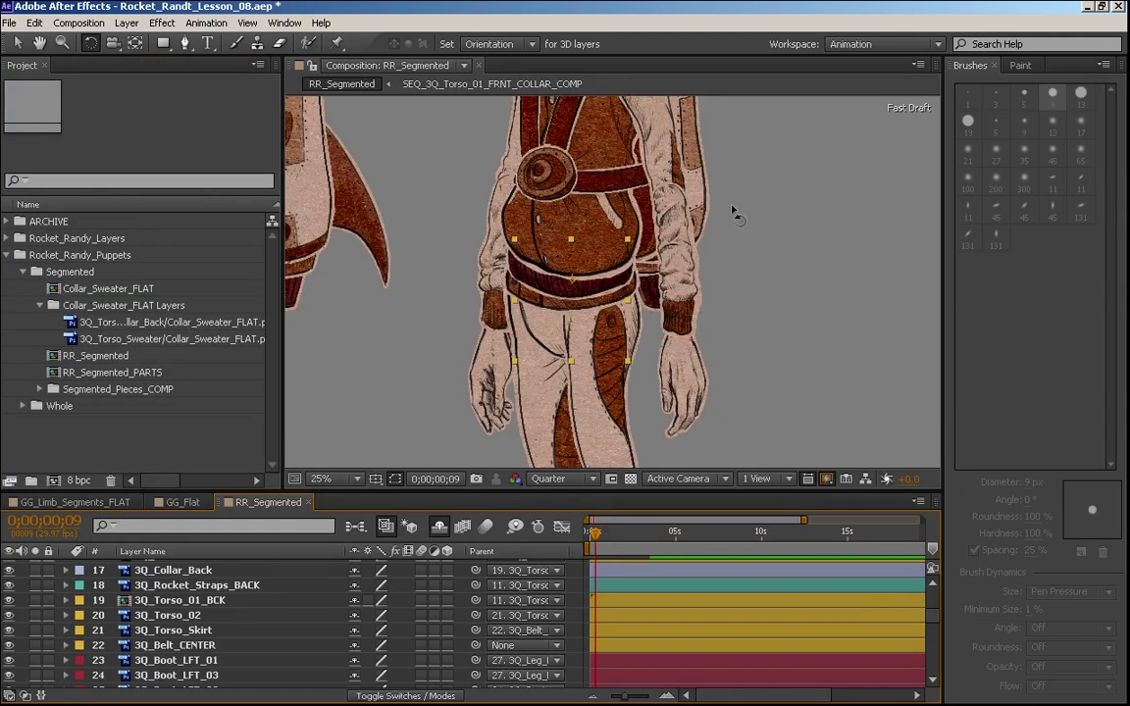
Examine the rocket straps over the torso and find the 3Q_Rocket_Straps_FRONT layer among the upper layers
drag(687, 375, 677, 224)
drag(742, 231, 677, 465)
drag(689, 267, 661, 373)
drag(606, 262, 618, 190)
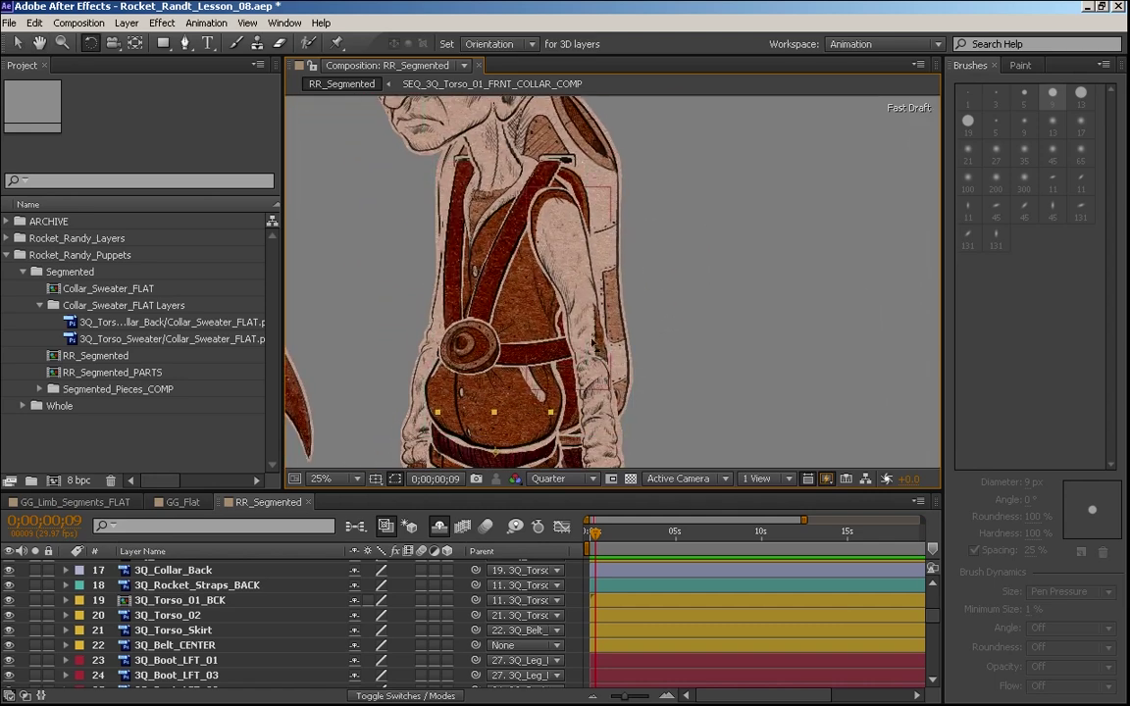
scroll(201, 652, up, 5)
click(201, 648)
scroll(933, 589, up, 2)
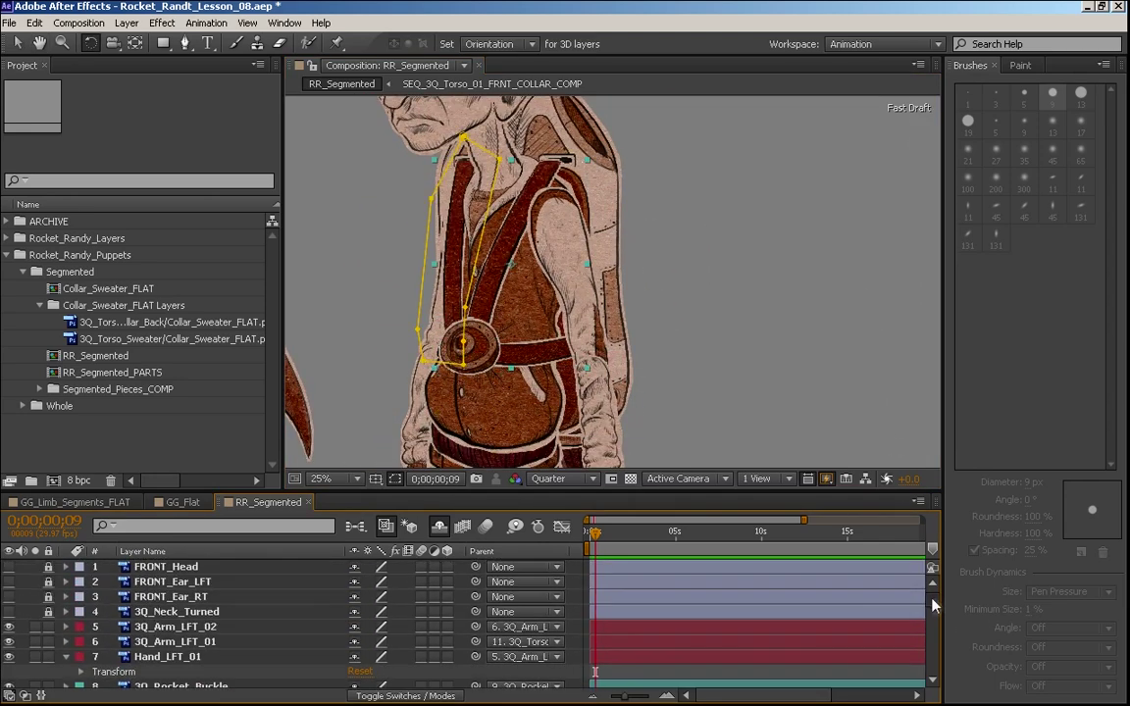
scroll(933, 588, down, 3)
scroll(934, 588, up, 3)
scroll(933, 589, down, 4)
click(8, 576)
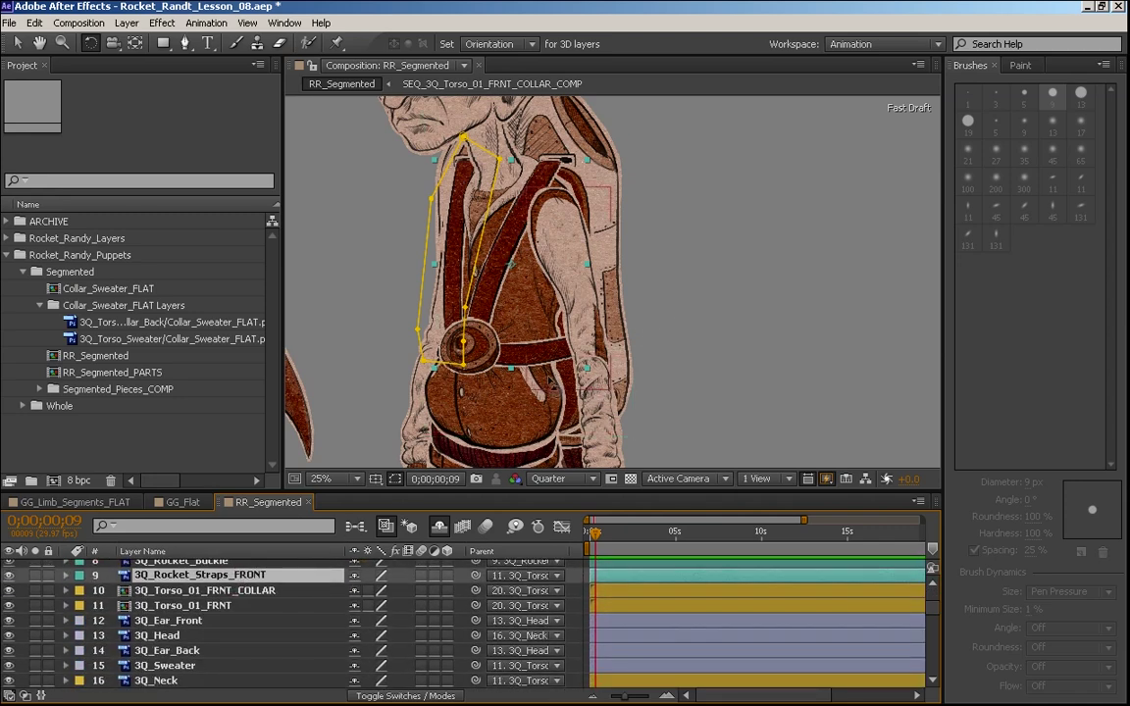
Duplicate 3Q_Rocket_Straps_FRONT and rename the upper copy 3Q_Rocket_Straps_FRONT_01 and the lower one 3Q_Rocket_Straps_FRONT_02
key(ctrl+d)
key(Return)
drag(270, 575, 295, 575)
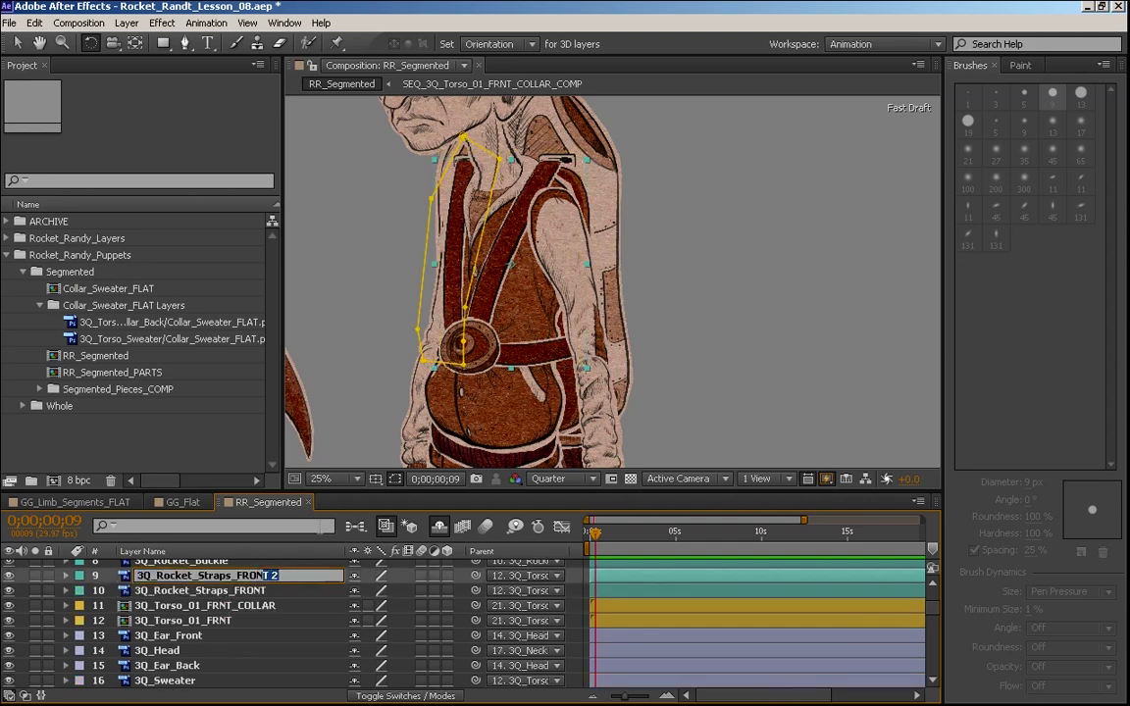
text(_01)
key(Return)
key(ctrl+Down)
key(Return)
key(End)
text(_02)
key(Return)
Draw a second mask around the horizontal strap on 3Q_Rocket_Straps_FRONT_01 and set its mode to Subtract
double_click(209, 575)
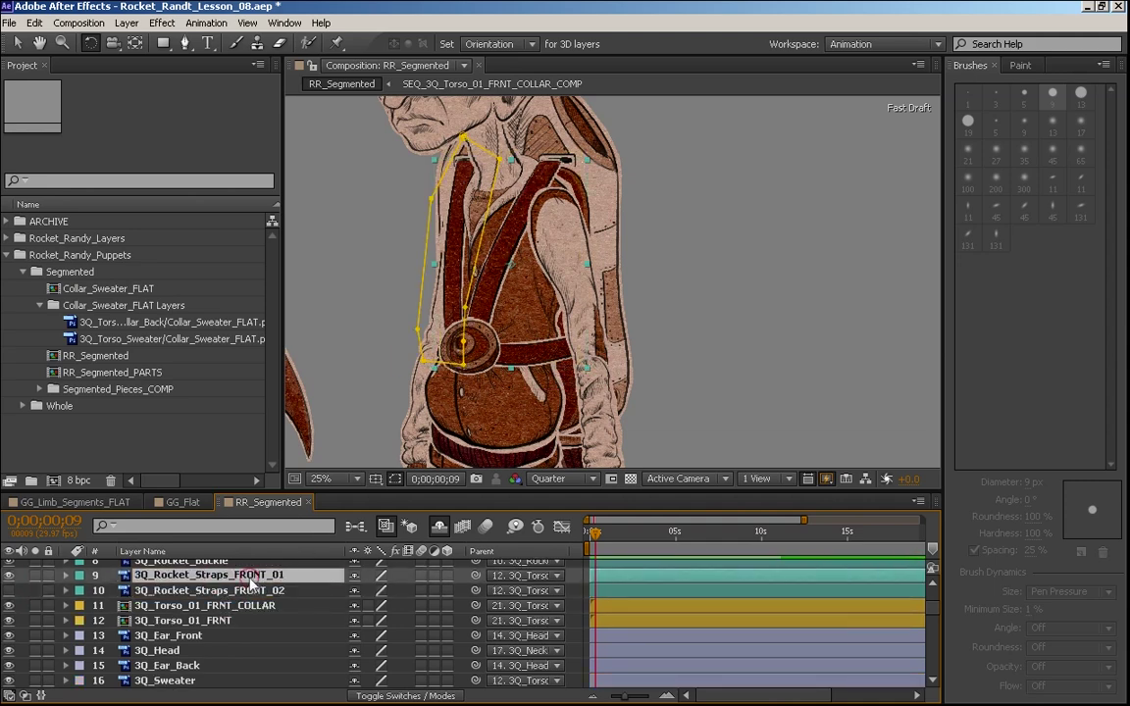
key(g)
click(500, 279)
click(490, 291)
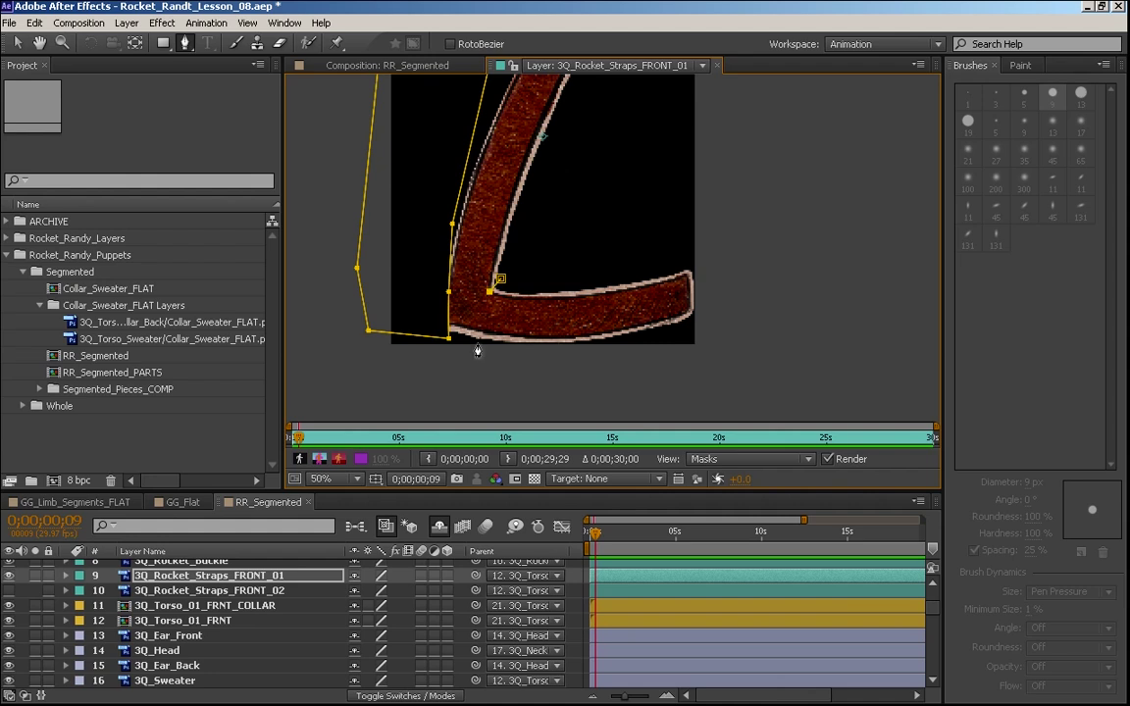
click(479, 343)
click(709, 346)
click(715, 255)
click(501, 279)
key(m)
click(375, 620)
click(387, 543)
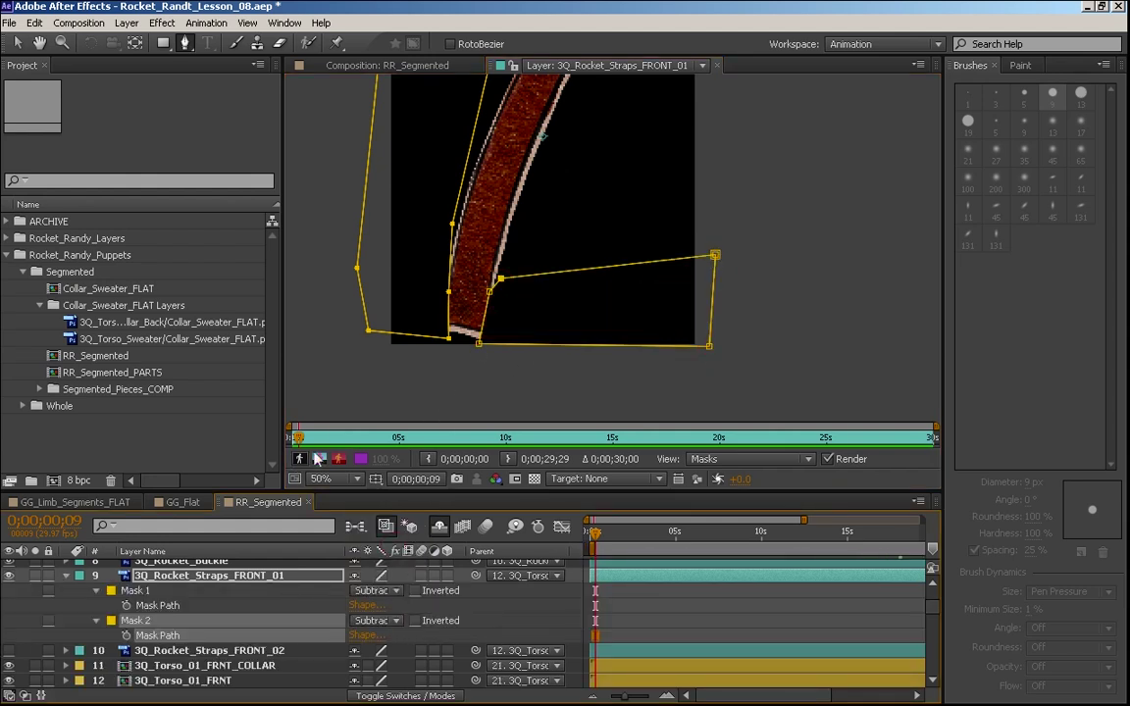
Refine the second mask's vertices at the lower end of the diagonal strap, adding a vertex, and close the layer view
key(v)
drag(479, 343, 443, 339)
click(489, 292)
drag(490, 292, 438, 293)
mouse_move(500, 278)
mouse_down()
mouse_move(476, 303)
mouse_move(496, 283)
mouse_up()
key(g)
click(525, 292)
key(v)
drag(476, 302, 442, 308)
click(295, 575)
click(717, 65)
Draw a second mask around the diagonal strap on 3Q_Rocket_Straps_FRONT_02 and set its mode to Subtract
double_click(209, 650)
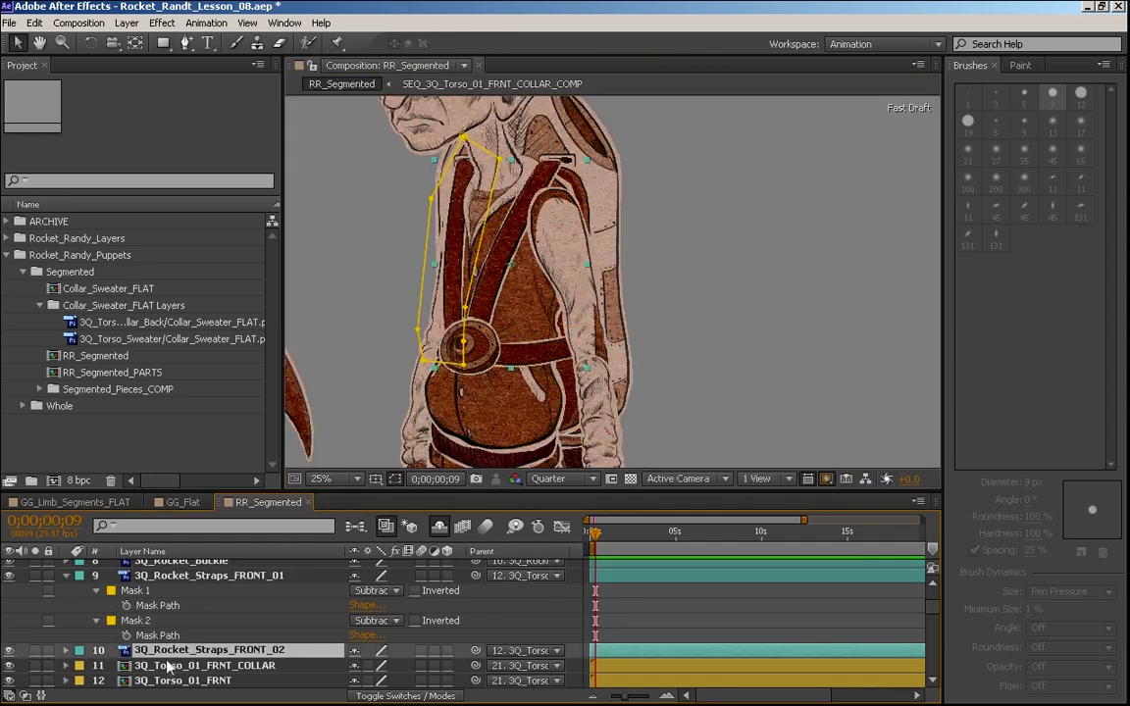
click(186, 46)
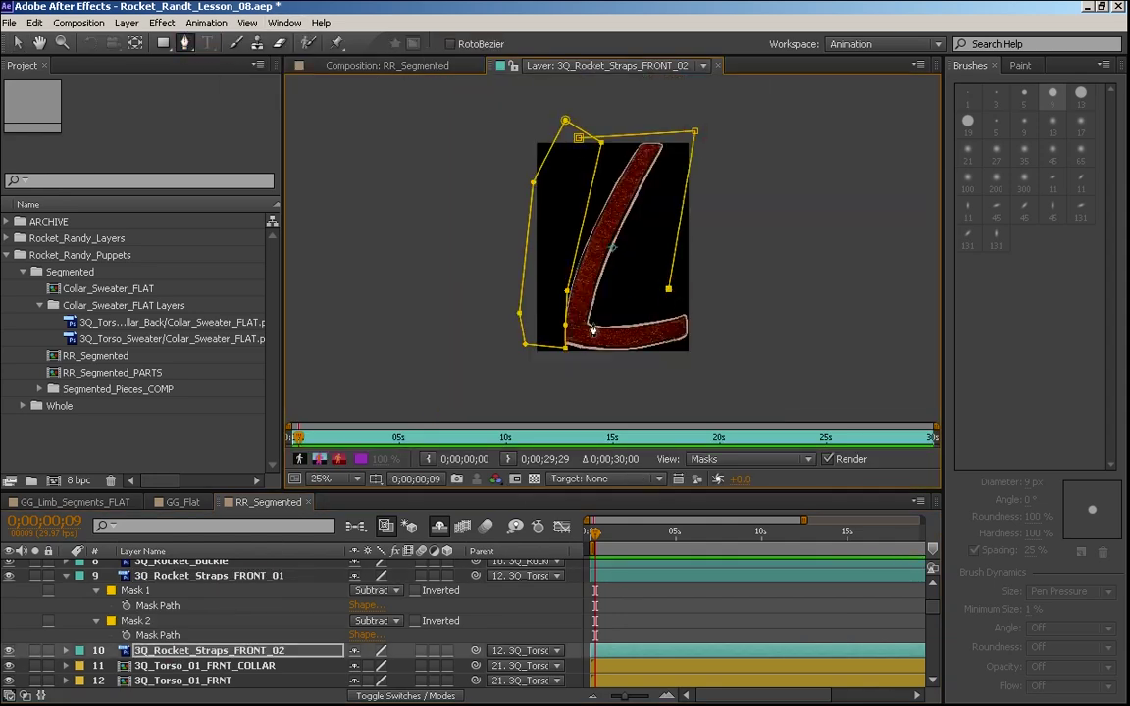
scroll(586, 377, up, 2)
click(500, 375)
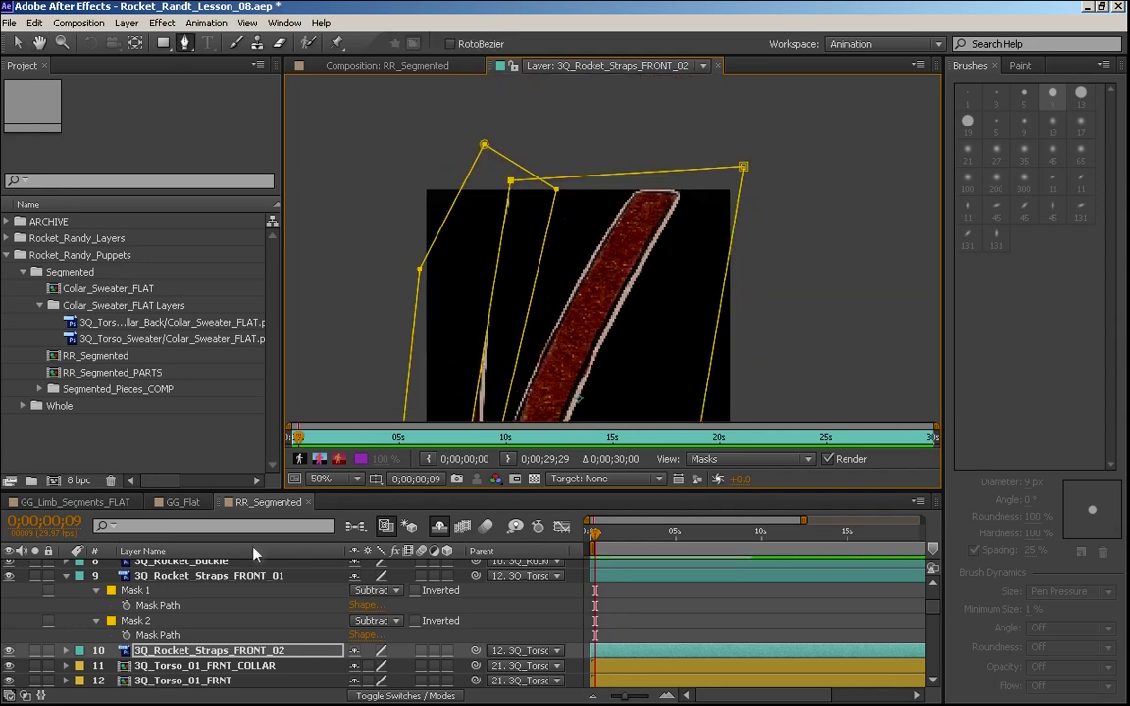
key(m)
drag(929, 606, 931, 618)
click(375, 583)
click(376, 629)
Adjust the new mask's vertex along the upper edge of the horizontal strap and close the layer view
drag(649, 415, 641, 356)
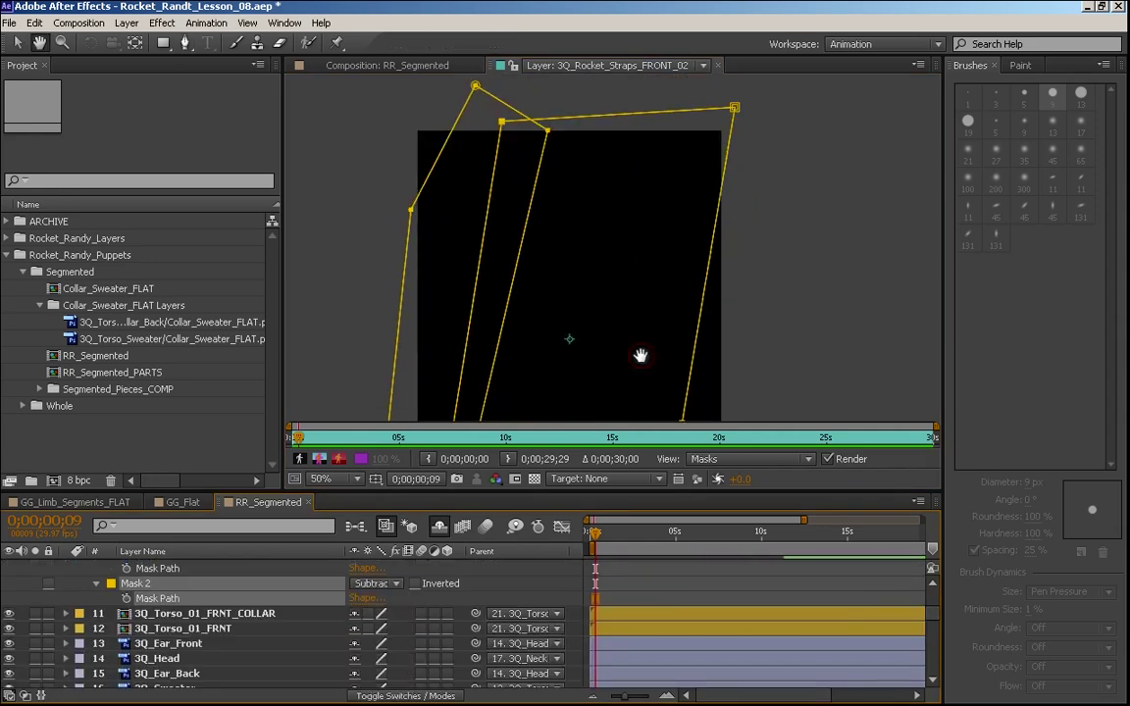
scroll(641, 357, up, 1)
drag(574, 412, 620, 217)
key(v)
mouse_move(486, 295)
mouse_down()
mouse_move(480, 306)
mouse_move(498, 289)
mouse_move(495, 305)
mouse_up()
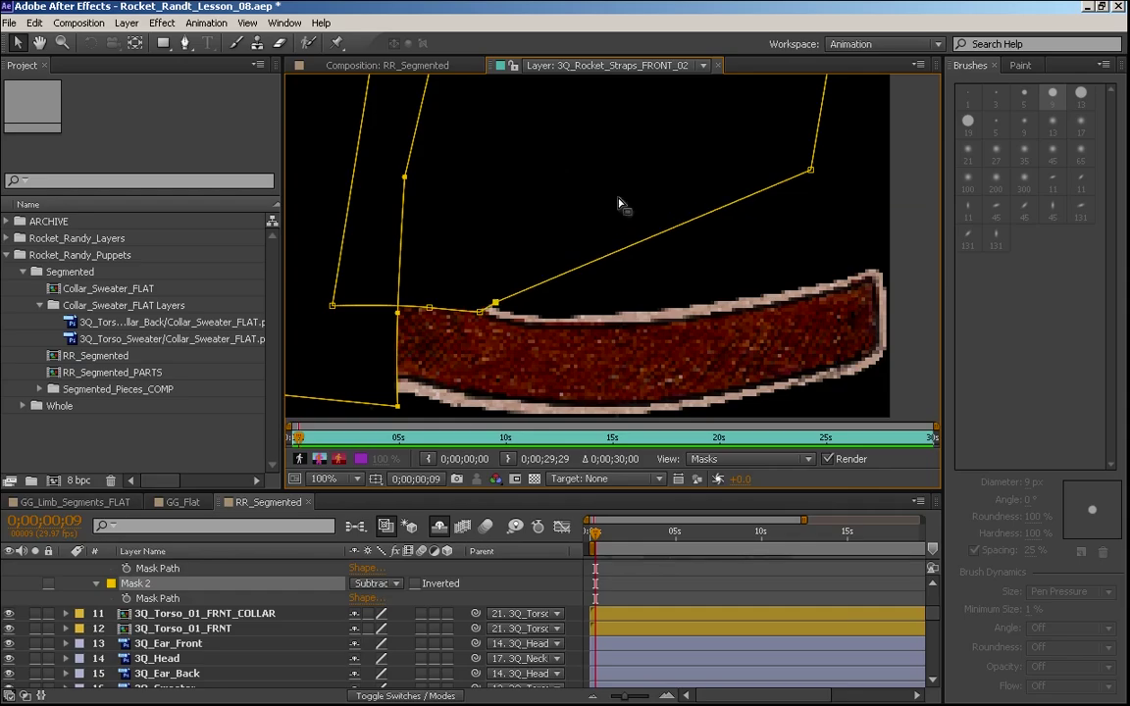
click(717, 65)
click(186, 612)
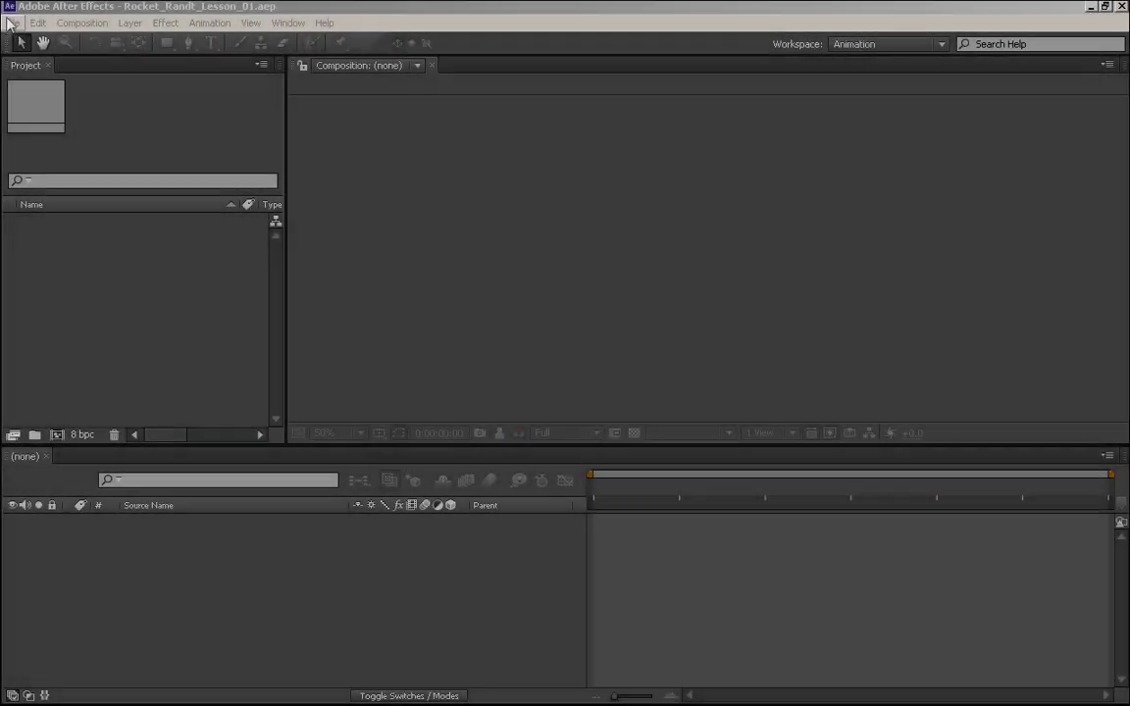
Start a file import and browse to the PSD folder inside the AFX folder
click(12, 23)
mouse_move(125, 207)
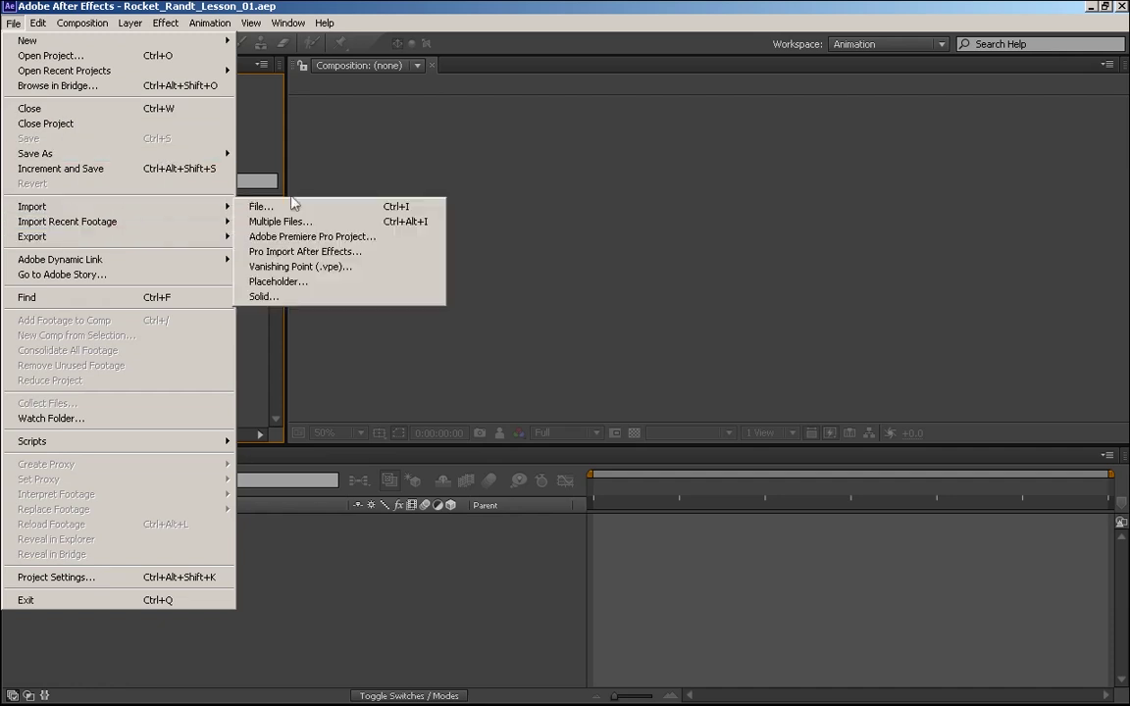
click(349, 211)
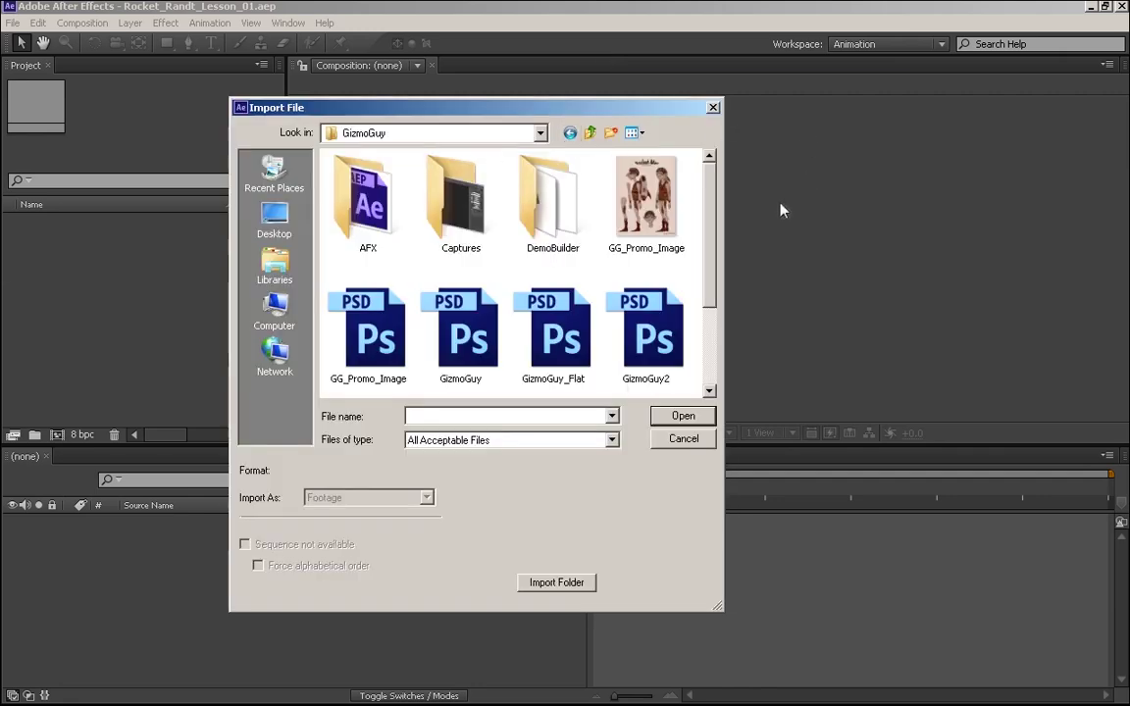
click(380, 214)
double_click(379, 214)
double_click(368, 183)
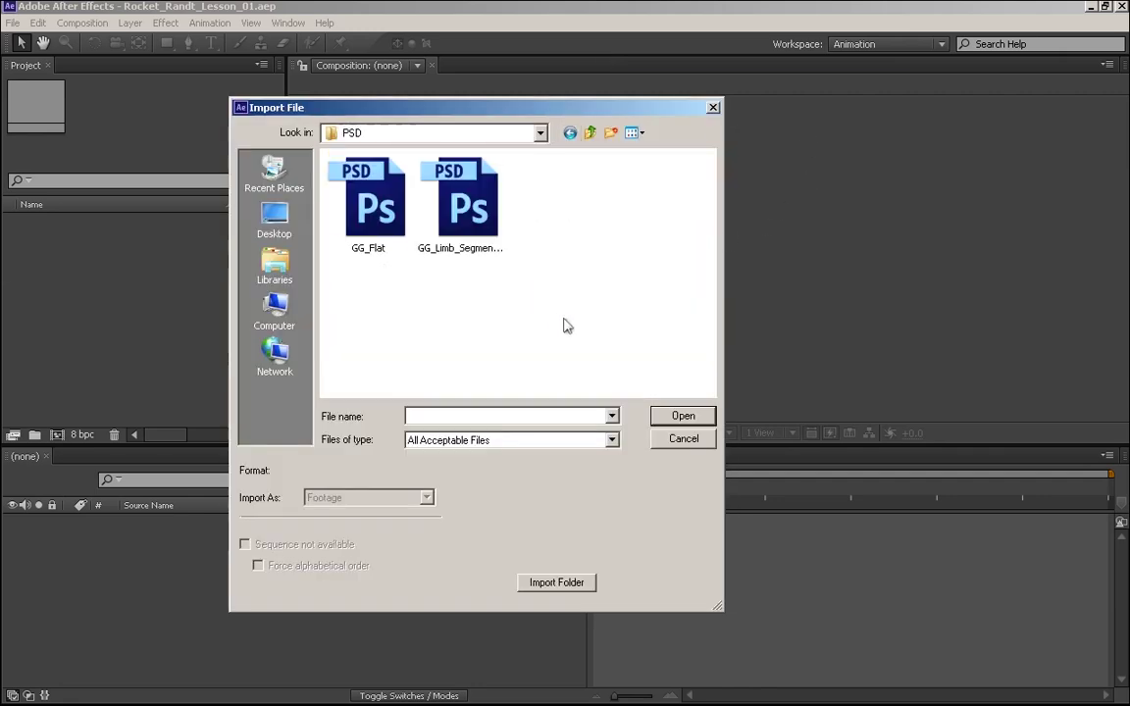
Import GG_Flat and GG_Limb_Segments_FLAT as compositions that retain layer sizes, showing the files with small icons
drag(565, 323, 417, 166)
click(636, 133)
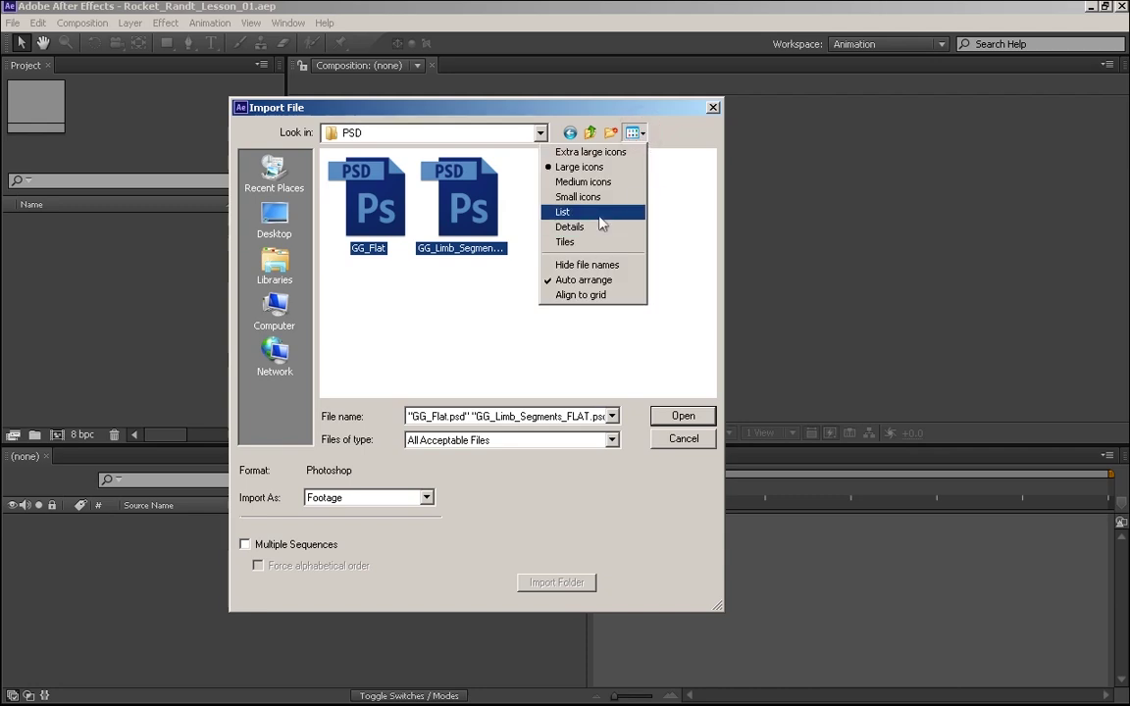
click(587, 197)
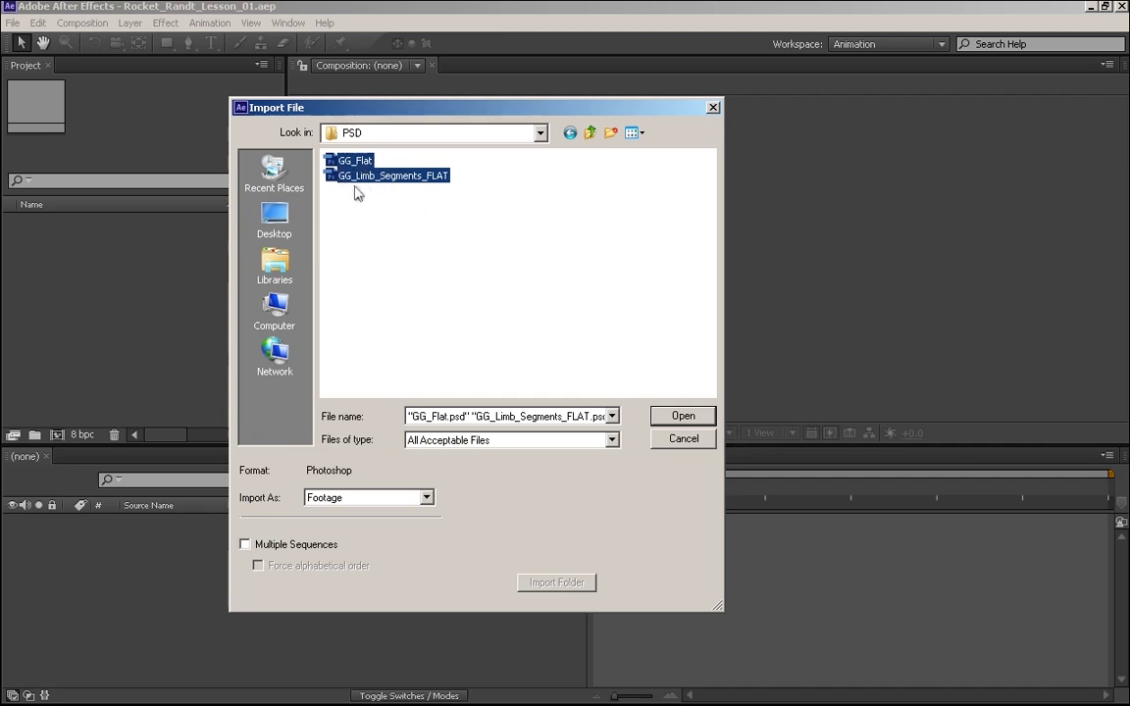
drag(459, 251, 351, 164)
click(350, 508)
click(353, 536)
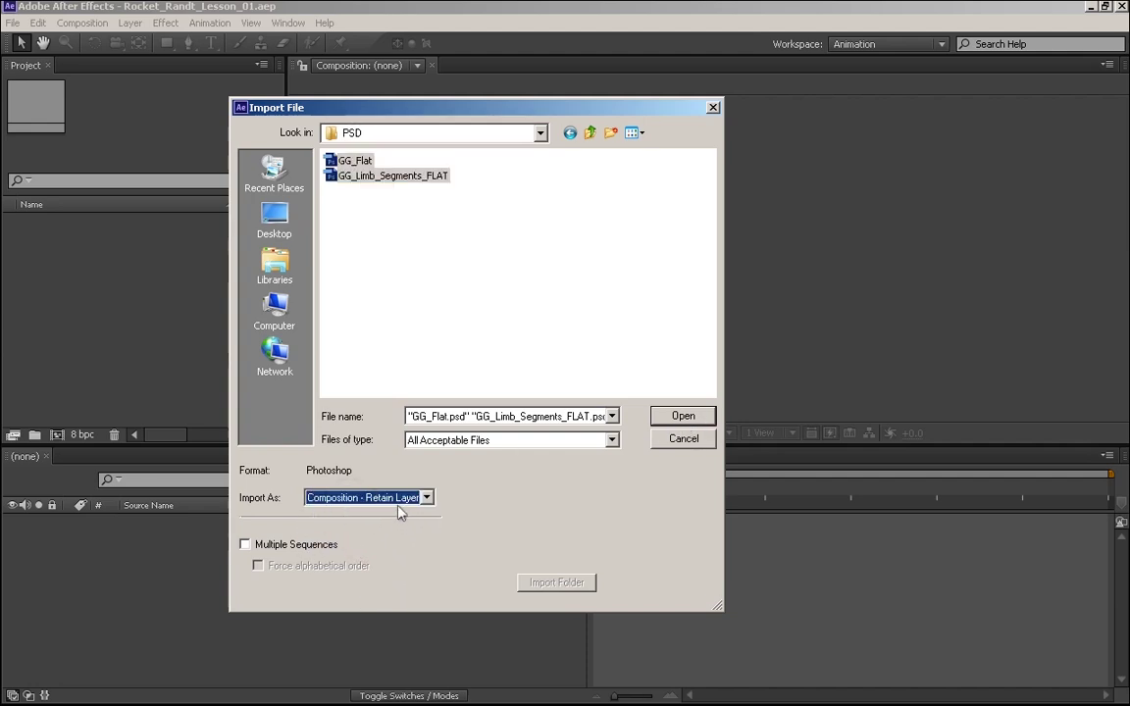
click(684, 416)
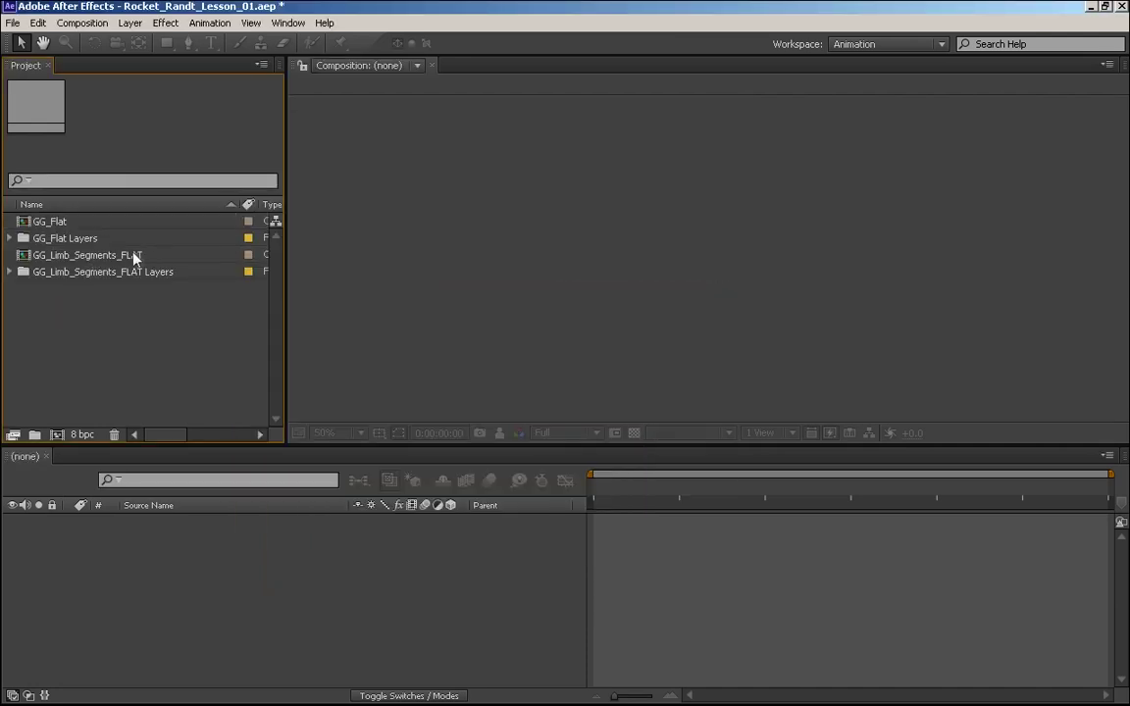
Open the GG_Limb_Segments_FLAT composition and view all of its limb artwork at 6.25%
click(136, 256)
double_click(22, 254)
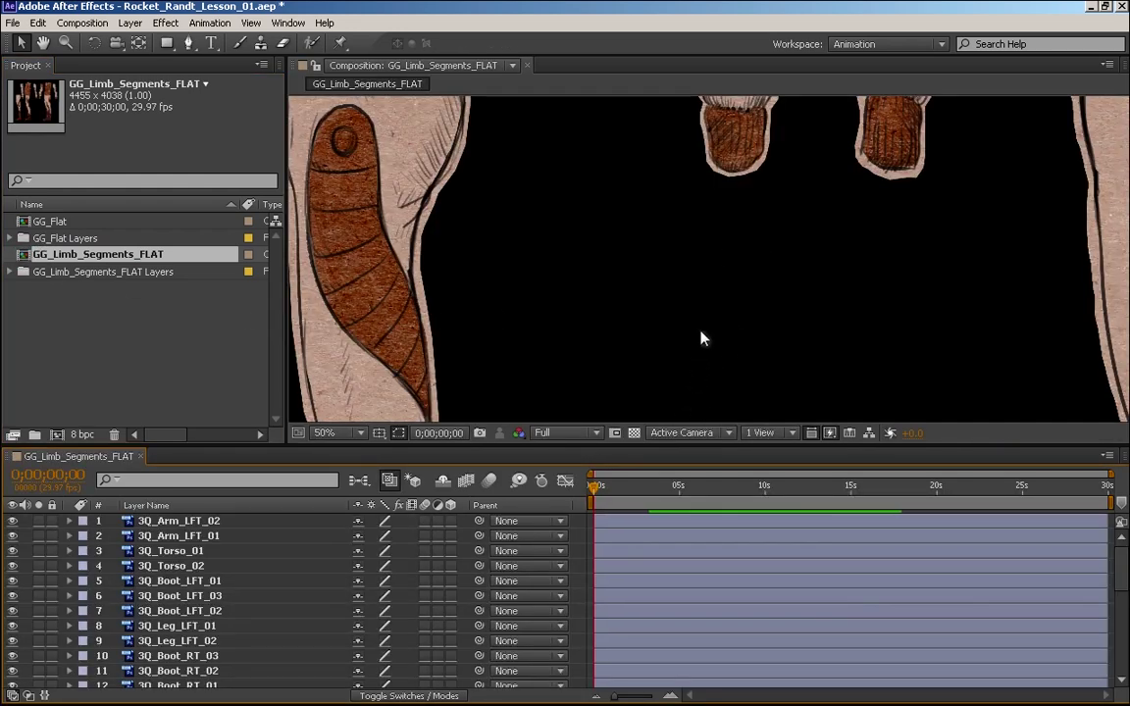
scroll(702, 336, down, 6)
scroll(702, 338, up, 1)
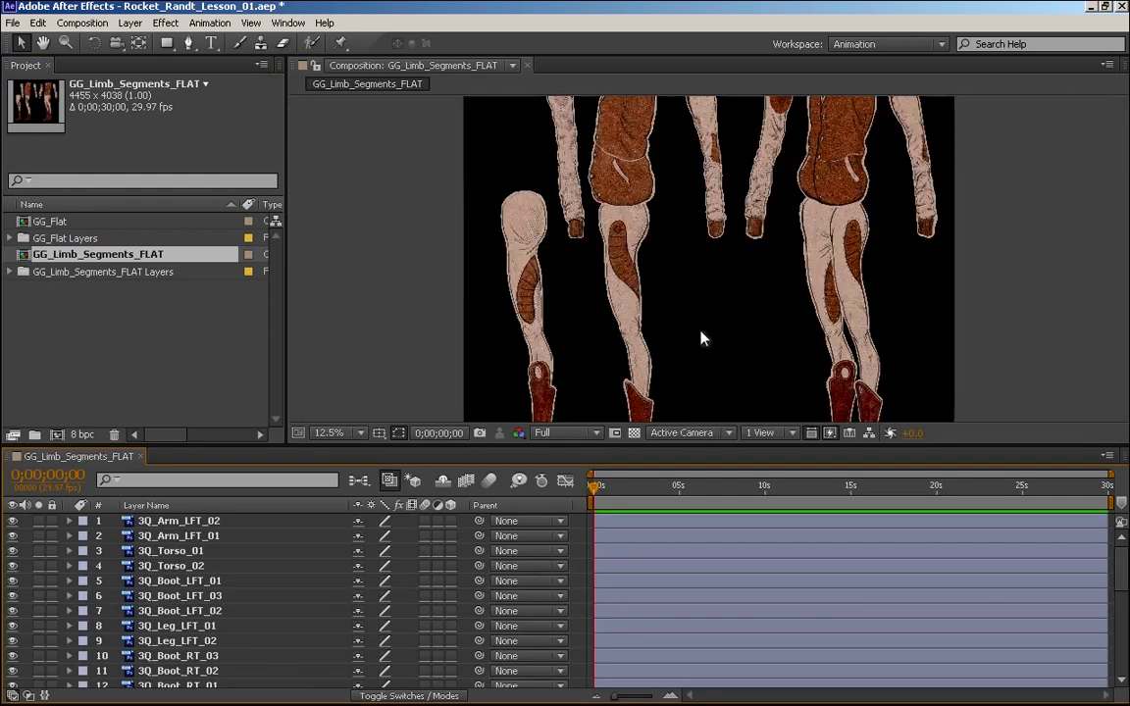
scroll(702, 338, down, 1)
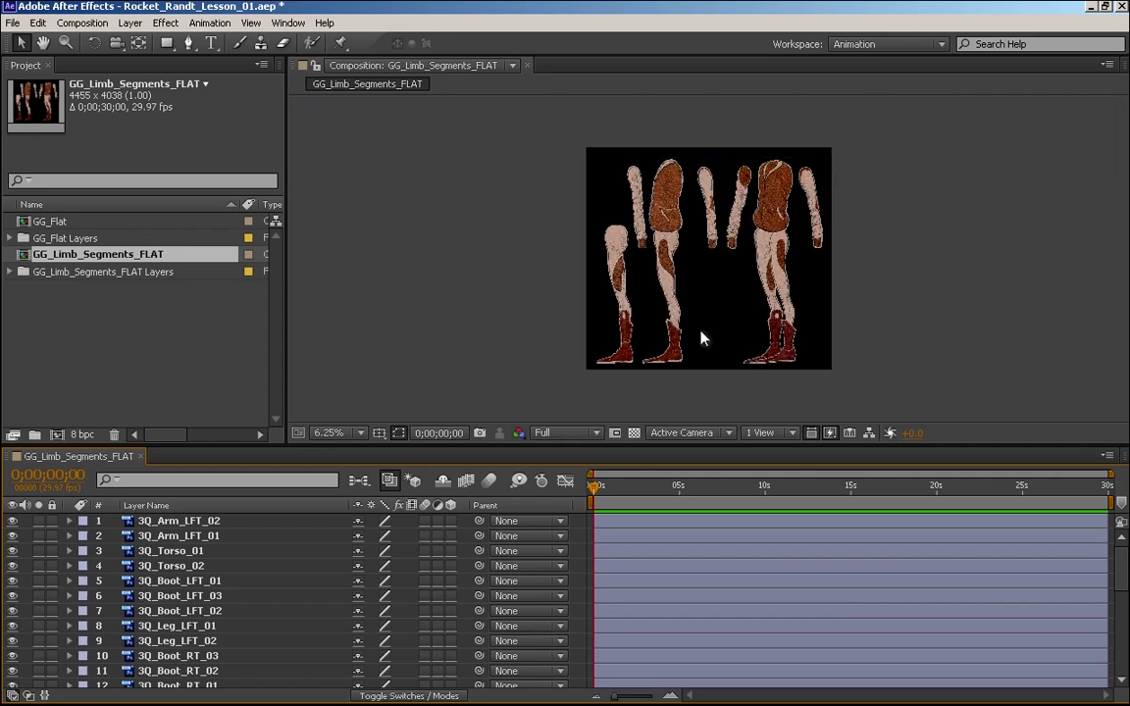
Open the GG_Flat composition and compare its character artwork with the separated limbs in GG_Limb_Segments_FLAT
click(23, 224)
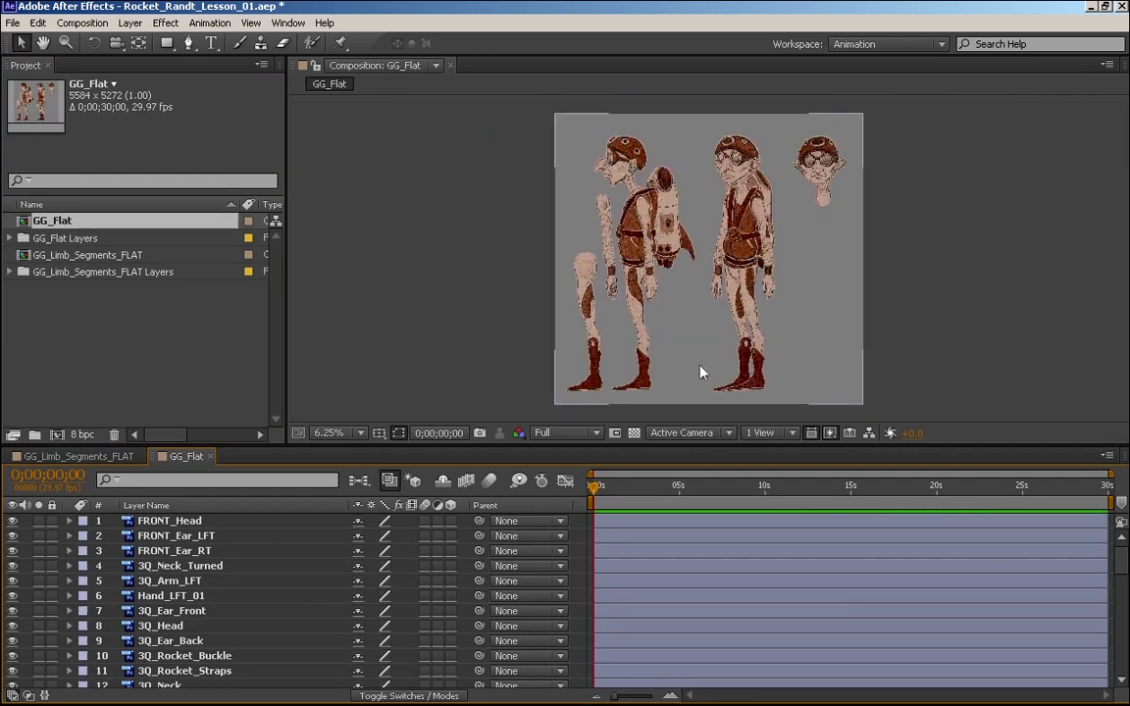
scroll(701, 373, up, 1)
double_click(98, 253)
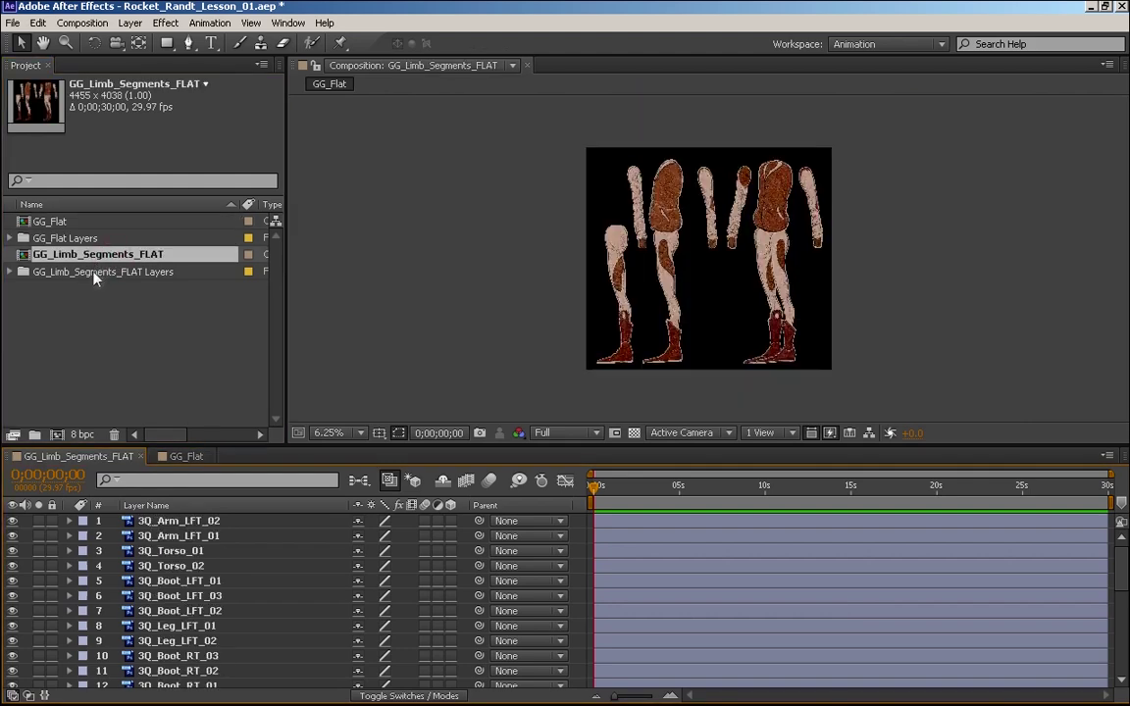
double_click(45, 220)
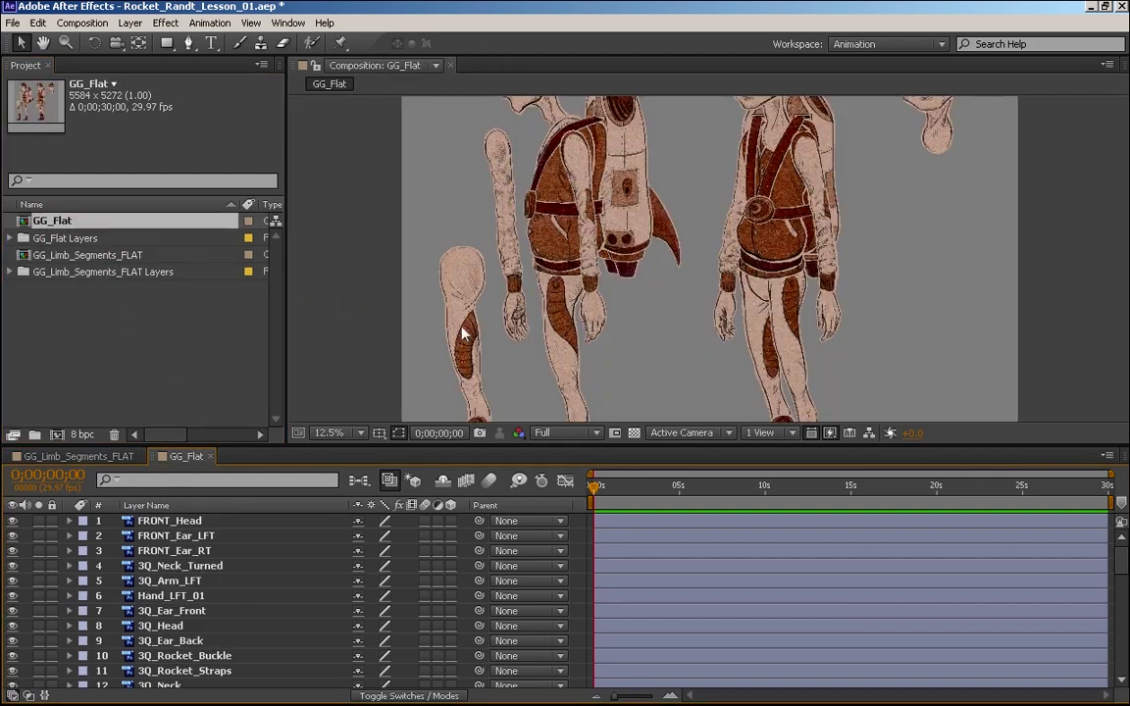
double_click(81, 255)
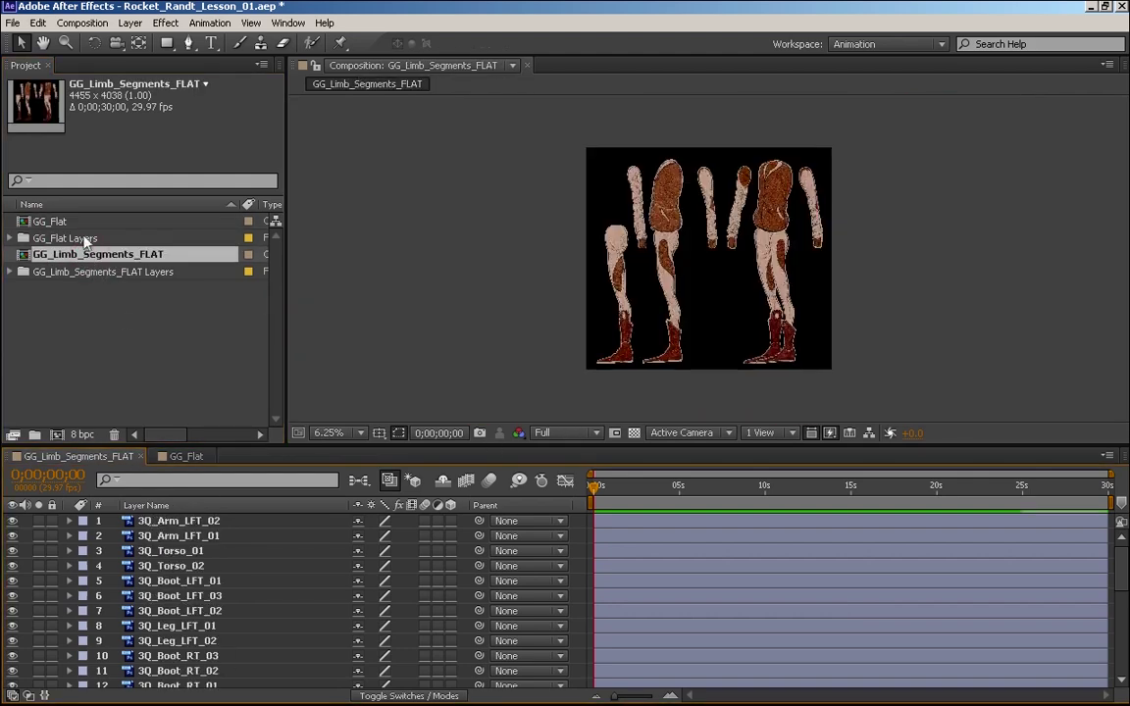
double_click(79, 222)
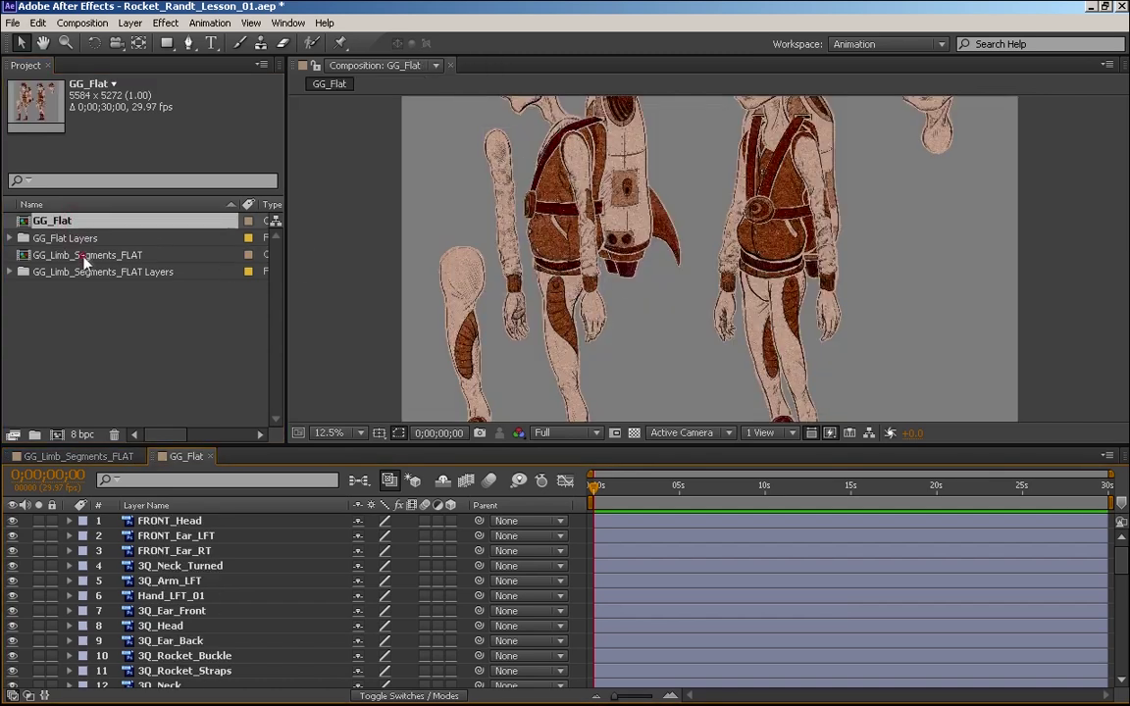
double_click(84, 255)
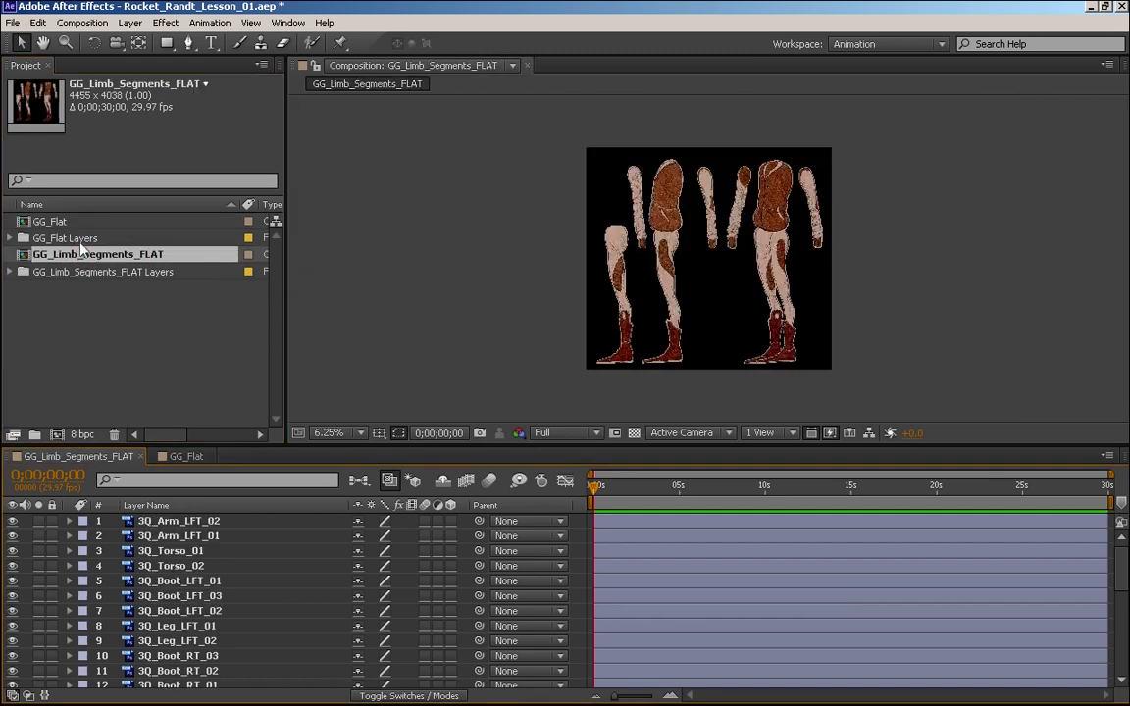
Create a project folder named ARCHIVE
click(82, 356)
click(33, 435)
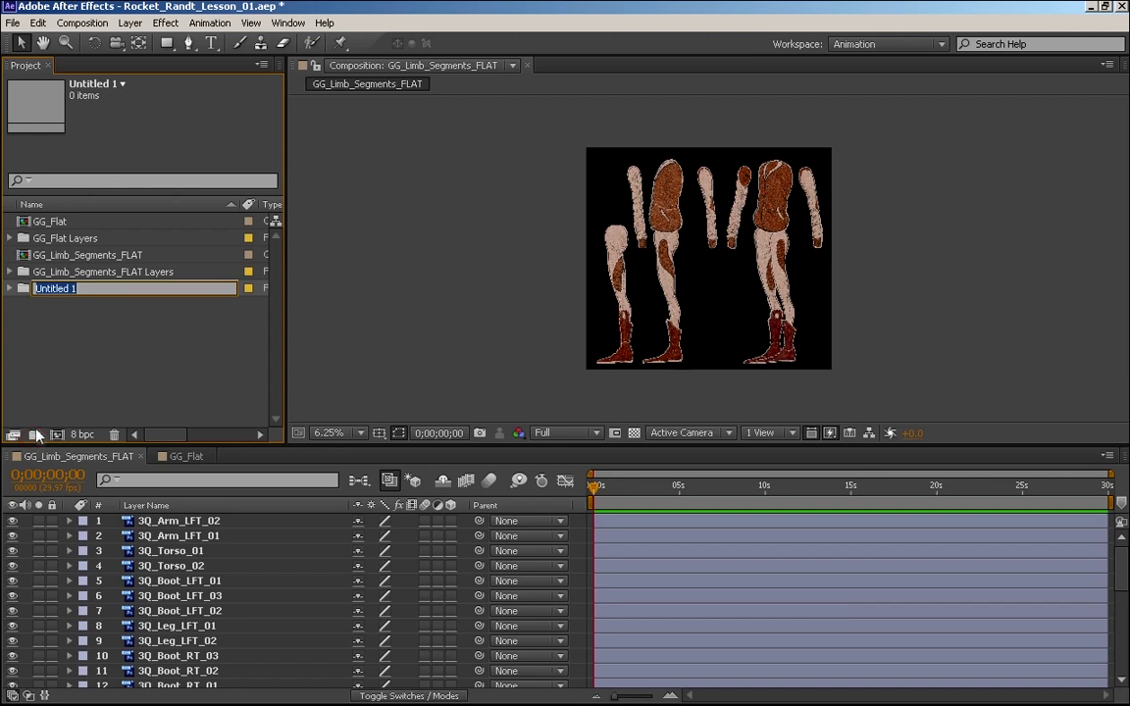
text(ARCHIVE)
key(Return)
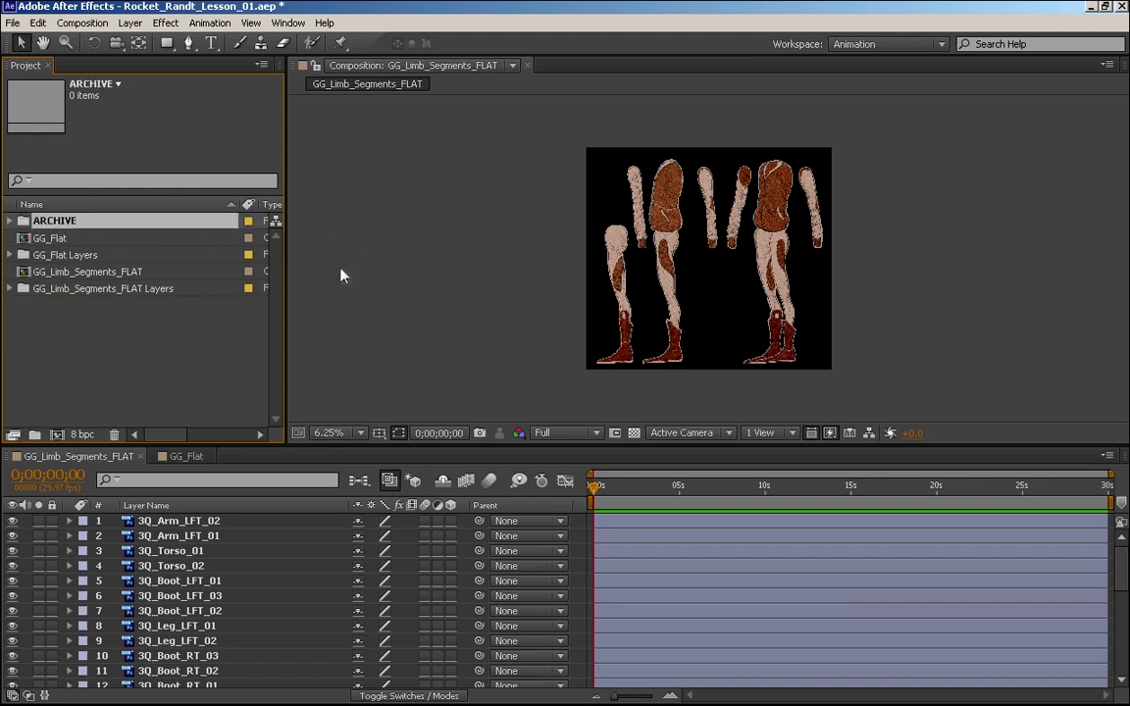
Create a top-level project folder named Rocket_Randy_Puppets
click(149, 373)
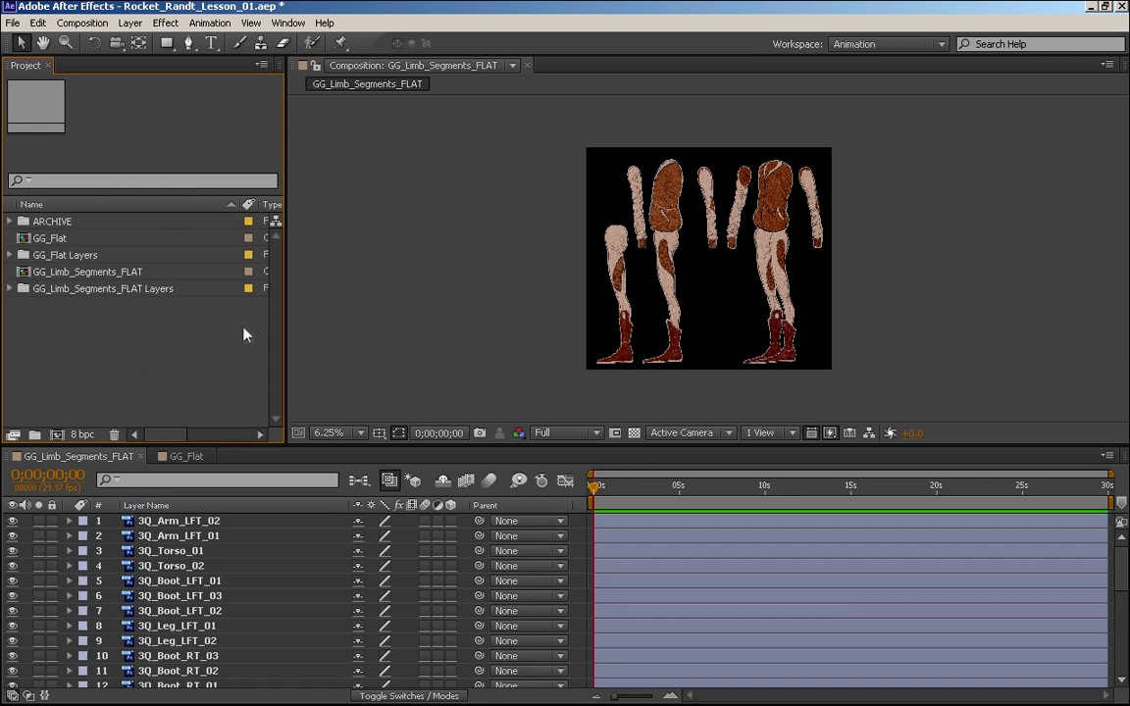
click(34, 433)
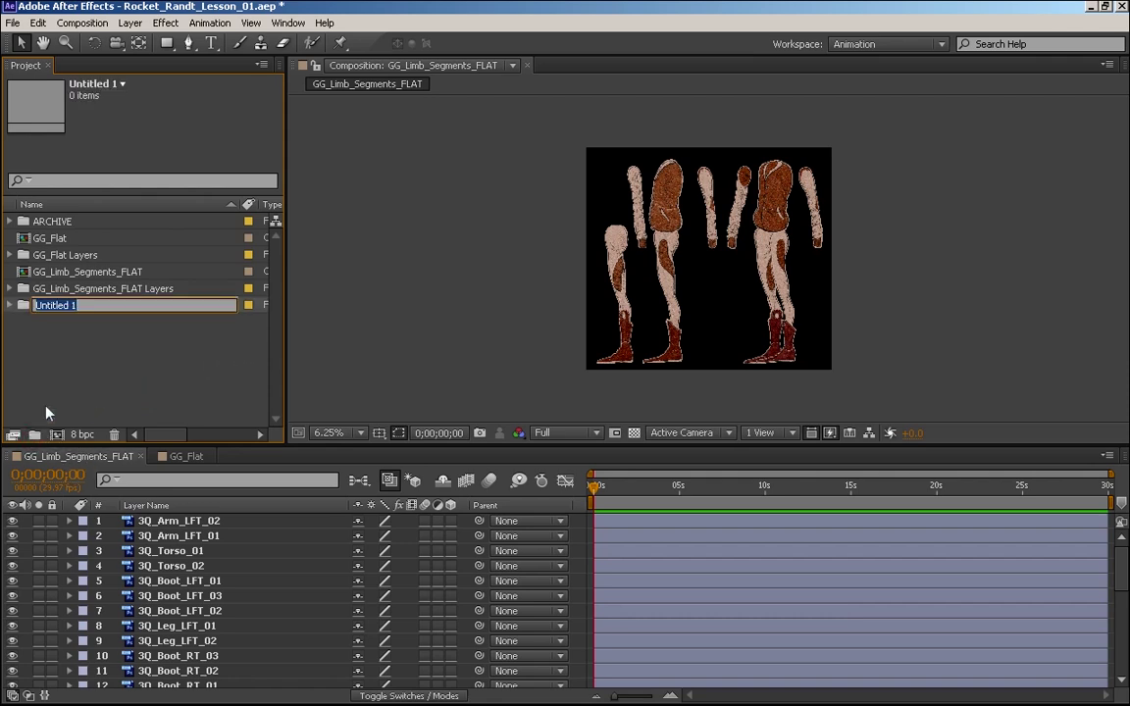
text(Rocket_Randy_Puppets)
key(Return)
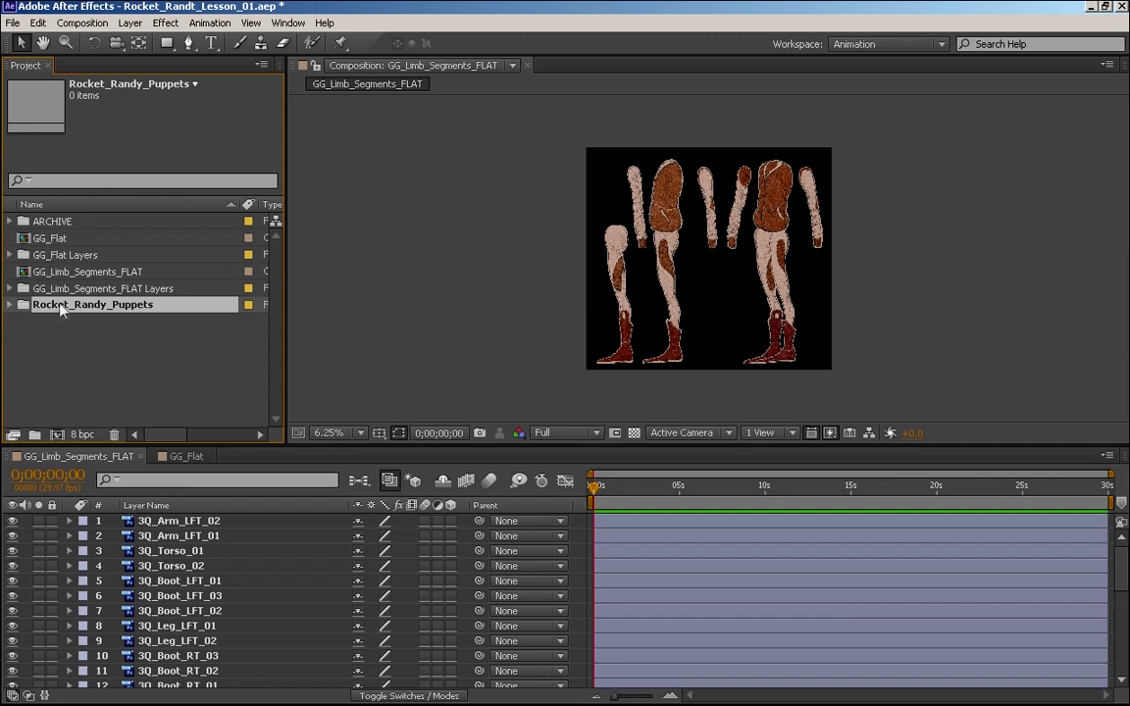
Create another top-level project folder named Rocket_Randy_Layers
click(26, 239)
click(74, 382)
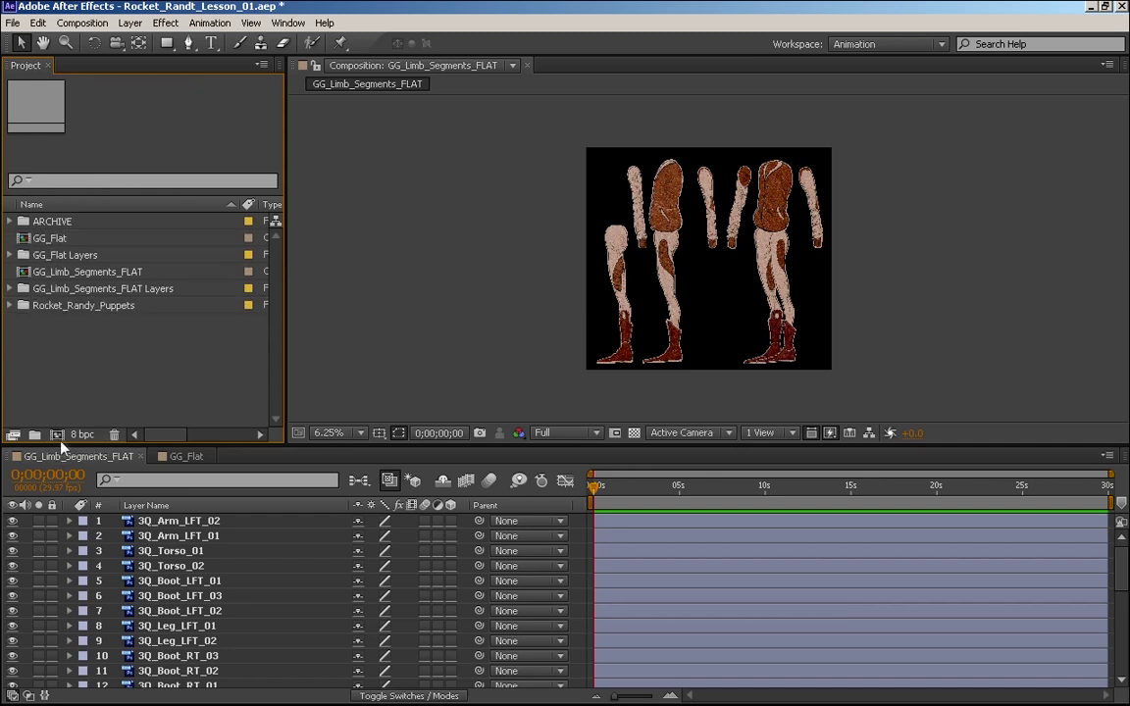
click(34, 435)
text(Rocket_Ran)
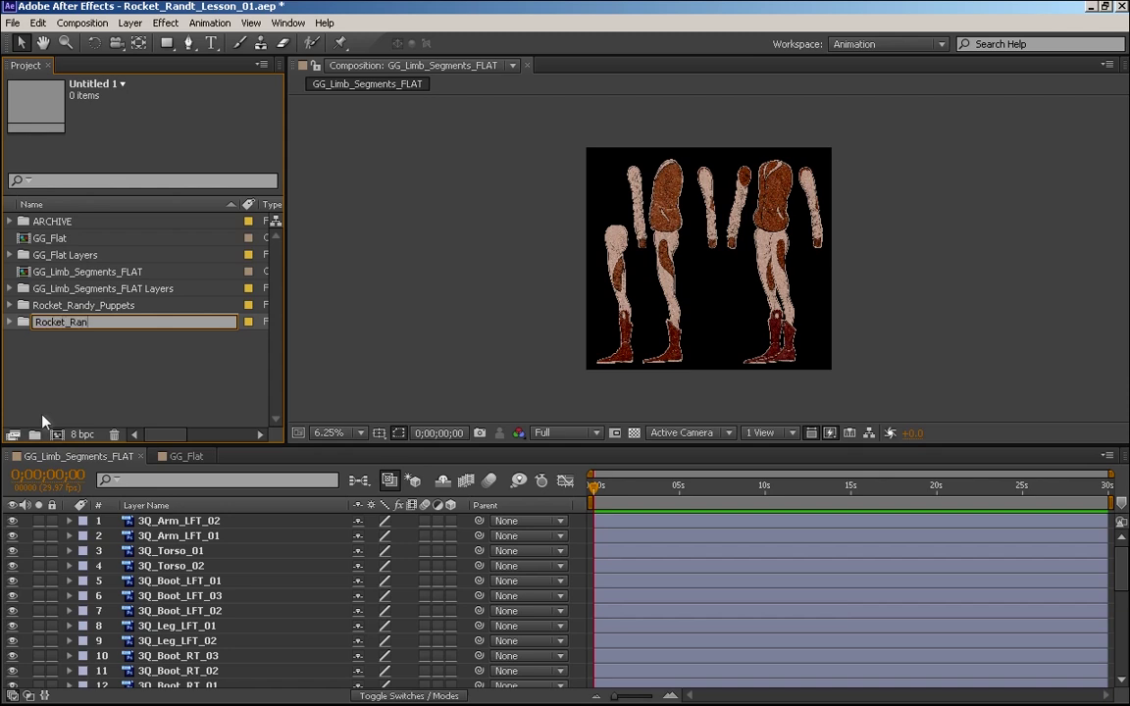
text(dy_Layers)
key(Return)
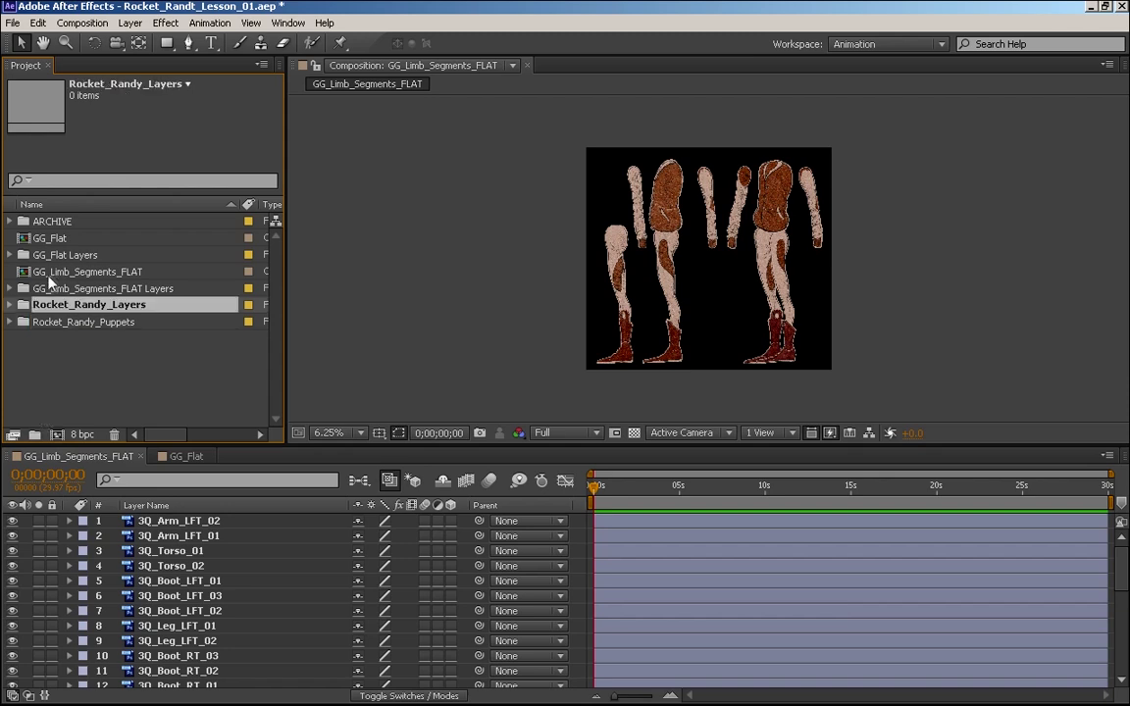
Move the GG_Limb_Segments_FLAT Layers and GG_Flat Layers folders into the Rocket_Randy_Layers folder
click(42, 288)
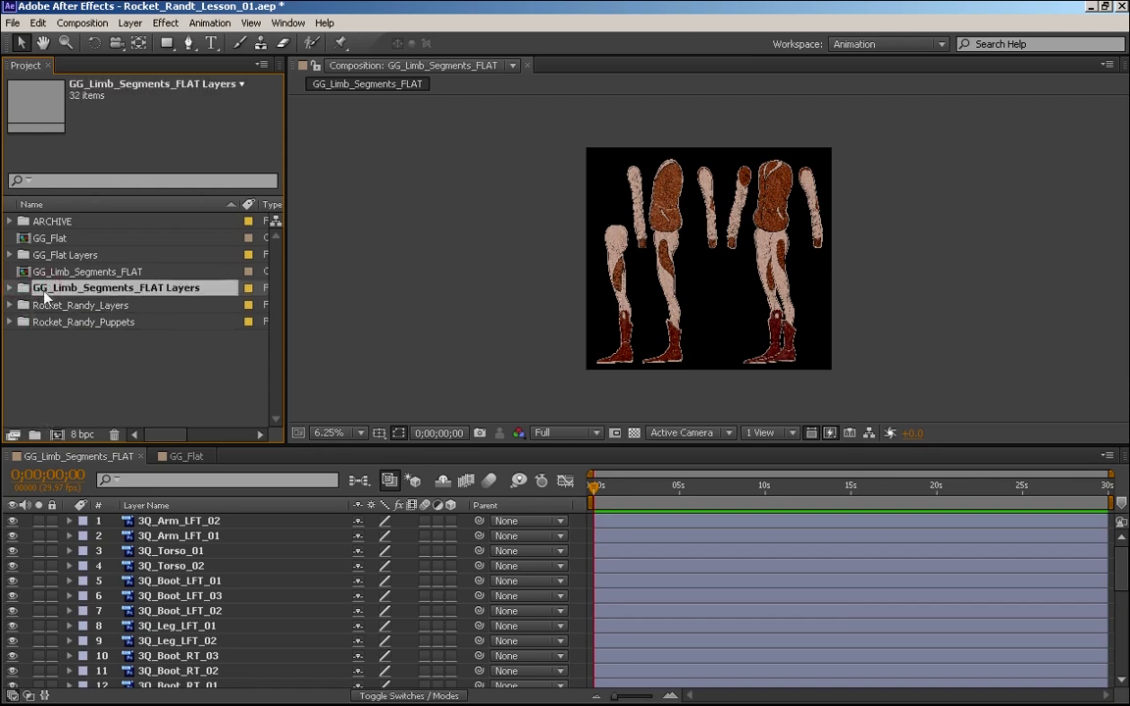
drag(34, 290, 43, 305)
click(61, 255)
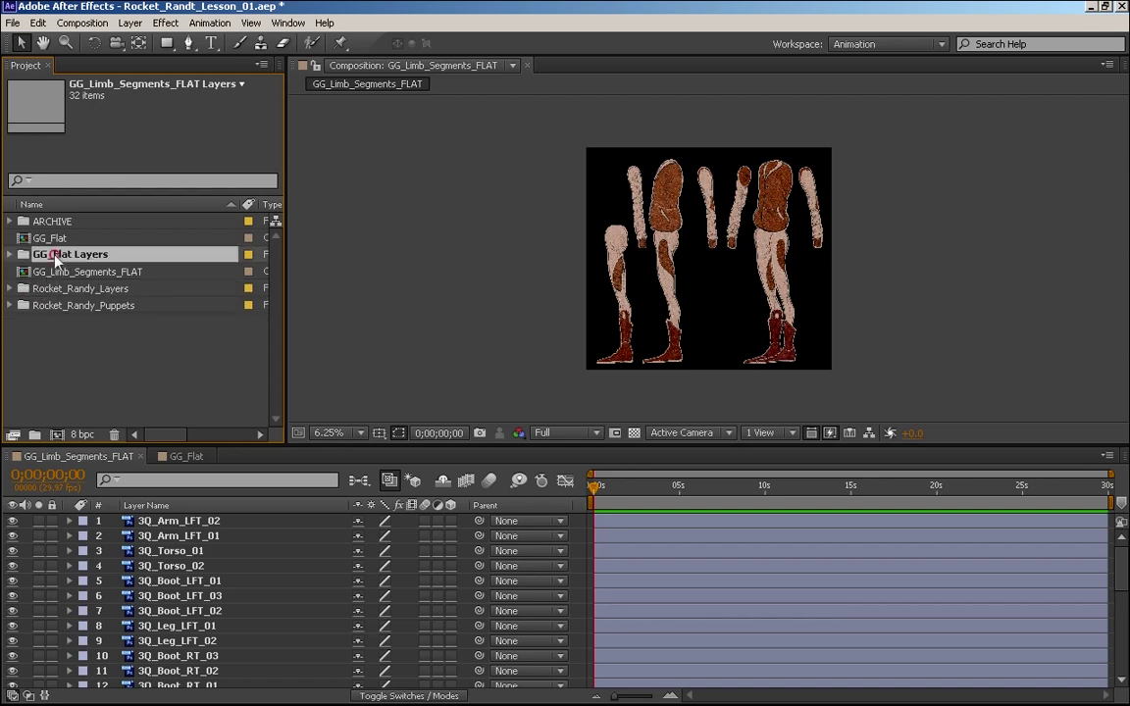
drag(61, 255, 43, 291)
Duplicate the GG_Flat and GG_Limb_Segments_FLAT compositions
click(46, 253)
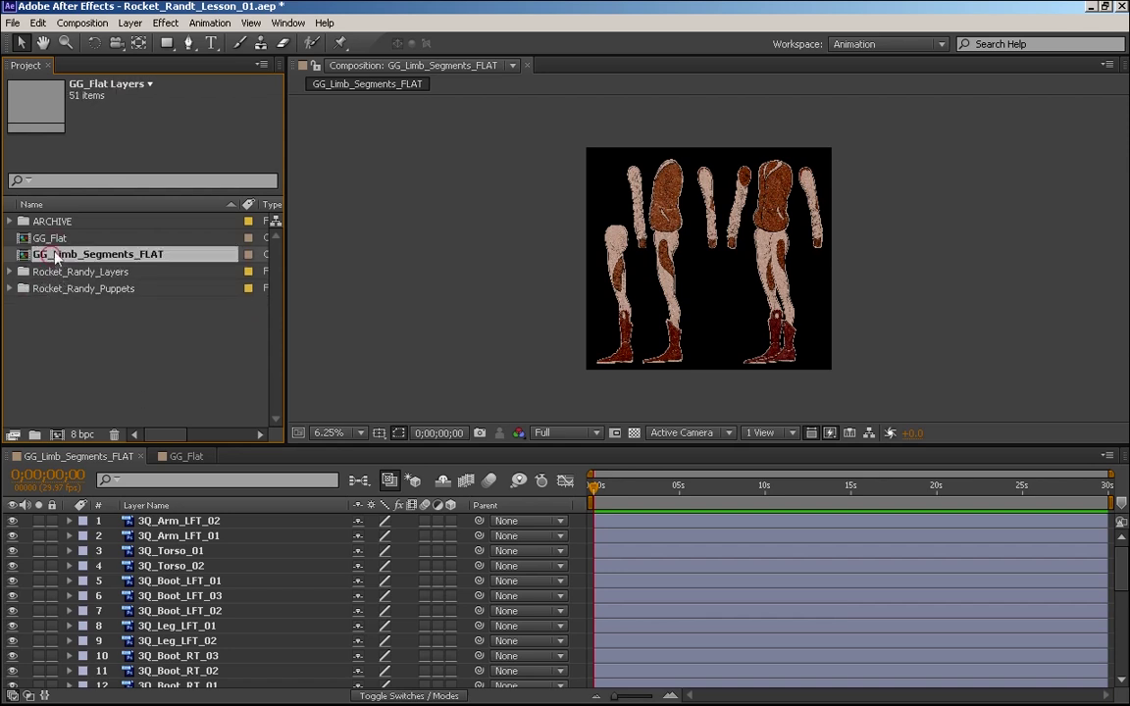
ctrl+click(46, 238)
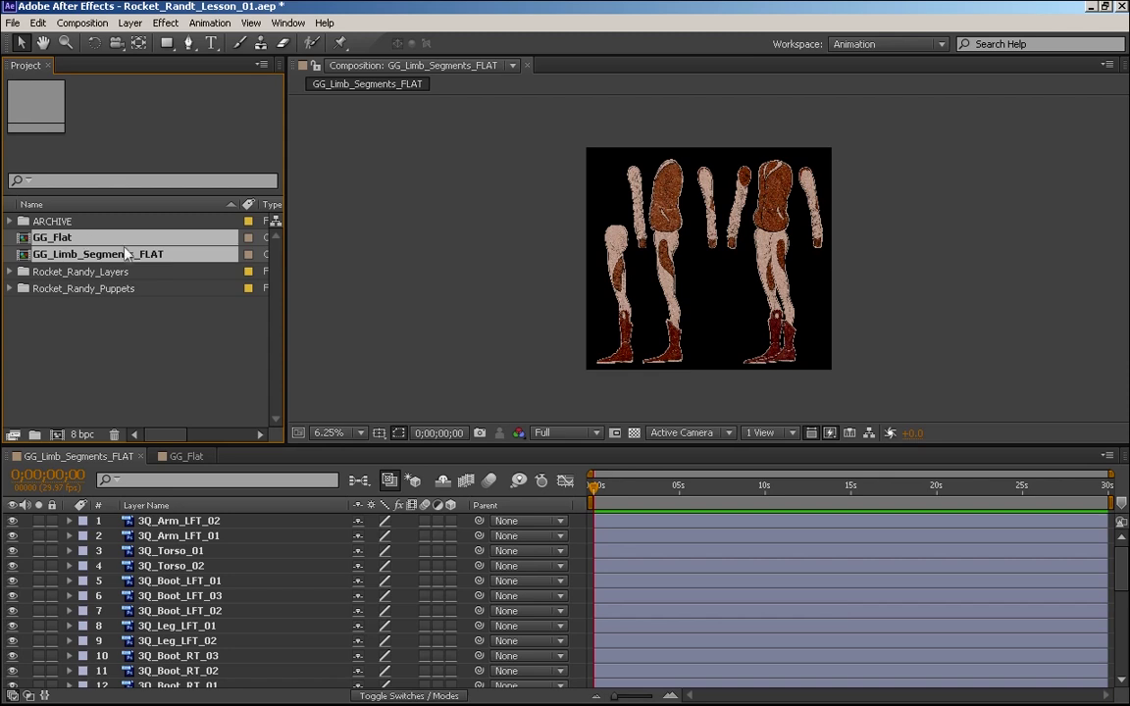
click(83, 336)
click(49, 240)
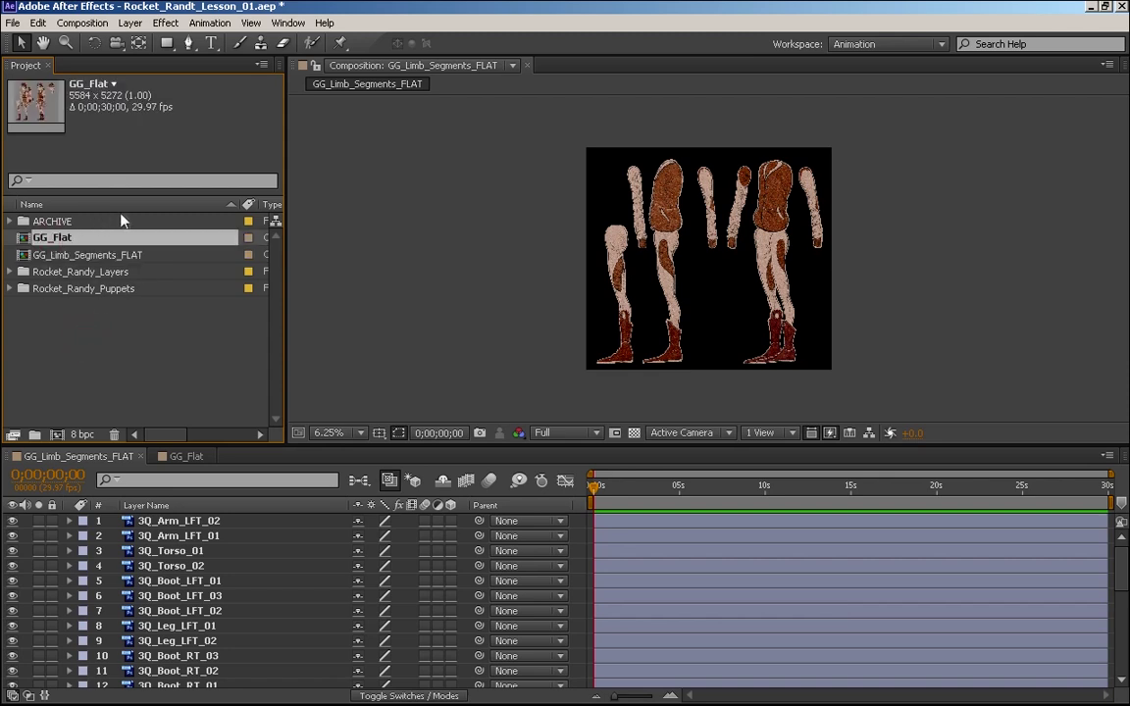
ctrl+click(69, 259)
key(ctrl+d)
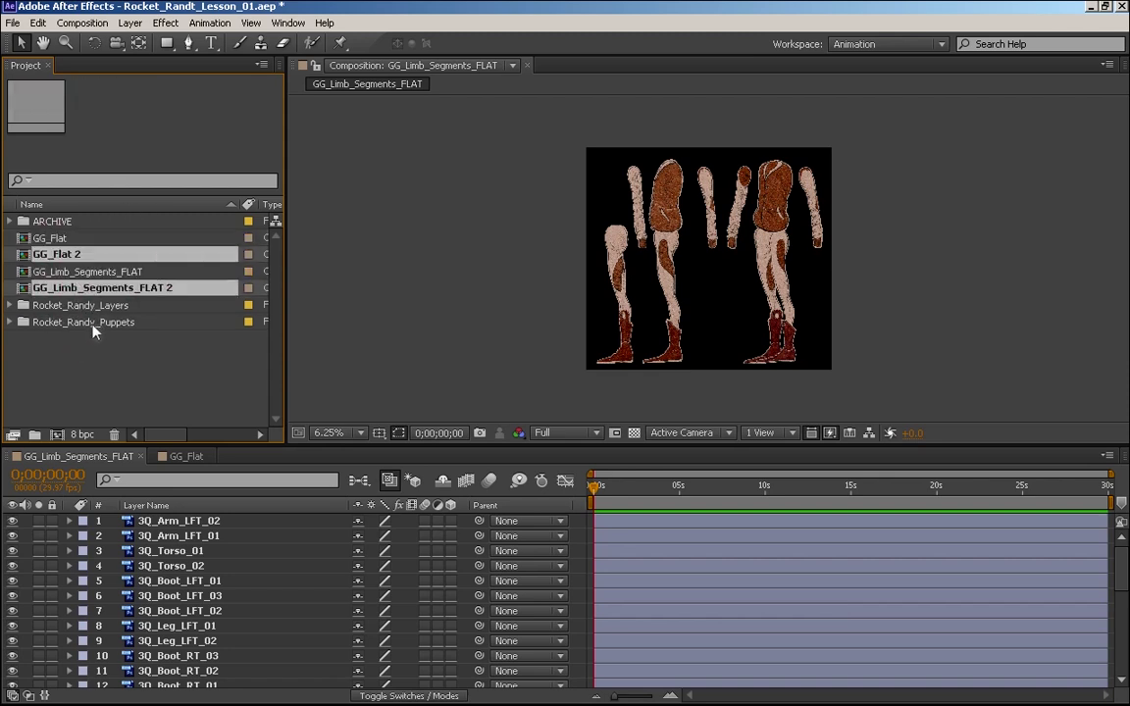
Move the original GG_Flat and GG_Limb_Segments_FLAT compositions into the ARCHIVE folder
click(54, 239)
ctrl+click(81, 271)
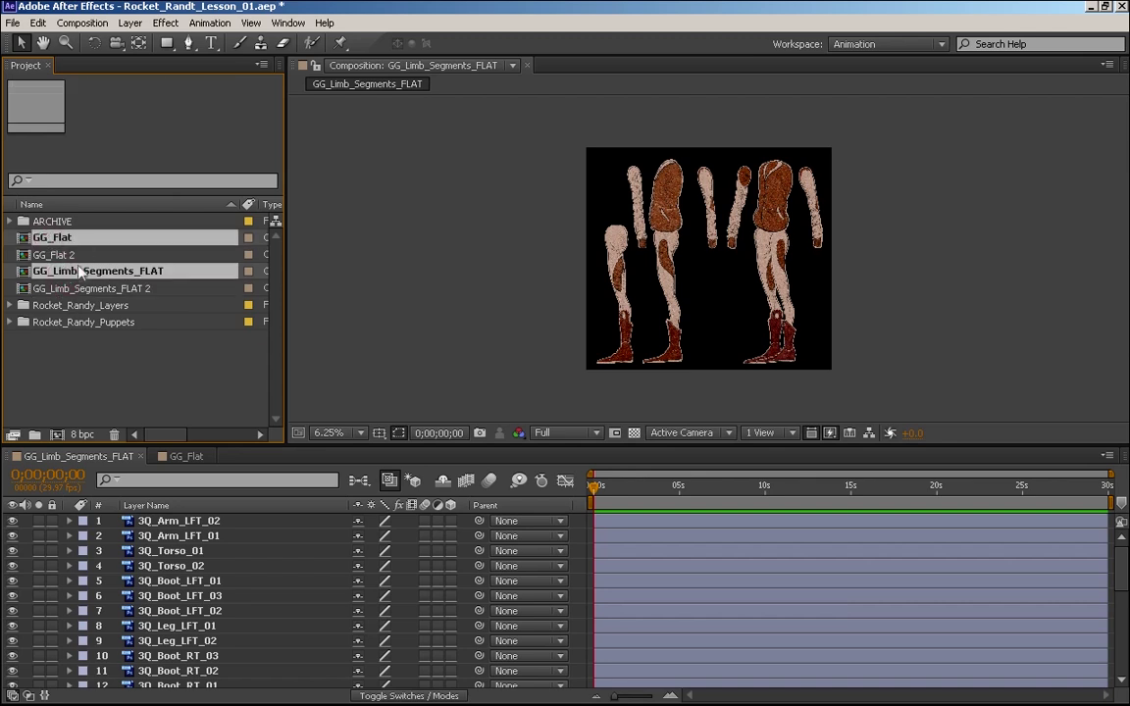
drag(56, 238, 58, 222)
Rename the duplicated limb segments composition as RR_Segmented
click(57, 238)
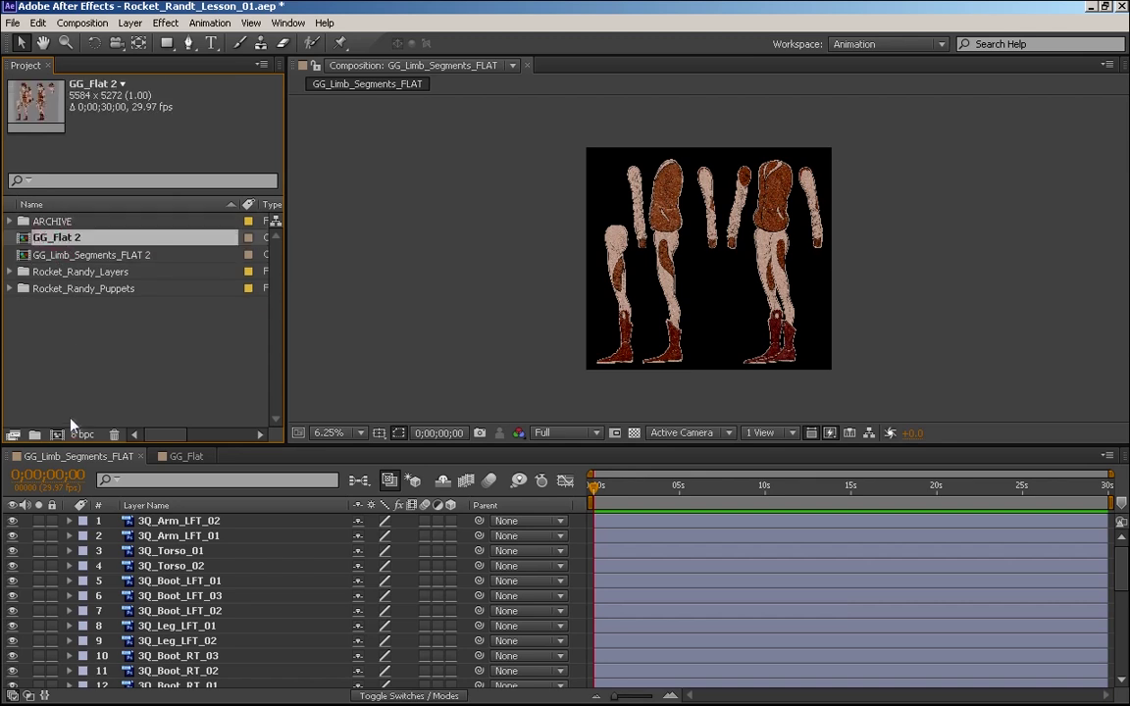
click(70, 391)
click(84, 254)
key(Return)
text(RR_)
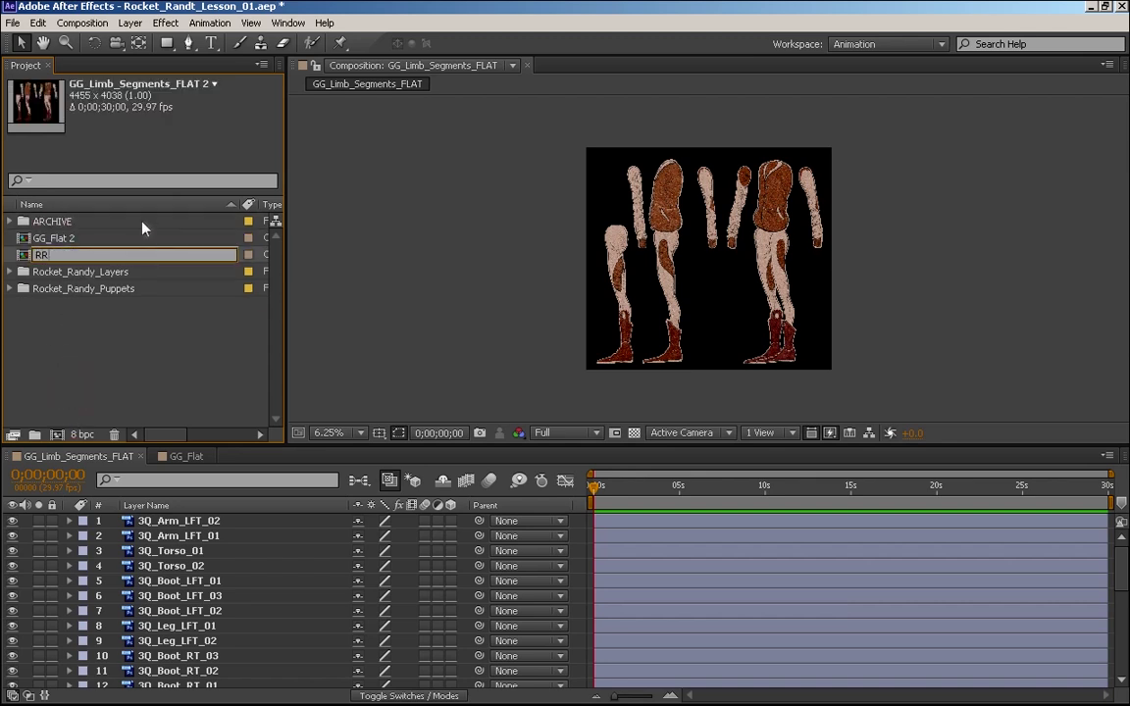
text(Segmented)
key(Return)
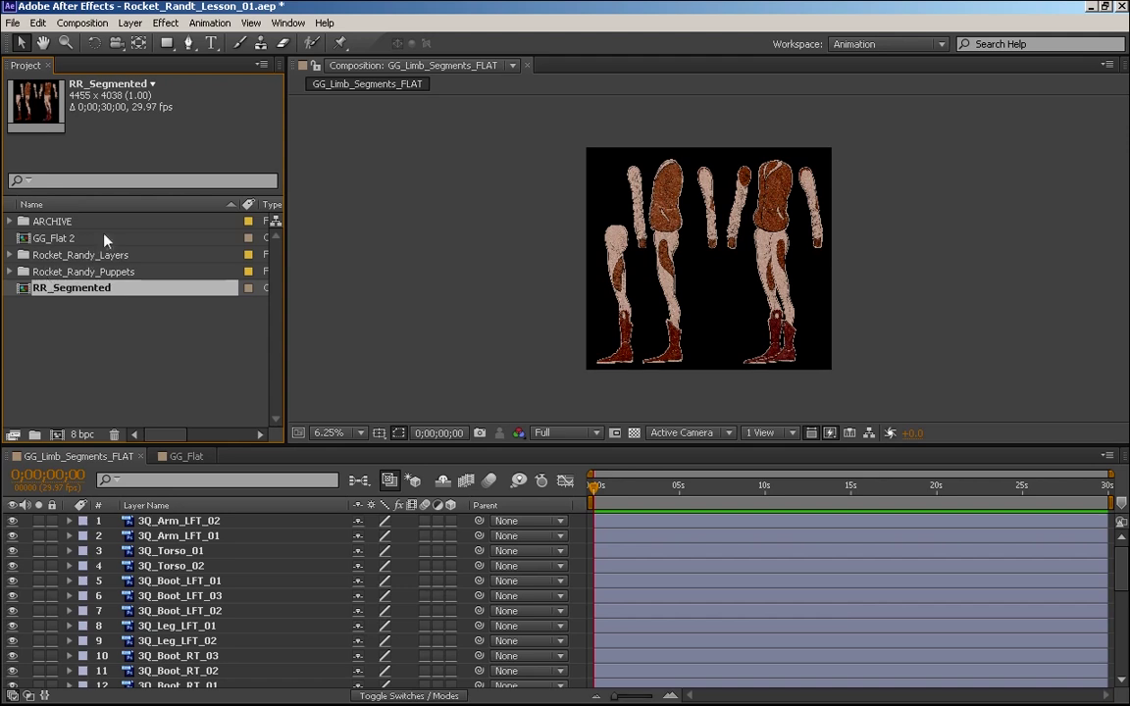
Open RR_Segmented and GG_Flat 2 to compare their artwork, ending with RR_Segmented open
double_click(23, 291)
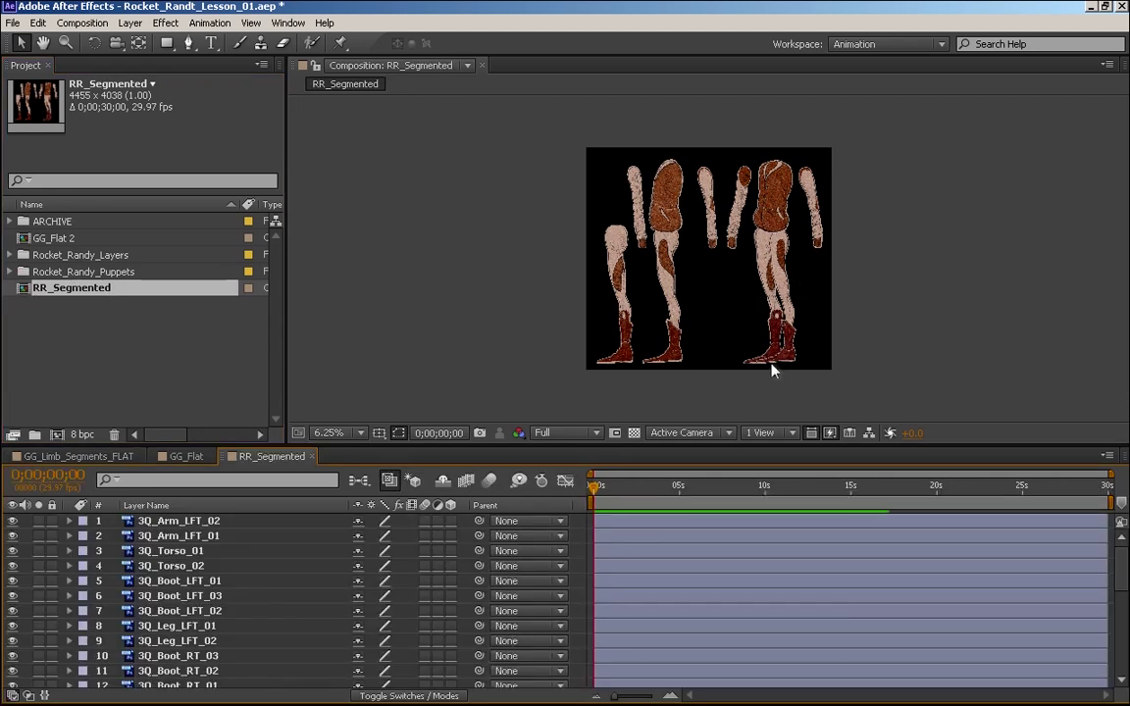
double_click(15, 237)
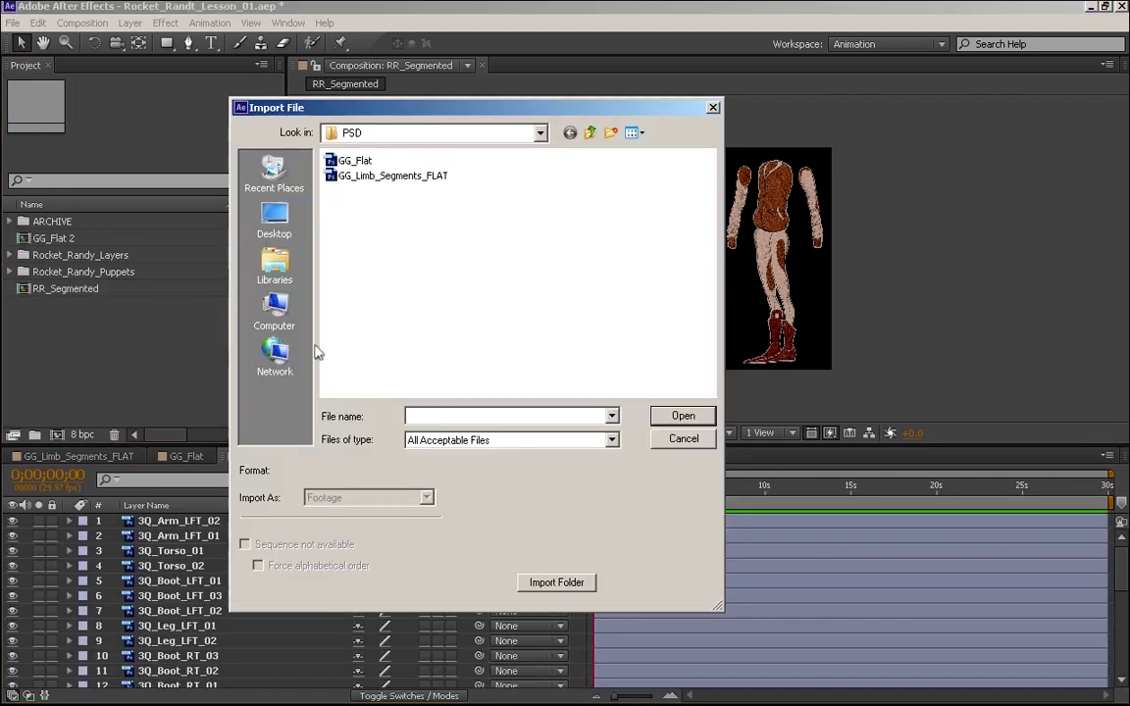
click(686, 442)
click(684, 441)
double_click(39, 236)
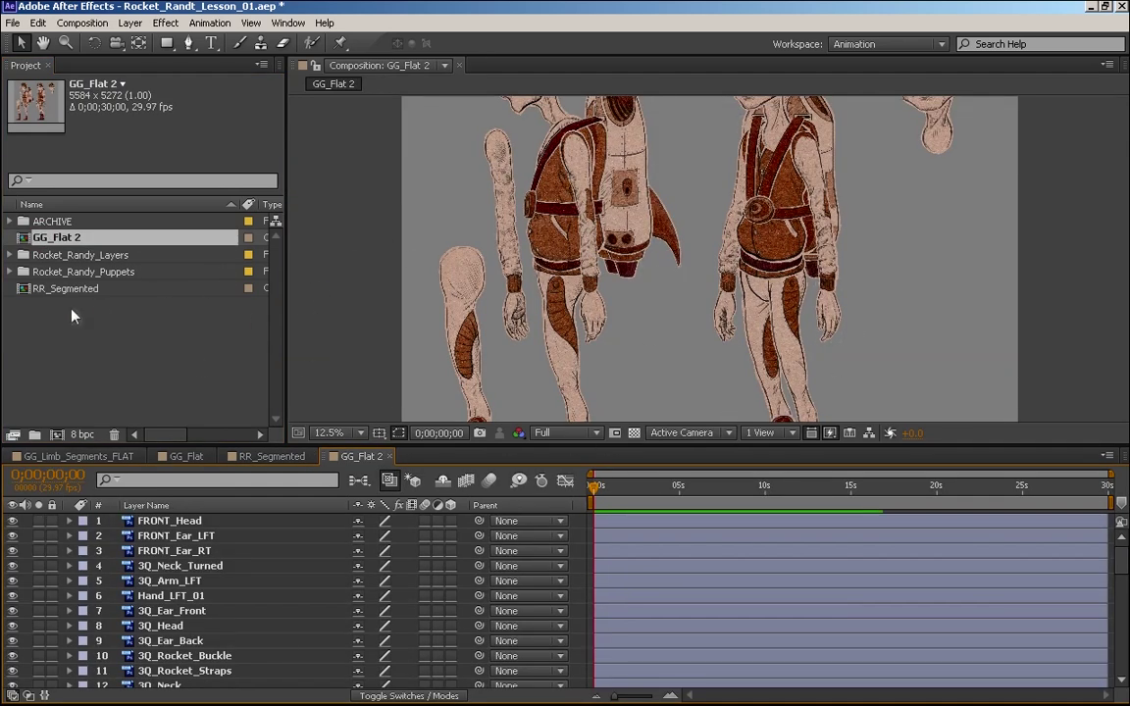
double_click(25, 289)
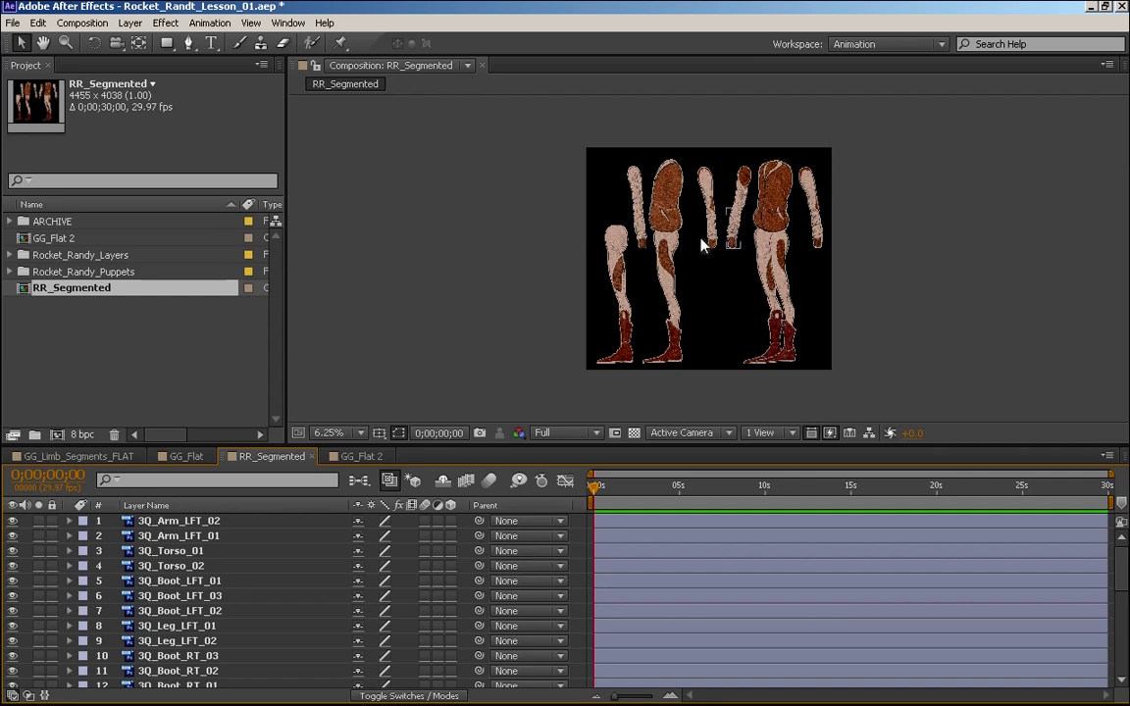
Enlarge the timeline to list more layers and view the RR_Segmented limbs at 12.5%
drag(267, 447, 267, 373)
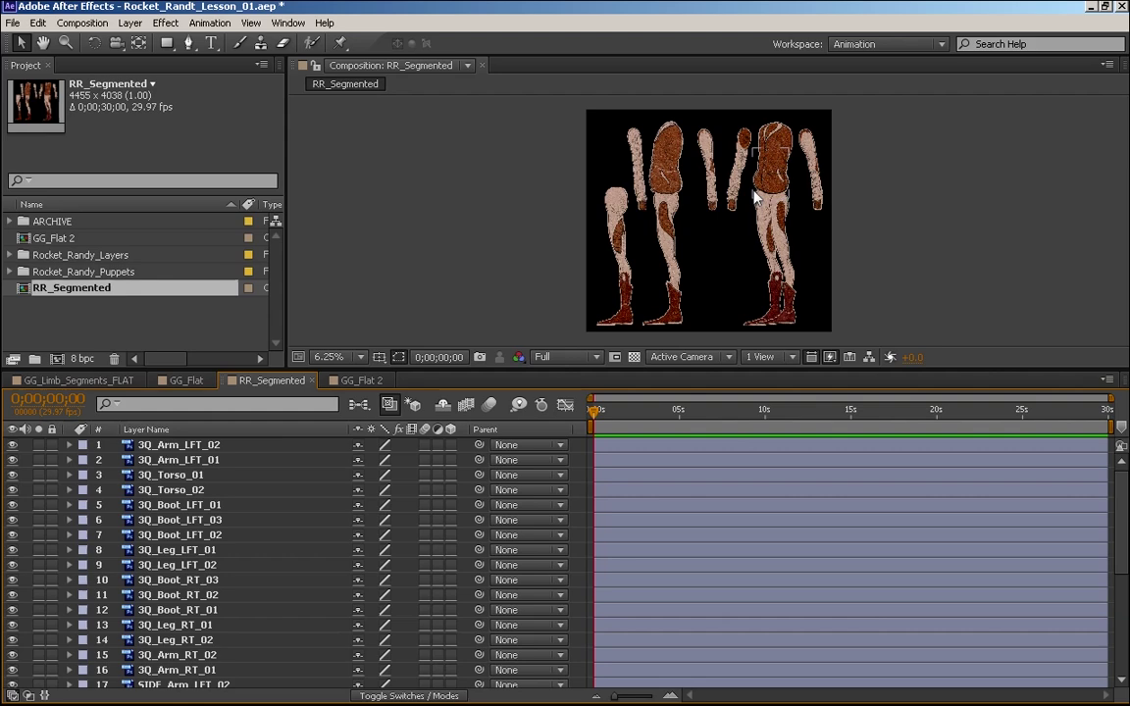
scroll(755, 198, up, 2)
scroll(754, 198, down, 1)
scroll(756, 197, down, 5)
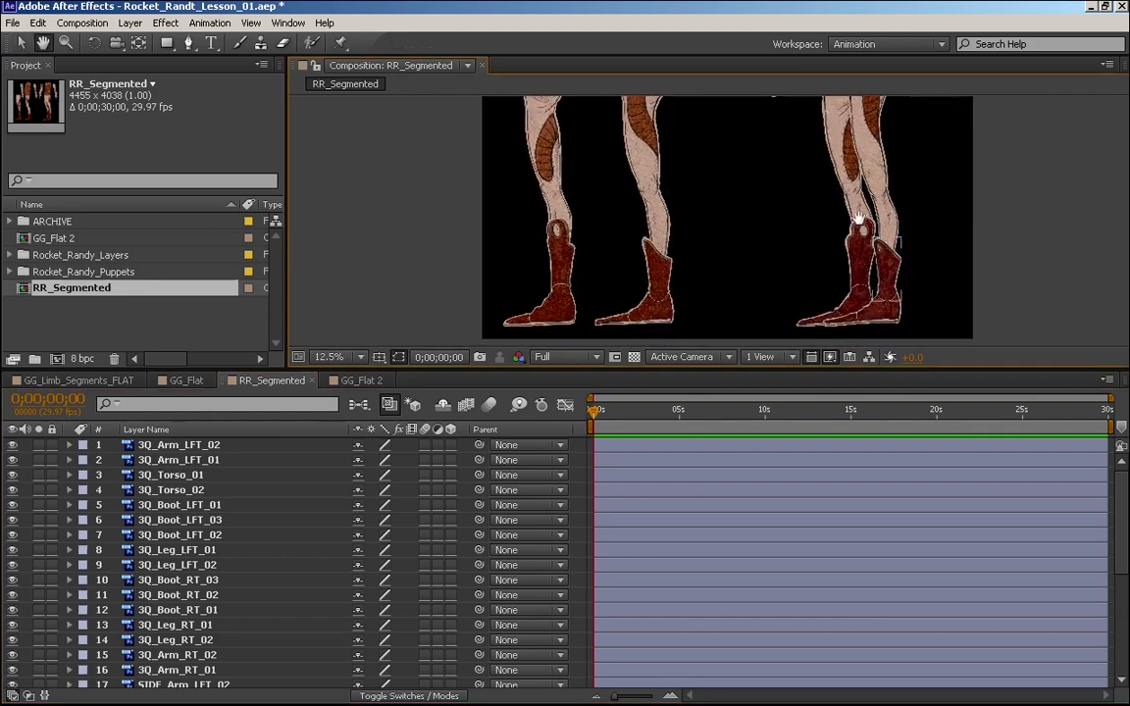
drag(827, 143, 710, 213)
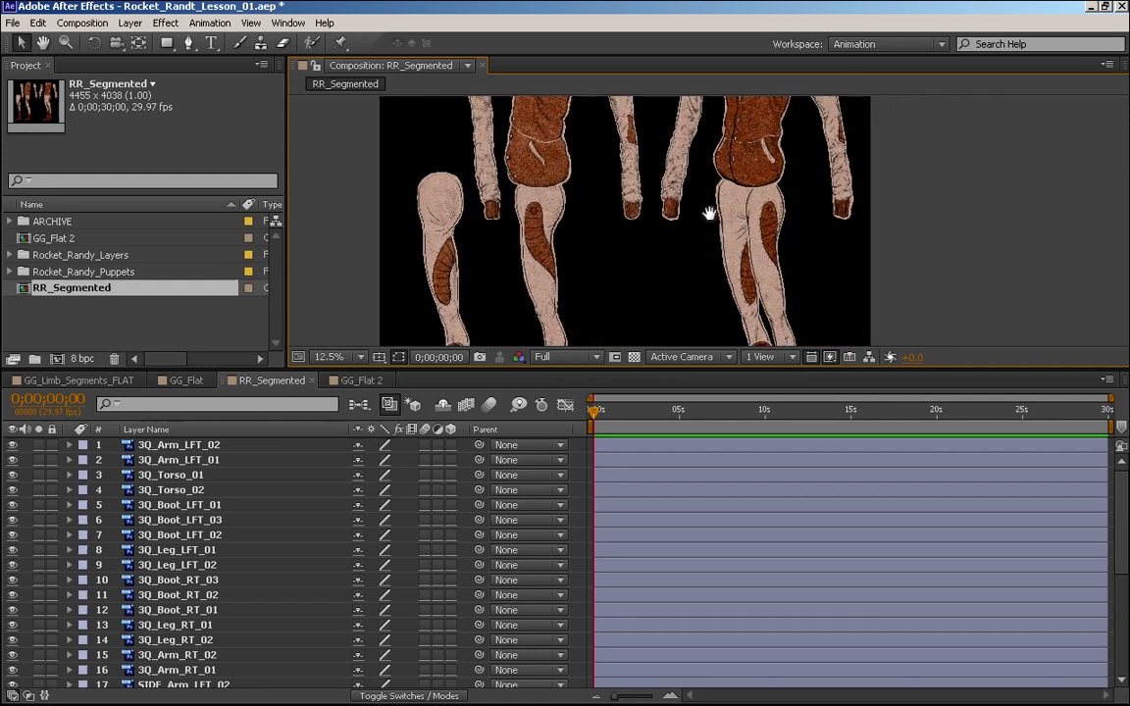
Set the RR_Segmented composition's background color to mid gray, 808080
key(ctrl+s)
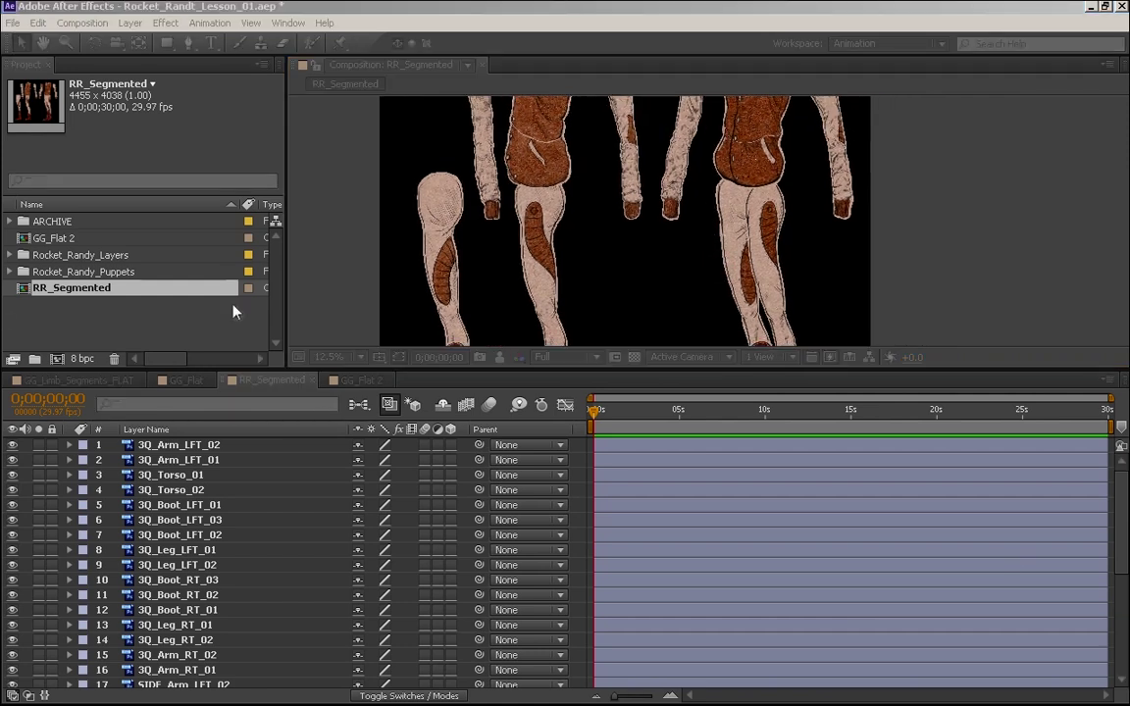
key(ctrl+k)
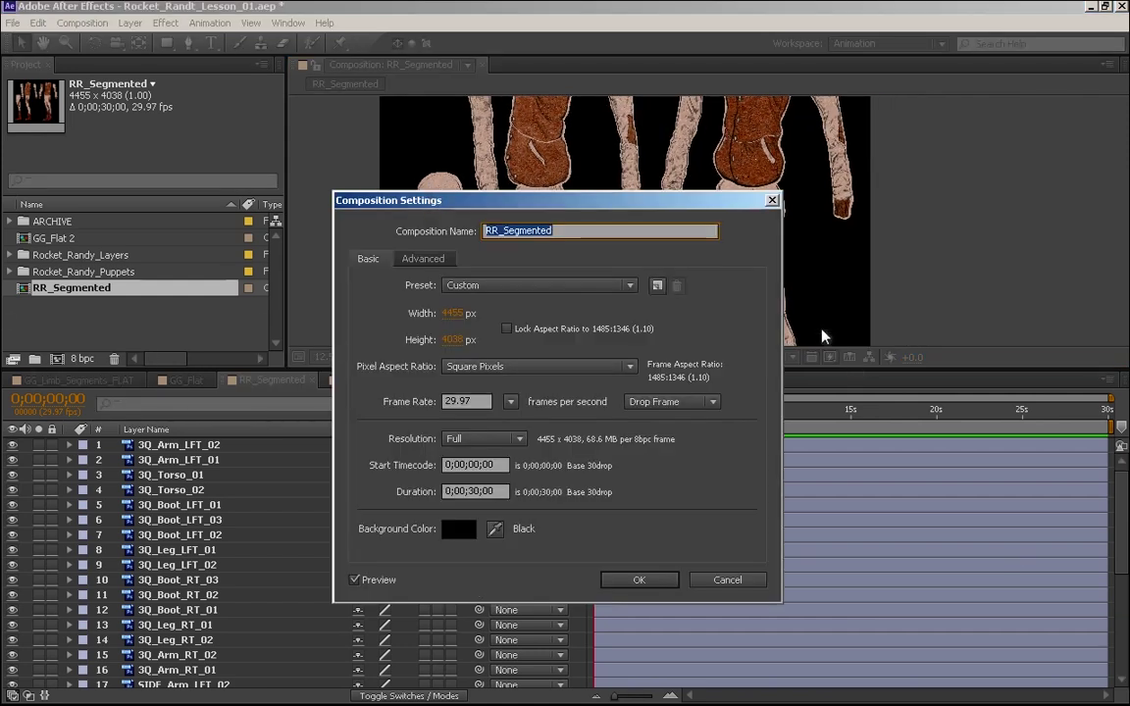
click(458, 530)
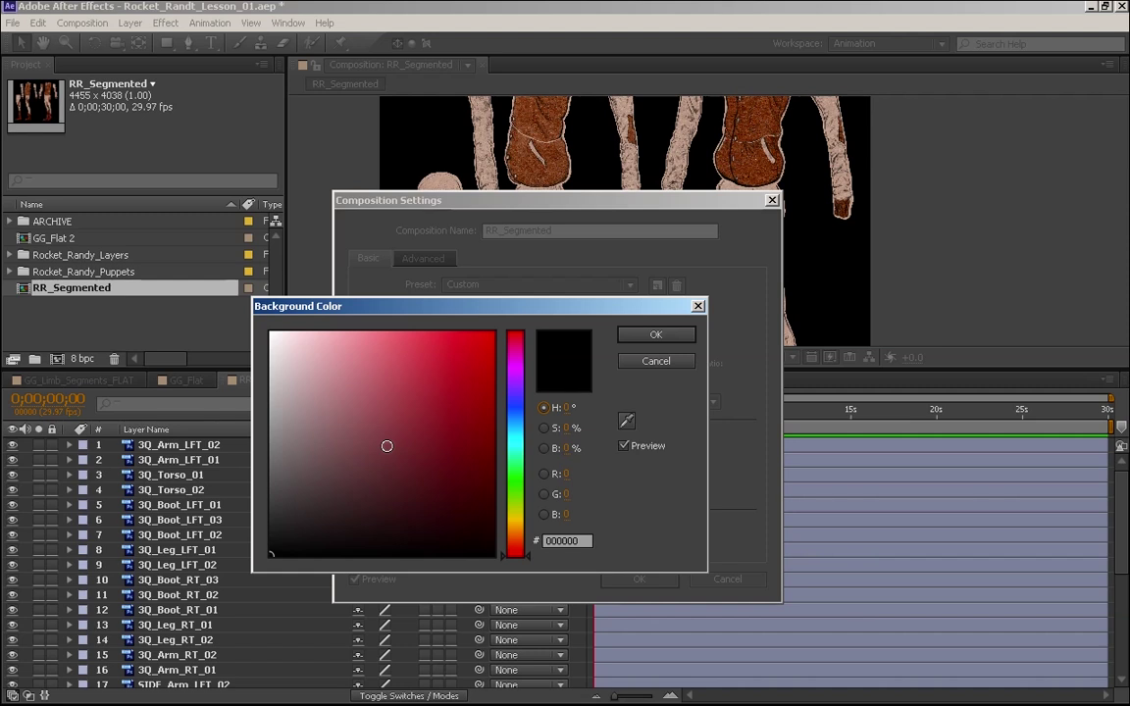
click(297, 448)
drag(261, 436, 265, 443)
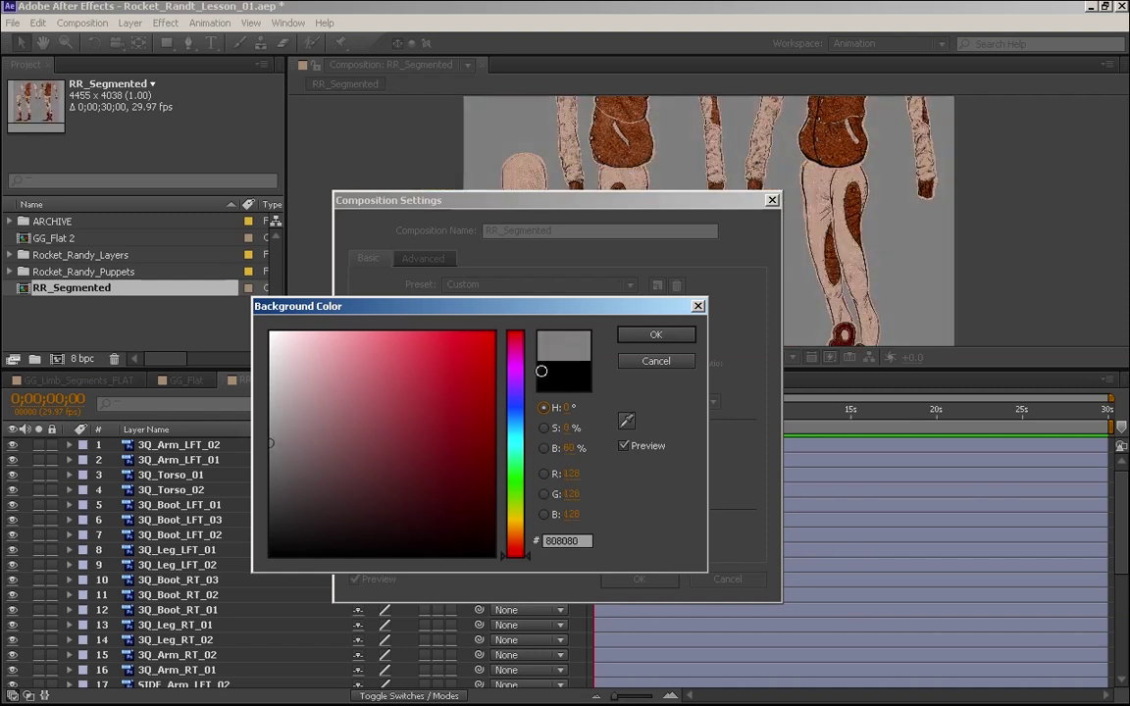
click(656, 335)
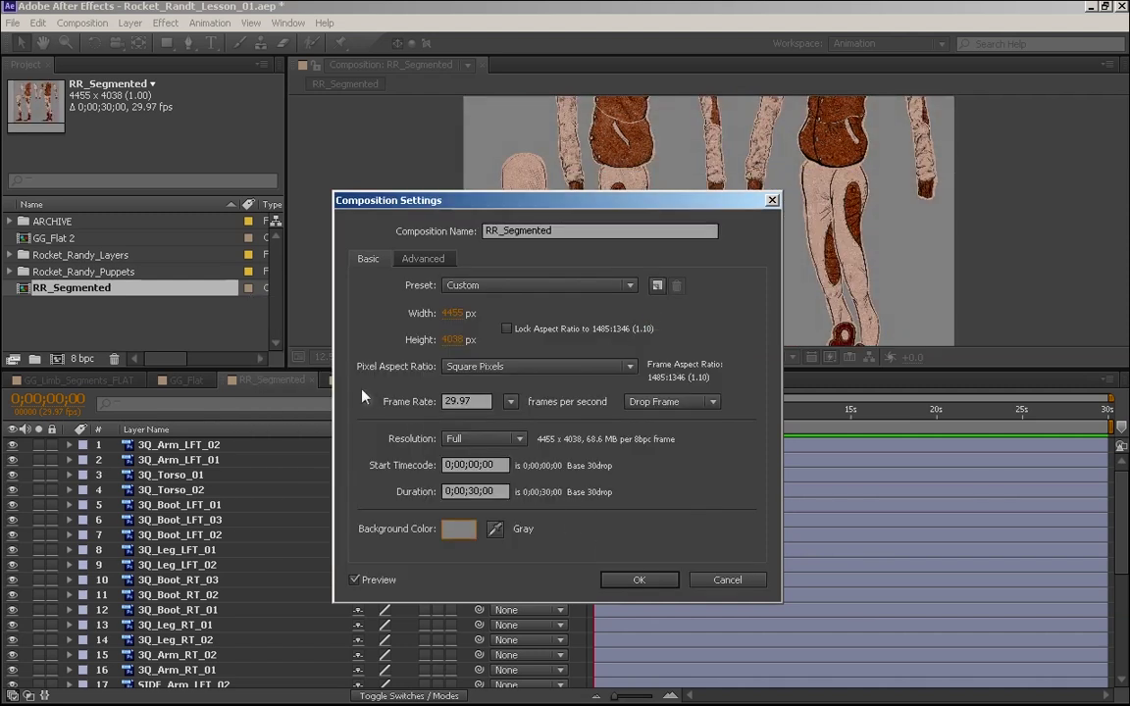
click(633, 580)
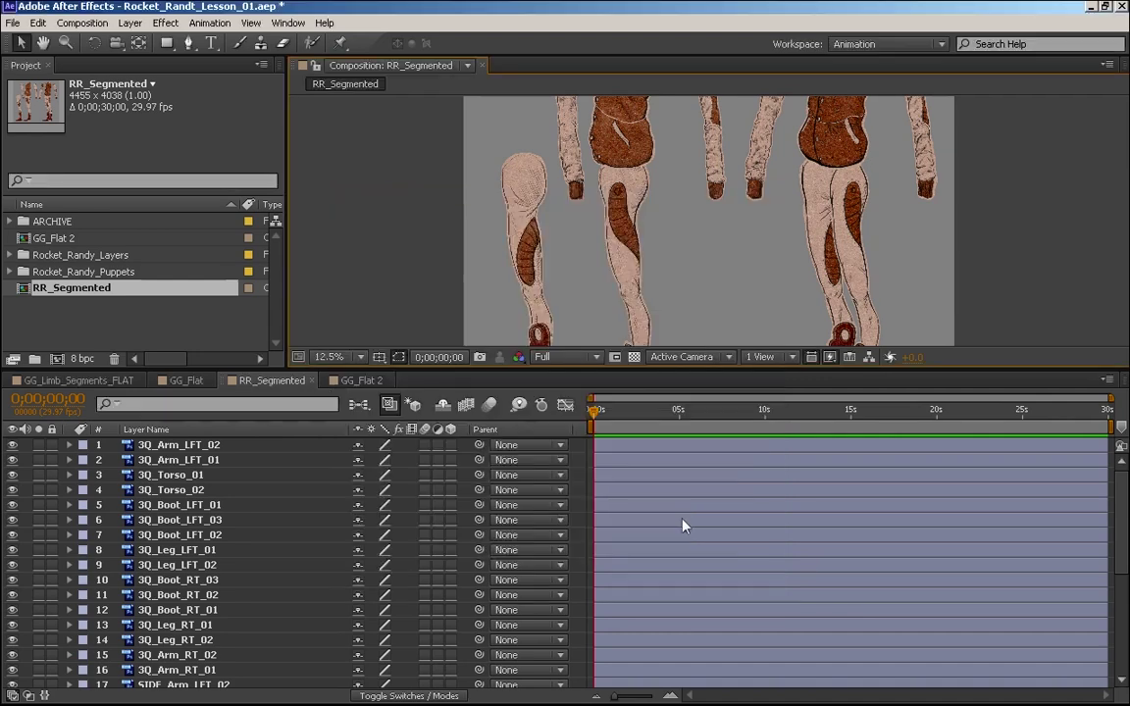
Set the opacity of all layers in RR_Segmented to 50%
key(space)
drag(769, 212, 746, 243)
mouse_move(675, 257)
mouse_down()
mouse_move(710, 220)
mouse_move(671, 232)
mouse_up()
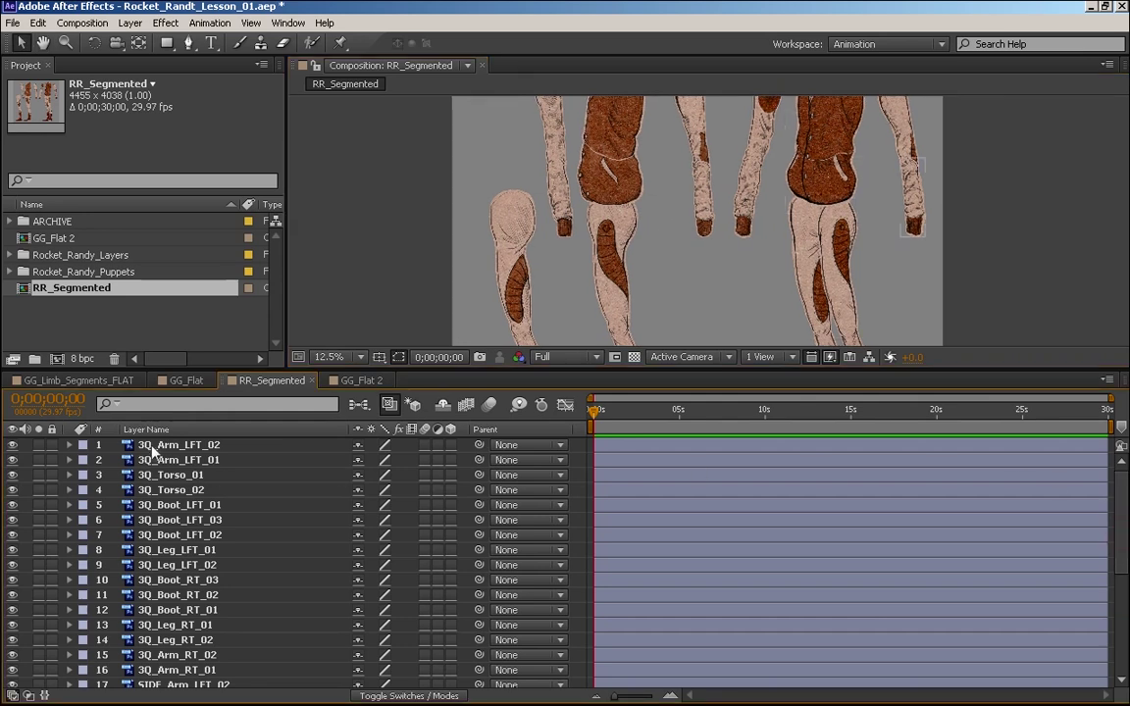
click(1009, 445)
drag(1120, 519, 1120, 628)
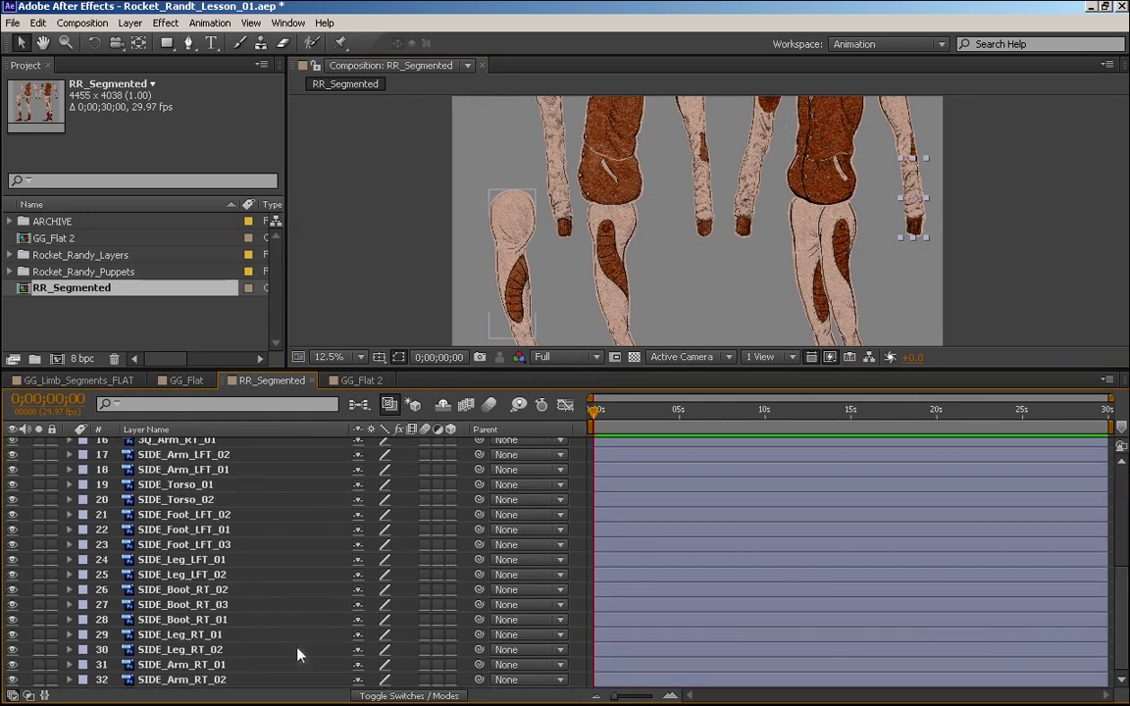
key(shift)
key(shift)
key(ctrl+a)
key(t)
scroll(353, 490, up, 10)
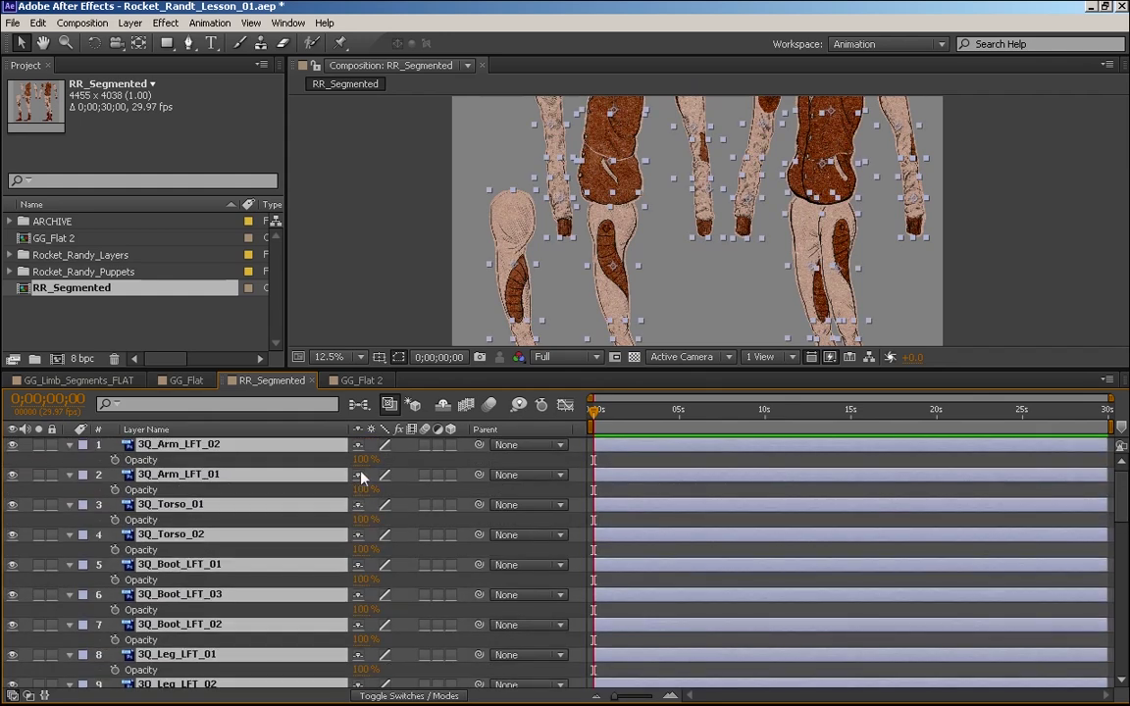
click(366, 460)
text(50)
key(Return)
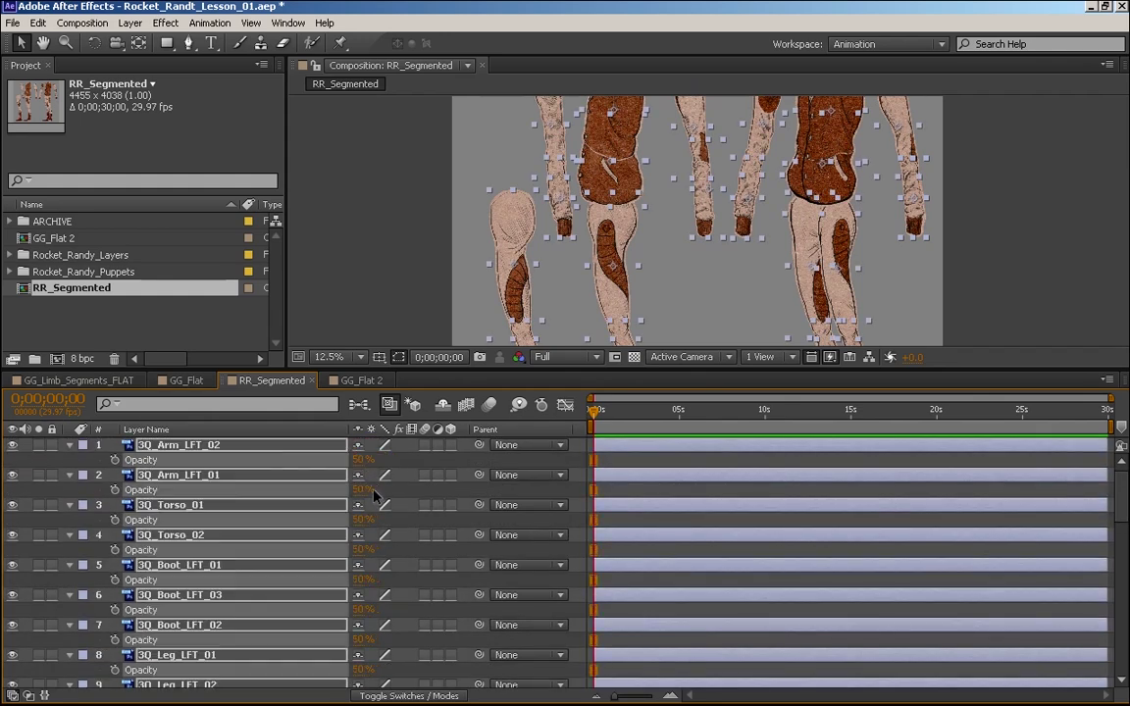
Set the opacity of all layers in RR_Segmented to 30%
click(955, 280)
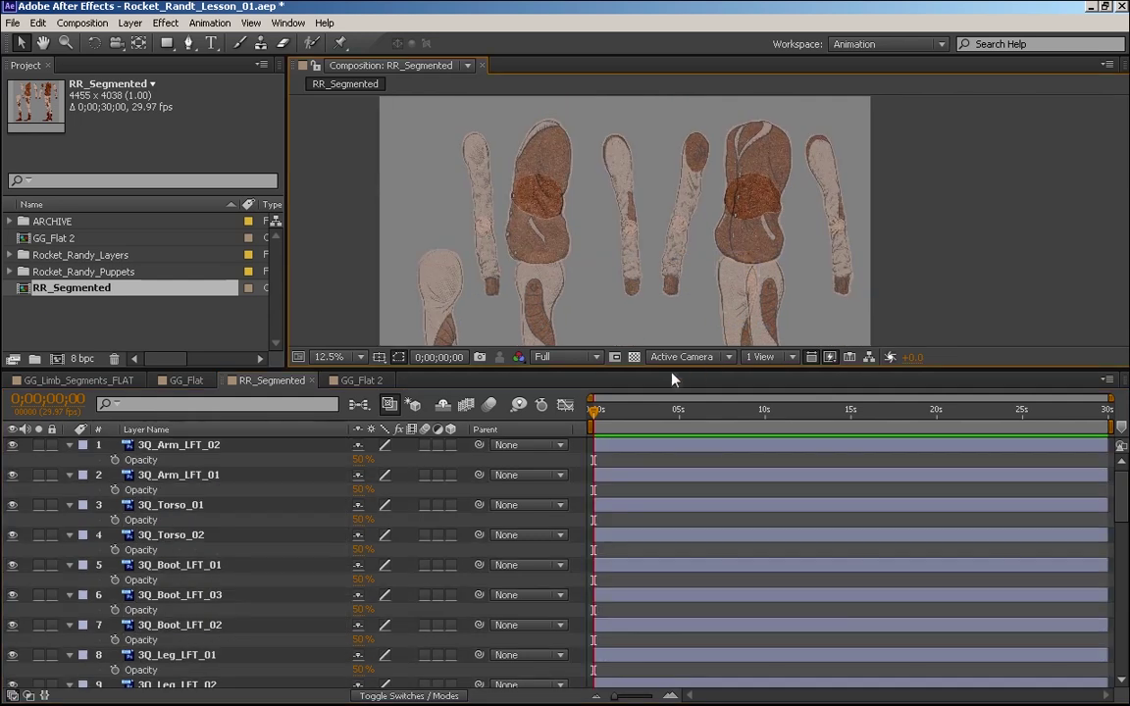
scroll(676, 310, up, 4)
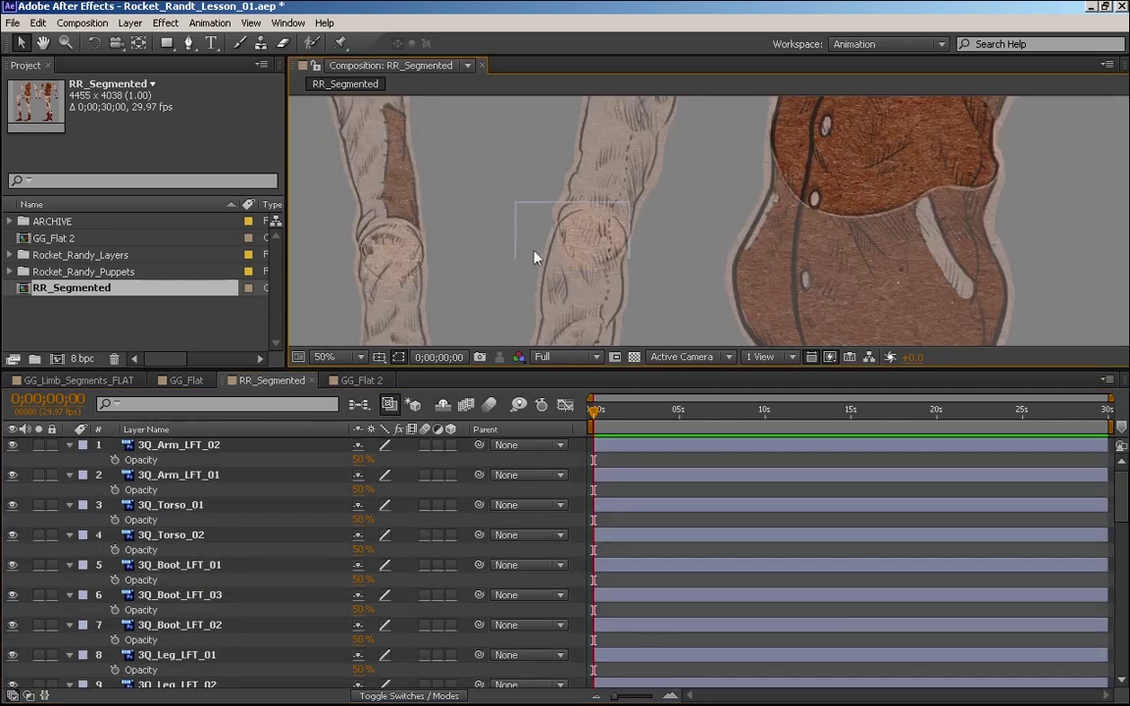
scroll(535, 257, down, 4)
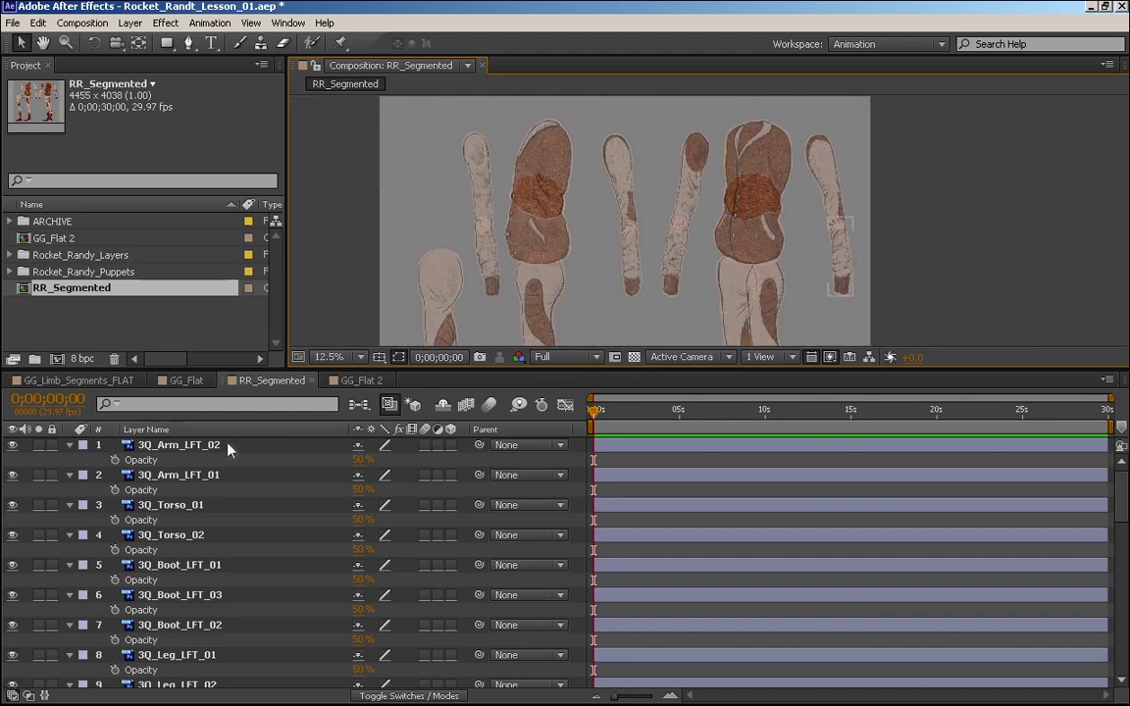
click(228, 448)
key(ctrl+a)
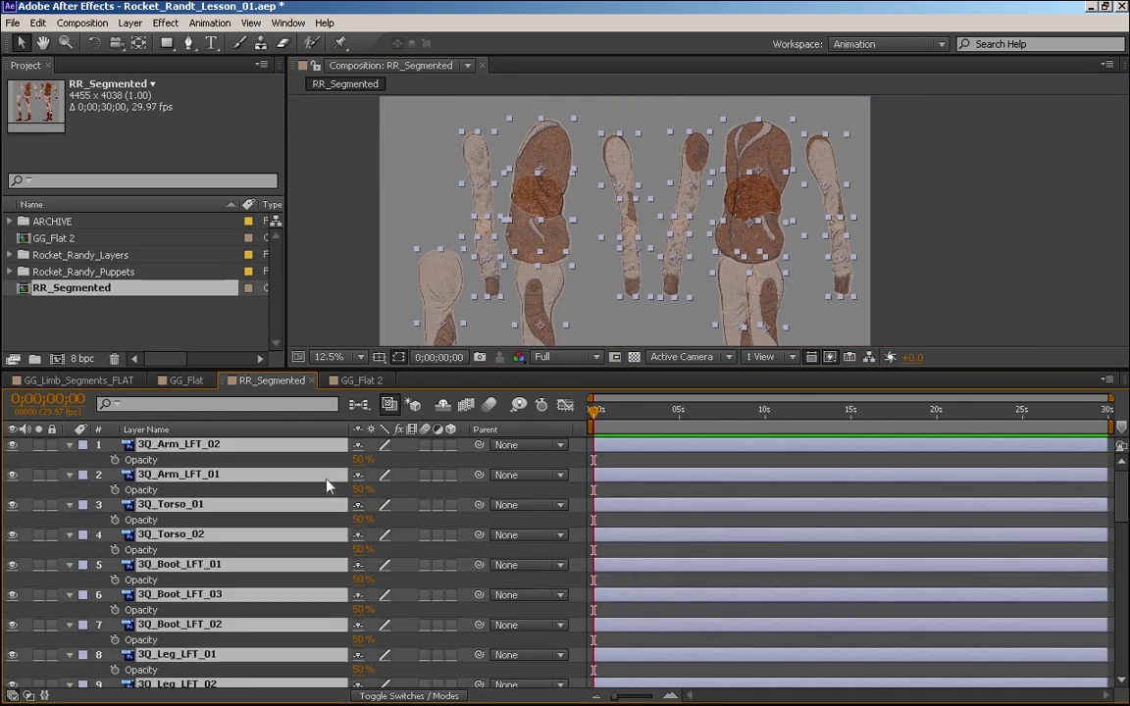
click(362, 459)
text(30)
key(Return)
click(973, 247)
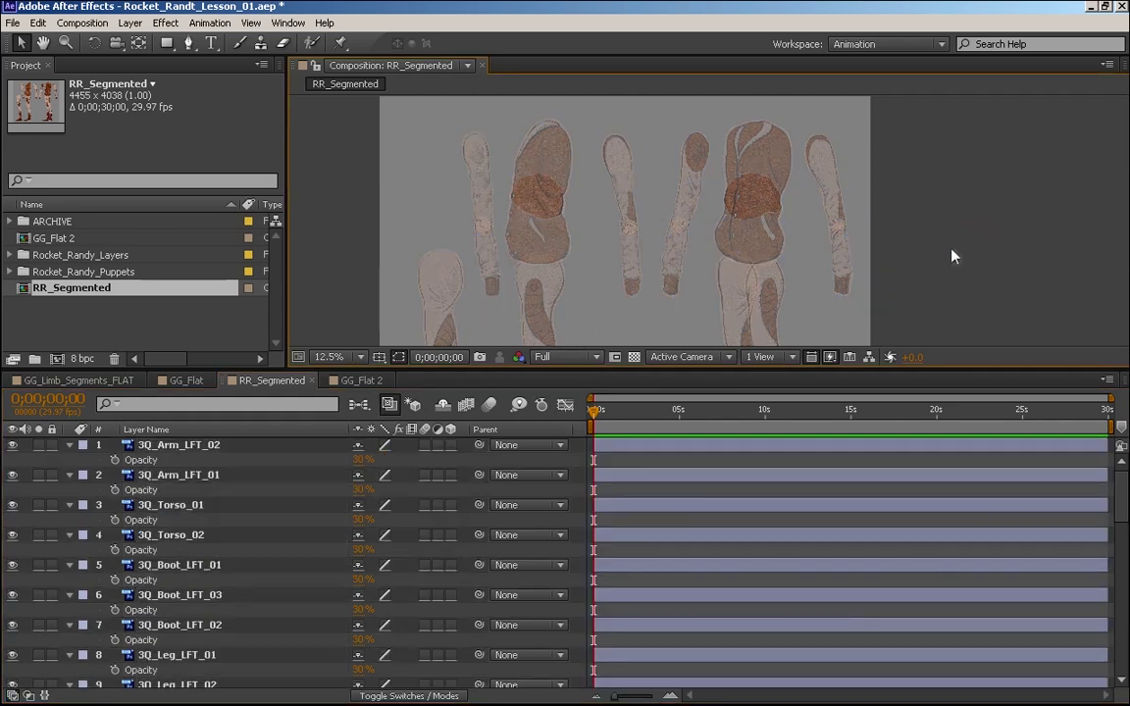
Set the RR_Segmented composition's background color to dark gray, 323131
drag(660, 270, 691, 227)
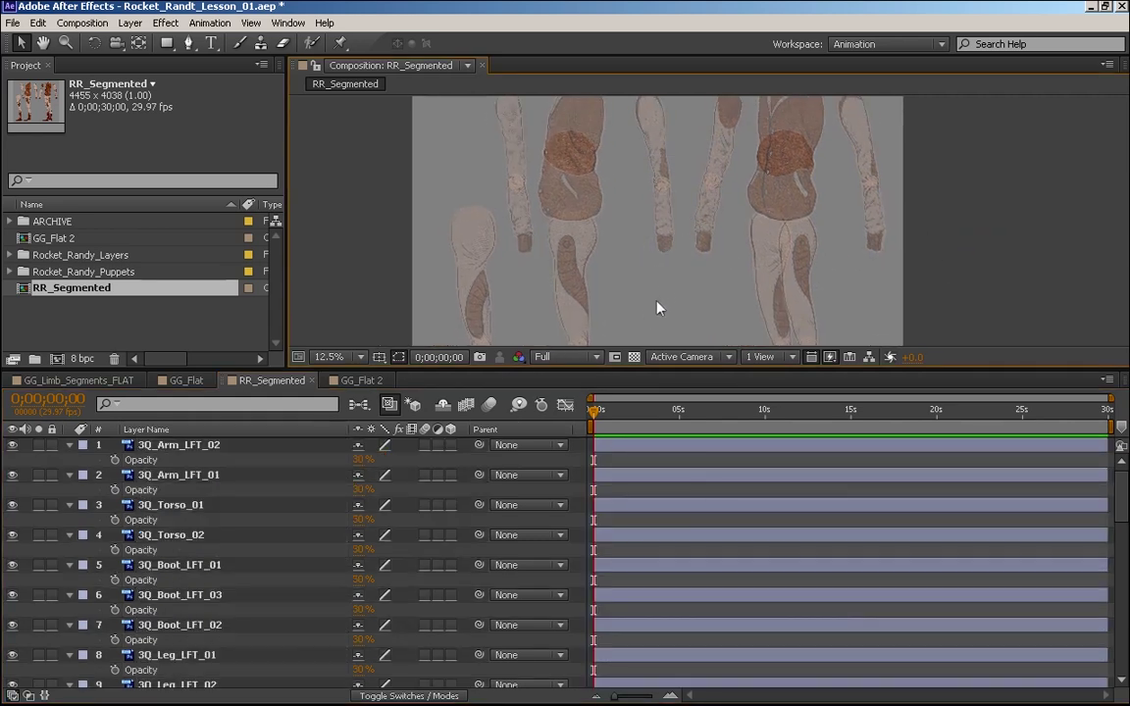
key(ctrl+k)
click(422, 531)
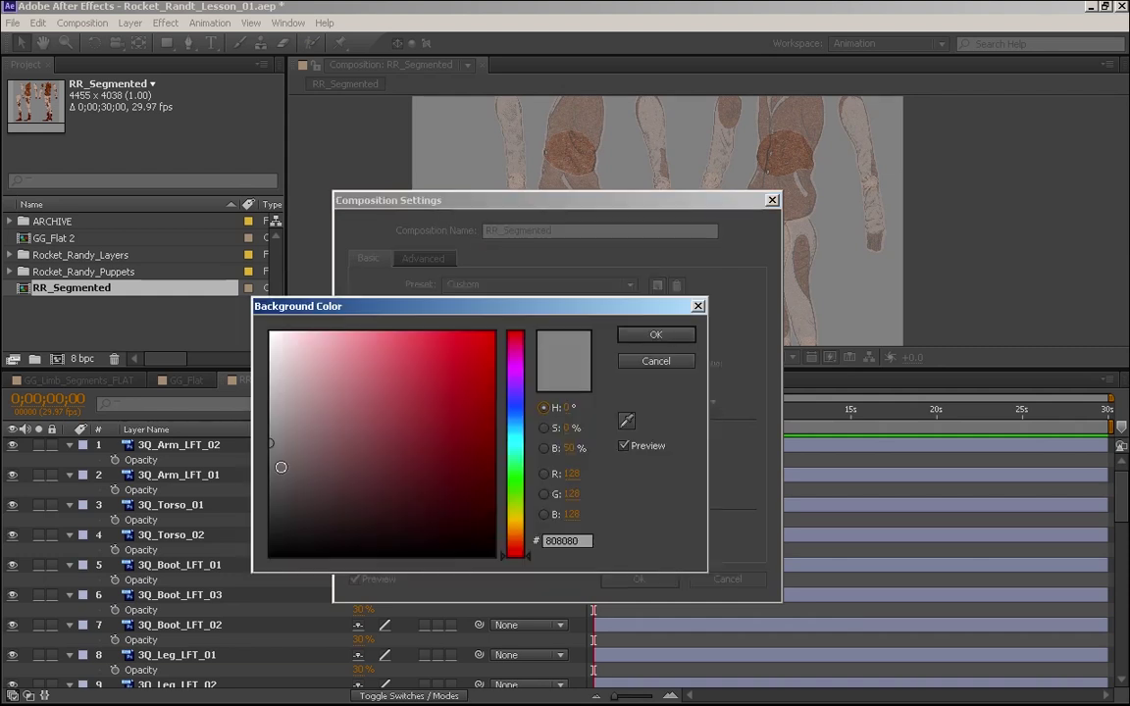
drag(281, 467, 252, 511)
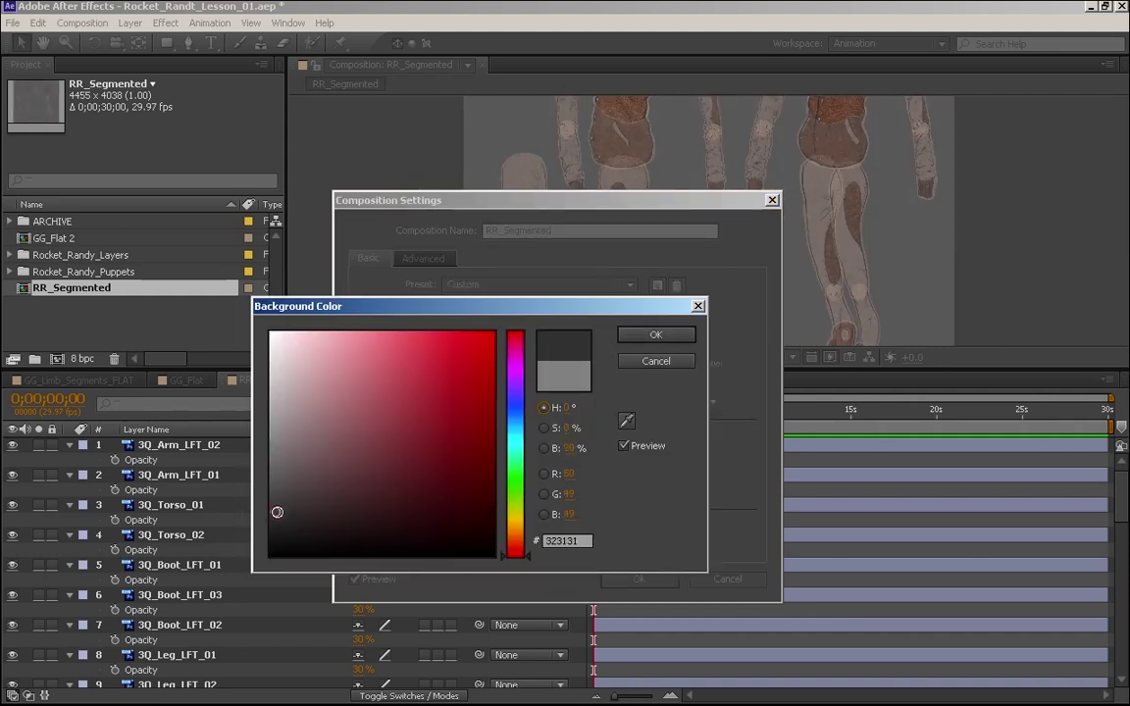
click(656, 335)
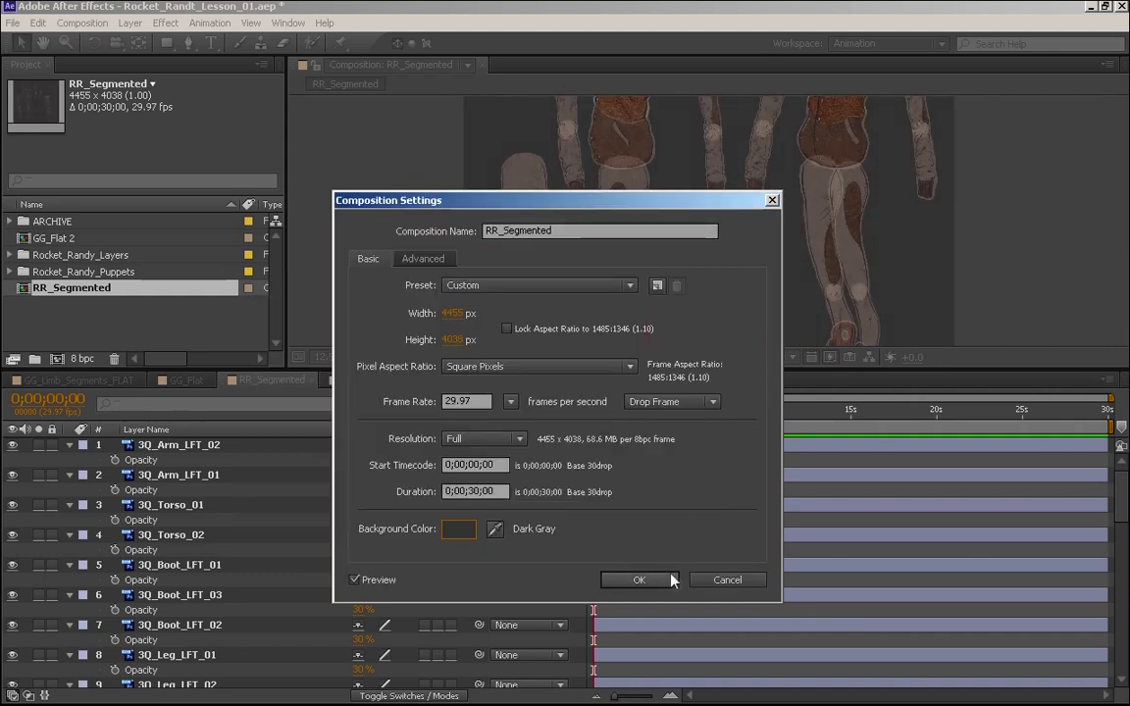
click(638, 579)
Enlarge the composition view and examine the joint overlaps of the arms, torsos and upper legs at 25%
key(space)
drag(737, 195, 636, 285)
drag(527, 301, 570, 178)
key(v)
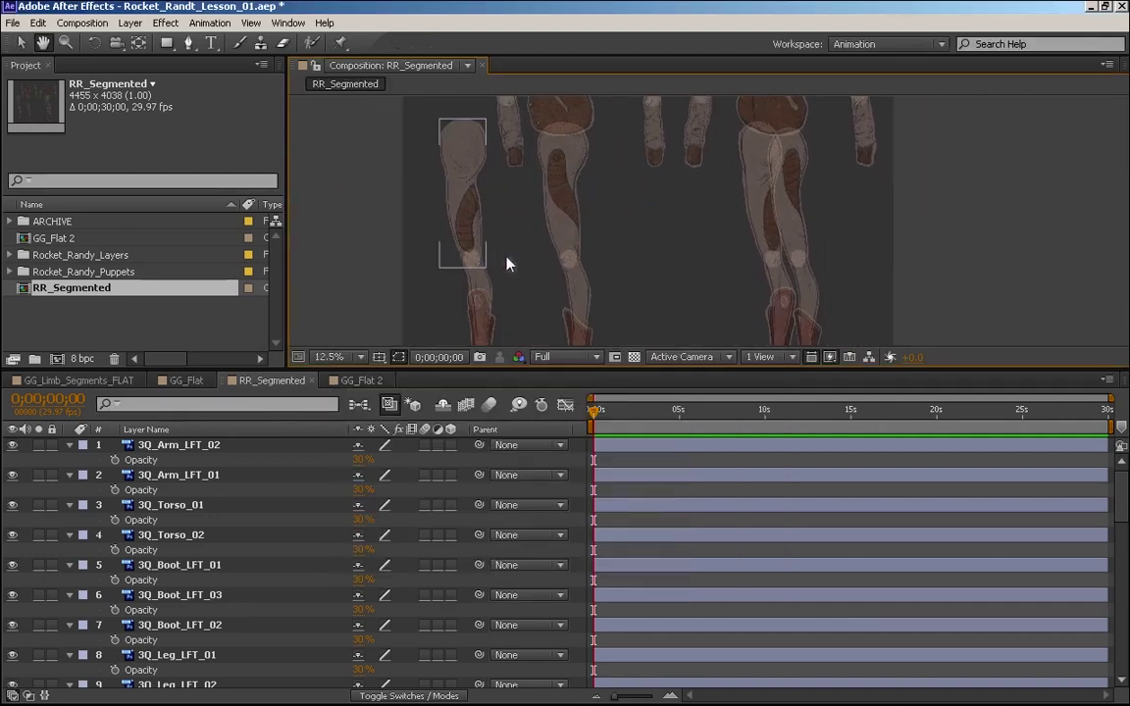
key(grave)
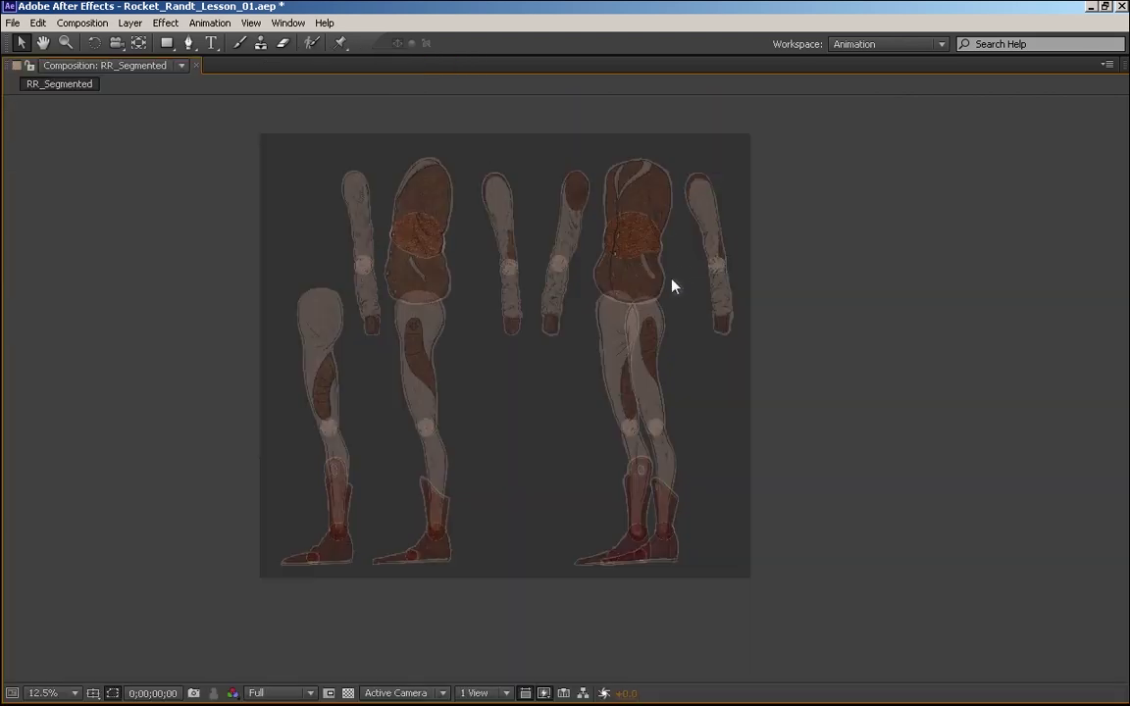
key(period)
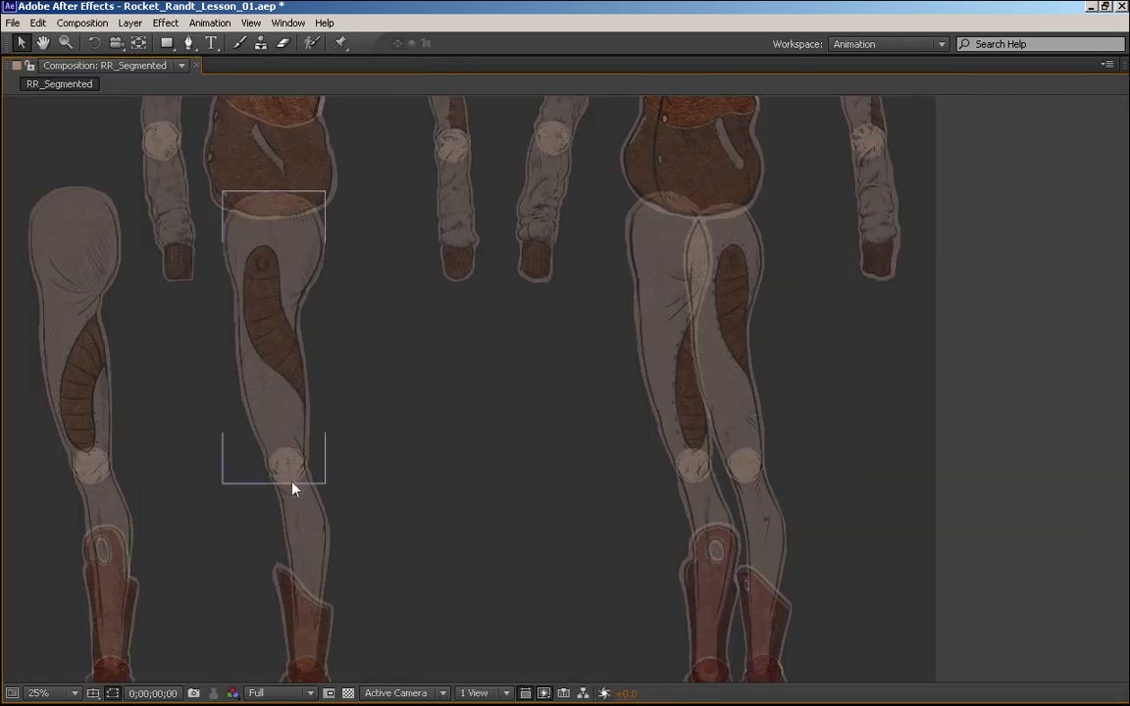
key(h)
drag(355, 481, 422, 550)
key(v)
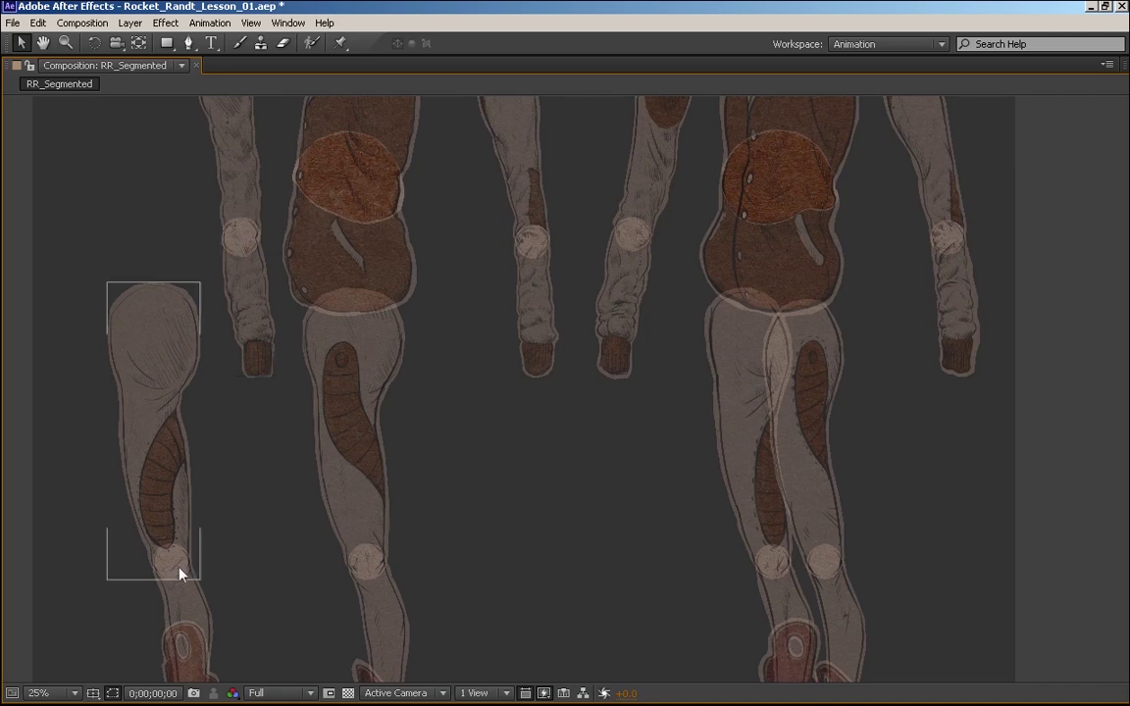
Examine the overlaps at the knees, ankles, feet and torsos, and restore the regular panel layout
key(space)
drag(812, 585, 796, 309)
key(v)
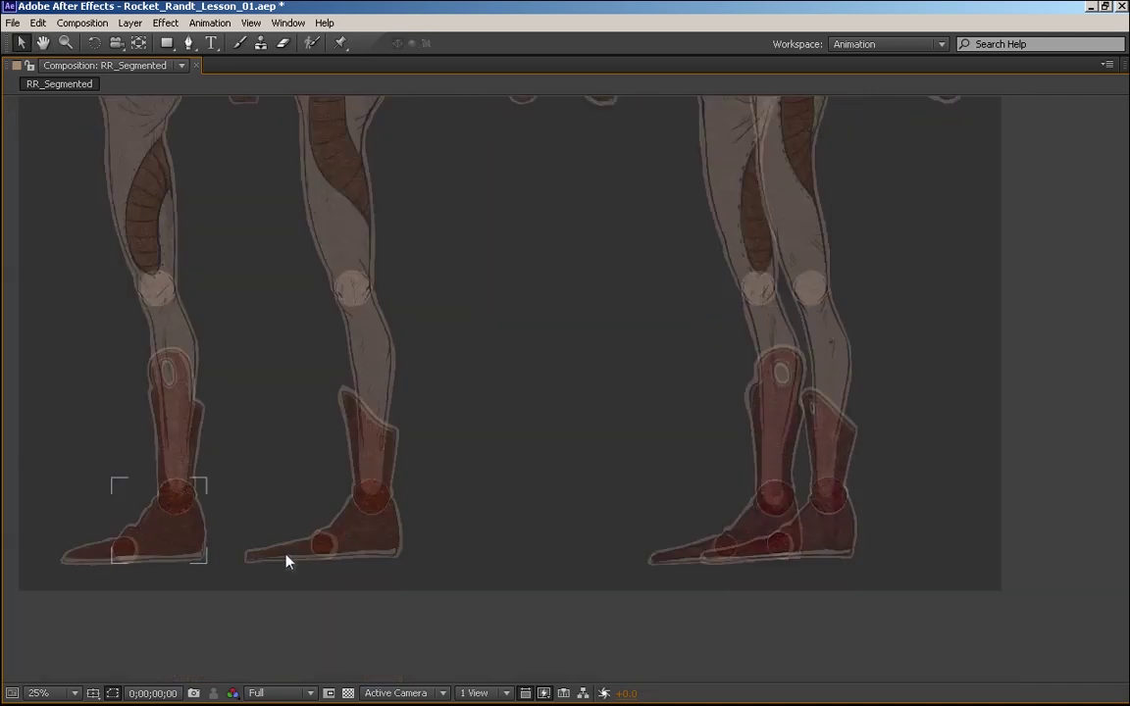
key(h)
drag(730, 336, 643, 555)
drag(558, 376, 631, 563)
key(v)
key(grave)
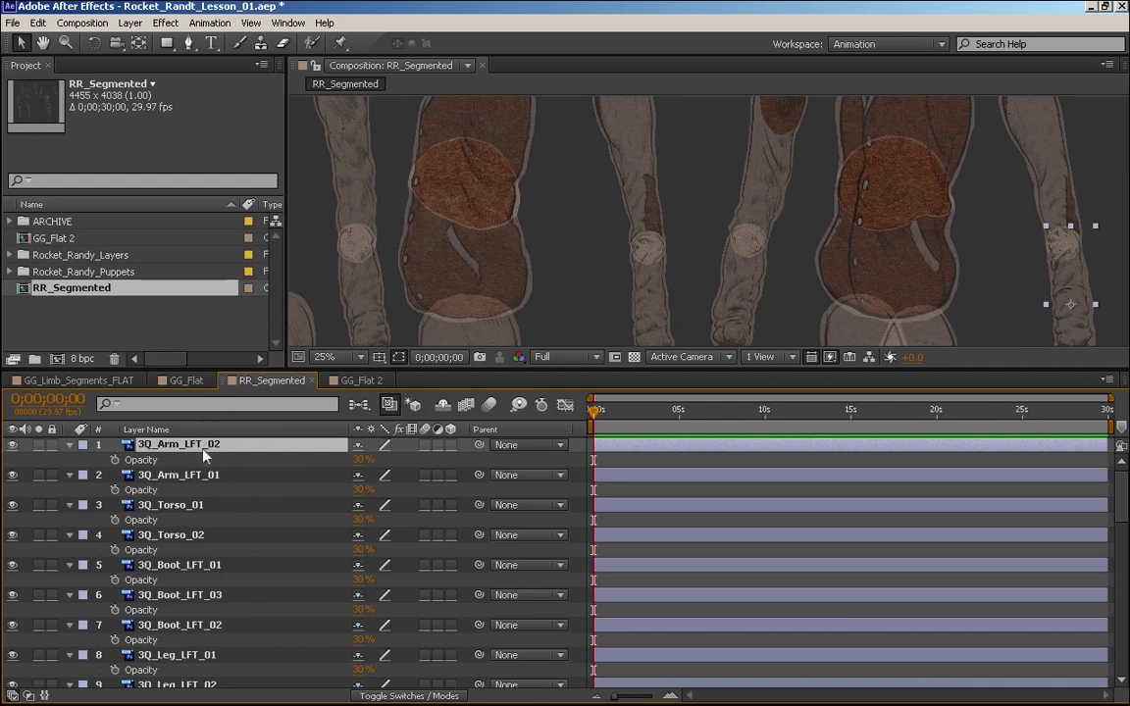
Assign the Red label to both 3Q_Arm_LFT layers and the Yellow label to 3Q_Torso_01 and 3Q_Torso_02
shift+click(181, 475)
click(84, 446)
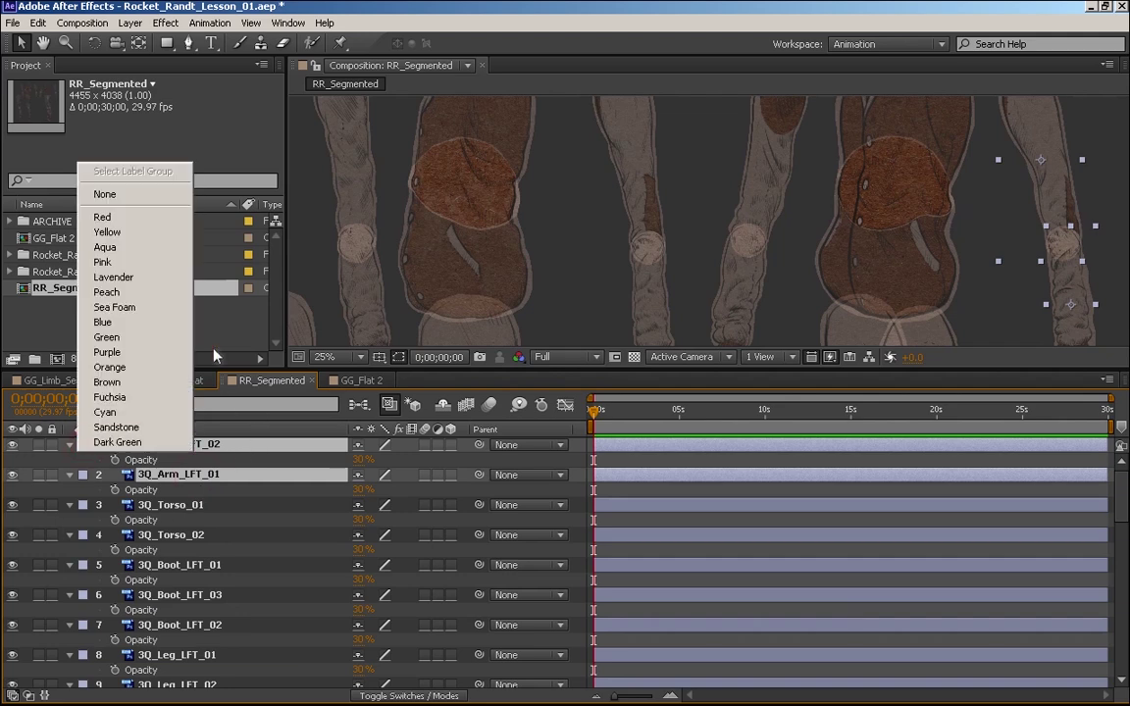
click(113, 218)
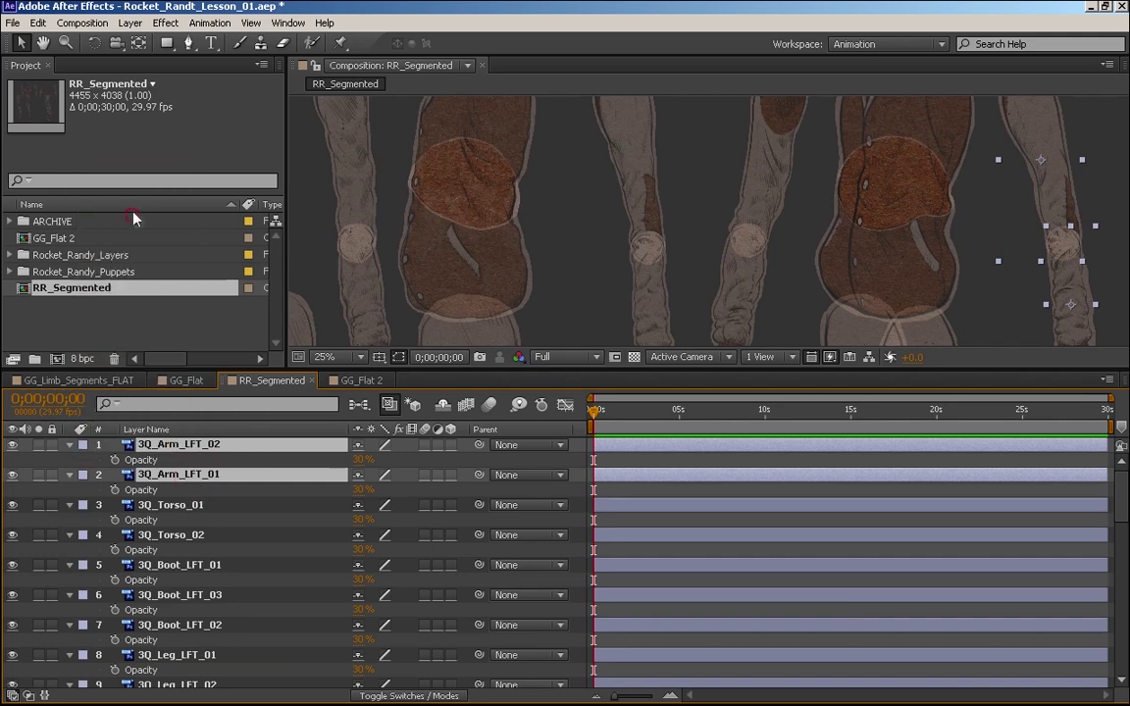
click(263, 504)
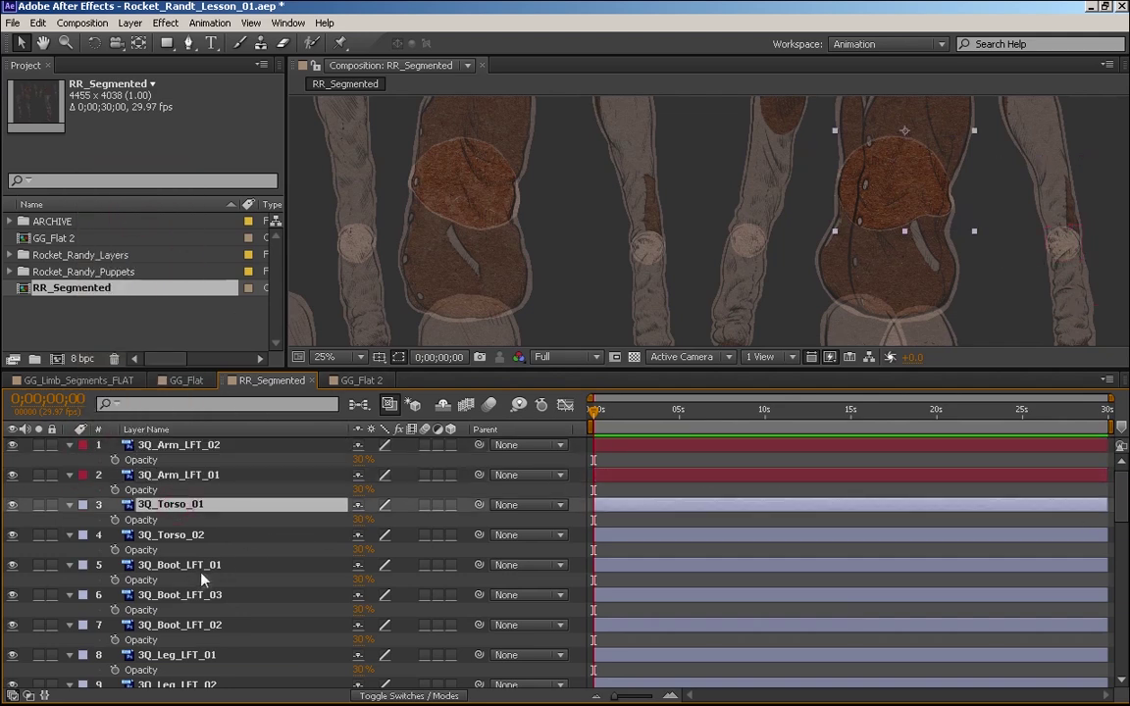
ctrl+click(196, 535)
click(83, 505)
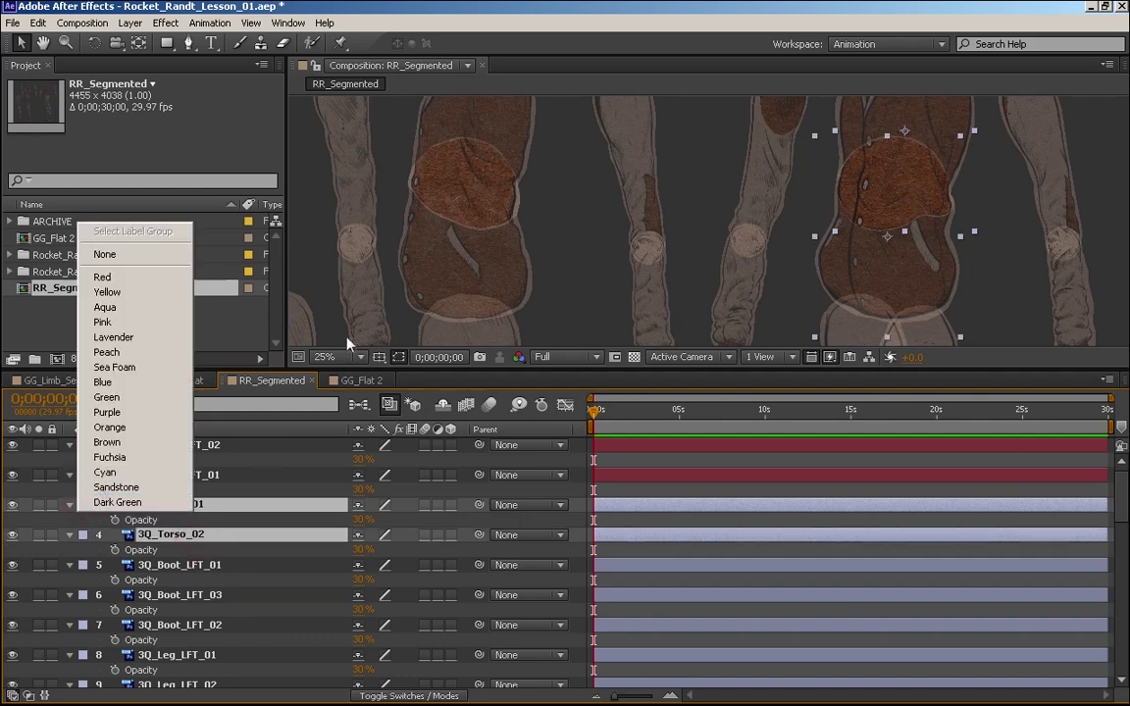
click(143, 293)
Assign the Red label to the three 3Q_Boot_LFT layers and 3Q_Leg_LFT_01
click(179, 566)
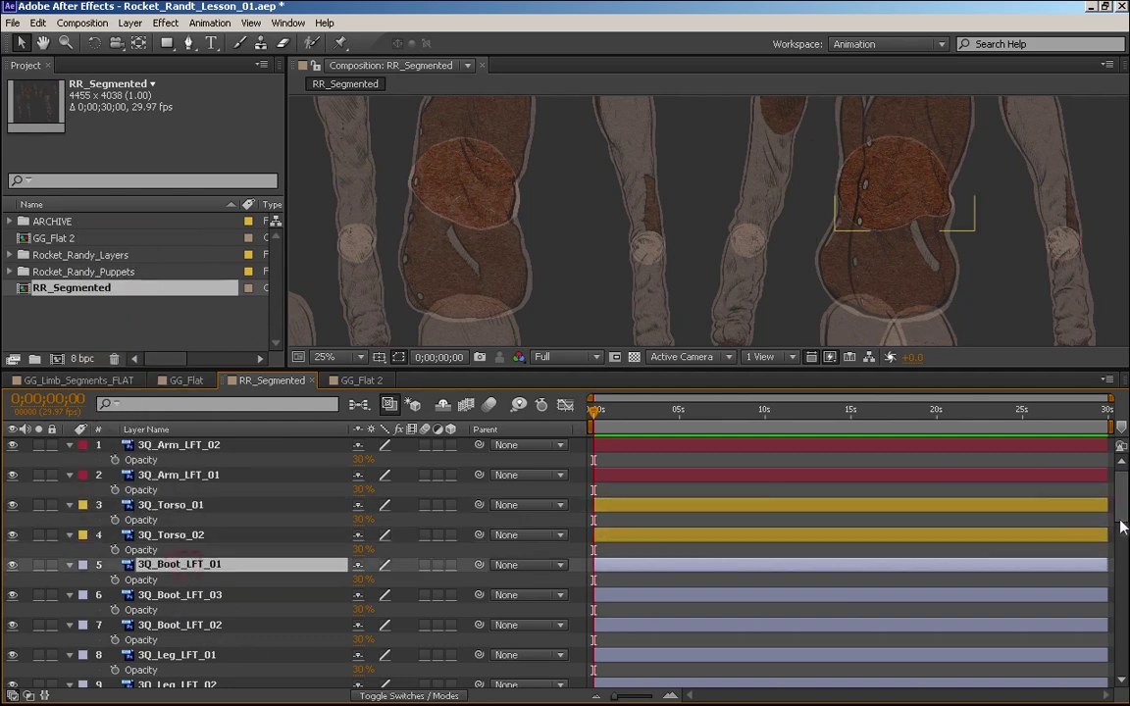
scroll(1121, 528, down, 3)
drag(1120, 530, 1121, 533)
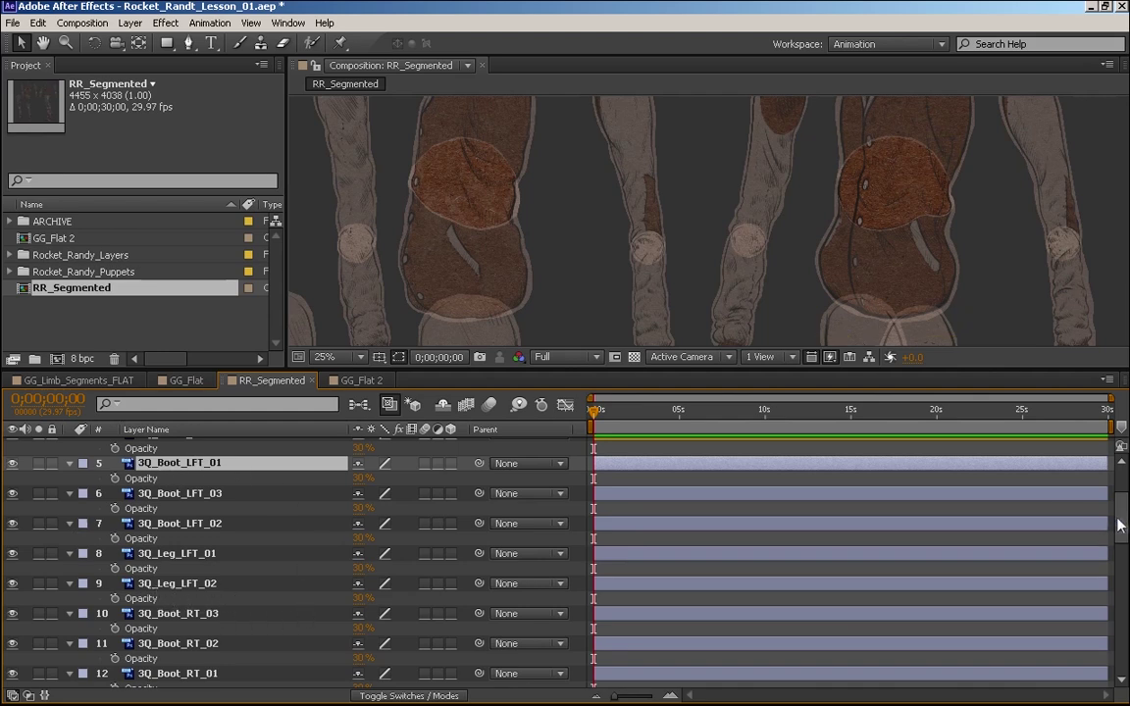
scroll(1011, 471, down, 1)
scroll(1010, 471, up, 3)
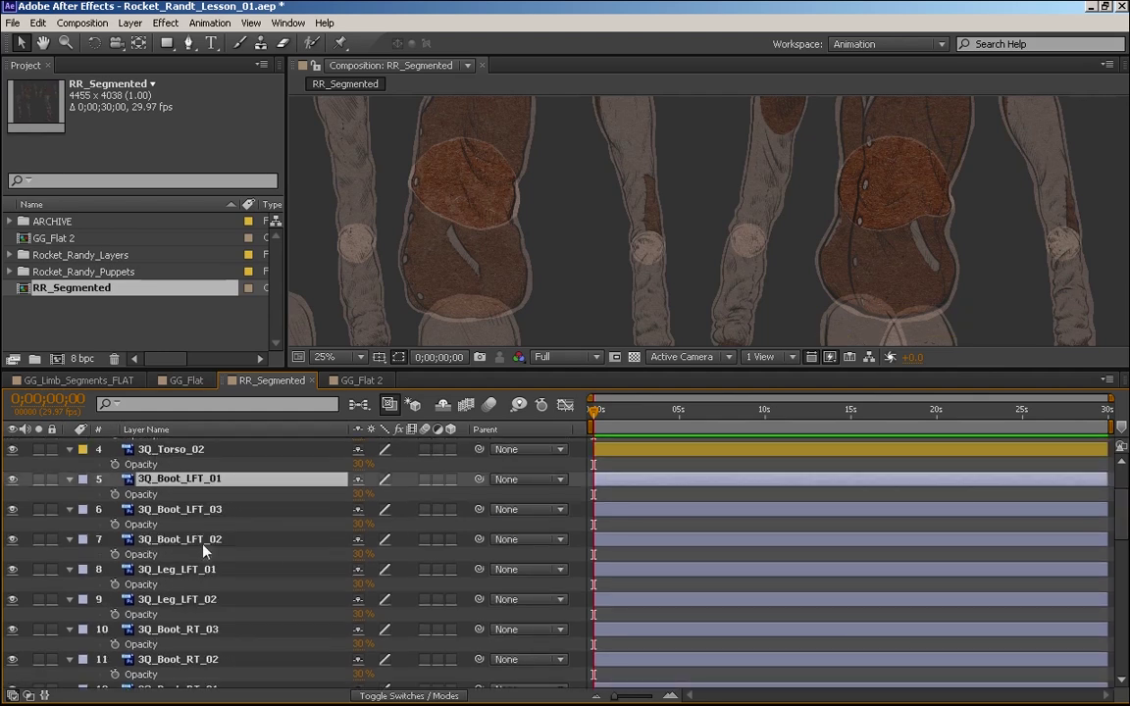
shift+click(196, 540)
shift+click(177, 569)
click(83, 569)
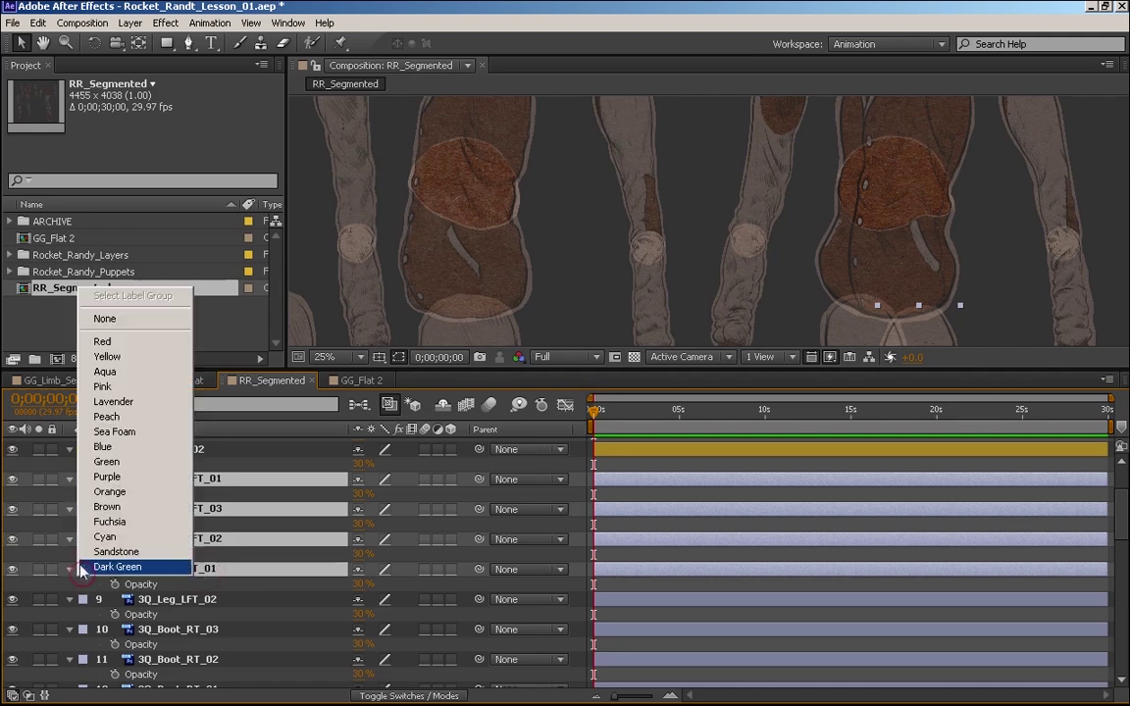
click(114, 343)
Assign the Red label to the 3Q_Leg_LFT_02 layer
scroll(1126, 535, down, 1)
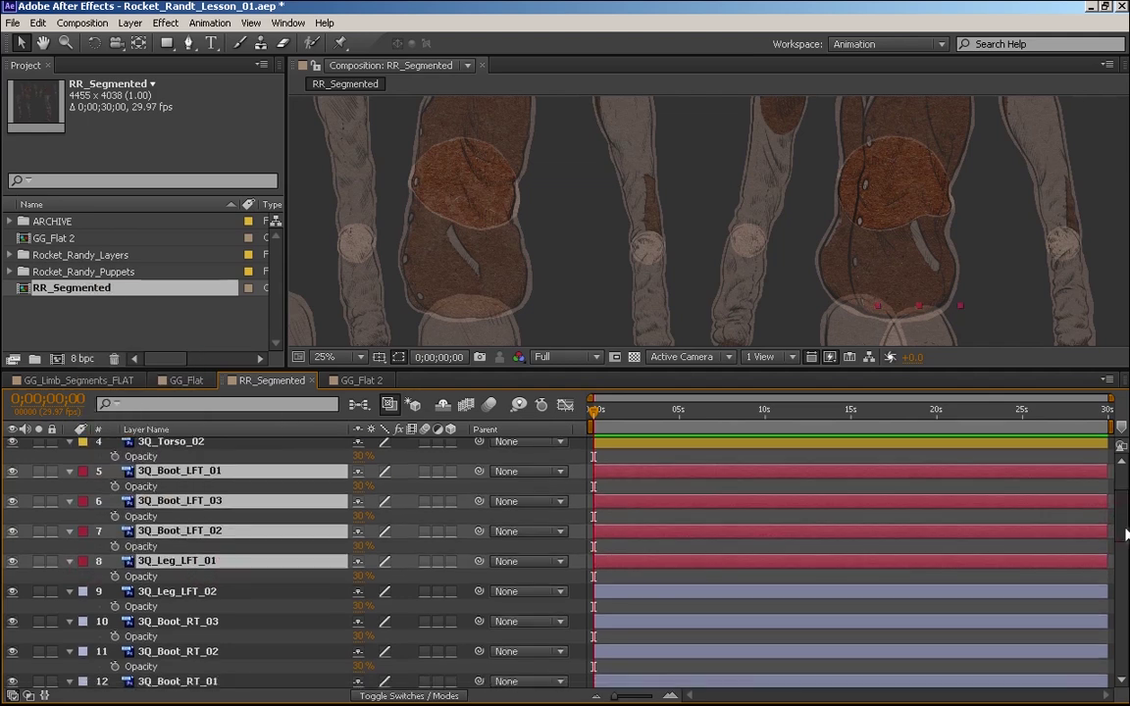
scroll(1126, 535, down, 3)
click(187, 512)
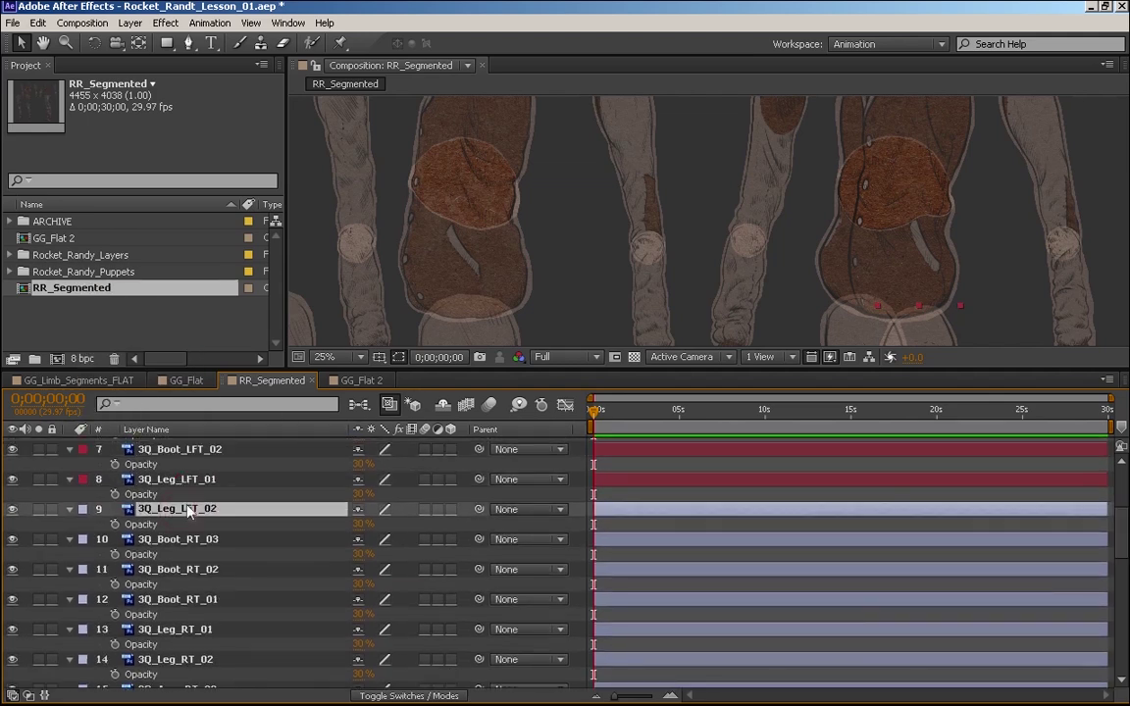
click(82, 509)
click(111, 292)
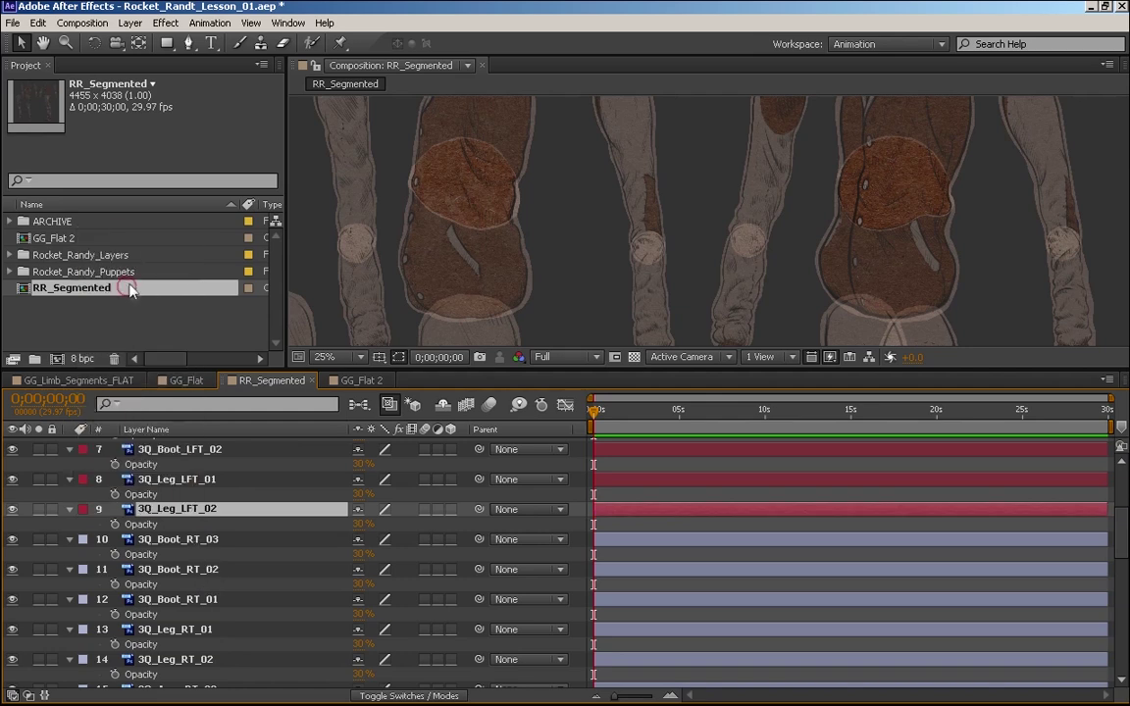
Assign the Blue label to the 3Q right-side boot, leg and arm layers, from 3Q_Boot_RT_03 through 3Q_Arm_RT_01
click(189, 539)
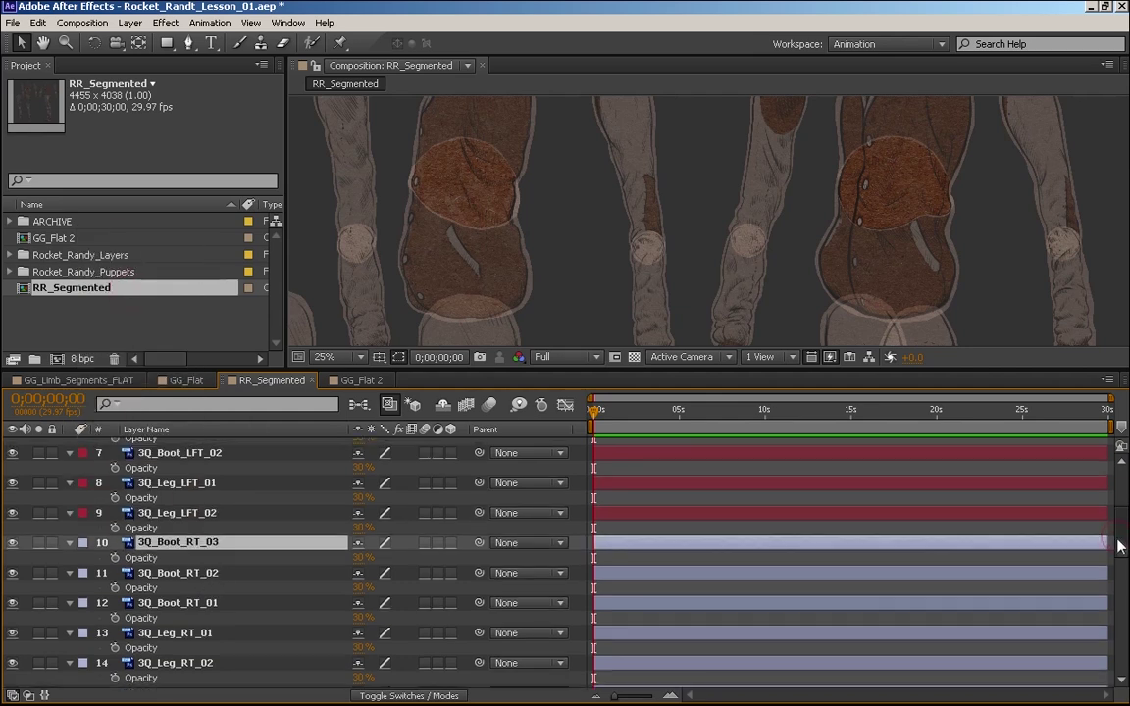
scroll(1118, 542, down, 3)
shift+click(206, 643)
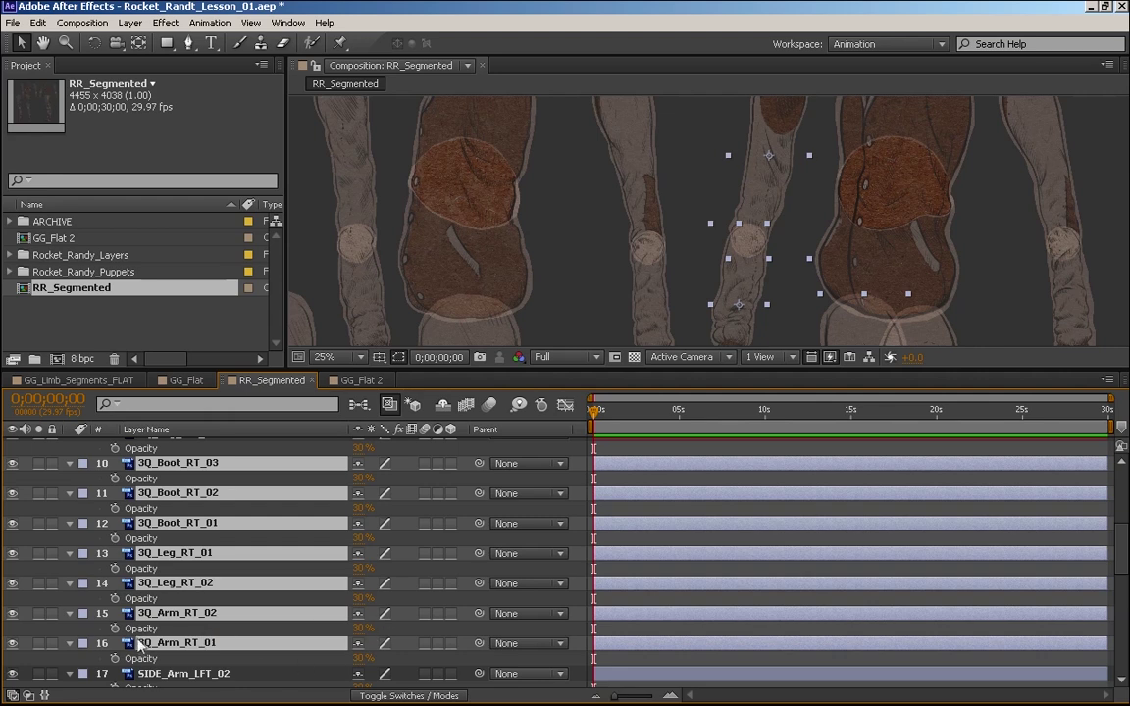
Assign the Red label to SIDE_Arm_LFT_02 and SIDE_Arm_LFT_01
scroll(645, 533, down, 6)
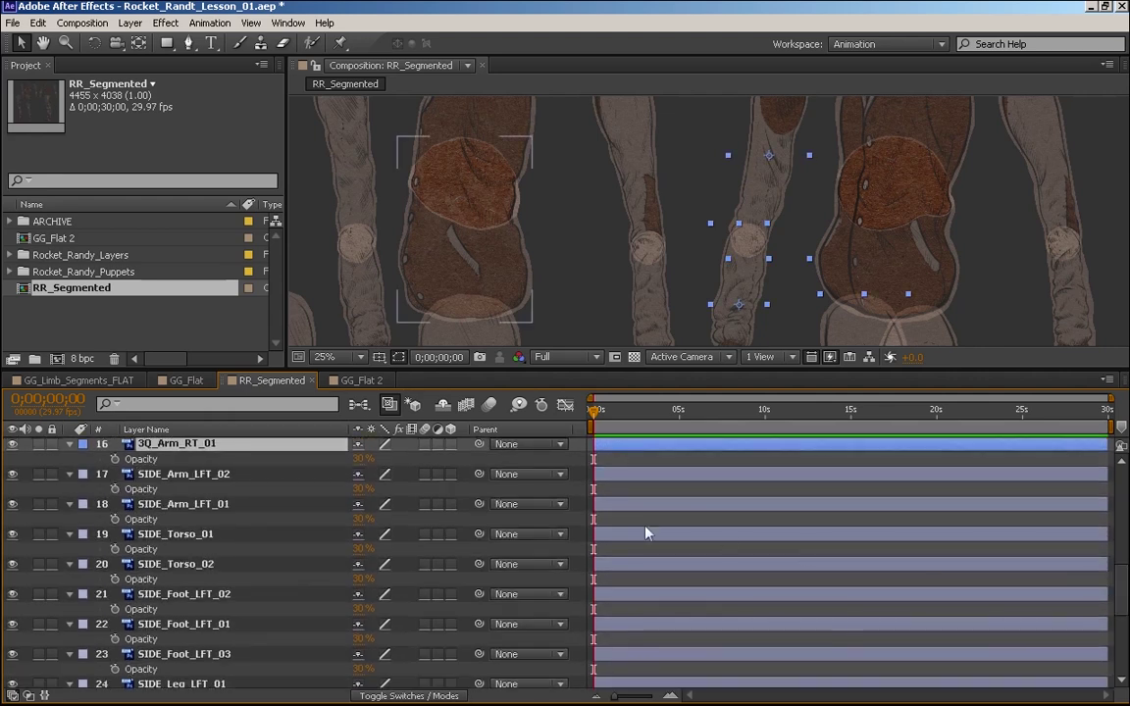
click(211, 474)
shift+click(223, 507)
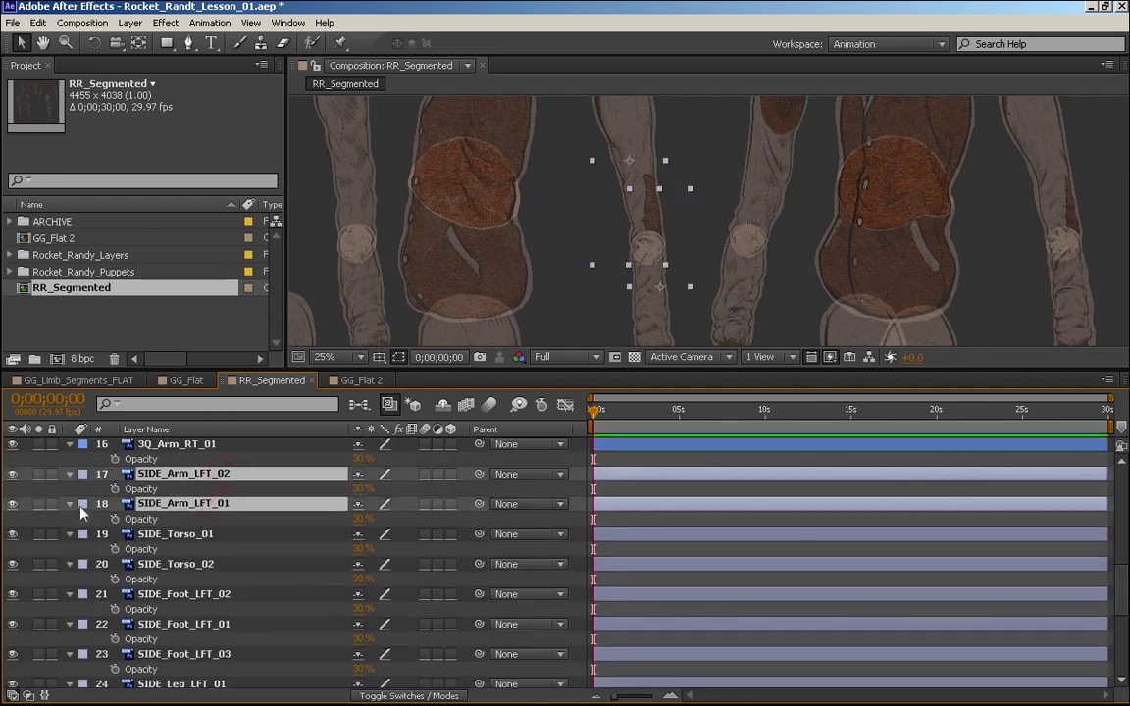
click(82, 474)
click(133, 275)
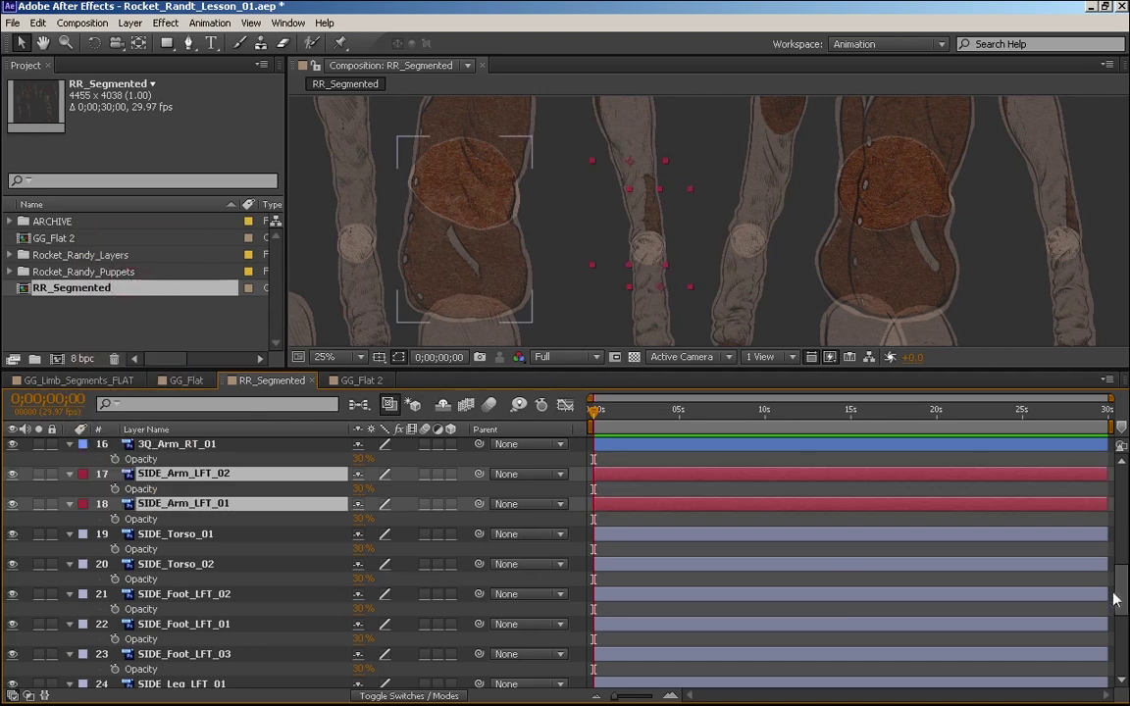
Assign the Yellow label to SIDE_Torso_01 and SIDE_Torso_02
scroll(174, 495, down, 2)
click(174, 492)
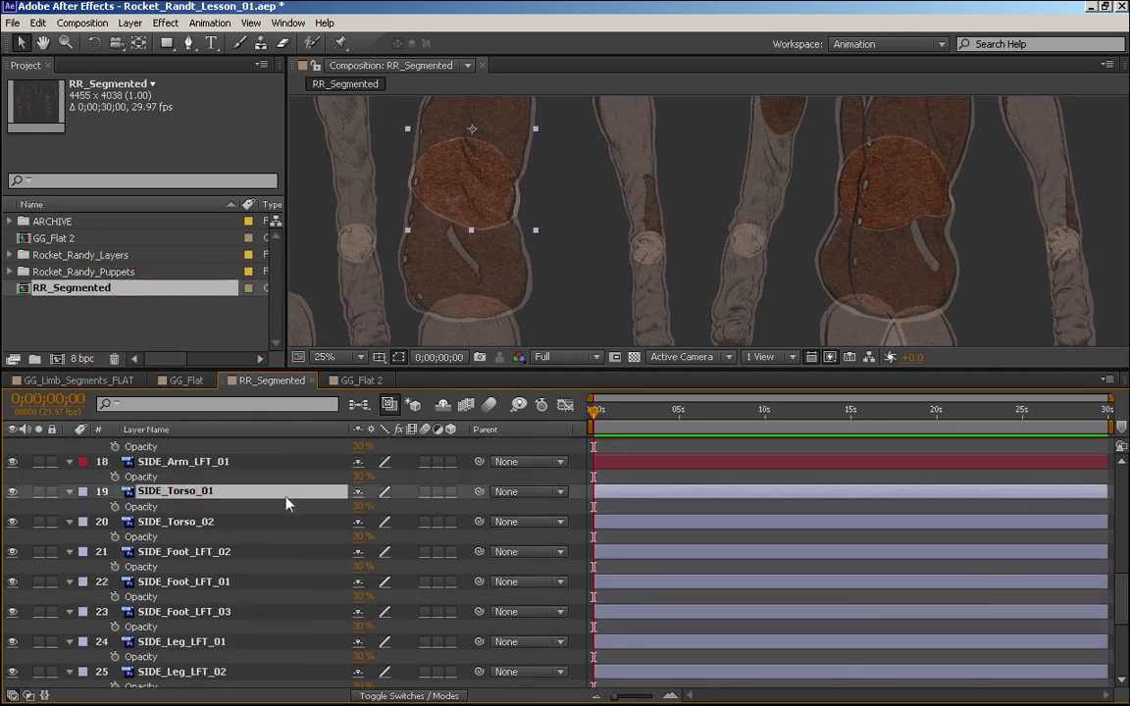
shift+click(182, 522)
click(82, 492)
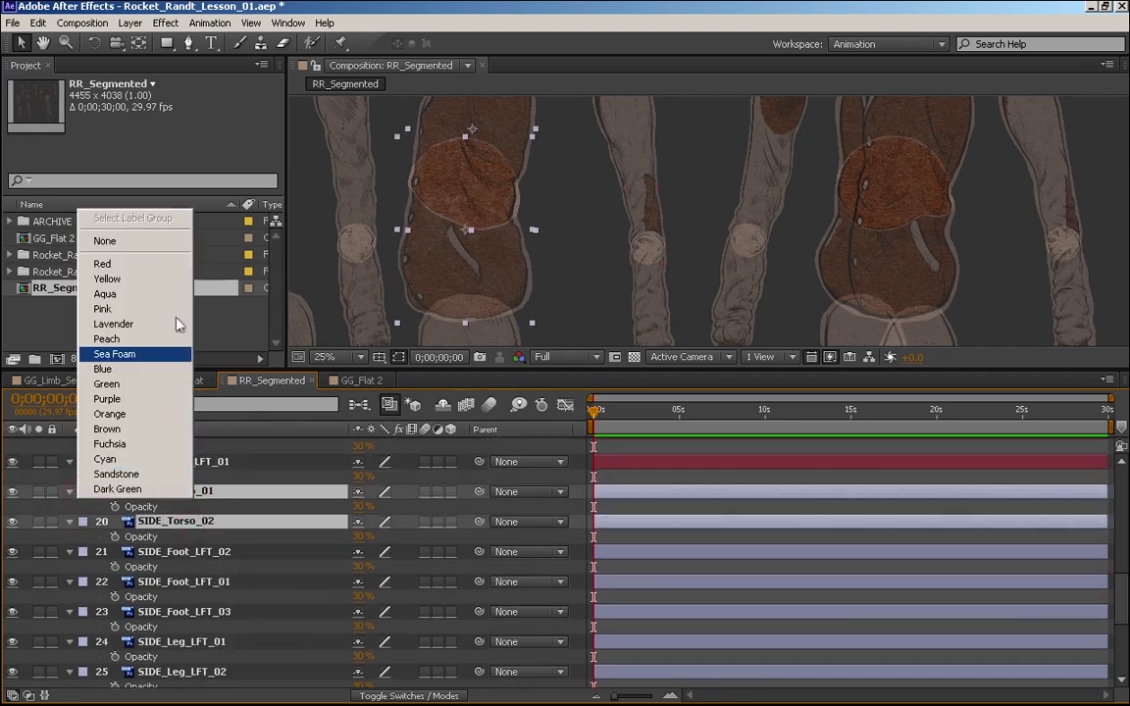
click(113, 212)
Assign the Red label to the side-view left foot and leg layers, from SIDE_Foot_LFT_02 through SIDE_Leg_LFT_02
click(208, 559)
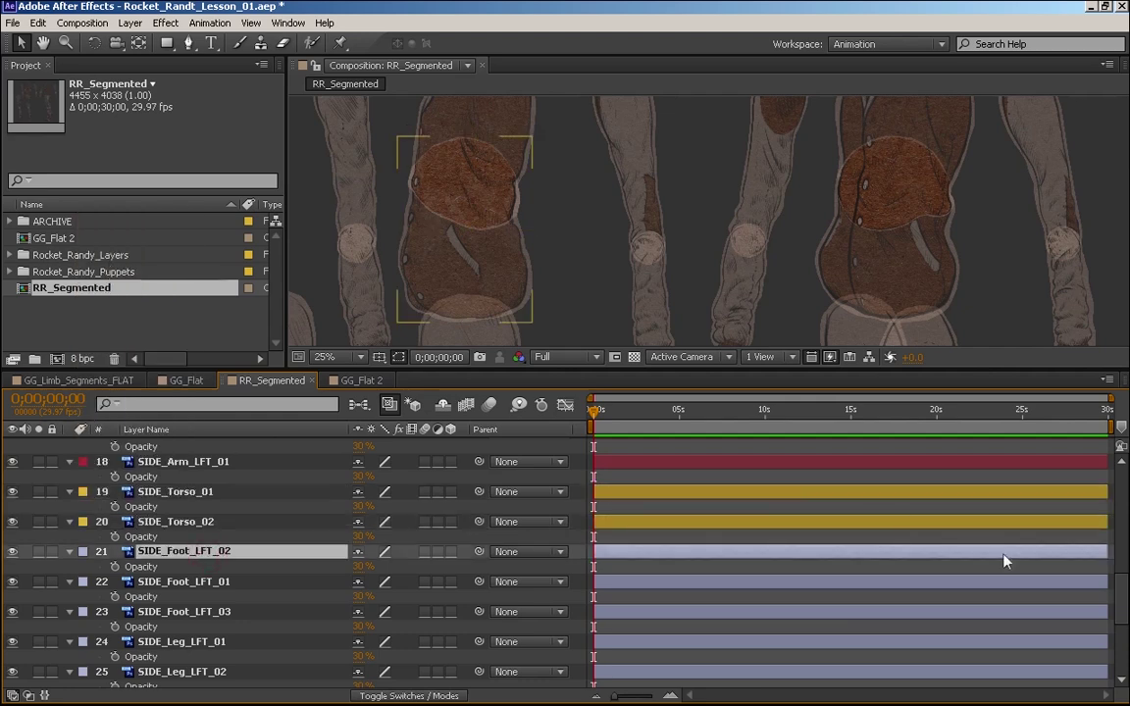
scroll(1116, 597, down, 1)
scroll(1117, 596, down, 3)
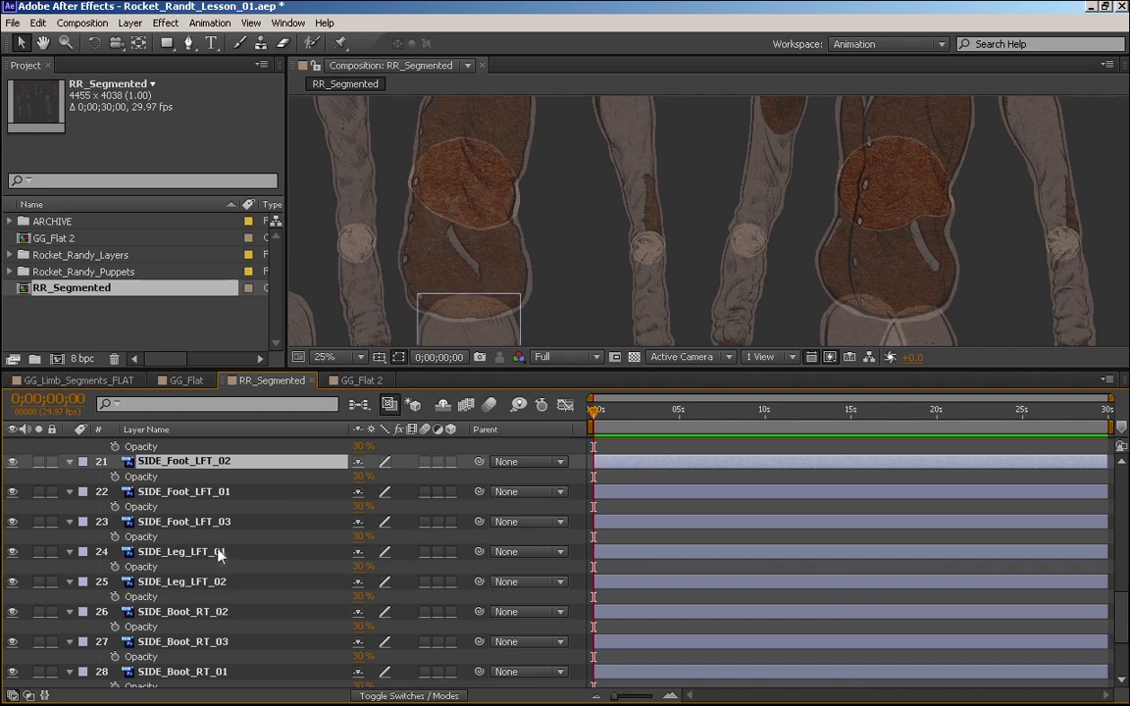
shift+click(221, 552)
shift+click(224, 588)
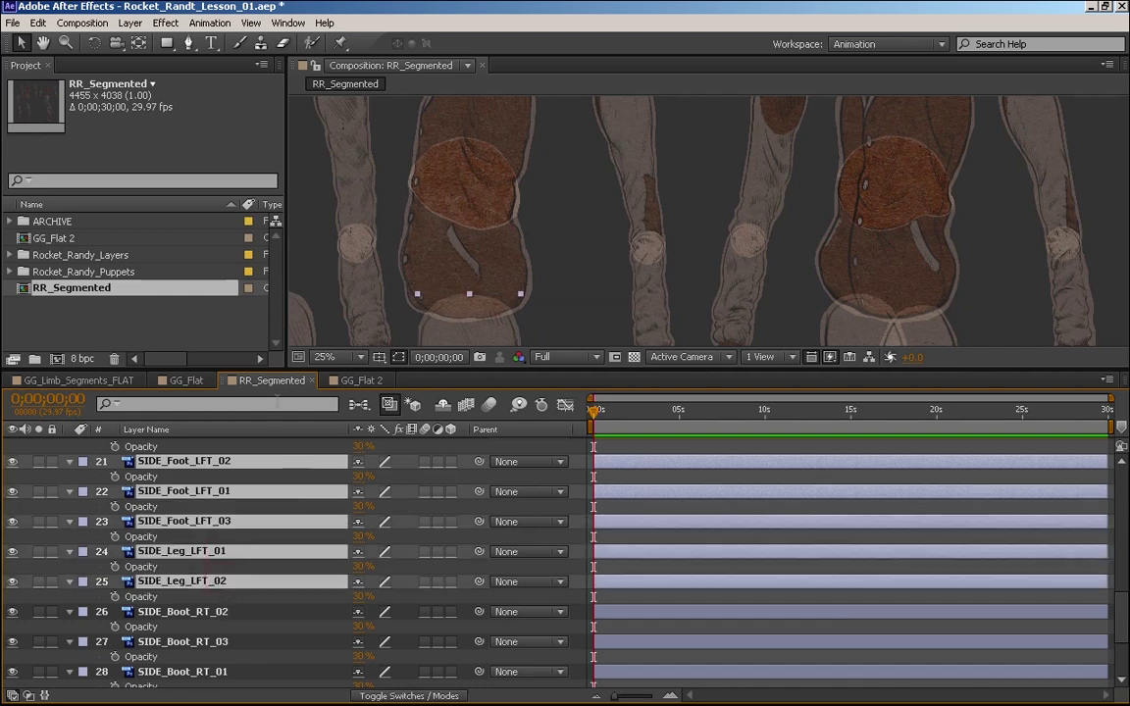
click(83, 461)
click(110, 234)
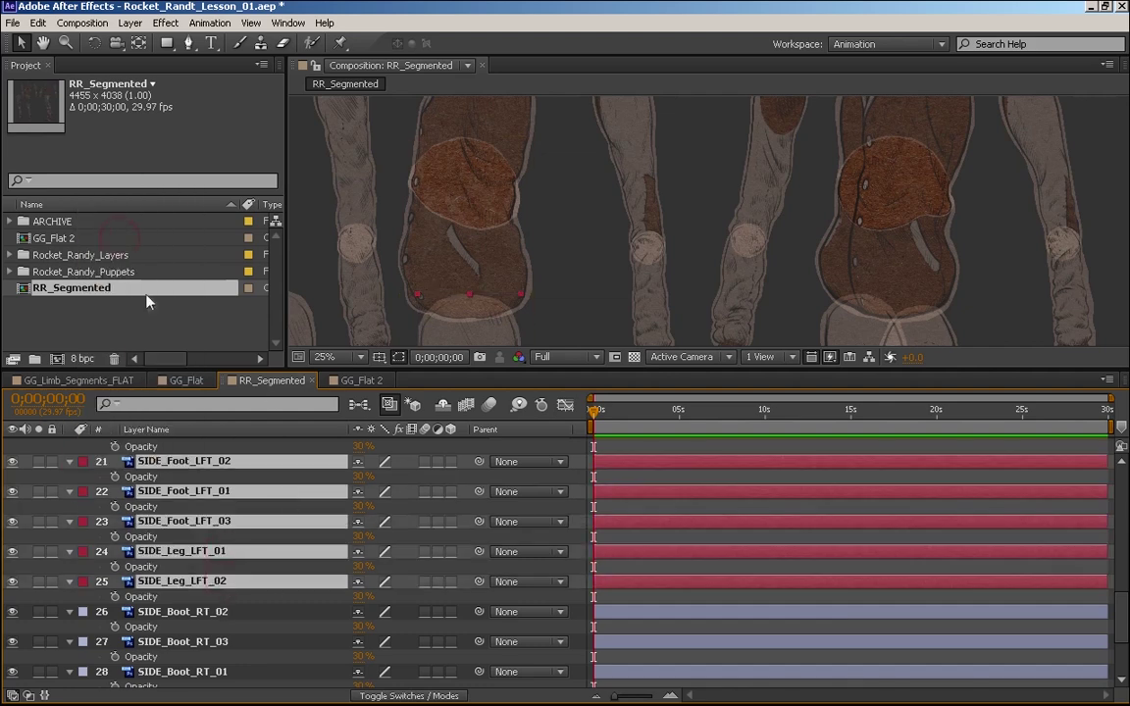
Label the side-view right boot, leg and arm layers, SIDE_Boot_RT_02 through SIDE_Arm_RT_02, Blue and change that label to Green
click(206, 612)
scroll(959, 609, down, 5)
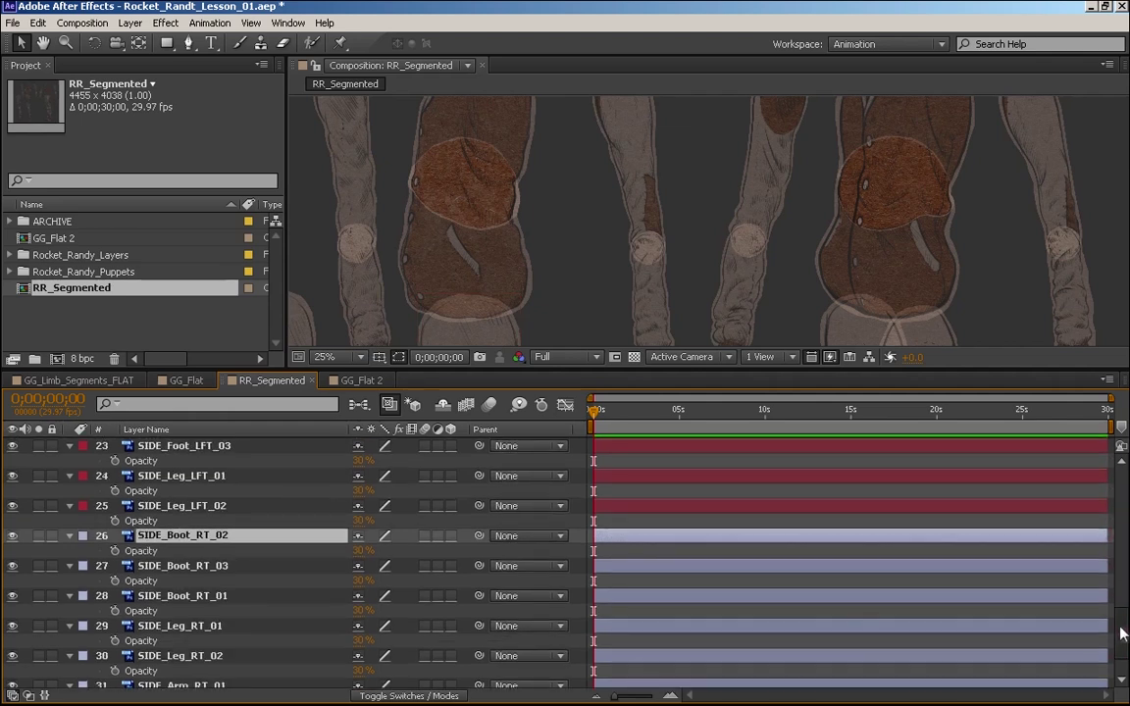
ctrl+click(196, 665)
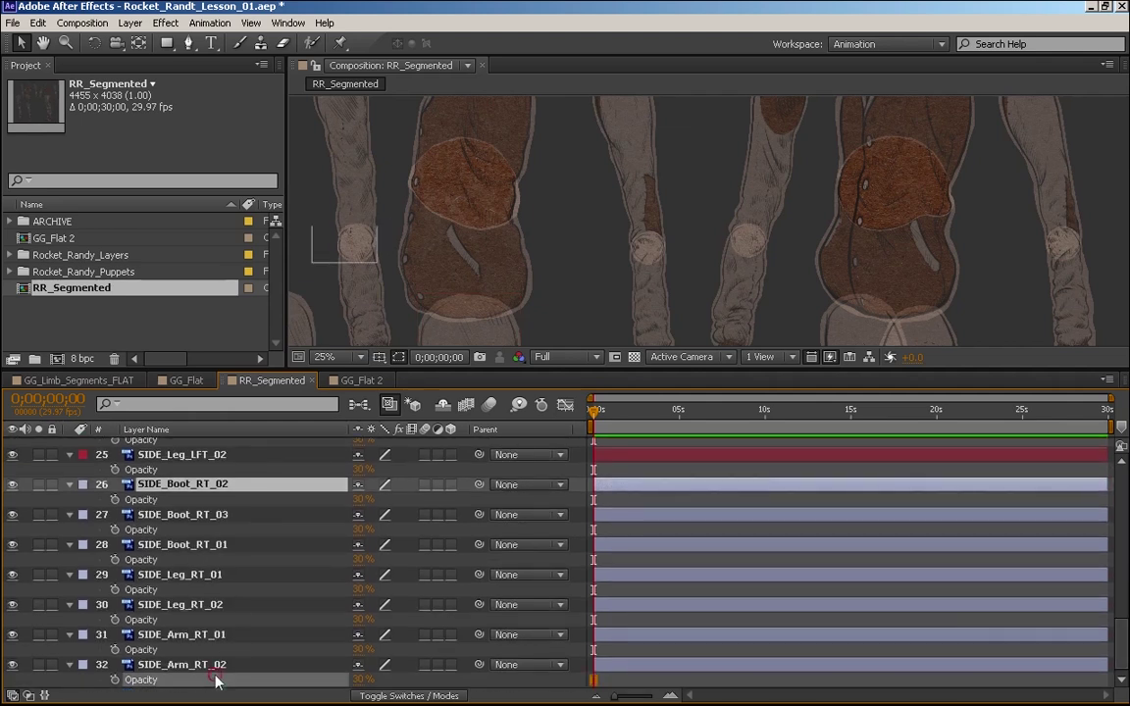
click(185, 456)
click(186, 485)
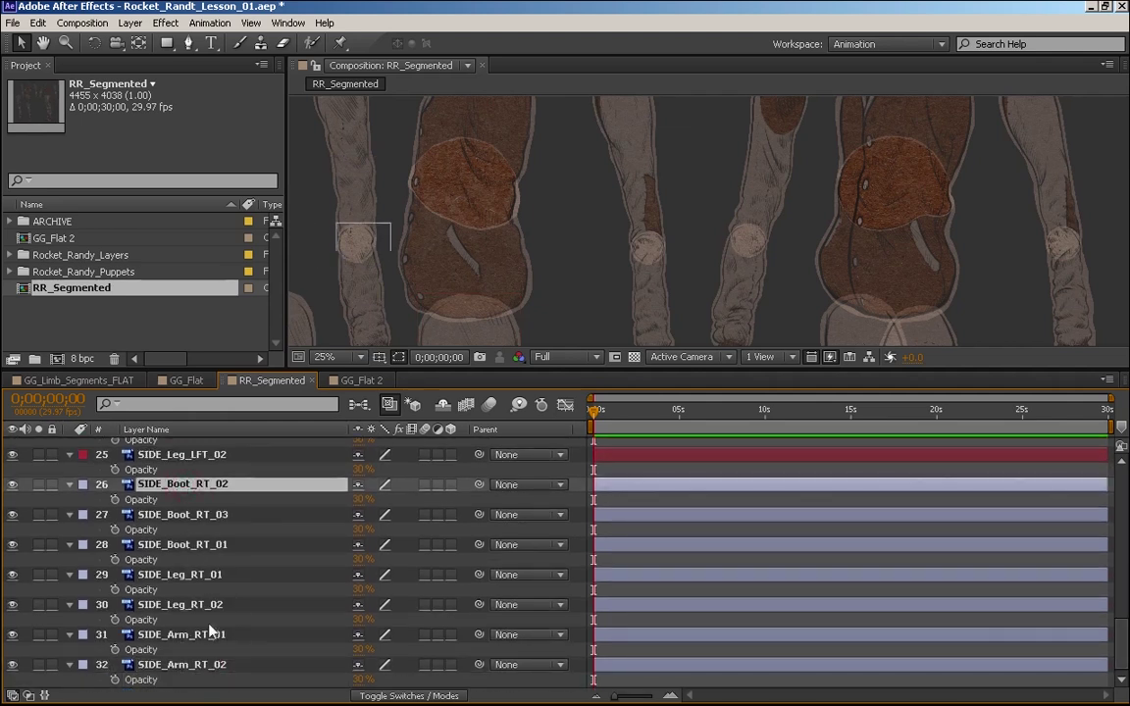
shift+click(200, 666)
click(75, 665)
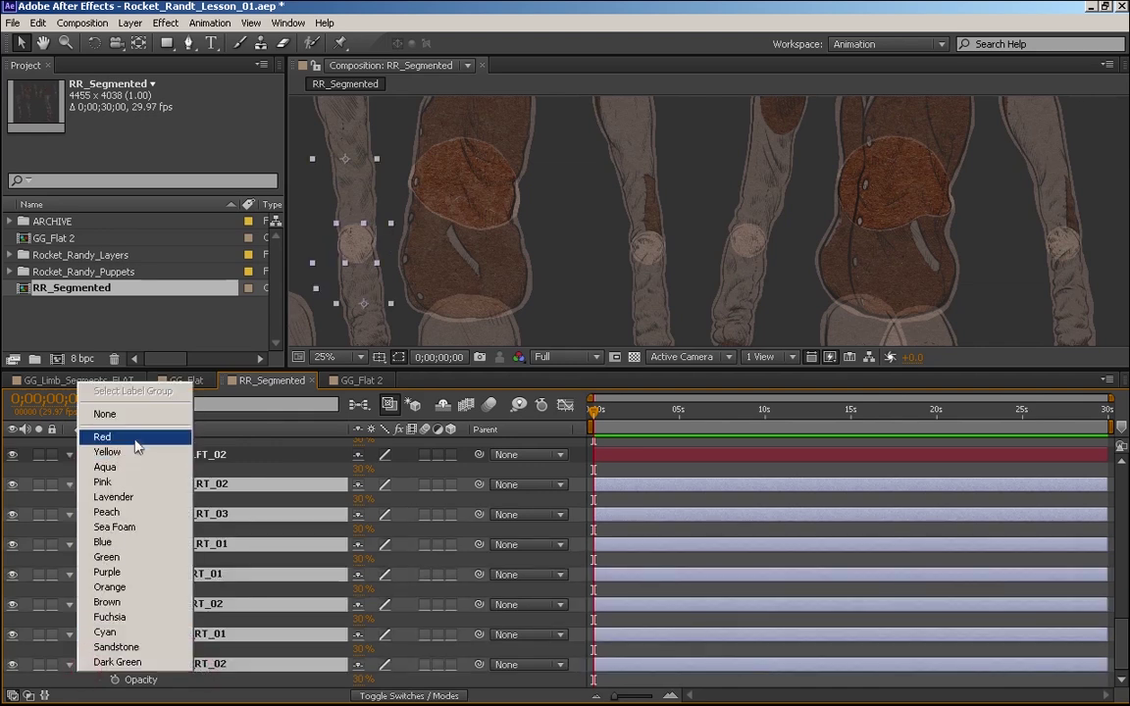
click(133, 543)
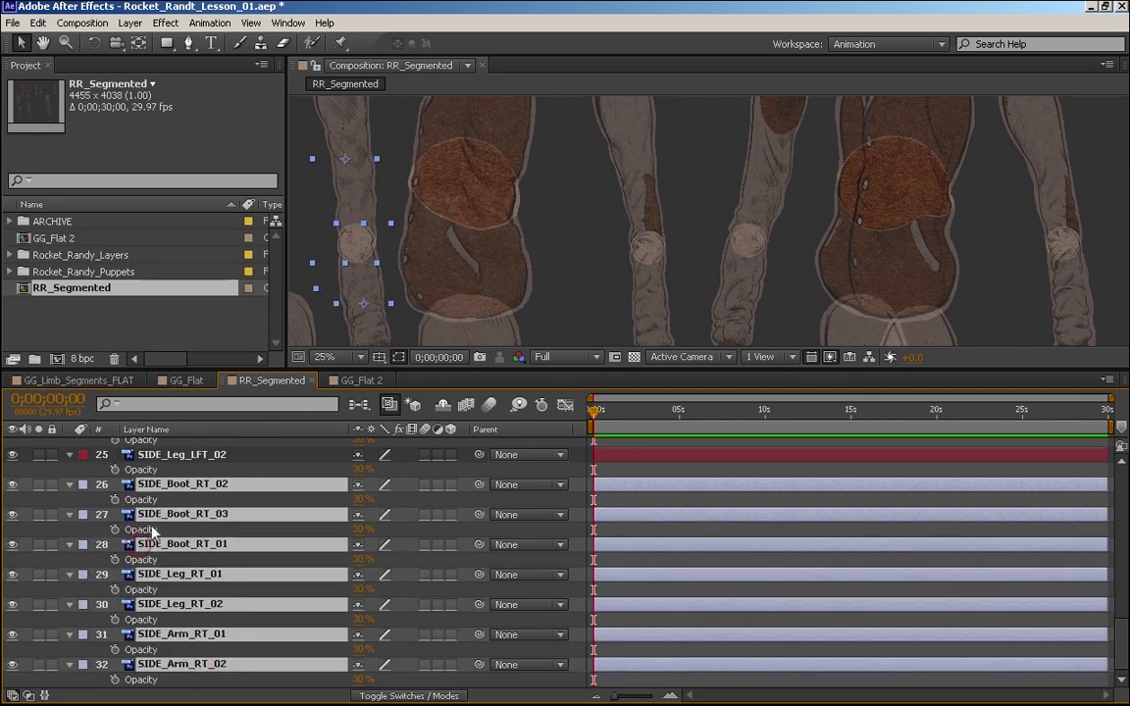
click(81, 485)
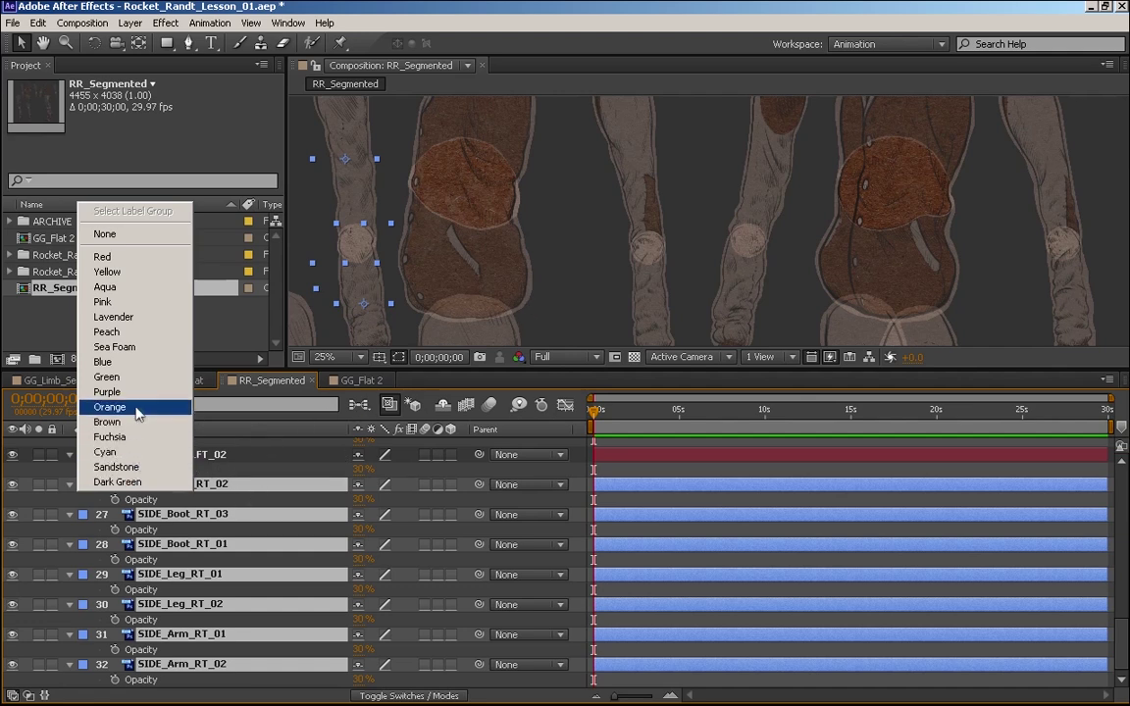
click(106, 377)
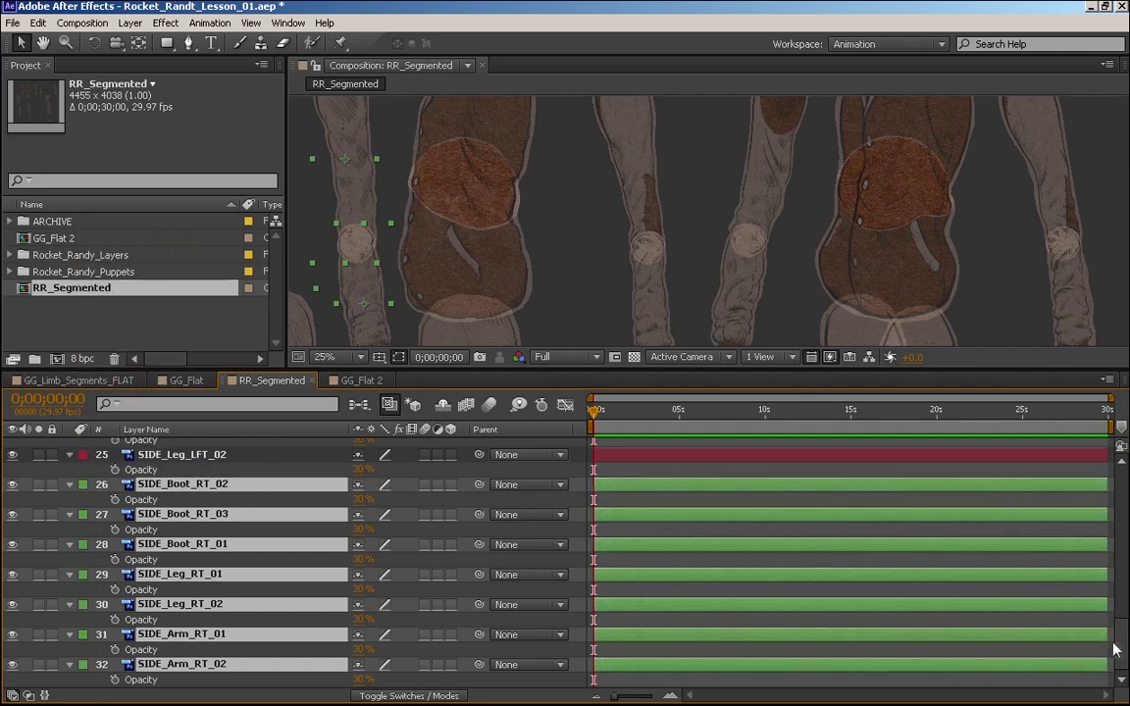
Change the label of the layers SIDE_Foot_LFT_02 through SIDE_Leg_LFT_02 to Orange
scroll(1006, 588, up, 5)
click(196, 598)
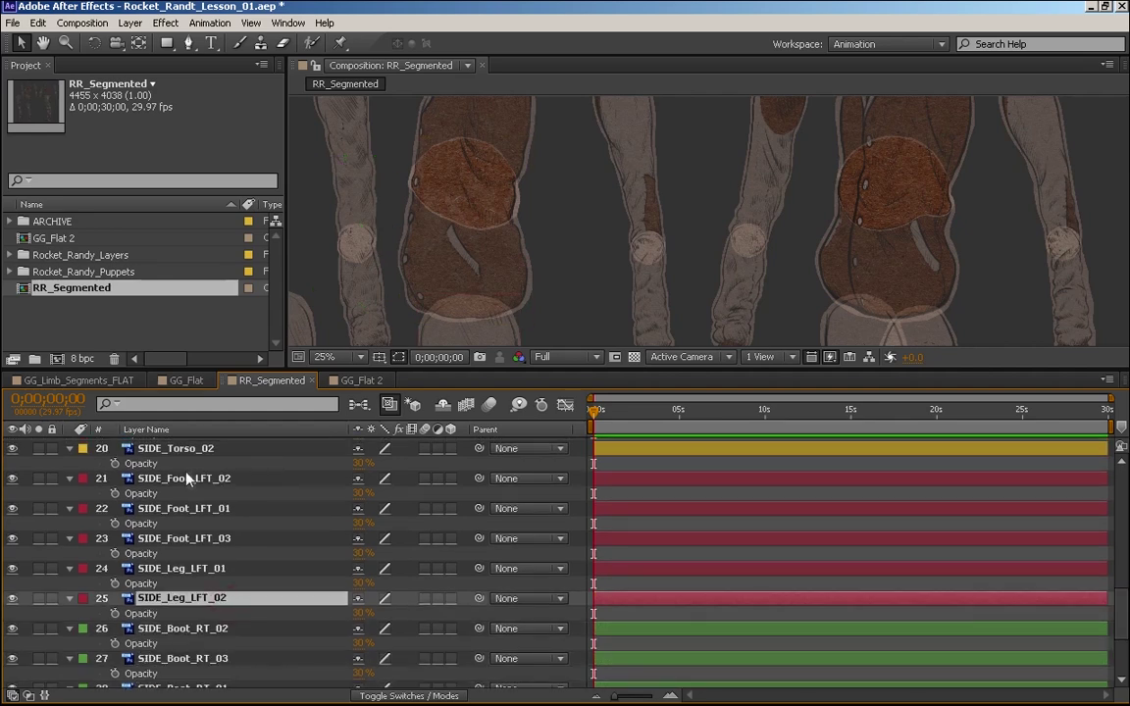
shift+click(186, 479)
click(83, 479)
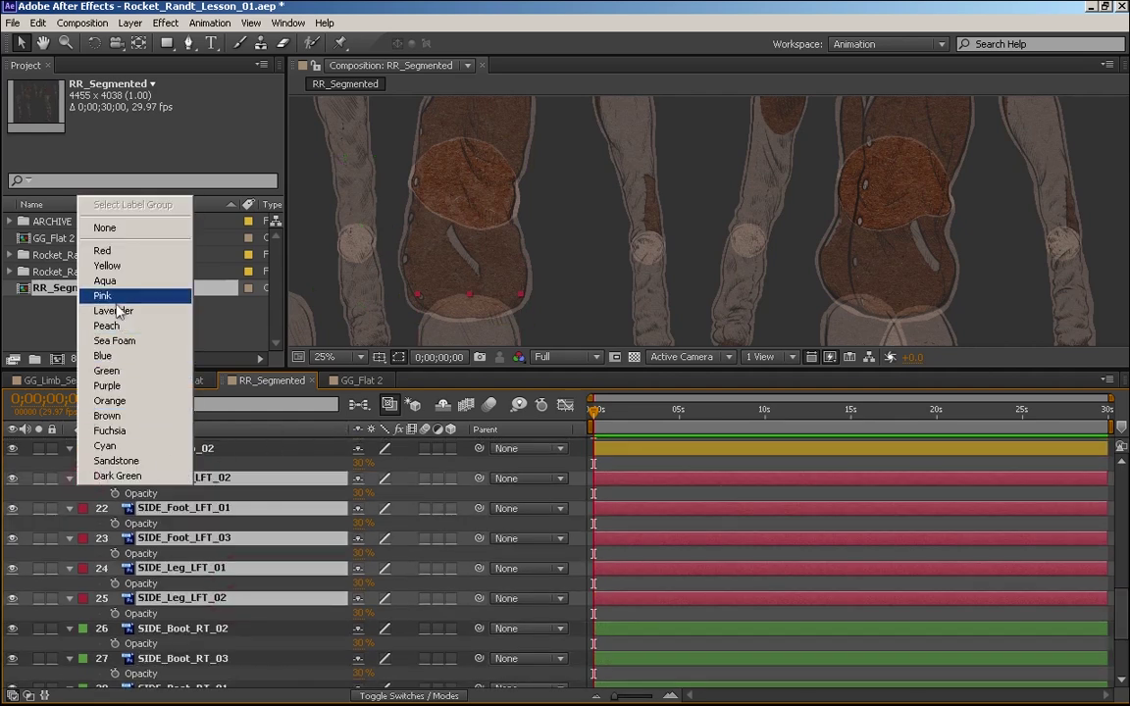
click(110, 400)
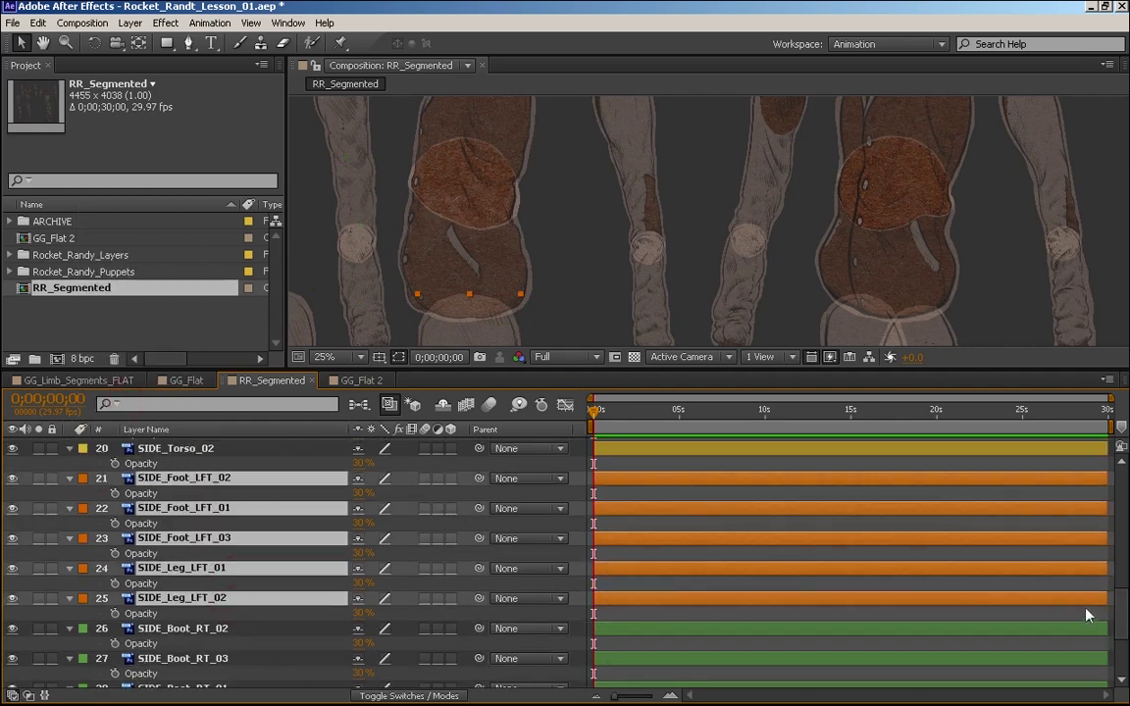
Relabel SIDE_Torso_01 and SIDE_Torso_02 with Pink, and replace that label with Purple
scroll(1112, 623, up, 4)
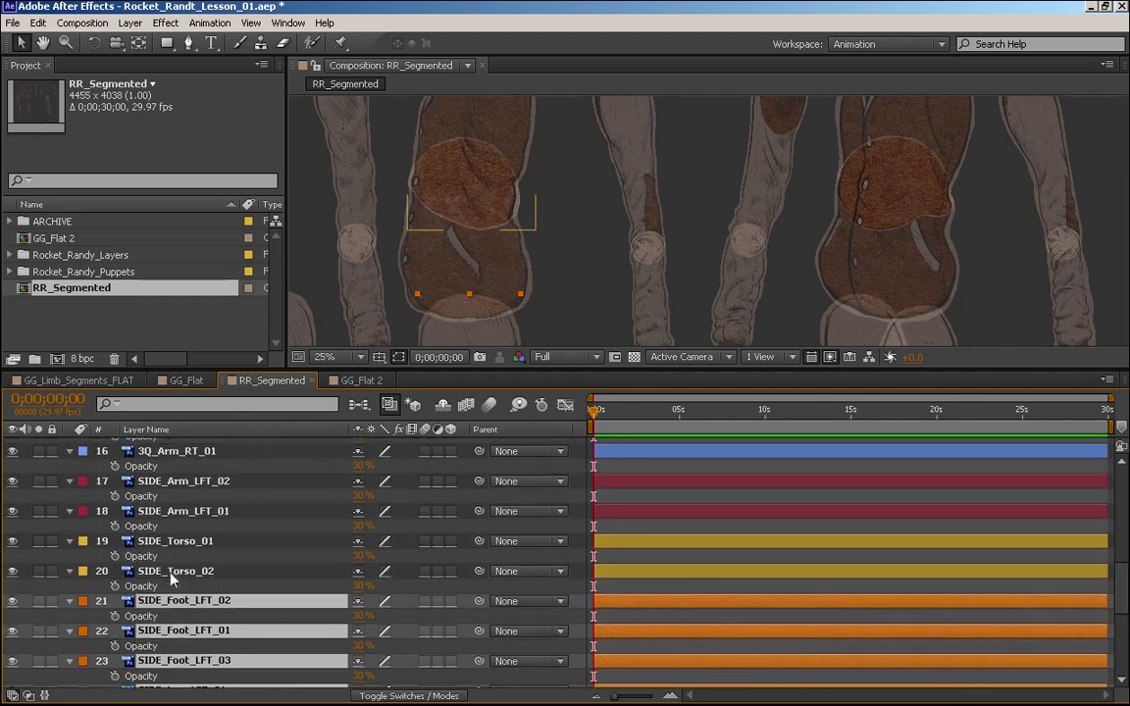
click(175, 571)
shift+click(176, 546)
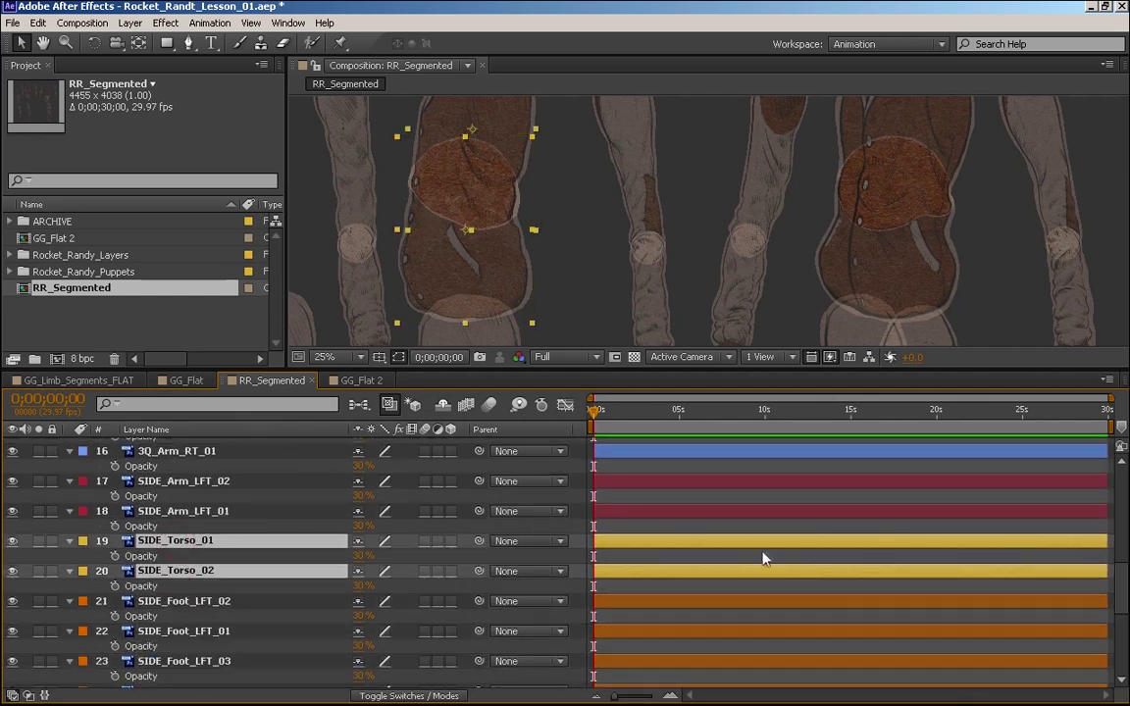
click(83, 543)
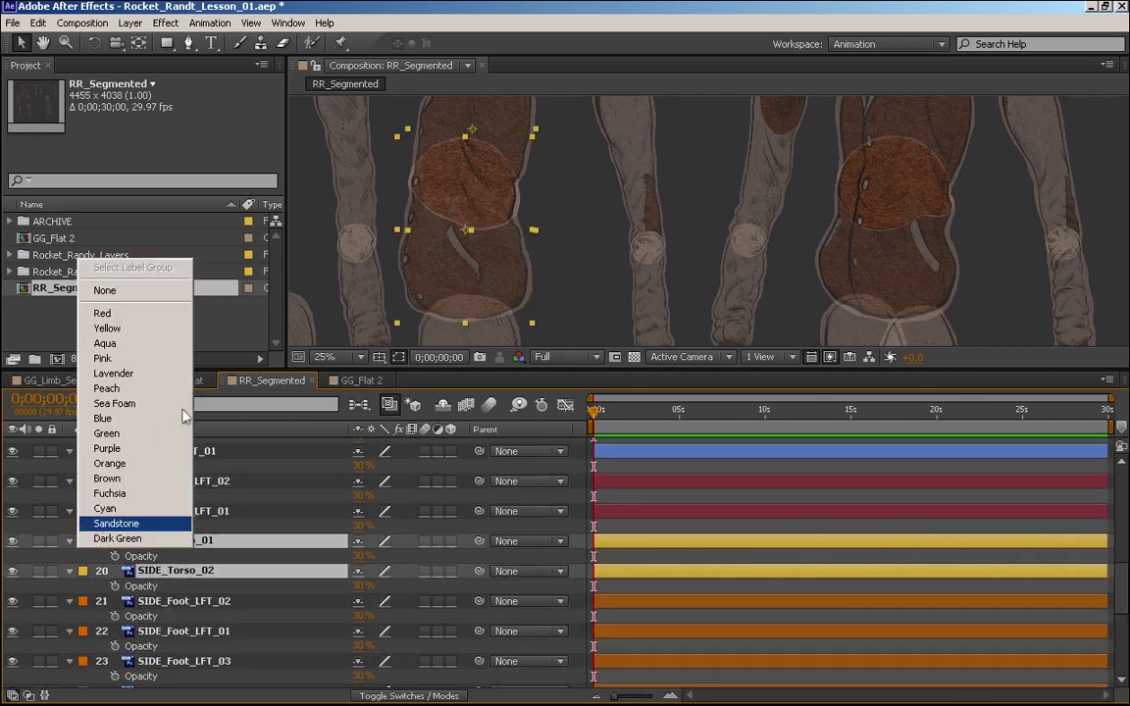
click(114, 359)
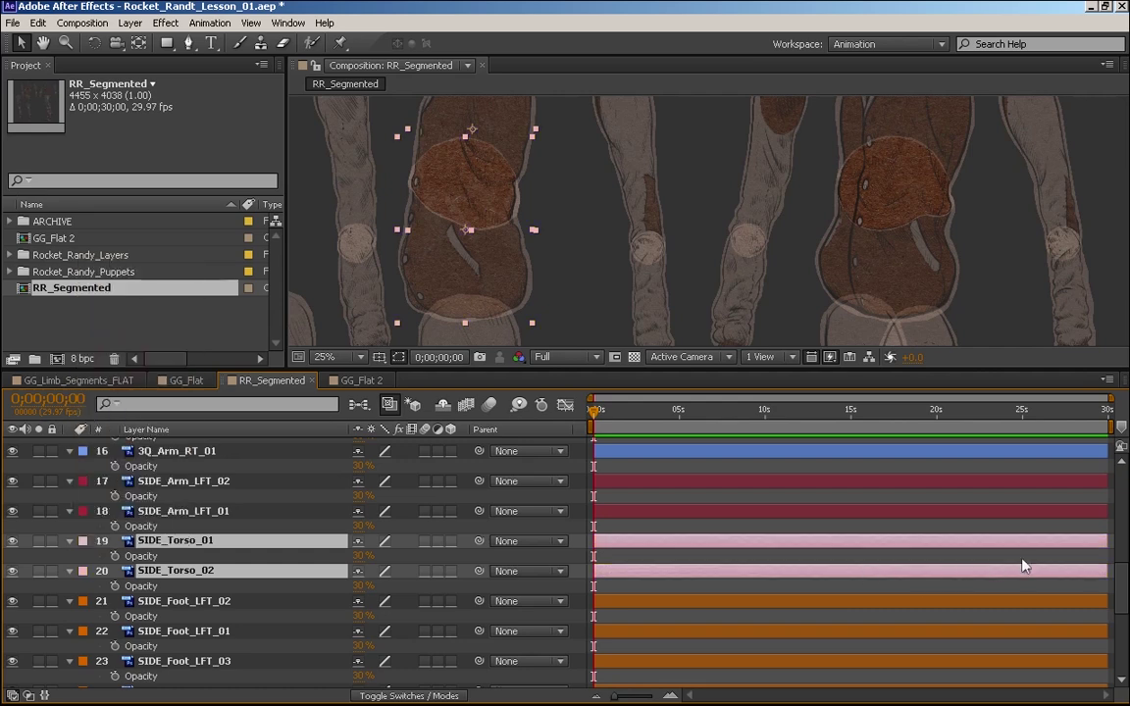
scroll(1113, 583, down, 2)
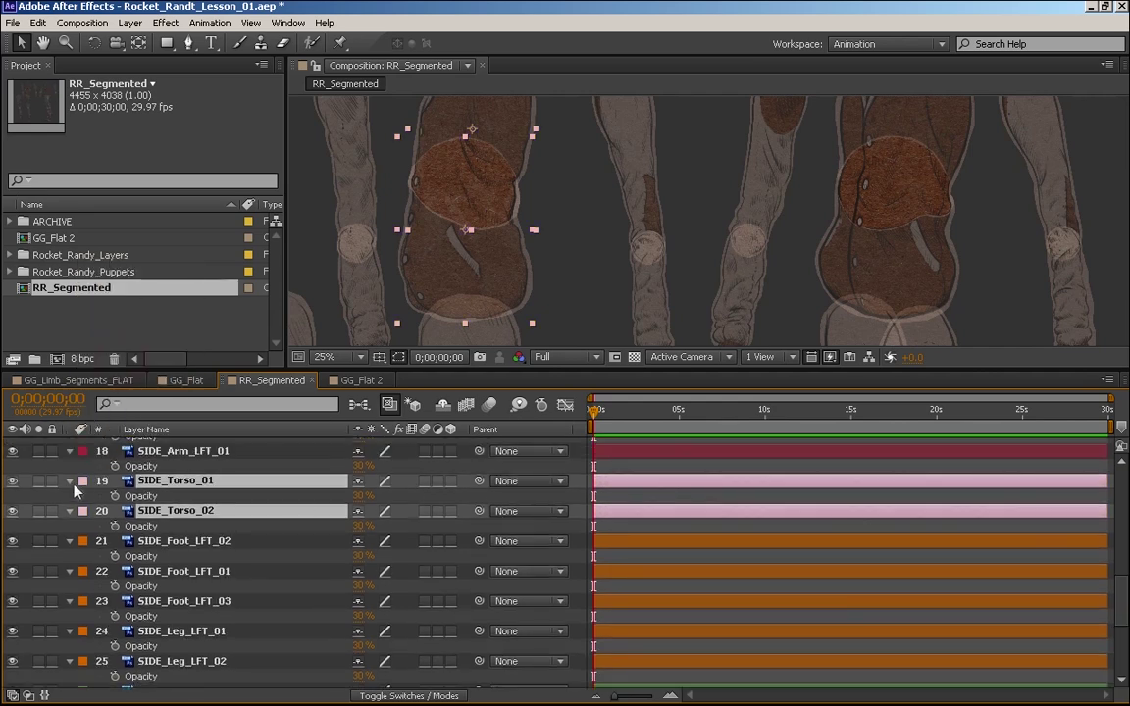
click(83, 482)
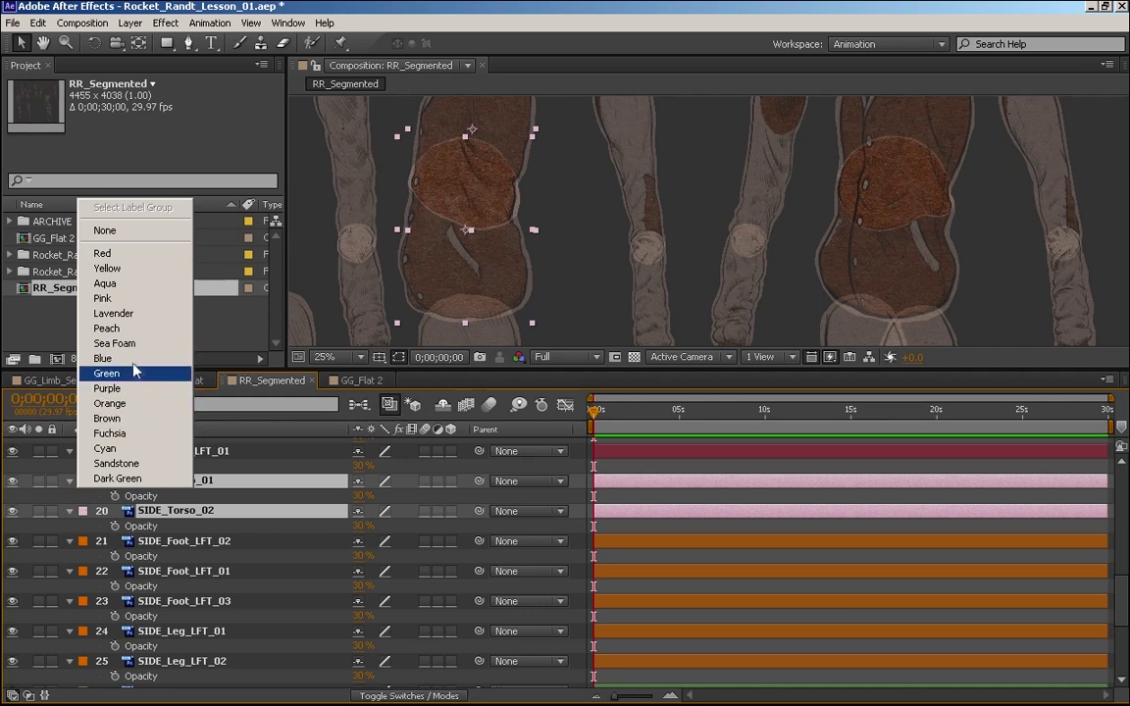
click(142, 389)
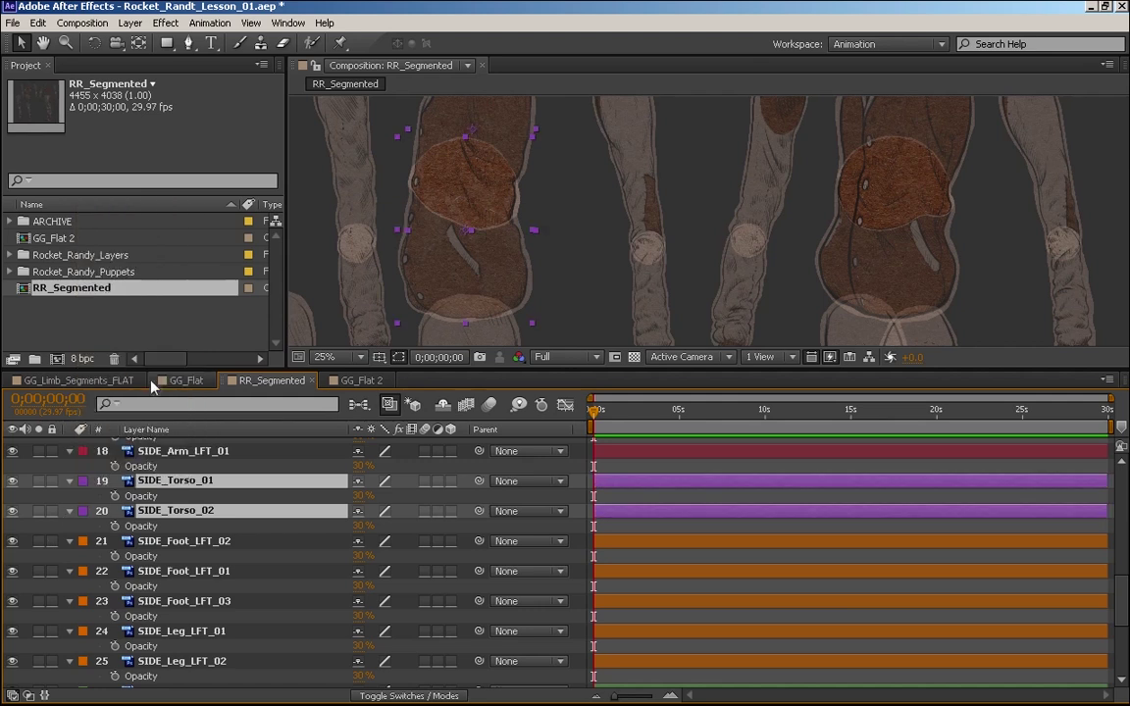
Change the label of SIDE_Arm_LFT_02 and SIDE_Arm_LFT_01 to Orange
click(1115, 597)
drag(1118, 602, 1125, 572)
click(175, 557)
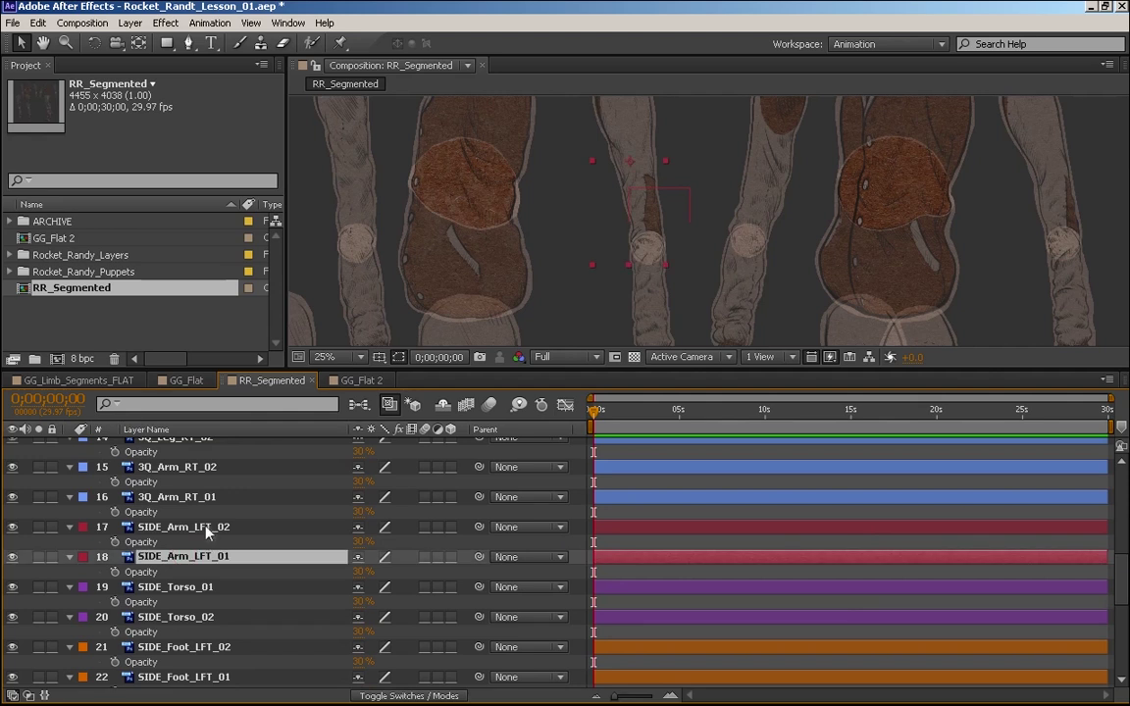
shift+click(196, 527)
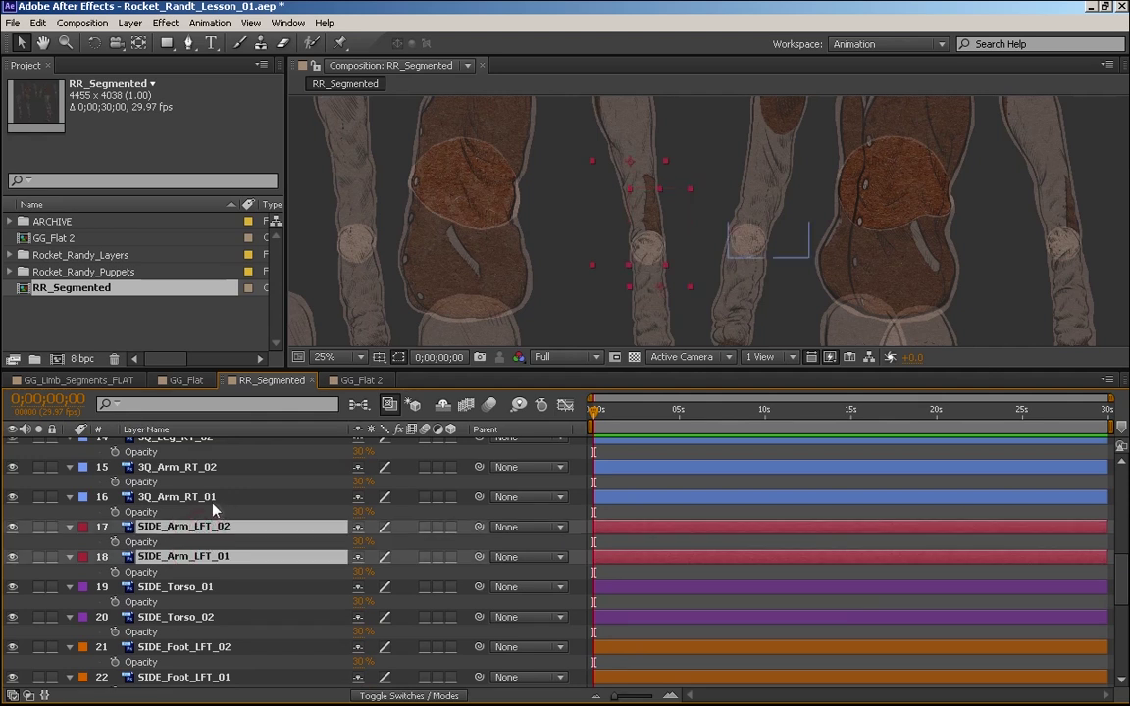
click(85, 532)
click(169, 450)
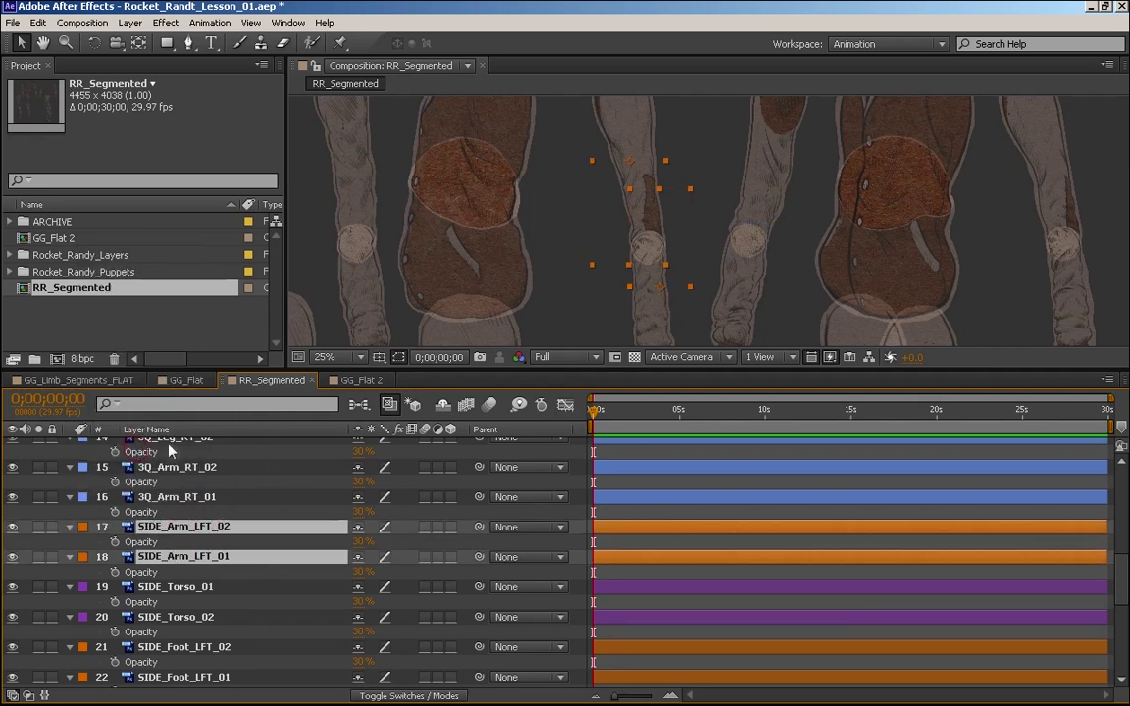
Review the color labels of all 3Q and SIDE layers in the enlarged layer stack, including the three SIDE_Foot_LFT layers
drag(1122, 605, 1126, 516)
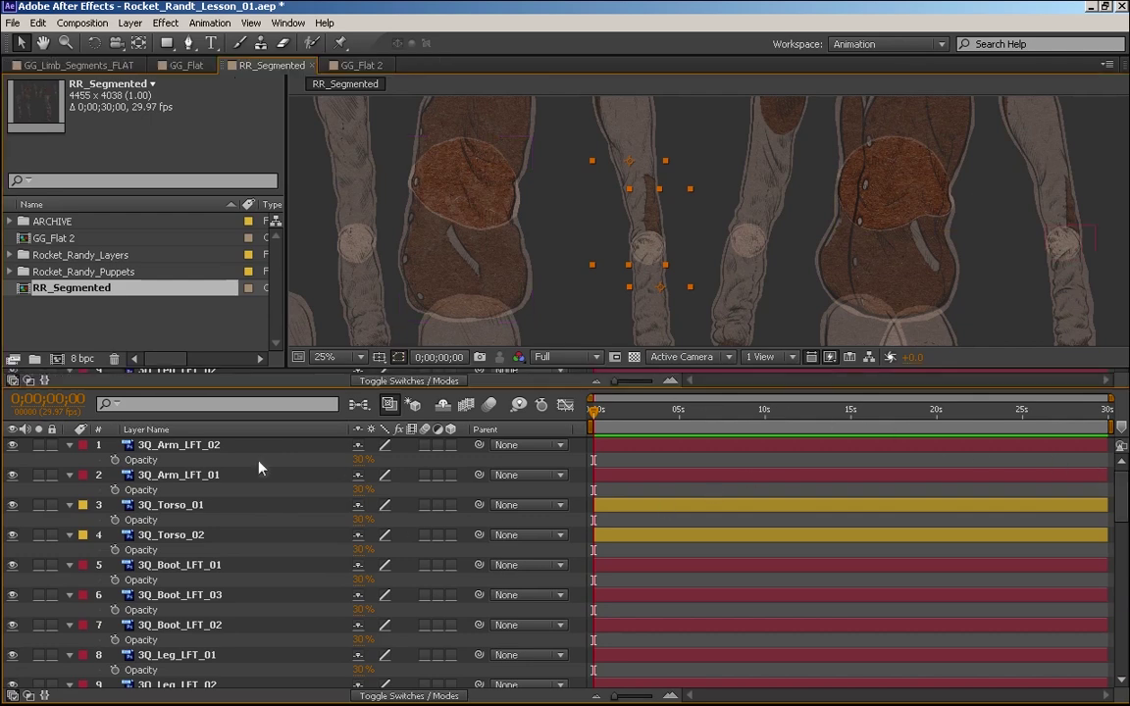
key(grave)
drag(1128, 451, 1076, 611)
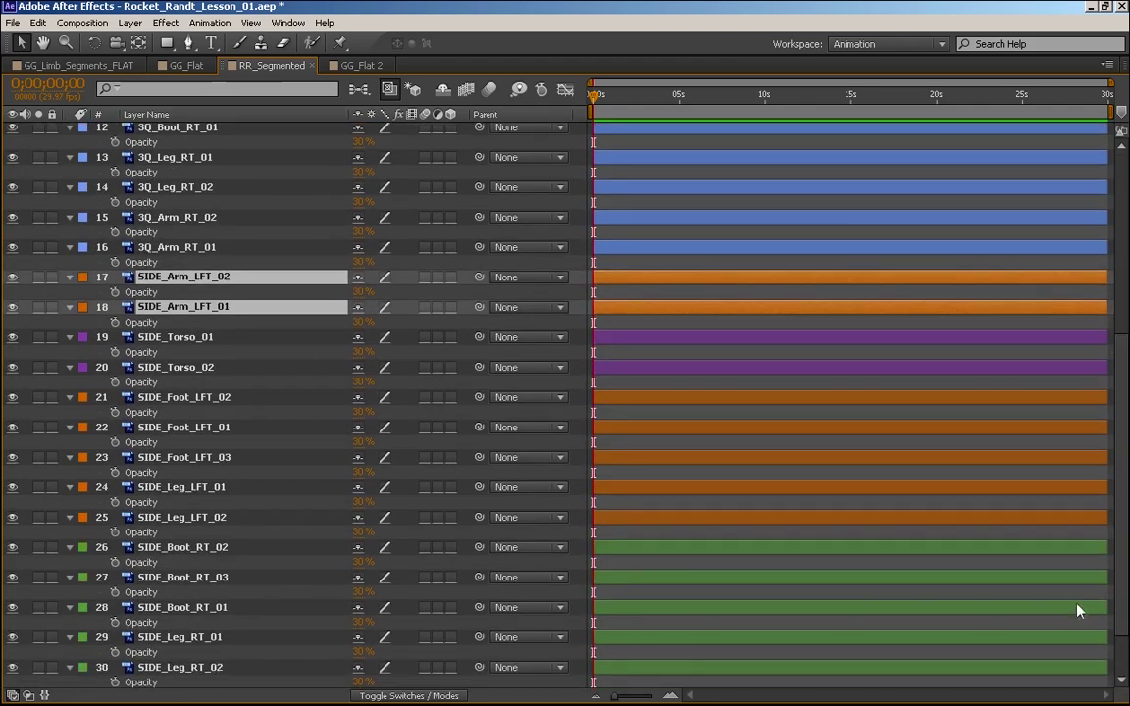
click(194, 400)
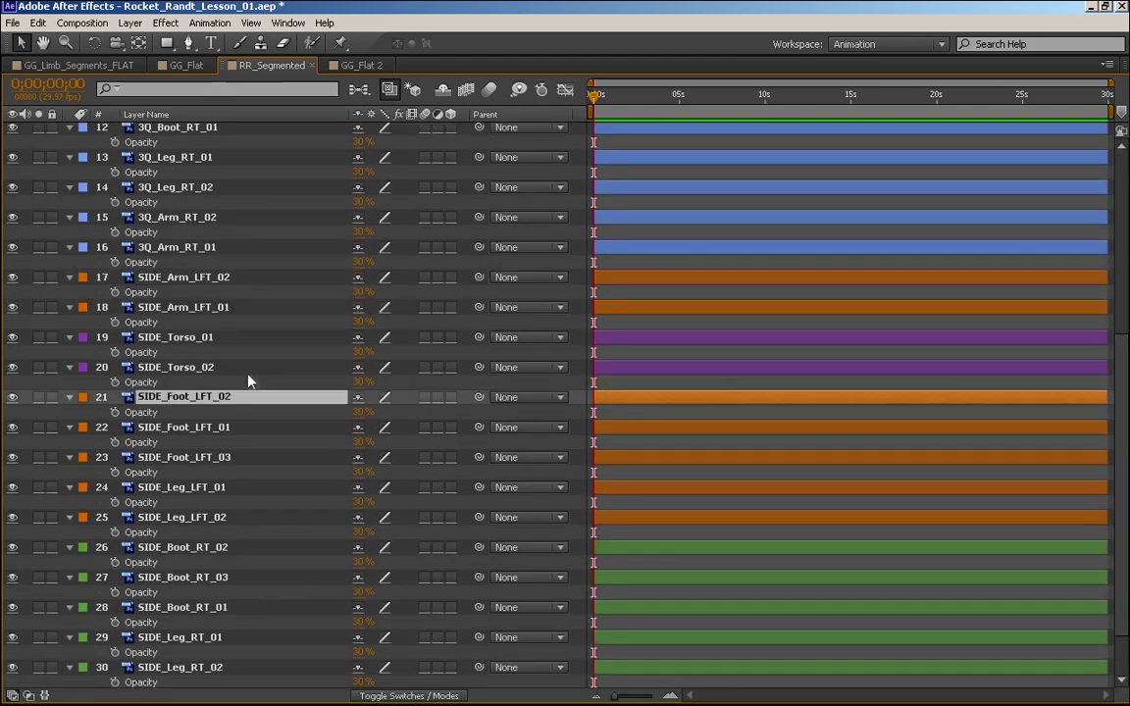
shift+click(216, 461)
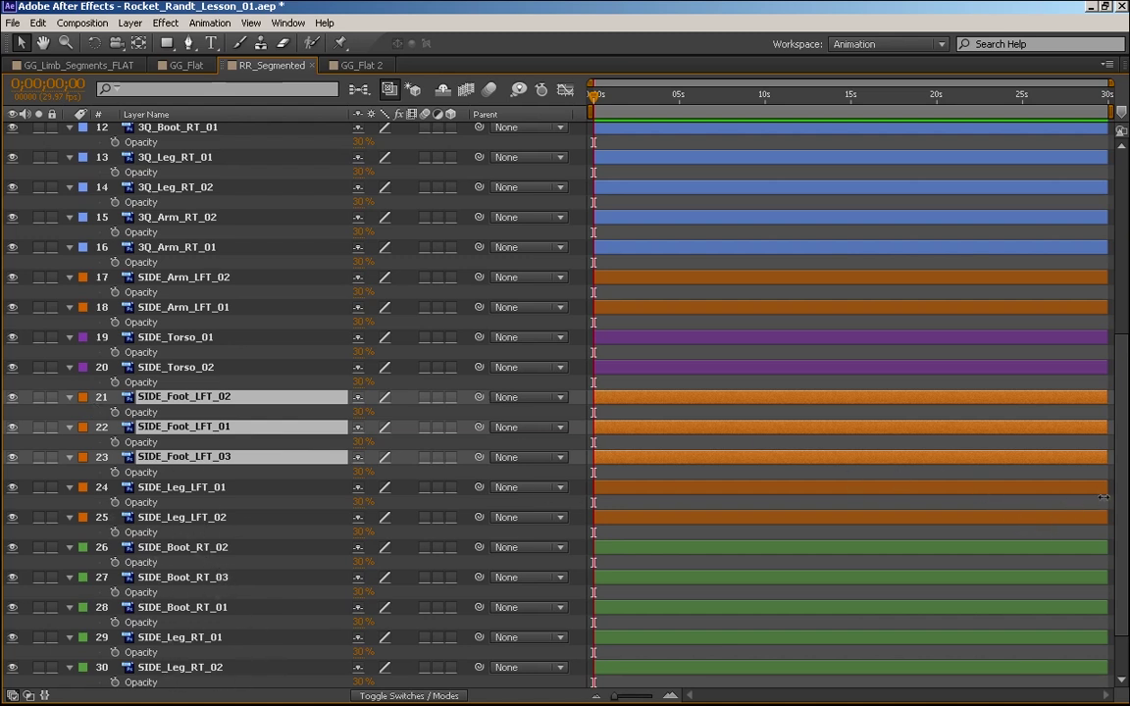
scroll(373, 567, up, 3)
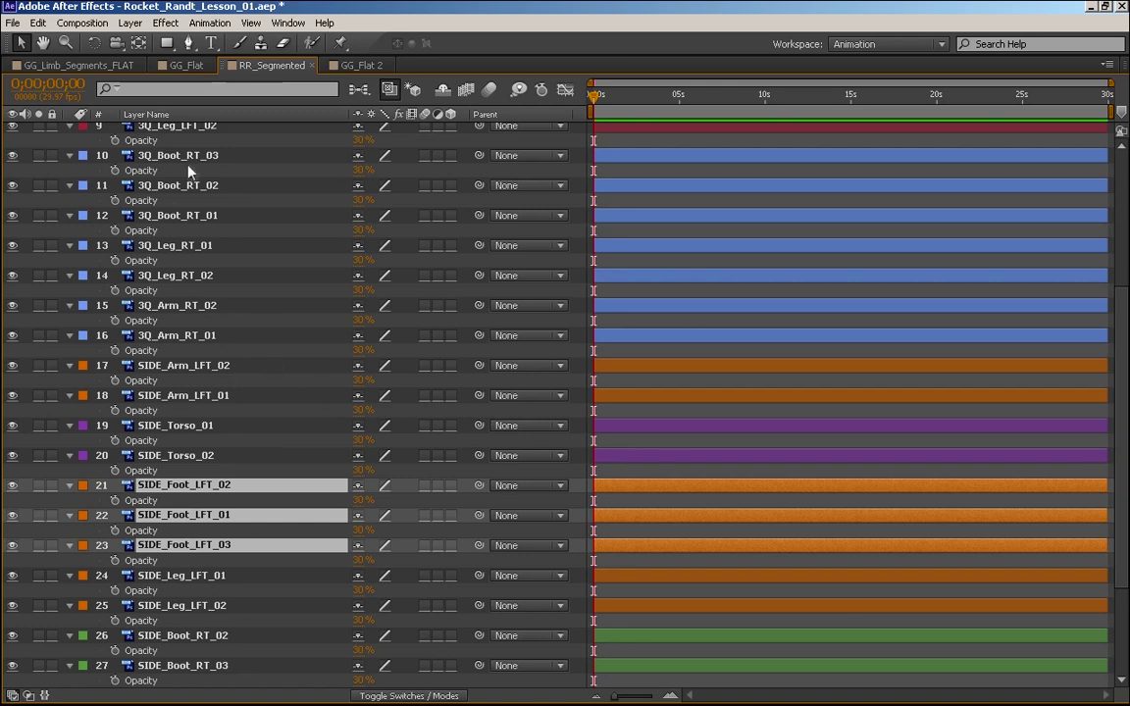
key(grave)
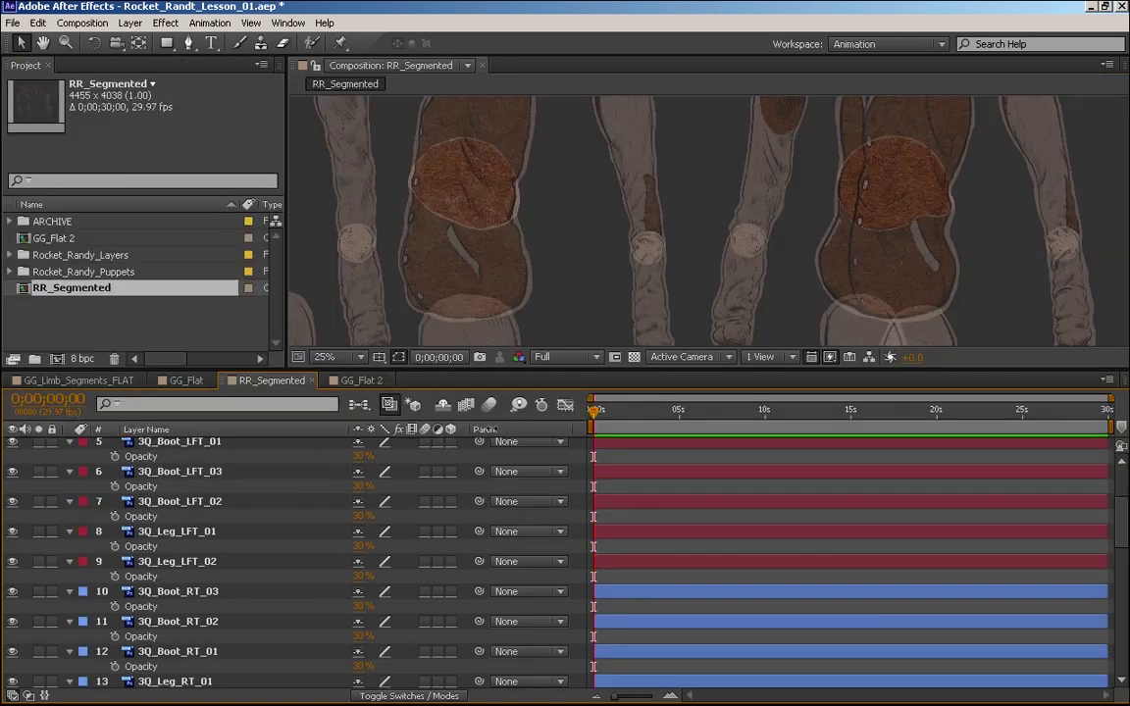
click(179, 444)
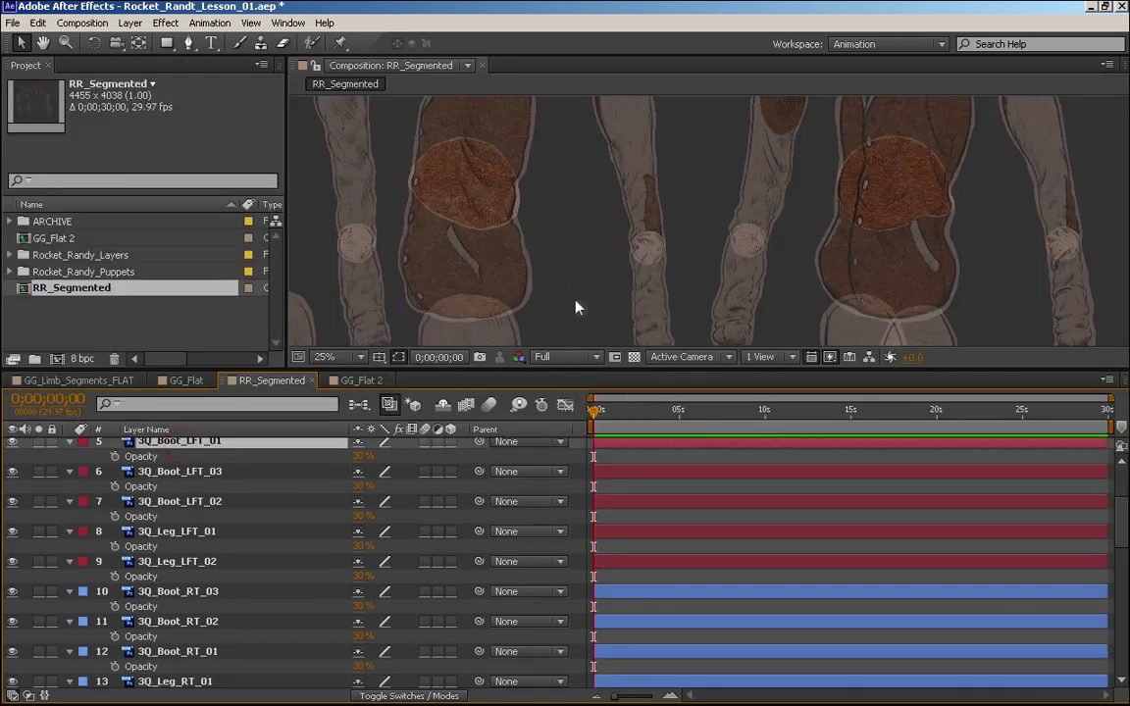
Move the anchor point of the side-view left lower-leg layer to the center of its round knee joint in the enlarged composition view
key(grave)
scroll(432, 535, down, 5)
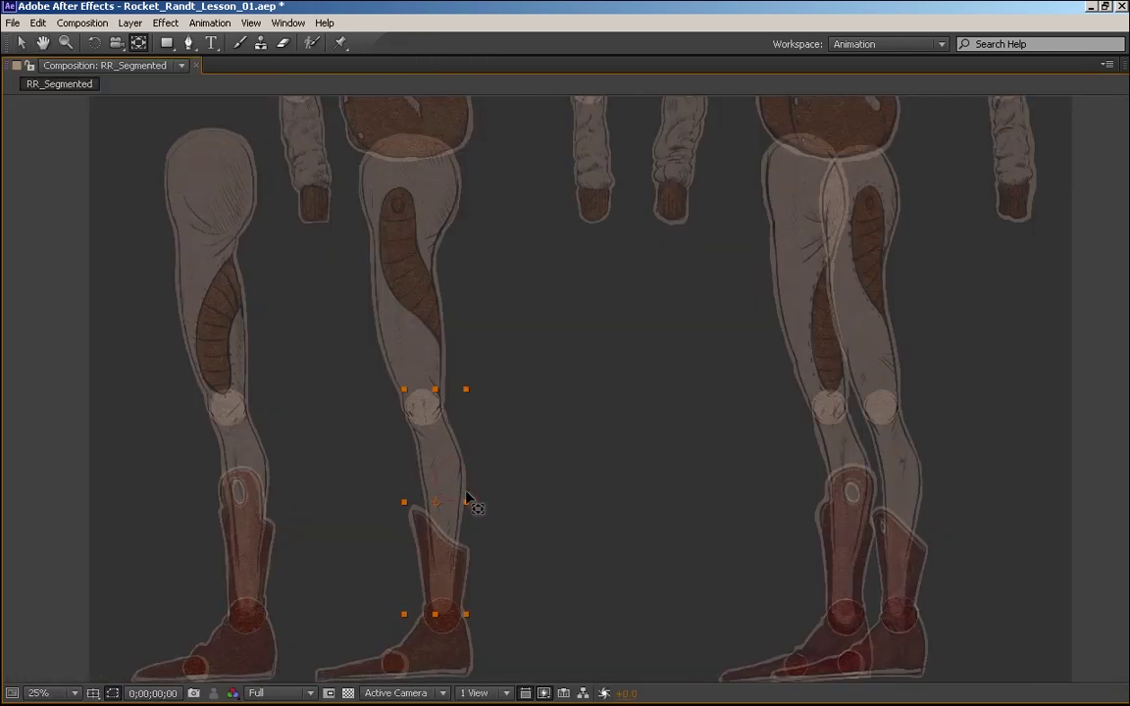
scroll(471, 434, up, 2)
key(space)
drag(502, 549, 561, 448)
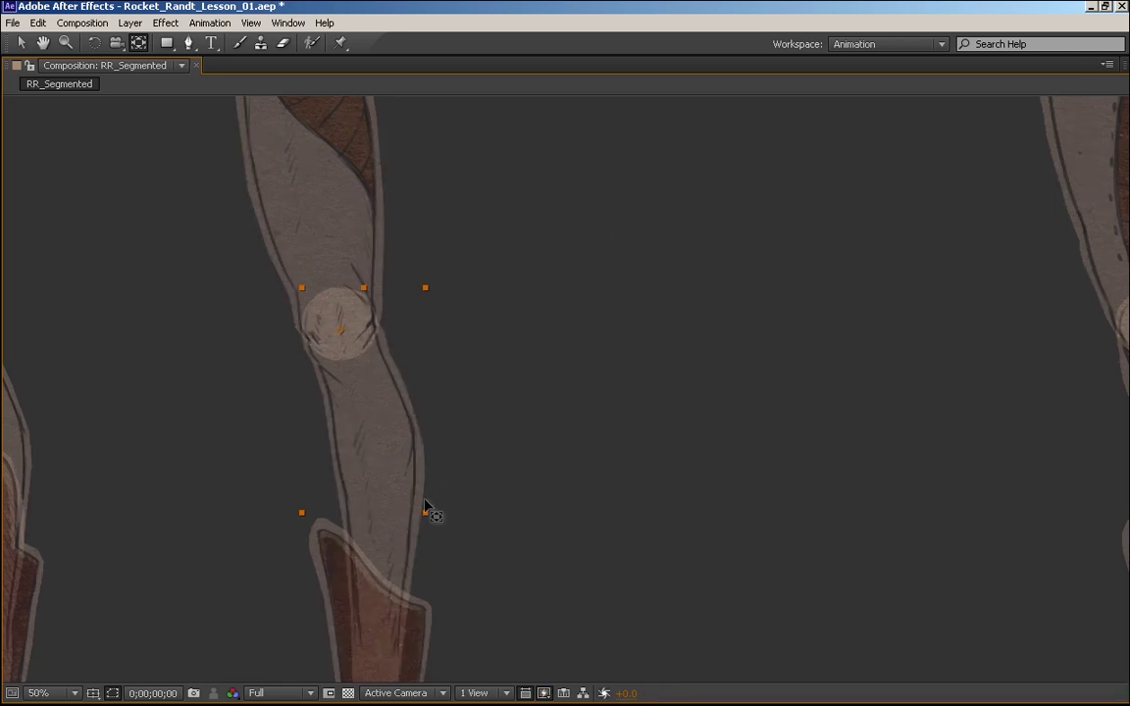
key(comma)
Test-rotate the side-view left lower leg about its knee anchor point, then undo the rotation
key(w)
drag(473, 439, 524, 420)
key(period)
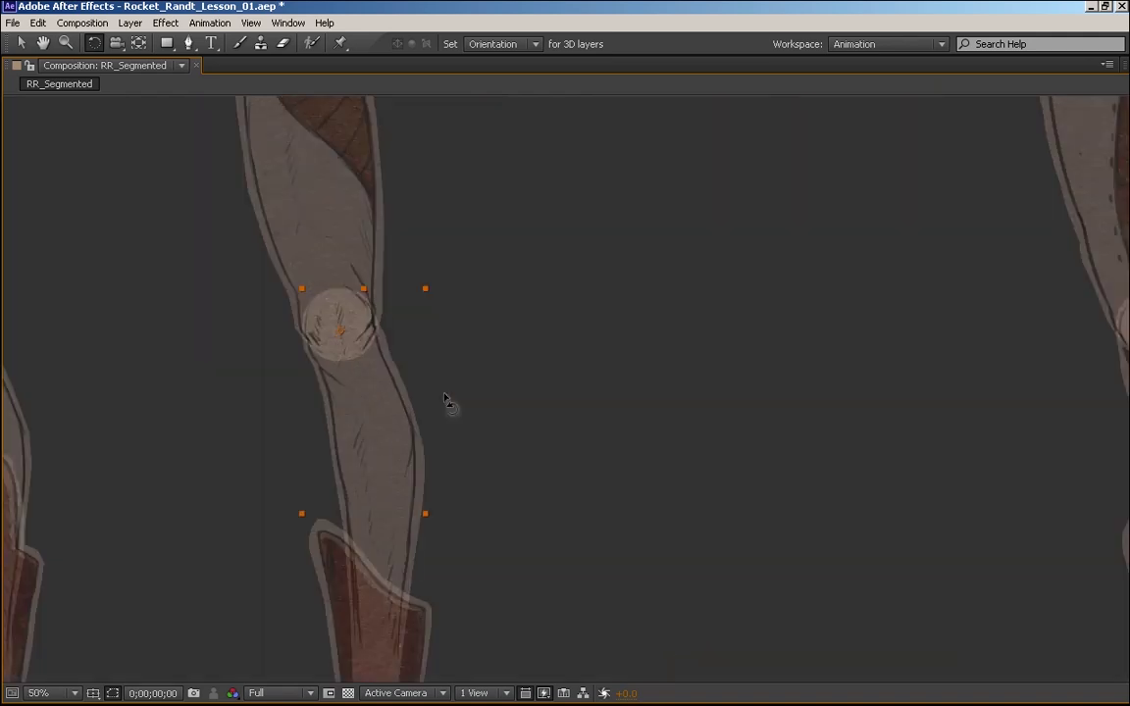
drag(416, 439, 298, 371)
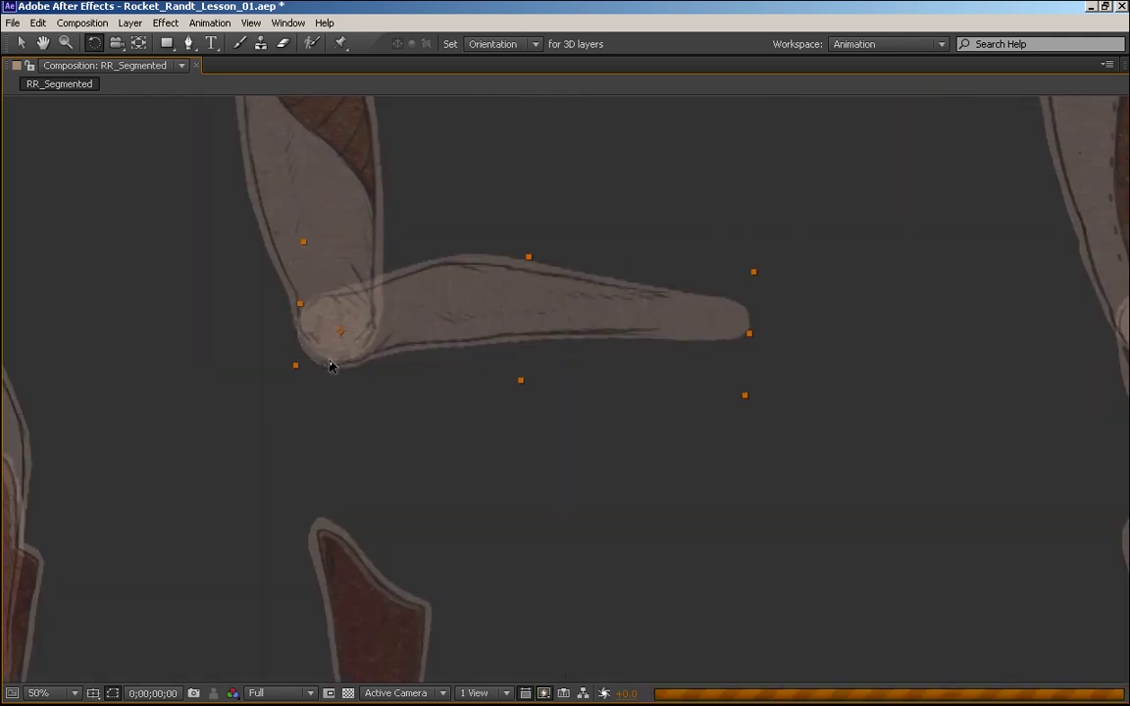
key(ctrl+z)
Nudge the lower leg's anchor point within the knee circle and test several knee bends, undoing each rotation
key(y)
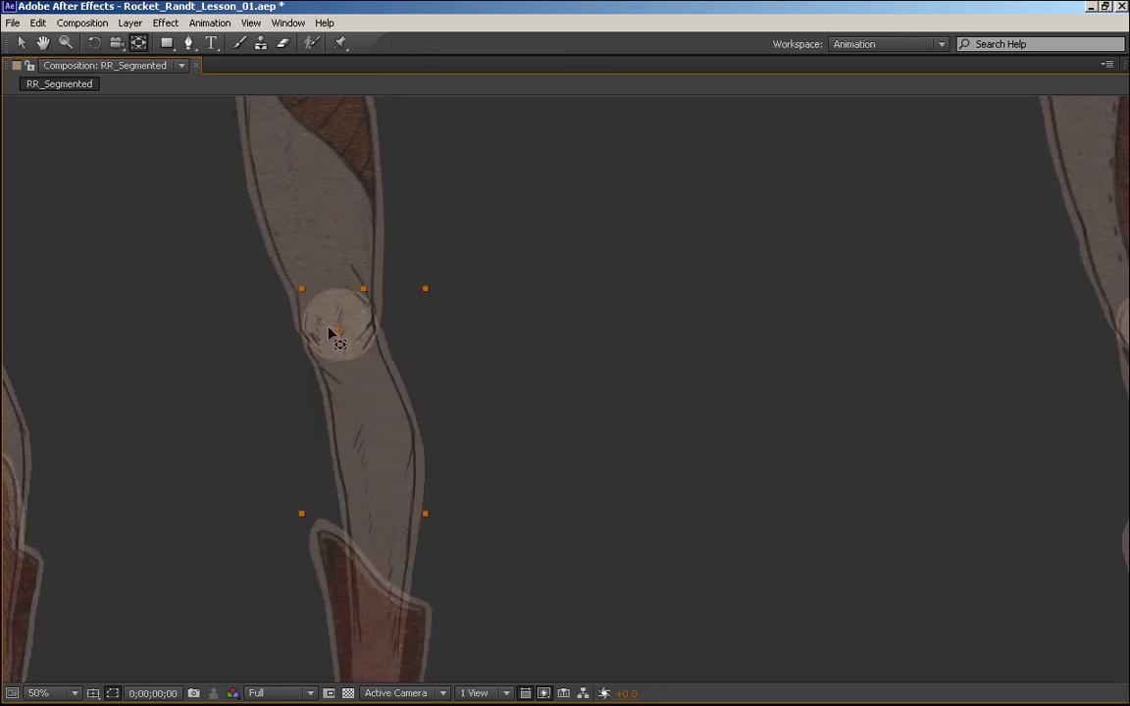
drag(337, 329, 334, 327)
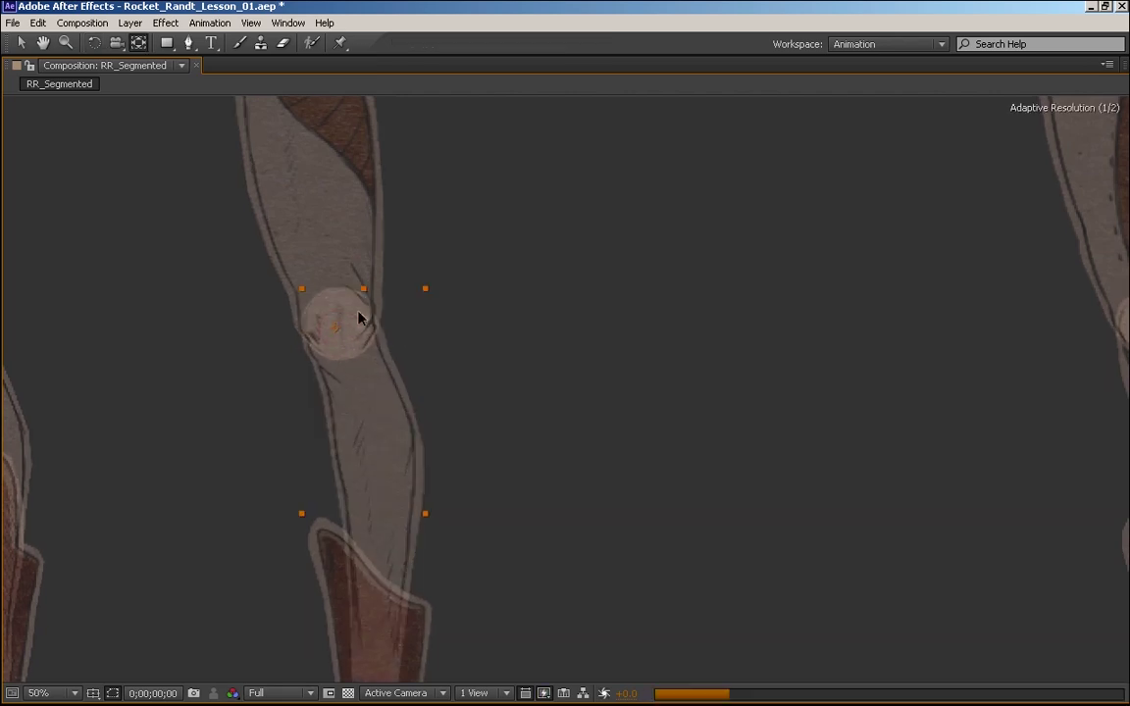
drag(391, 464, 456, 332)
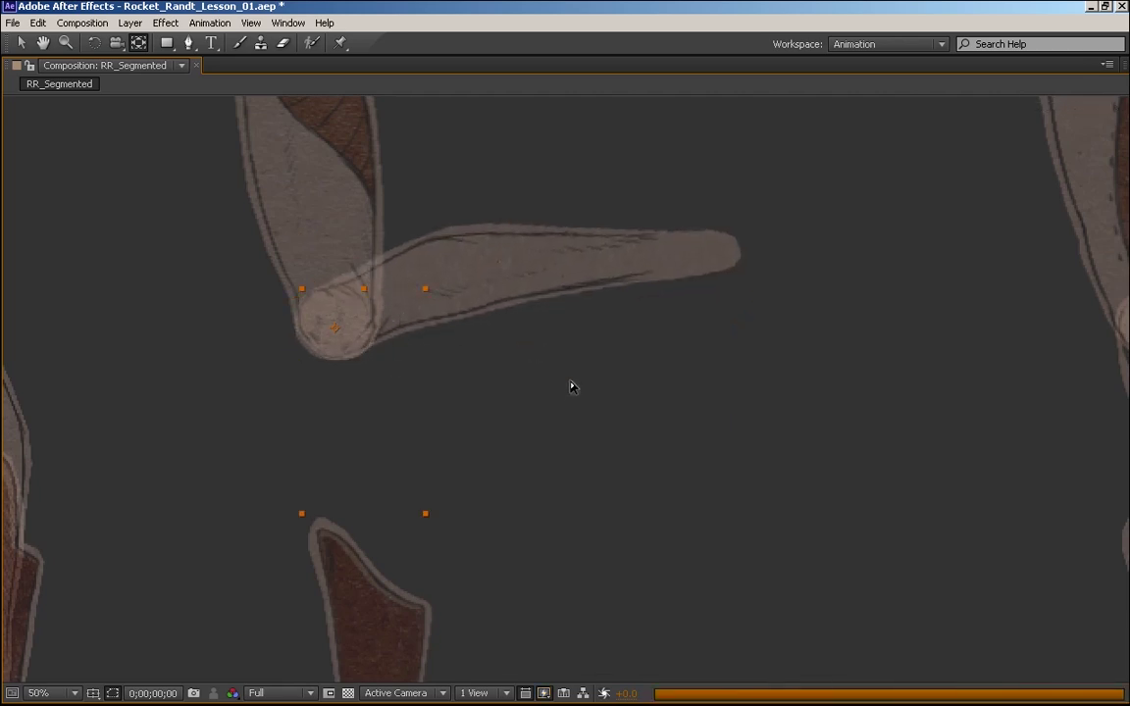
key(ctrl+z)
key(w)
drag(393, 488, 472, 239)
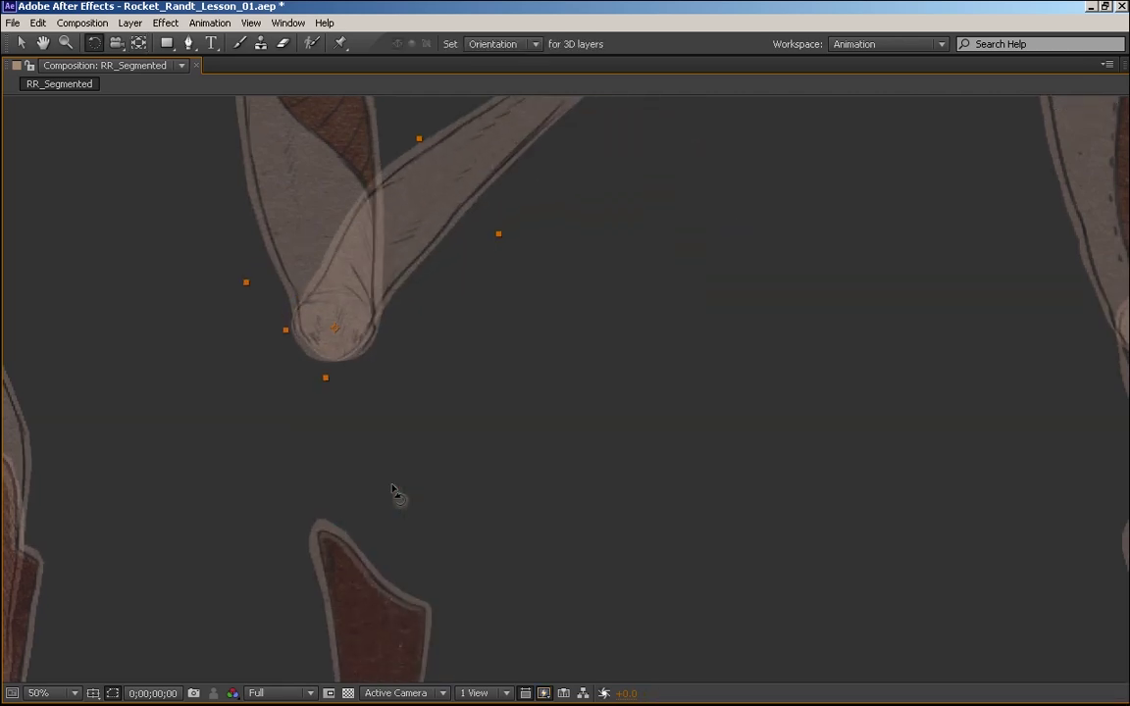
key(ctrl+z)
drag(378, 474, 368, 330)
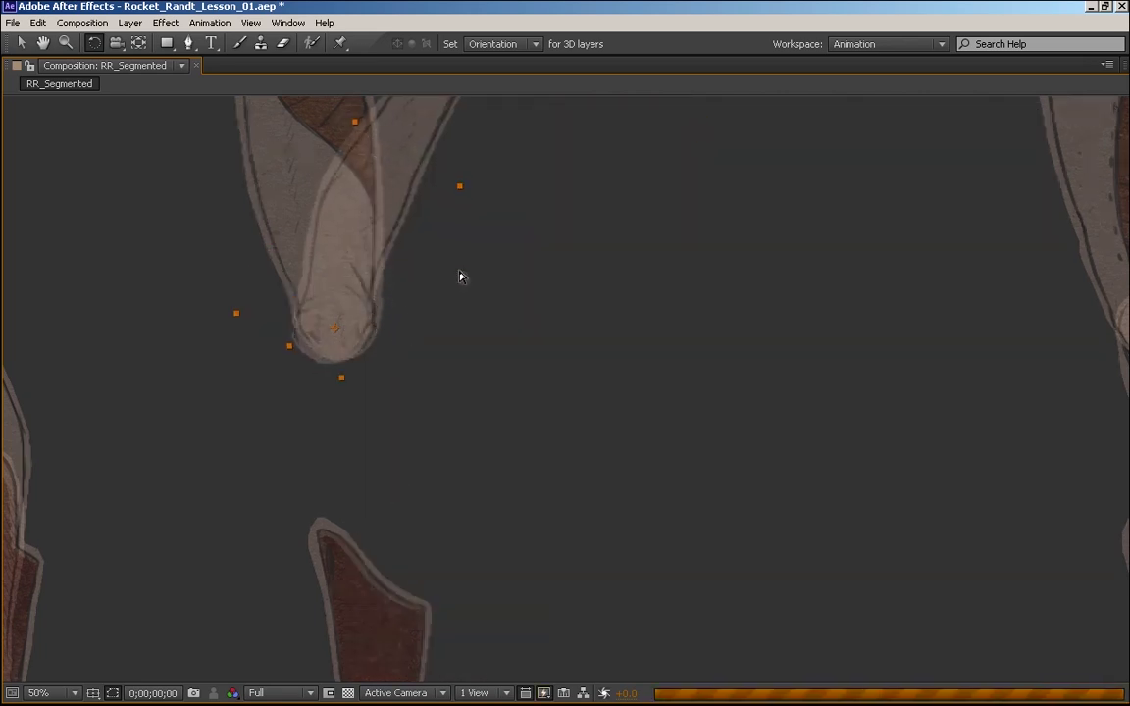
key(ctrl+z)
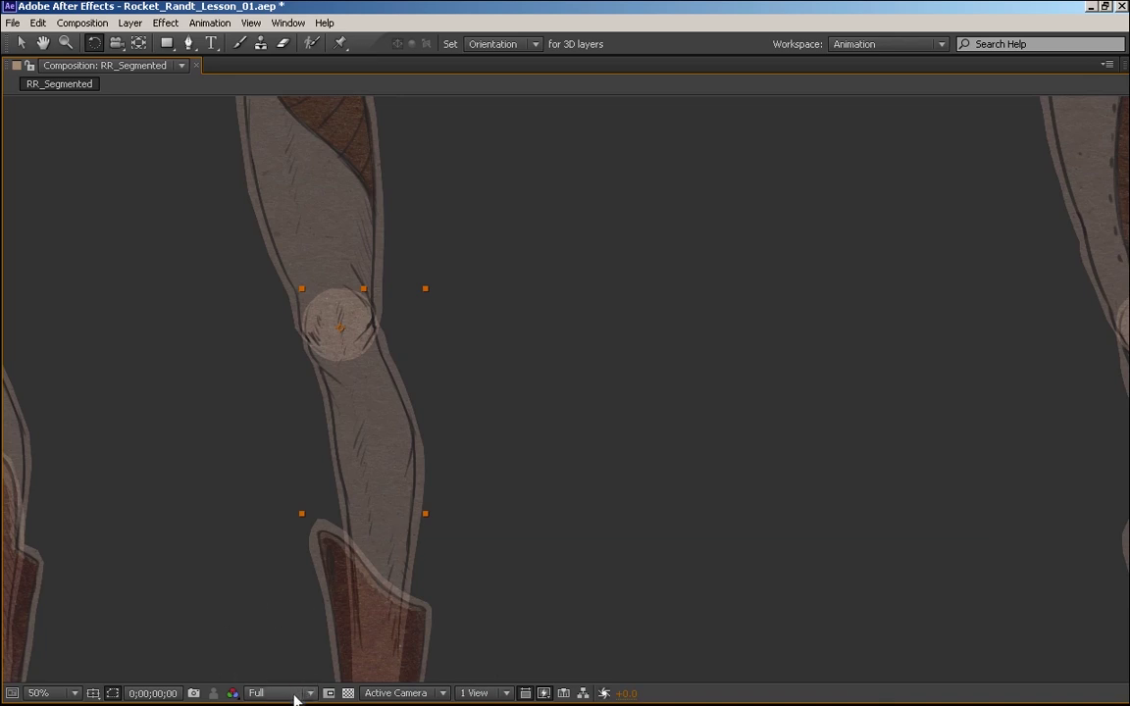
Set the composition preview resolution to Quarter, test-rotate the lower leg at the knee and undo the rotation
click(291, 694)
click(290, 651)
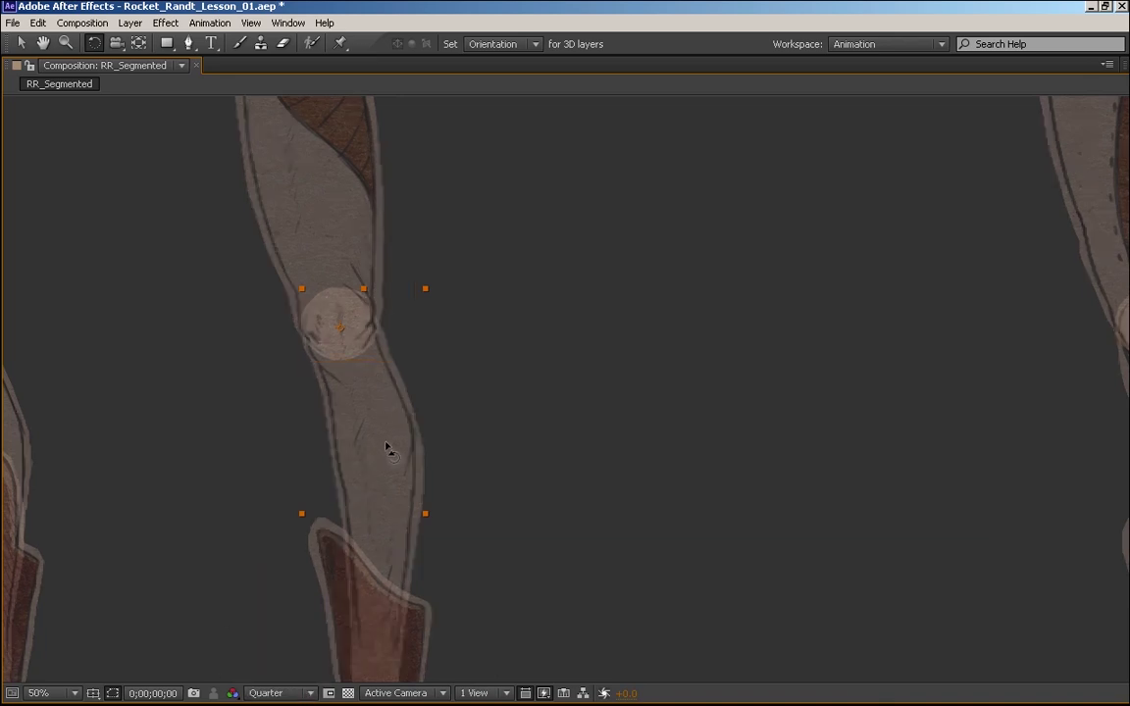
drag(374, 397, 391, 464)
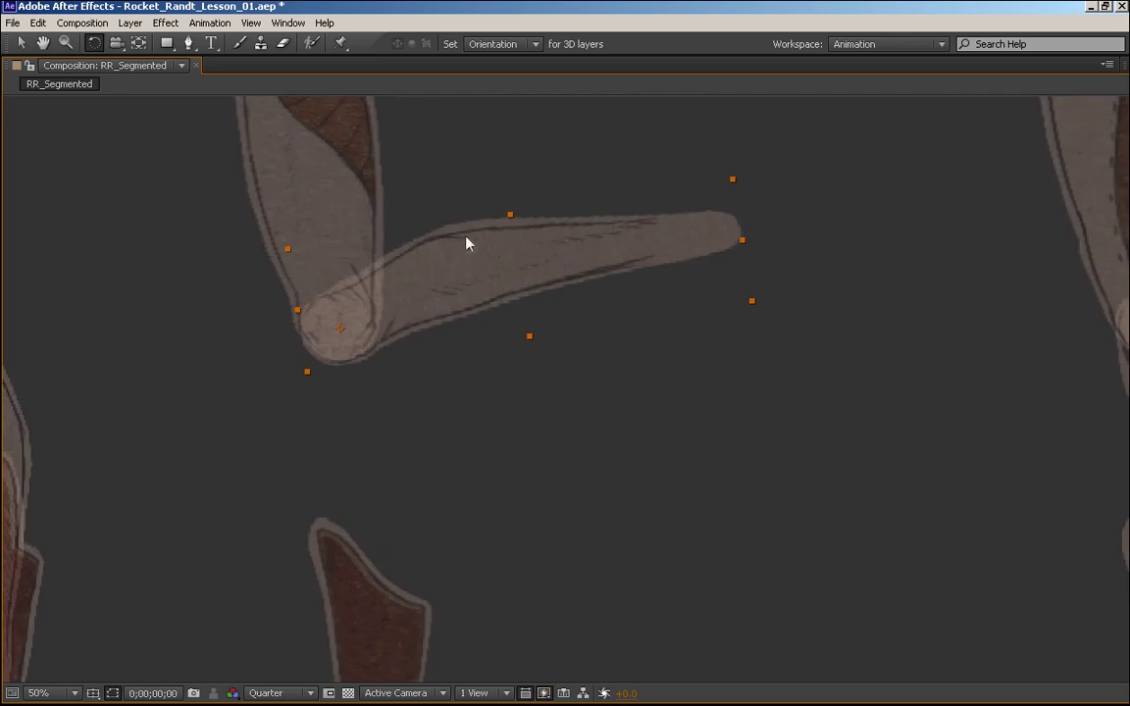
key(ctrl+z)
Fine-tune the lower leg's anchor point at the center of the knee circle and check the bend with rotations that are undone
key(y)
drag(343, 335, 338, 330)
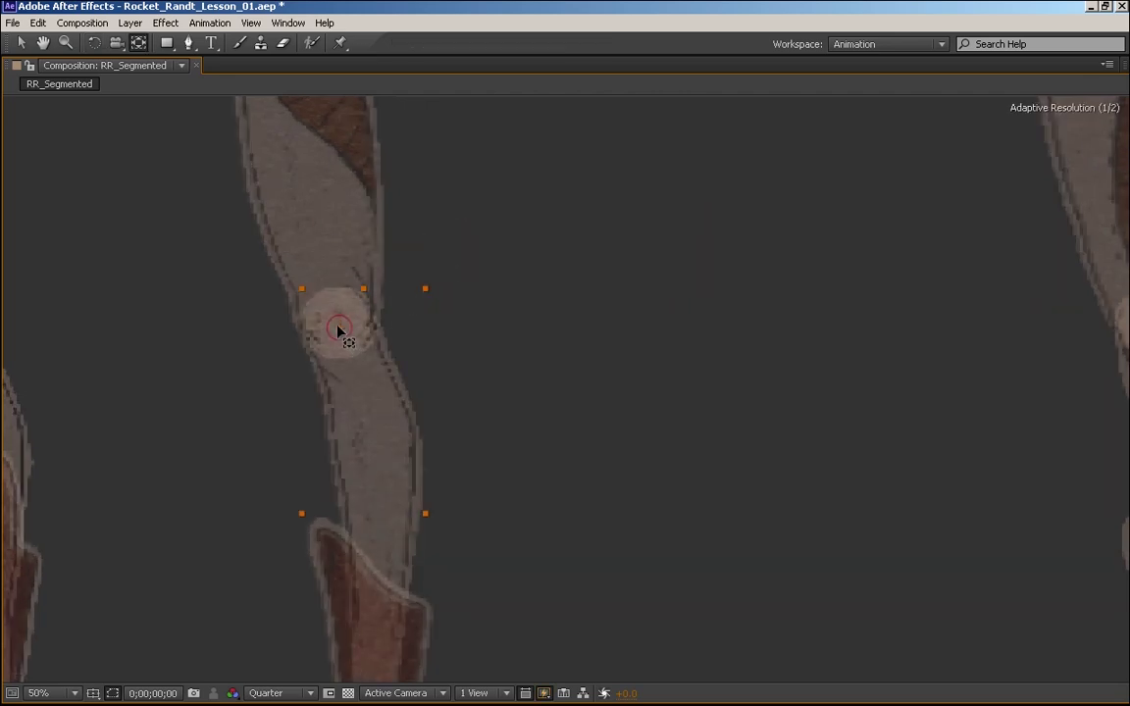
key(w)
drag(361, 411, 404, 270)
key(ctrl+z)
drag(384, 431, 491, 244)
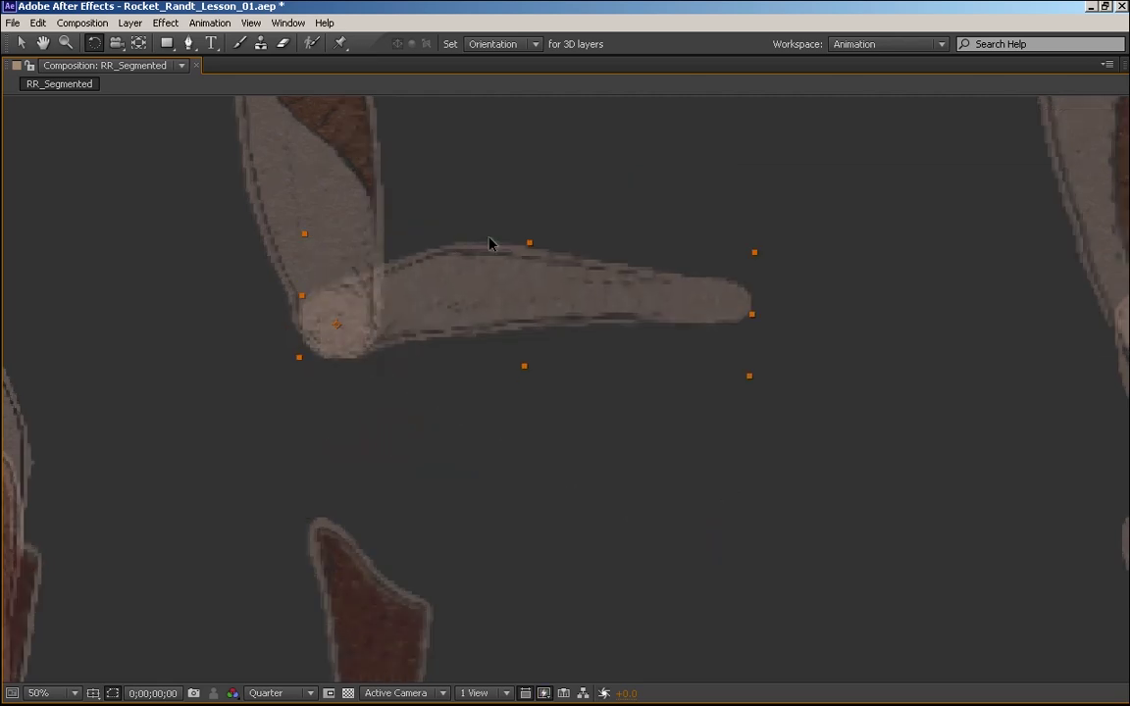
key(ctrl+z)
Move the anchor point of the side-view left boot shaft layer down to the center of the ankle circle
key(h)
drag(494, 351, 475, 299)
scroll(474, 298, down, 8)
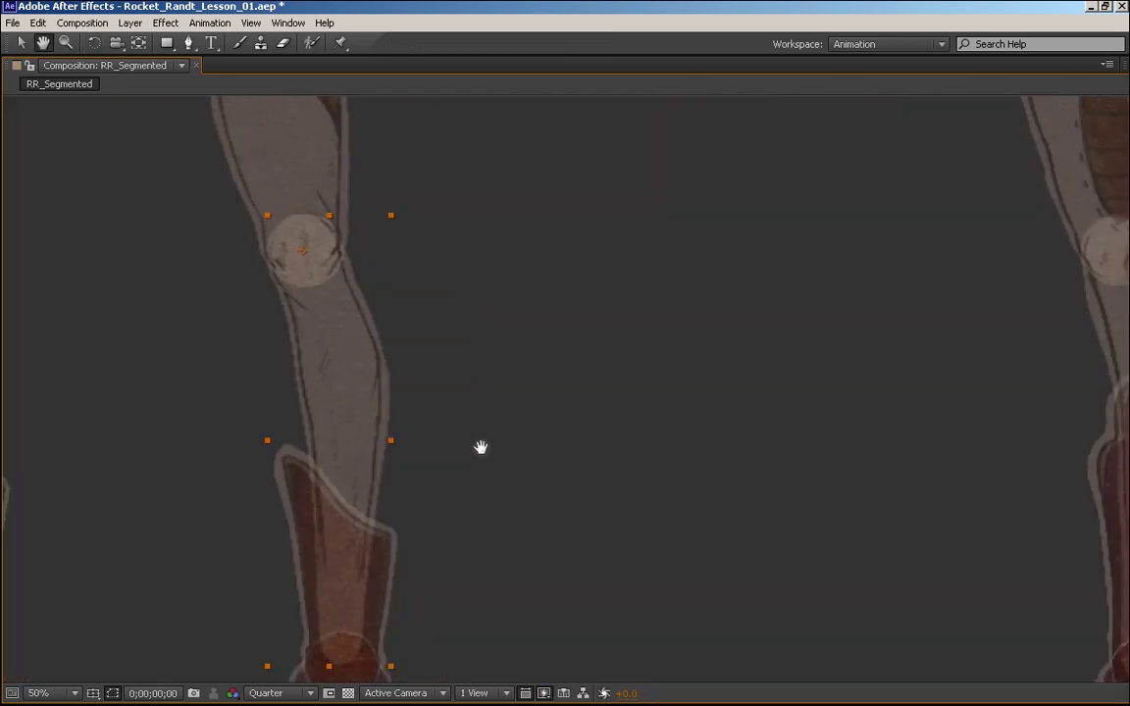
key(w)
key(q)
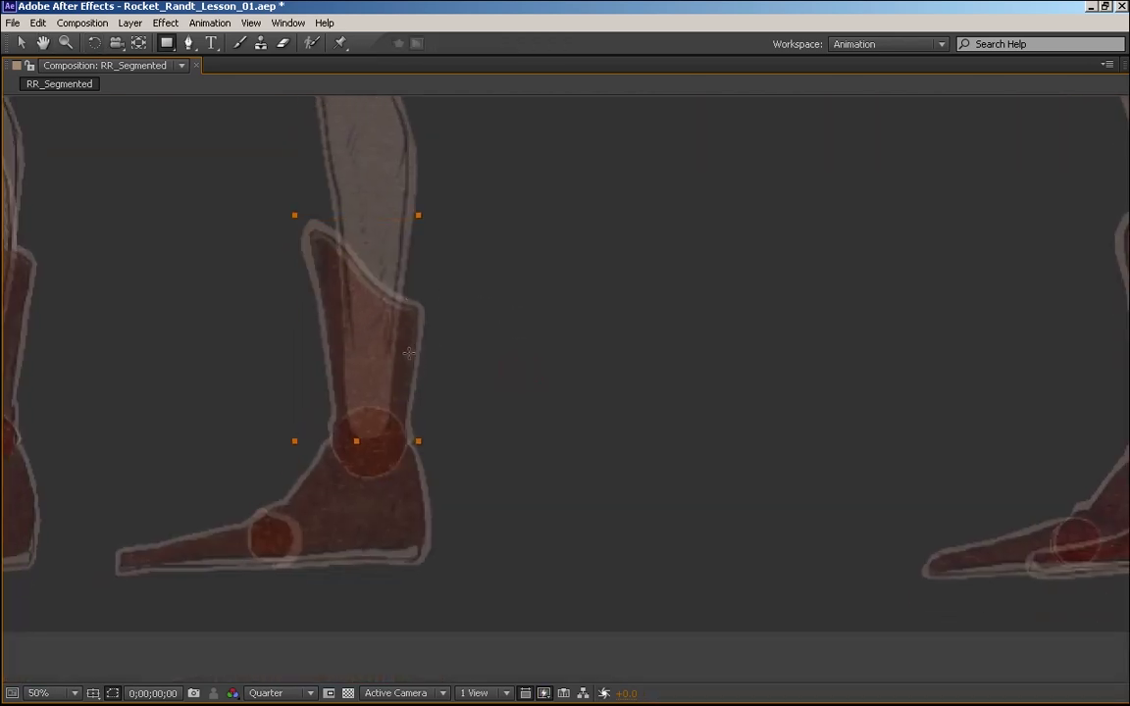
key(v)
click(422, 376)
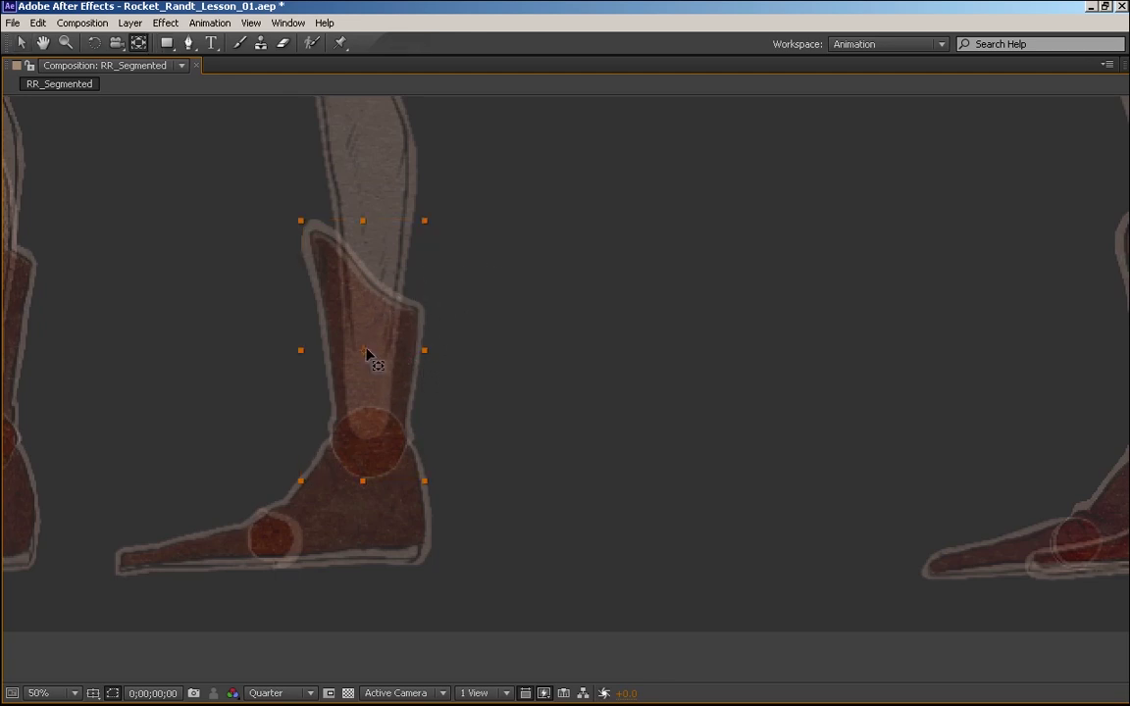
key(y)
drag(367, 357, 371, 446)
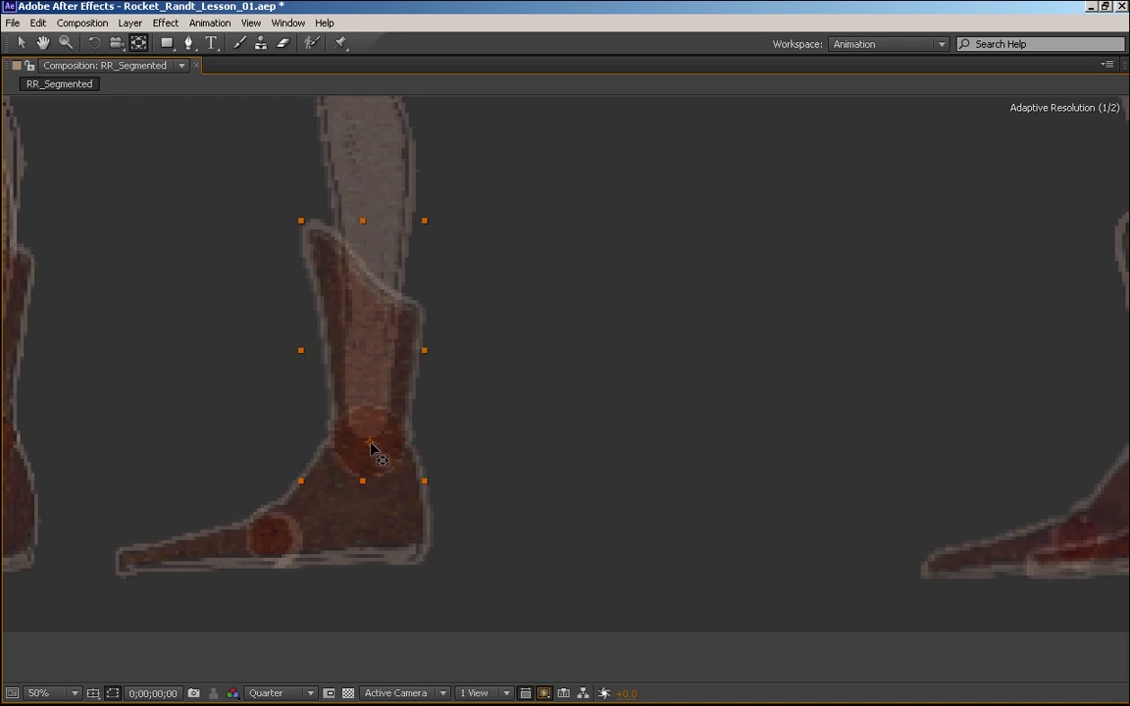
Move the anchor point of the main left foot layer to the center of the ankle circle and test its rotation
click(411, 490)
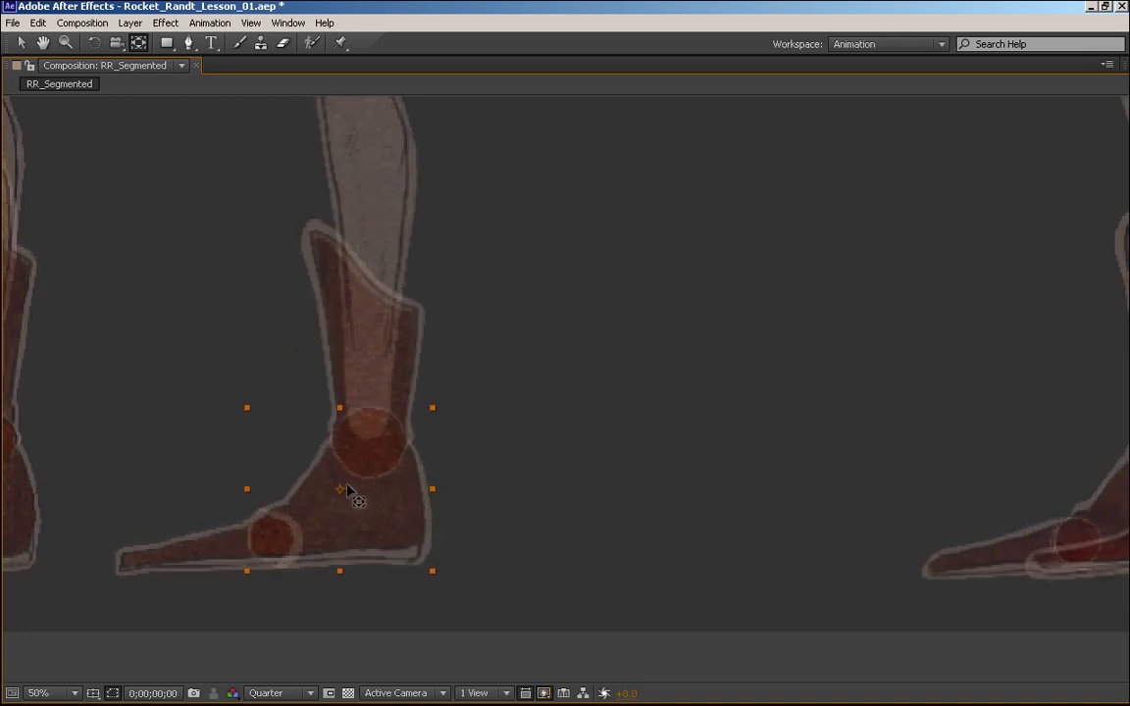
drag(343, 484, 371, 446)
key(w)
drag(377, 552, 336, 463)
Move the anchor point of the left toe layer to the center of the round joint at the ball of the foot
click(162, 550)
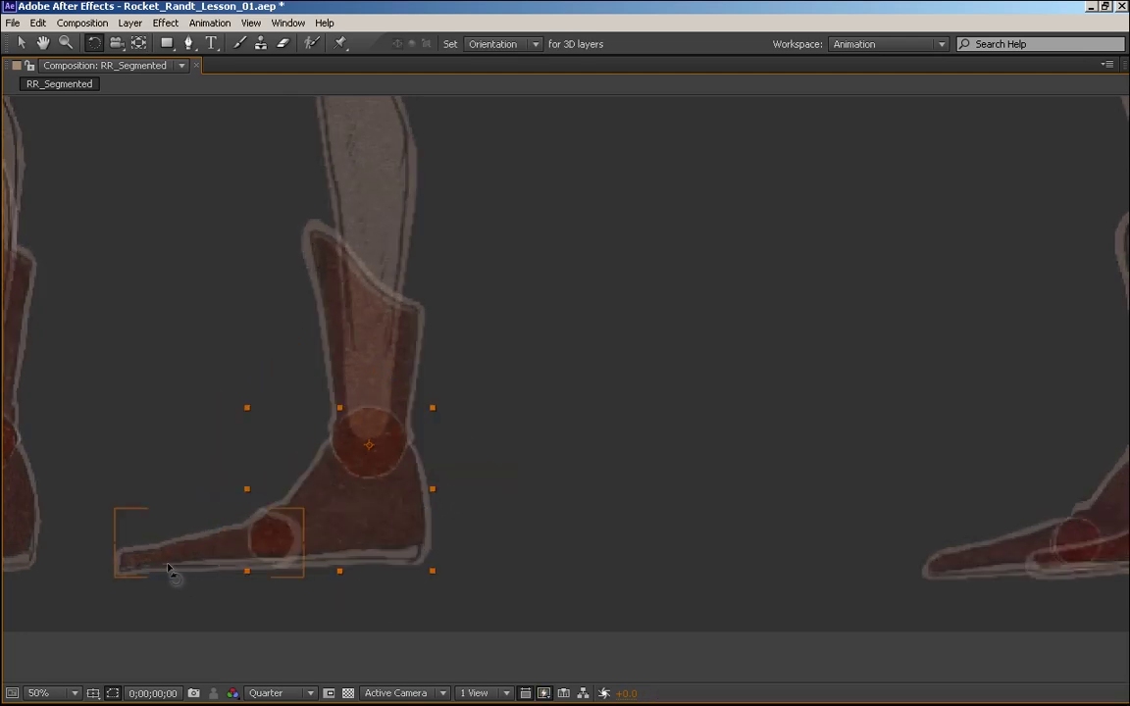
key(y)
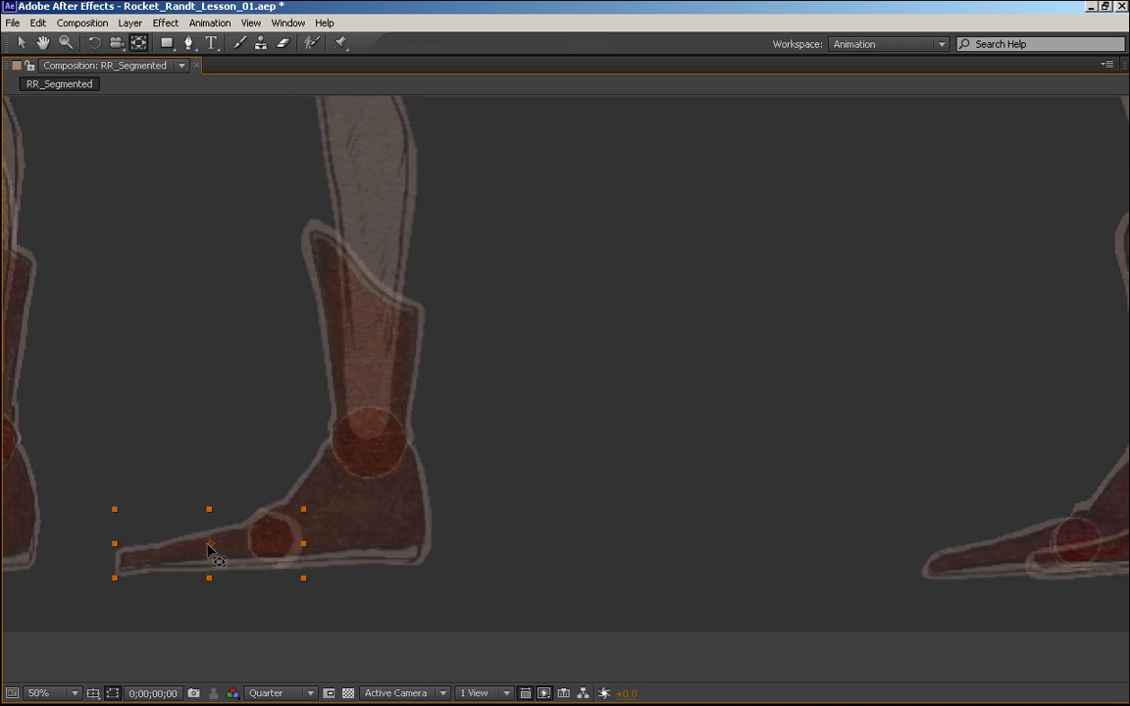
drag(209, 543, 277, 423)
key(w)
key(ctrl+z)
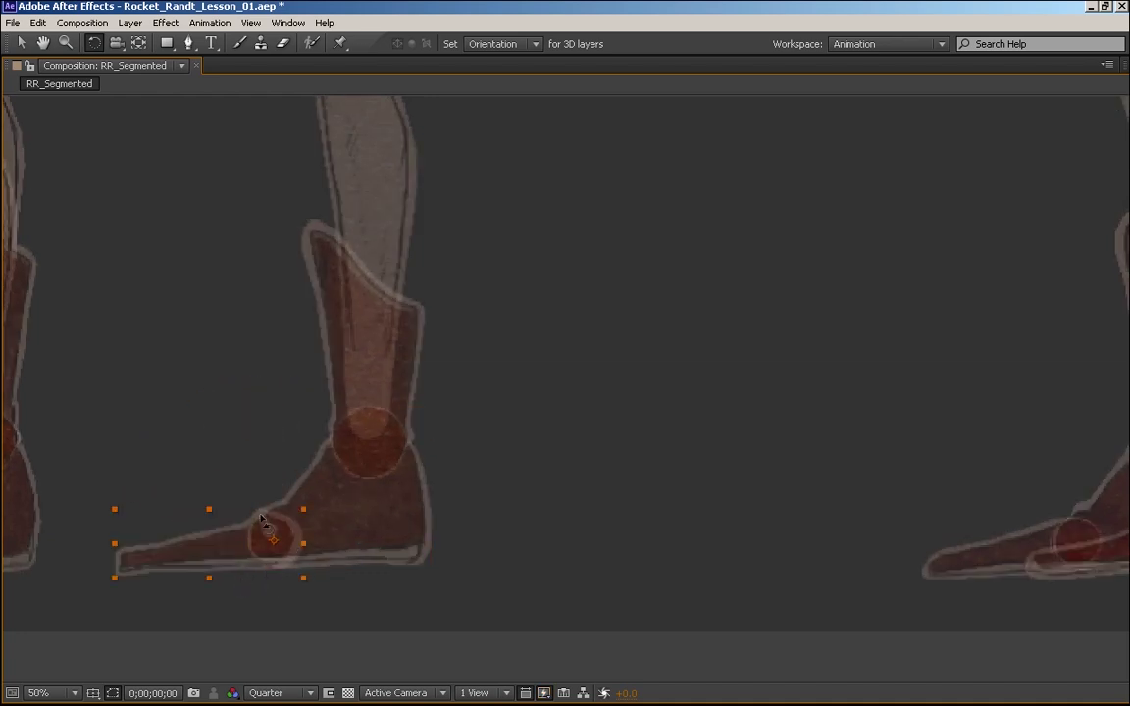
Set the preview resolution to Half and test-rotate the toe about its joint in a close-up, undoing the rotation
scroll(263, 522, up, 1)
key(space)
drag(305, 542, 628, 283)
drag(375, 414, 453, 450)
click(304, 692)
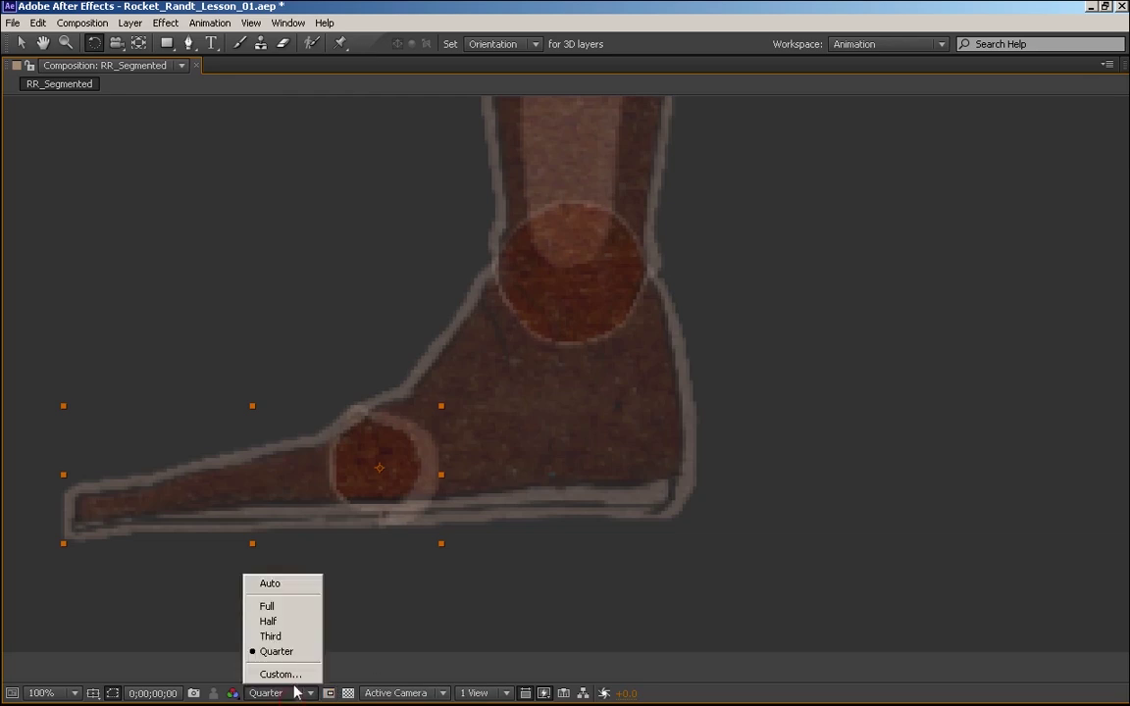
click(287, 622)
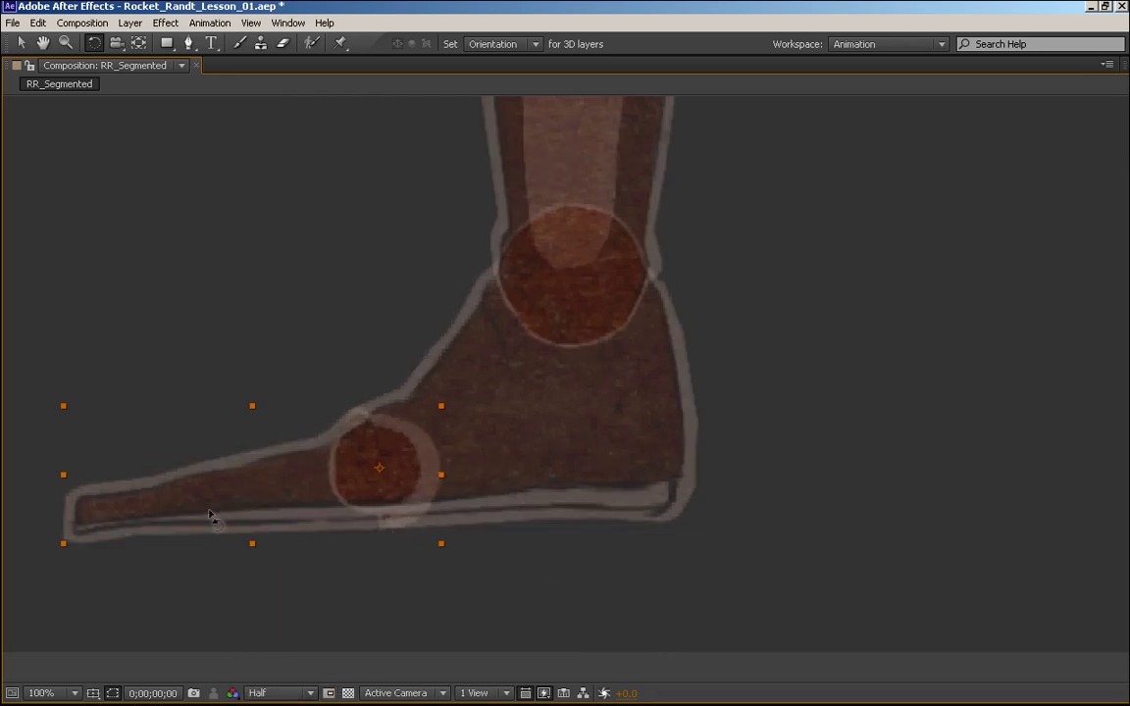
drag(209, 514, 357, 449)
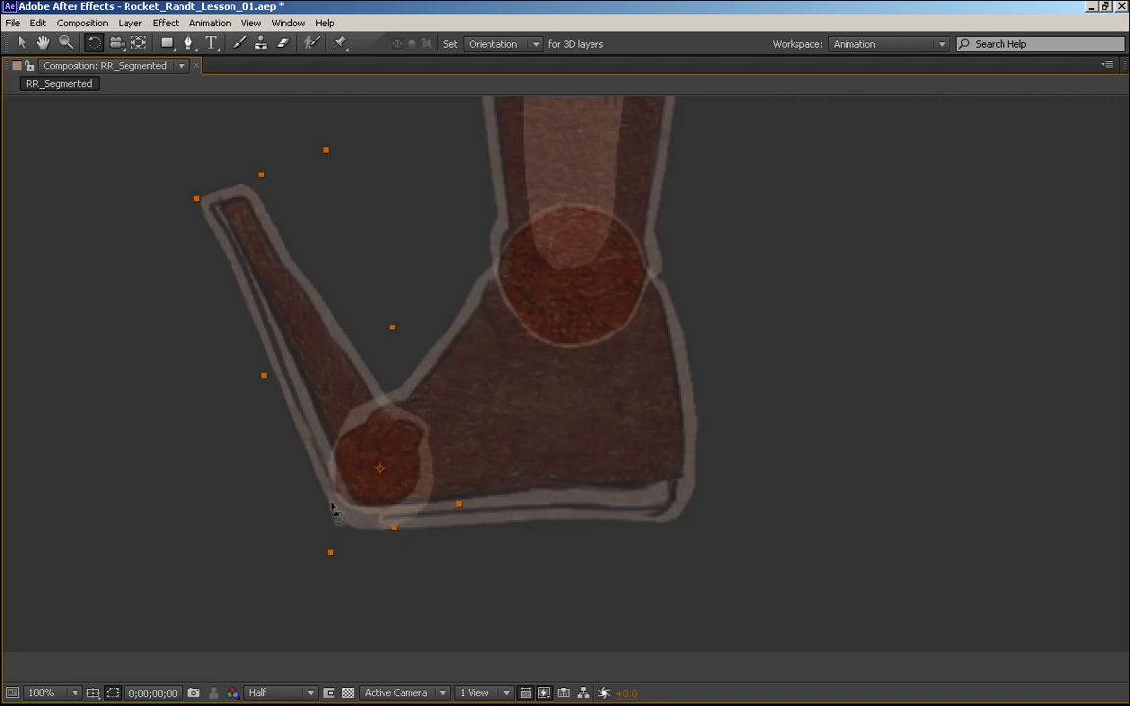
drag(355, 523, 388, 515)
key(ctrl+z)
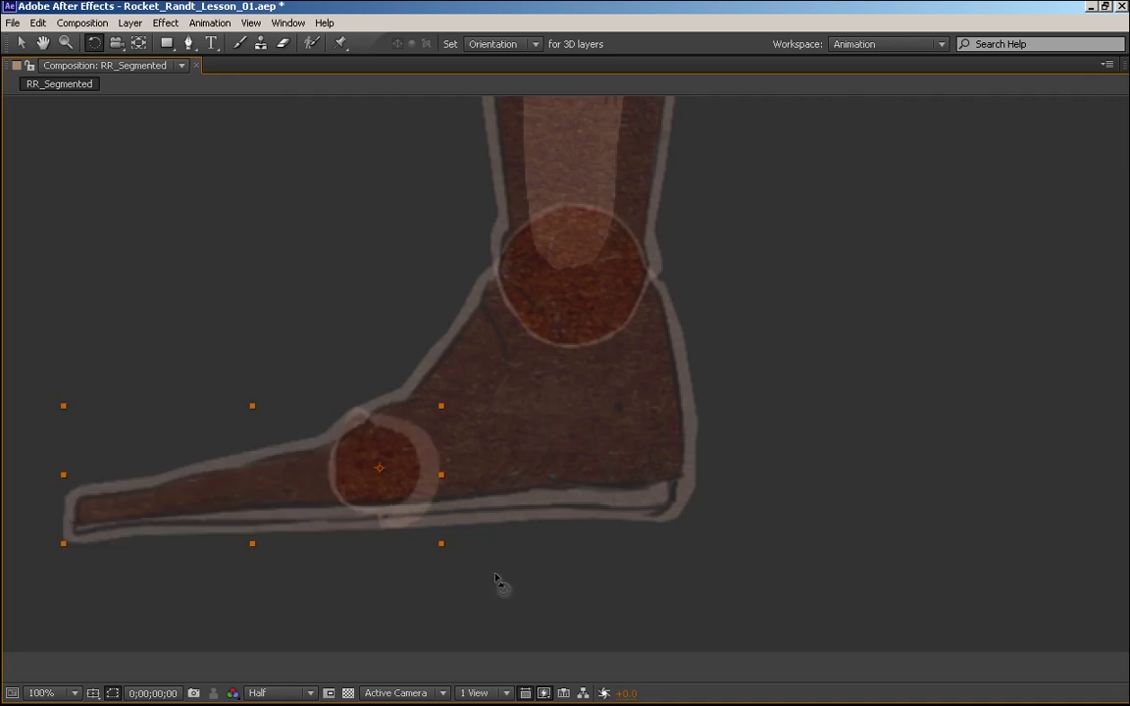
Test-rotate the main left foot layer about its ankle joint in several directions, undoing the rotations
scroll(496, 578, down, 2)
scroll(496, 577, up, 1)
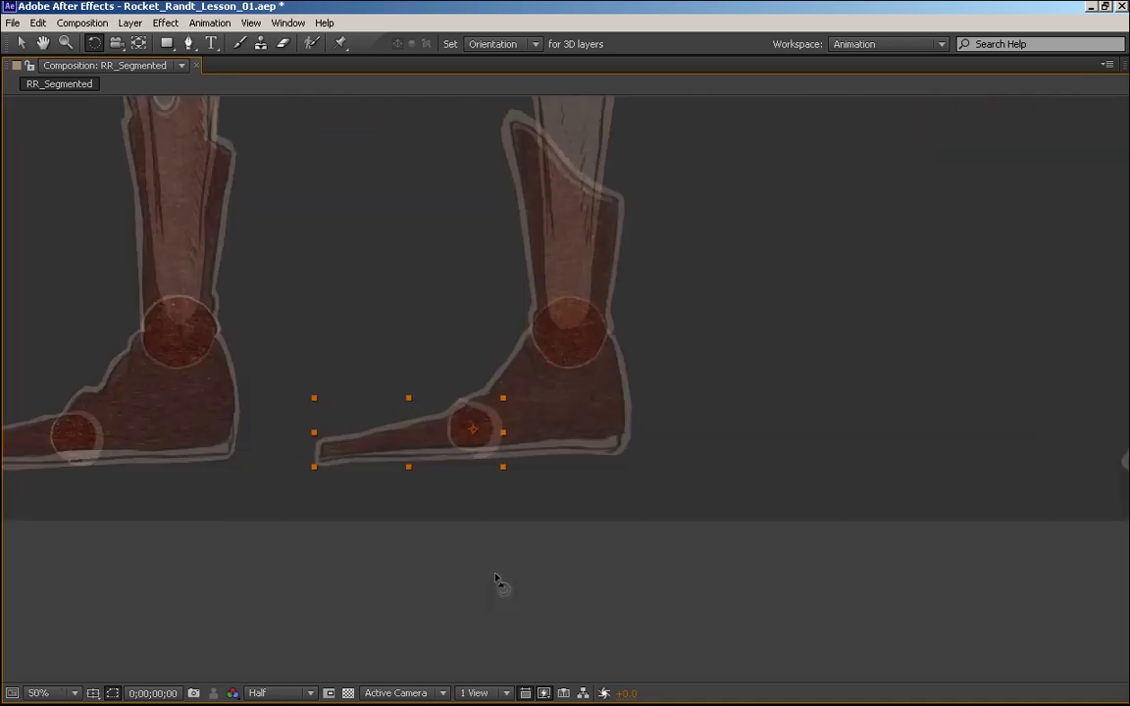
key(space)
scroll(716, 538, up, 5)
key(w)
click(578, 642)
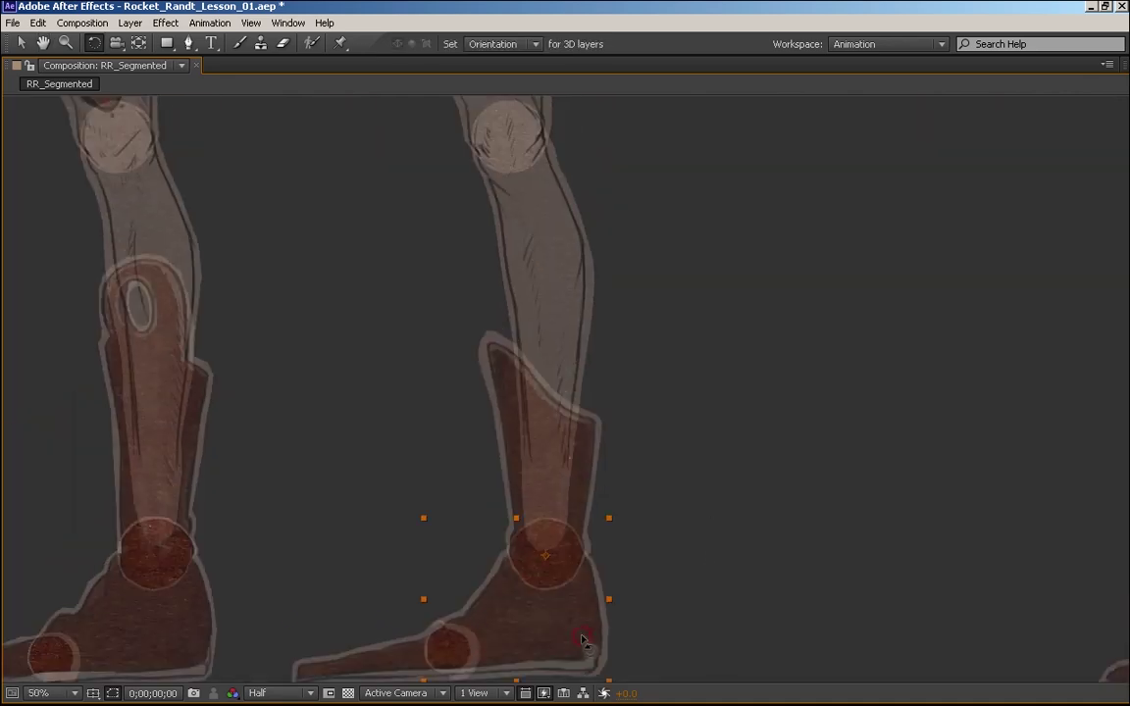
drag(570, 658, 636, 550)
key(ctrl+z)
drag(584, 630, 512, 619)
key(ctrl+z)
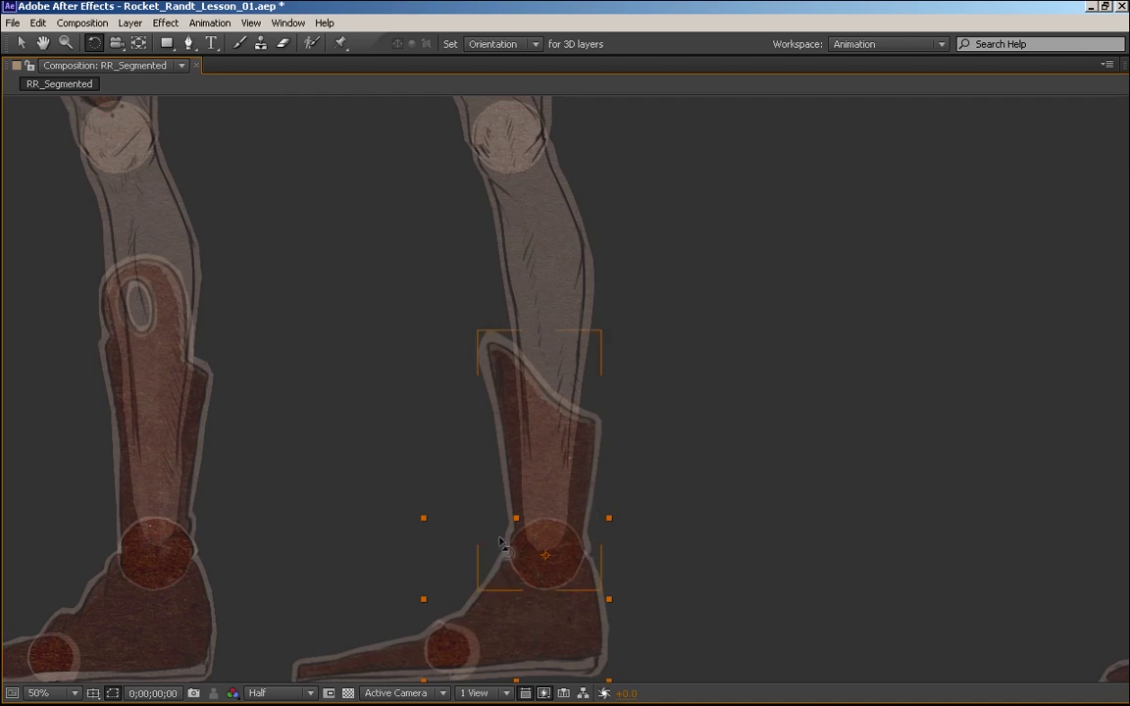
drag(512, 538, 595, 547)
drag(573, 589, 581, 565)
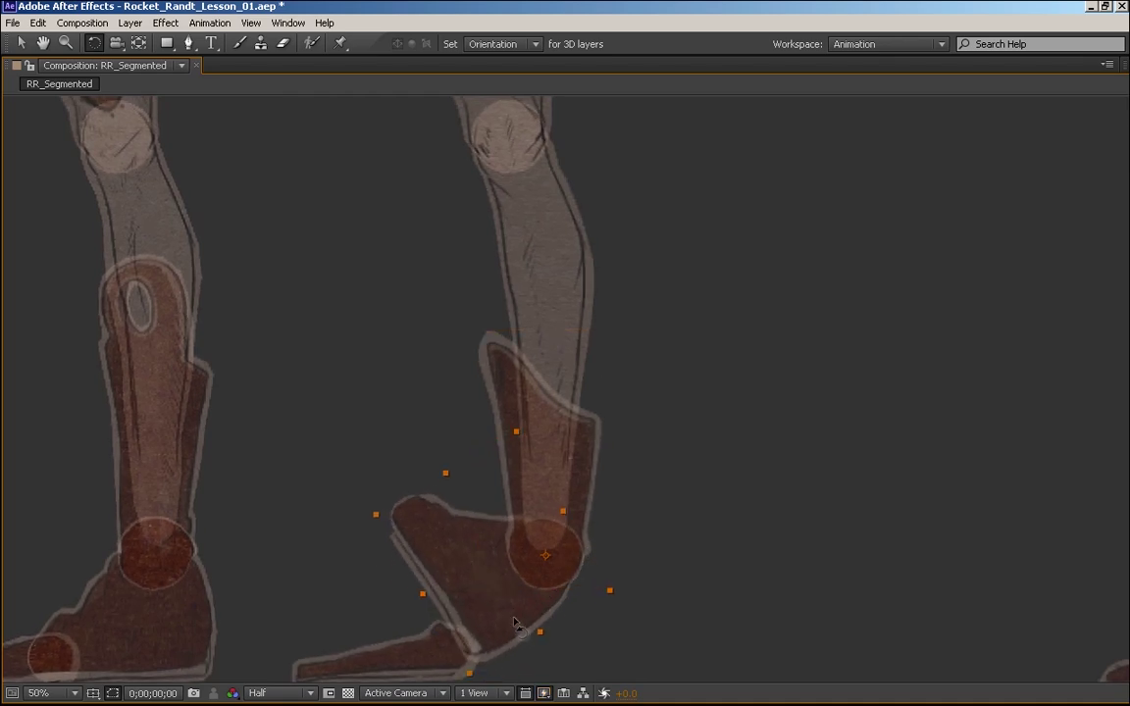
drag(517, 618, 619, 601)
key(ctrl+z)
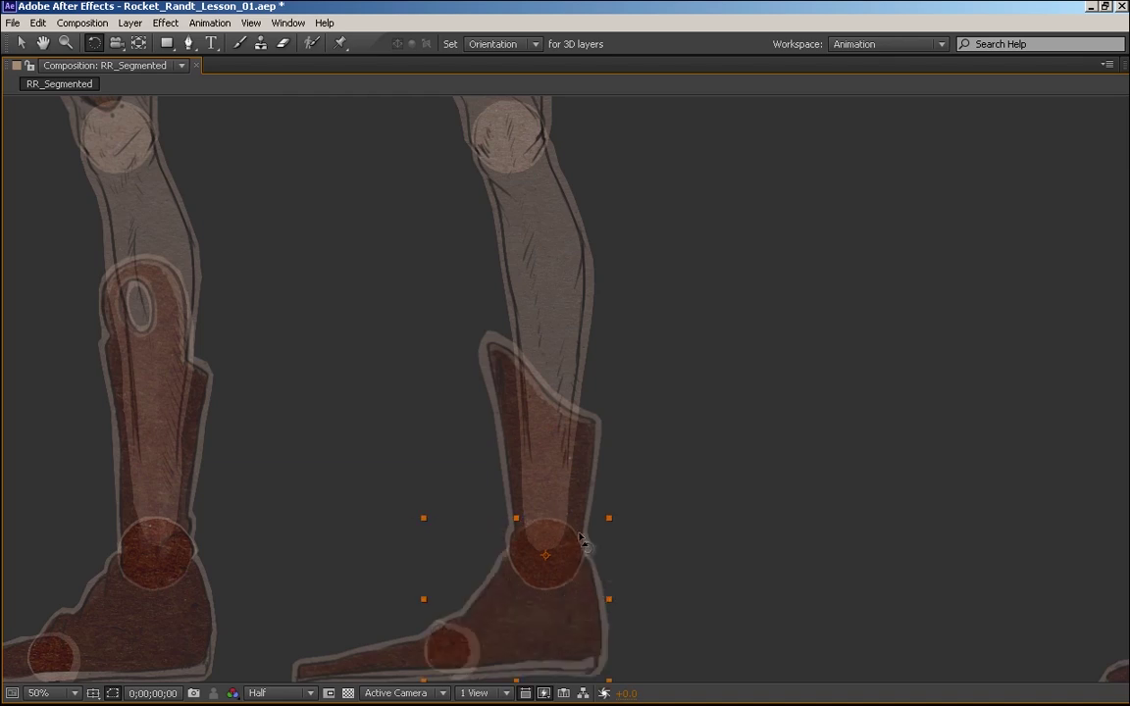
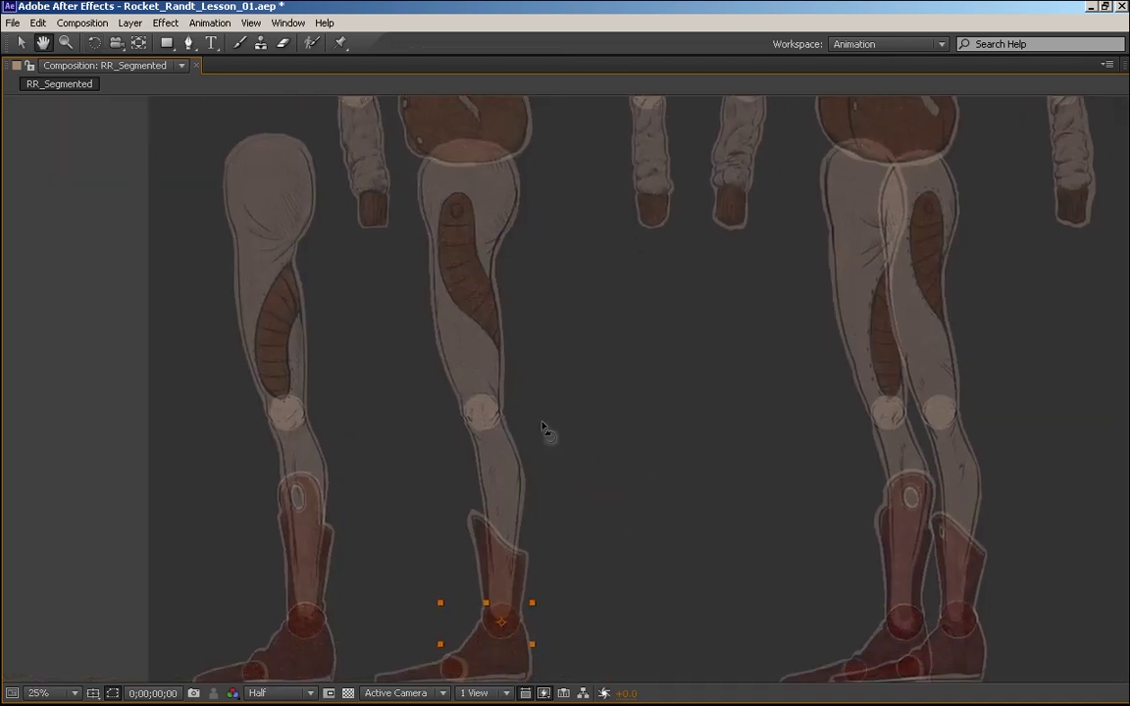
Restore the full panel layout and parent SIDE_Leg_LFT_02 to SIDE_Leg_LFT_01
key(grave)
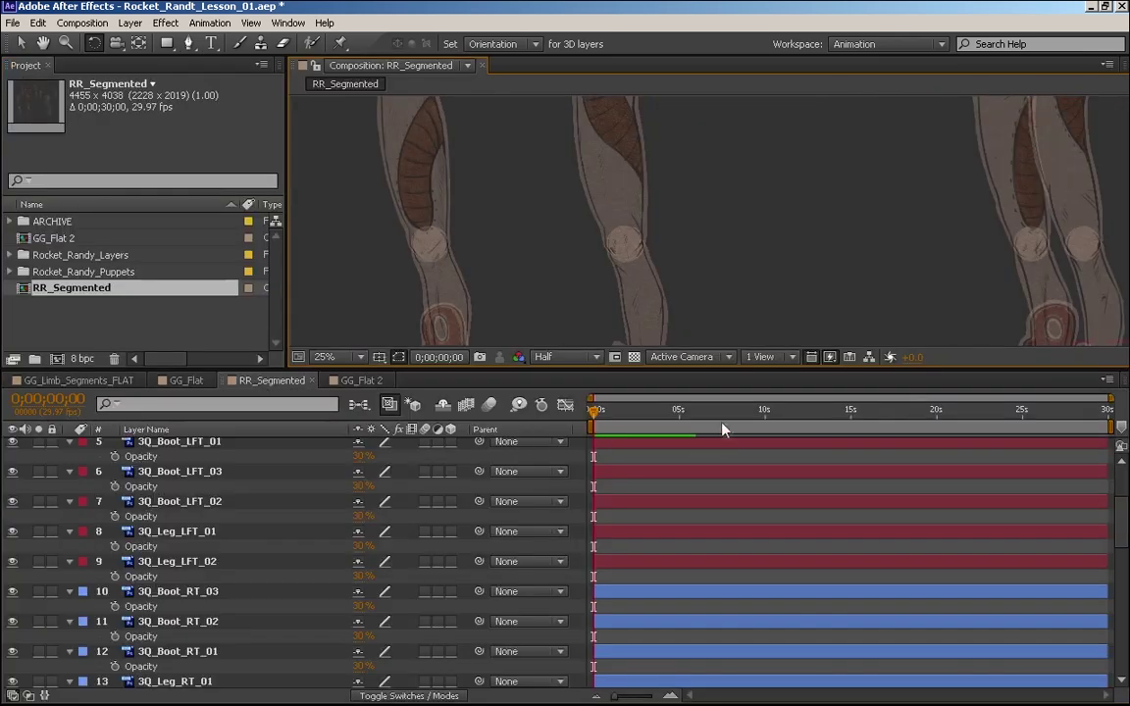
click(186, 448)
key(space)
drag(727, 298, 952, 348)
key(w)
drag(1119, 522, 1113, 625)
scroll(956, 607, down, 3)
click(210, 556)
key(ctrl+Down)
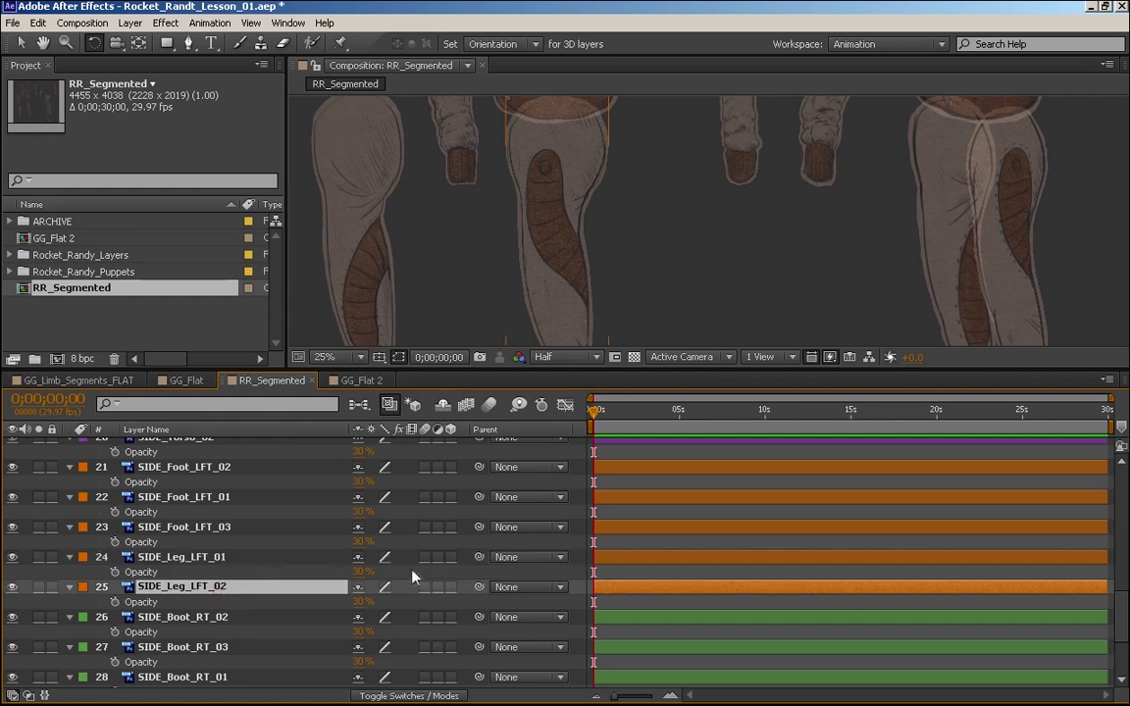
drag(477, 588, 166, 557)
key(ctrl+Up)
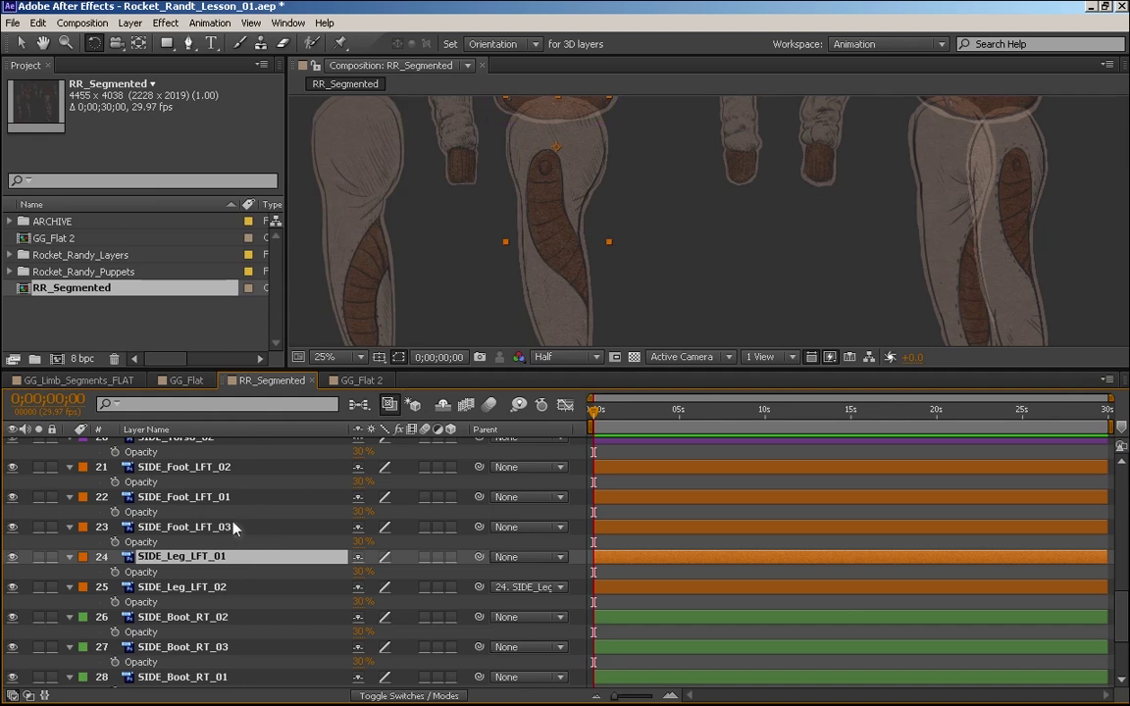
Identify the left foot segments in the composition and parent SIDE_Foot_LFT_03 to SIDE_Foot_LFT_01
click(232, 528)
key(h)
drag(554, 324, 632, 192)
key(w)
click(196, 497)
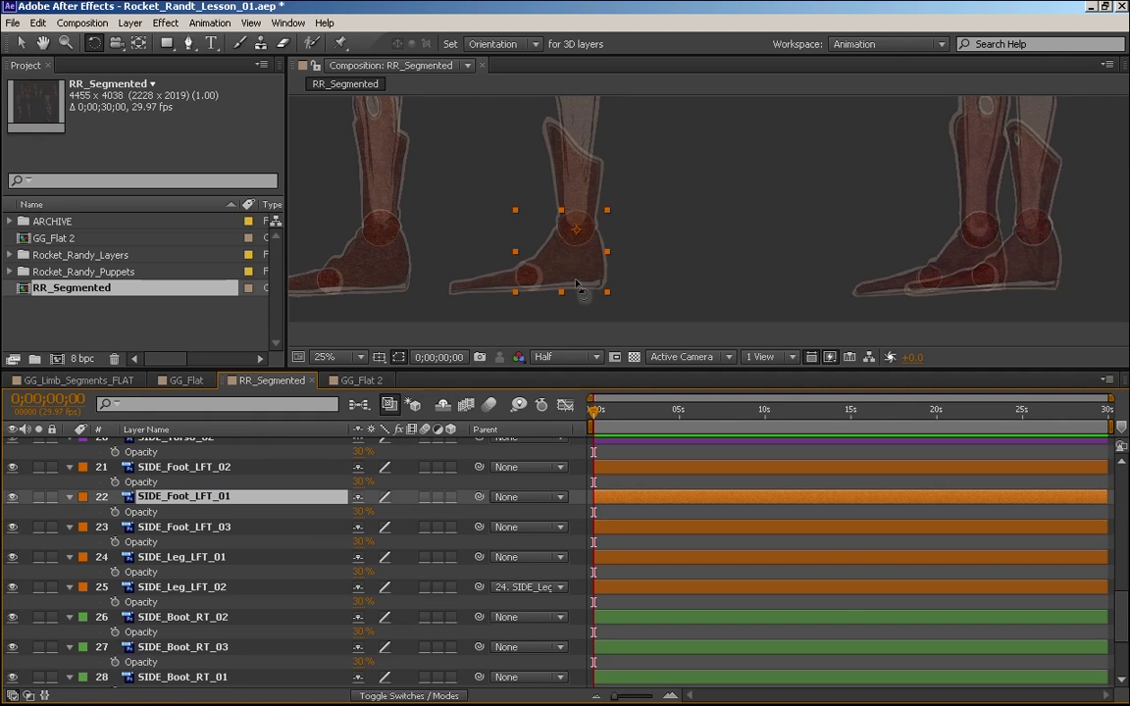
click(202, 529)
drag(478, 527, 201, 497)
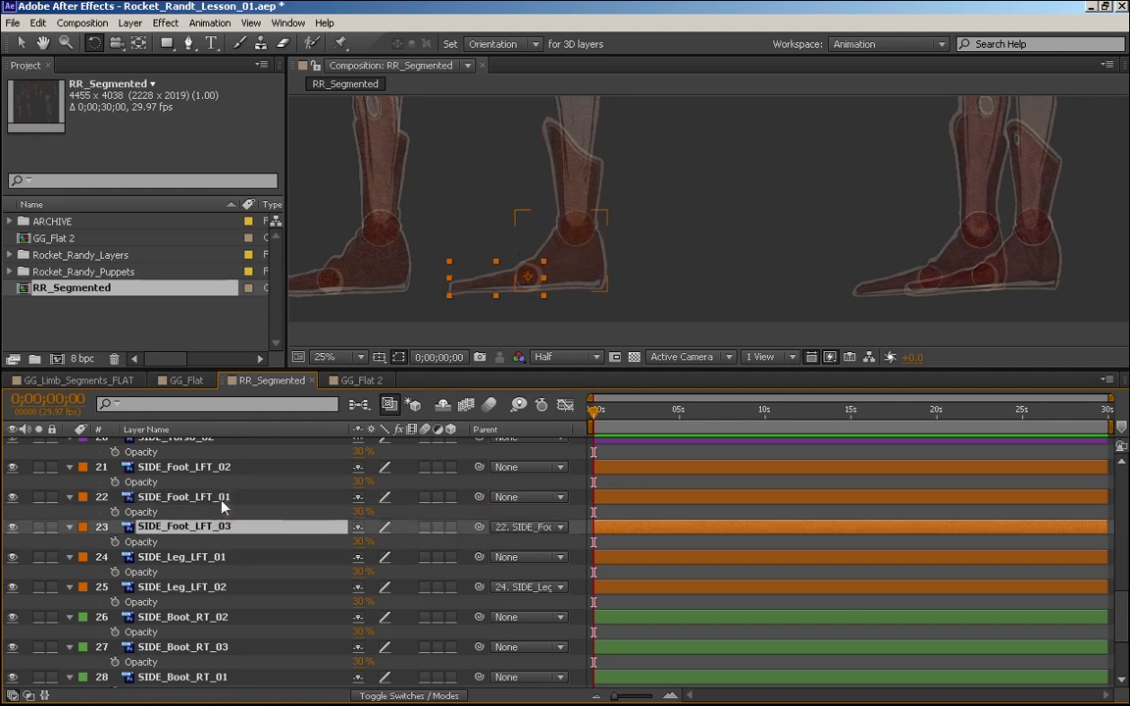
Identify the left foot segments in the composition and parent SIDE_Foot_LFT_02 to SIDE_Foot_LFT_01
click(208, 496)
click(194, 471)
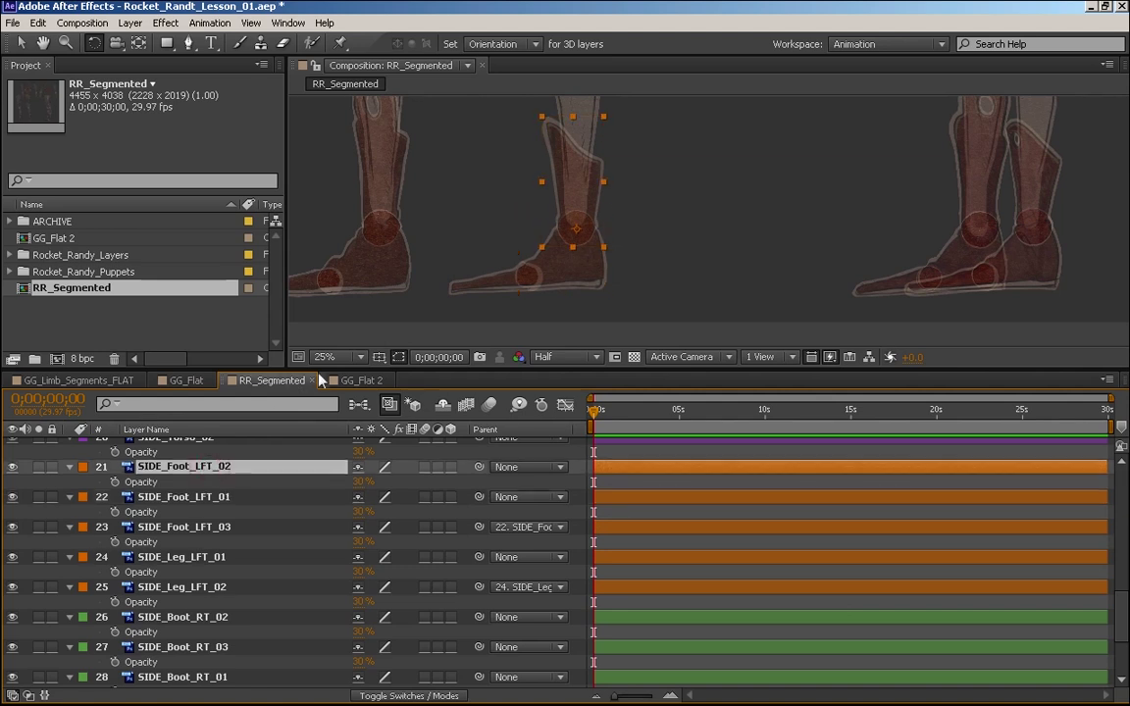
click(483, 285)
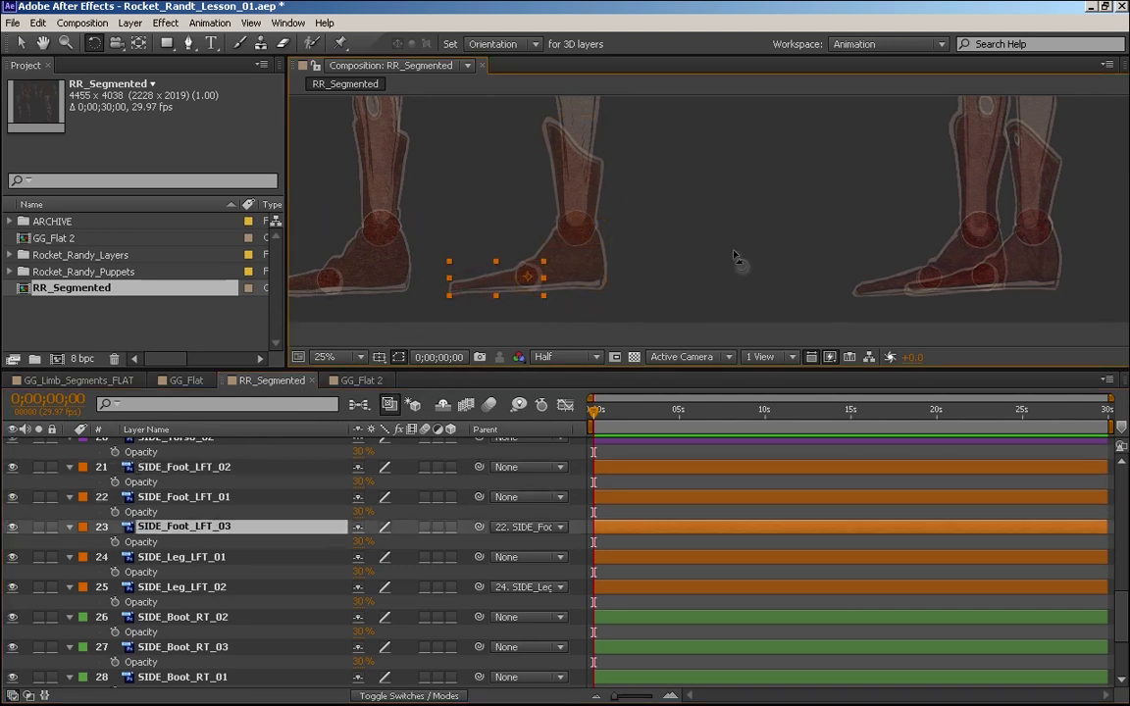
click(591, 278)
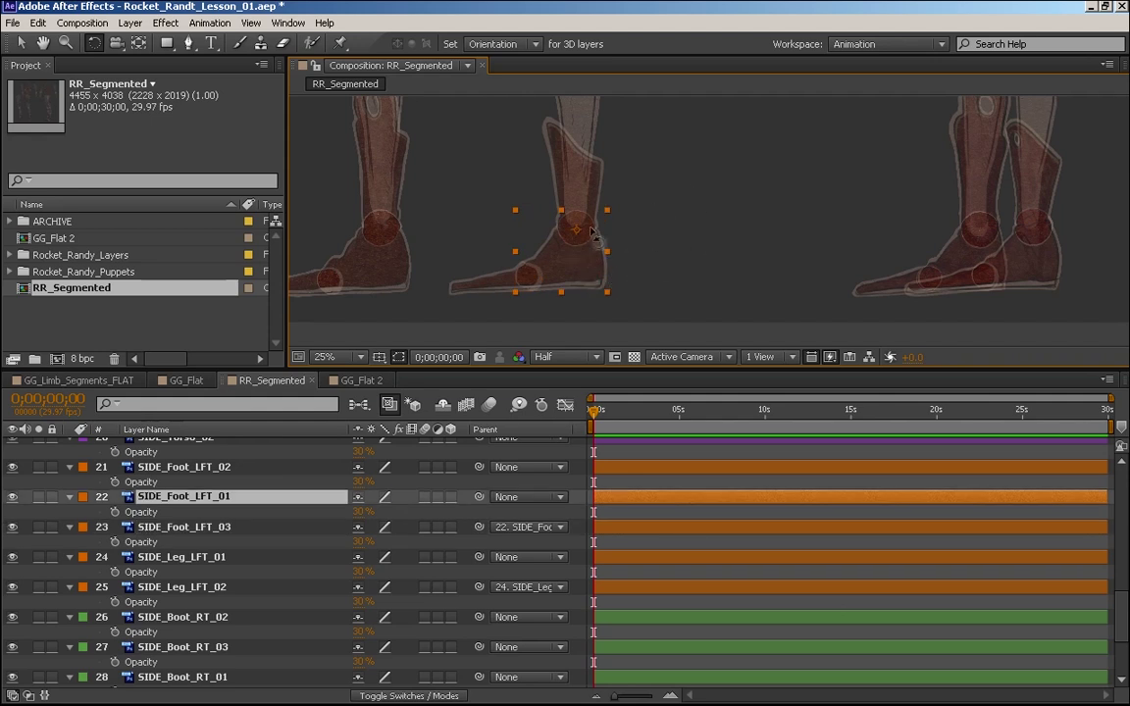
click(225, 472)
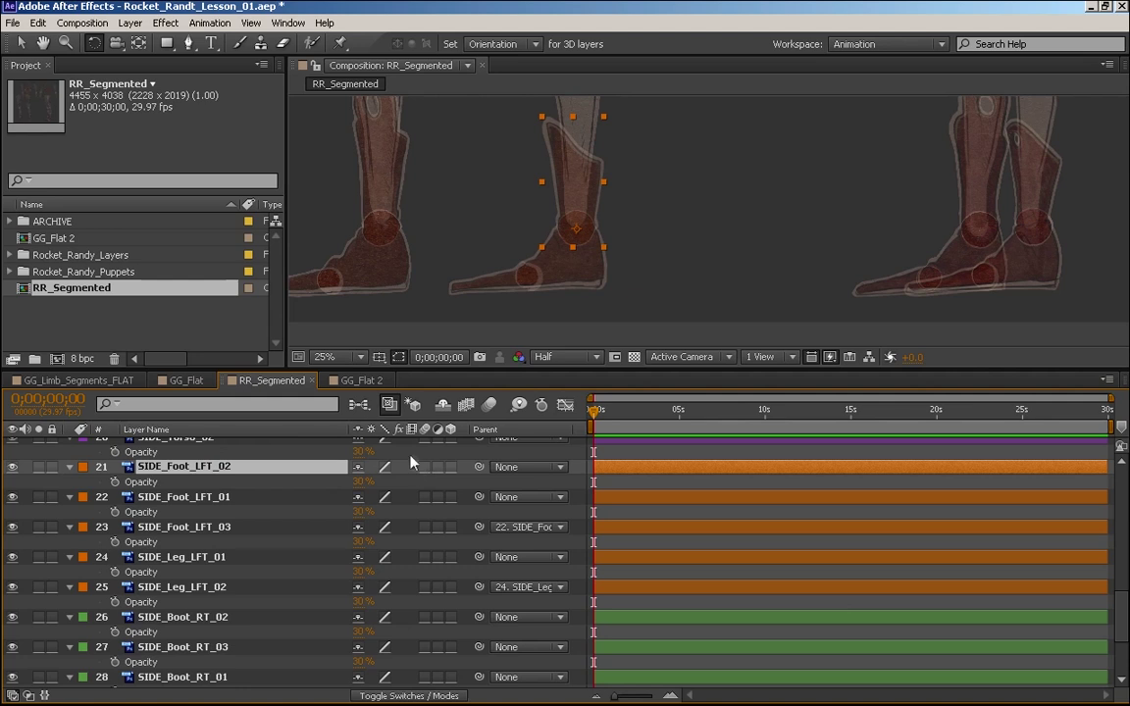
drag(475, 472, 211, 498)
Test-rotate SIDE_Foot_LFT_01 about the ankle, undoing the rotation
click(525, 263)
drag(579, 273, 608, 222)
key(ctrl+z)
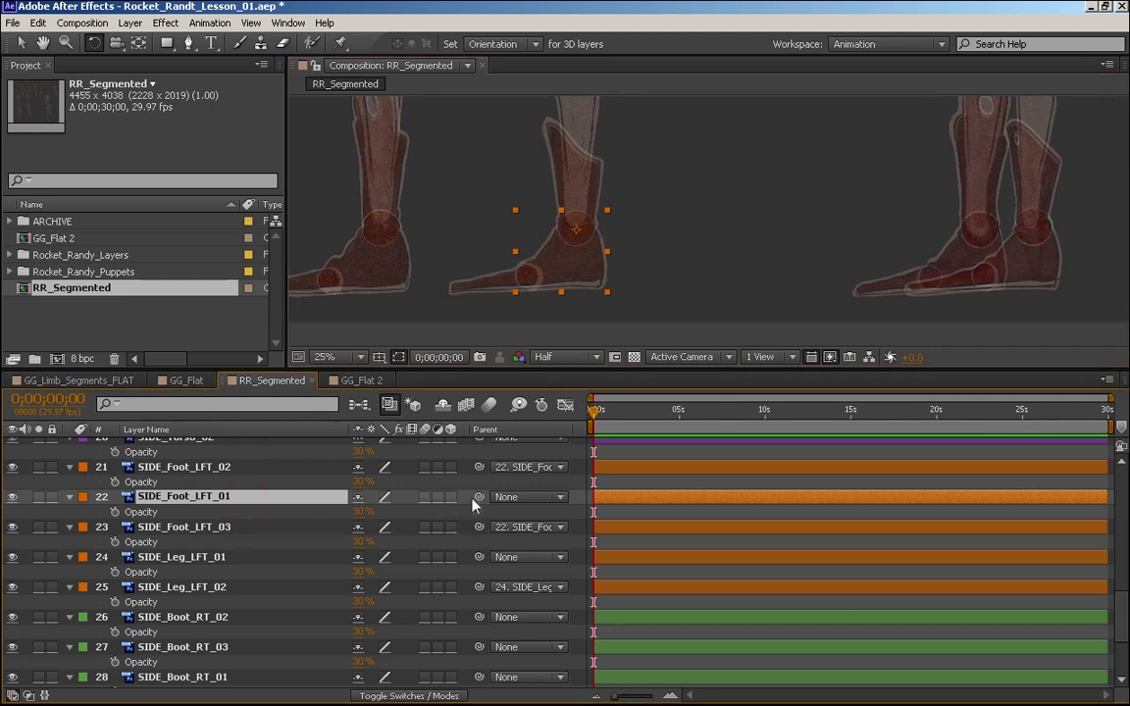
Parent SIDE_Foot_LFT_02 to SIDE_Leg_LFT_02 and test-rotate the boot shaft about the ankle, undoing each rotation
click(252, 475)
drag(478, 468, 221, 589)
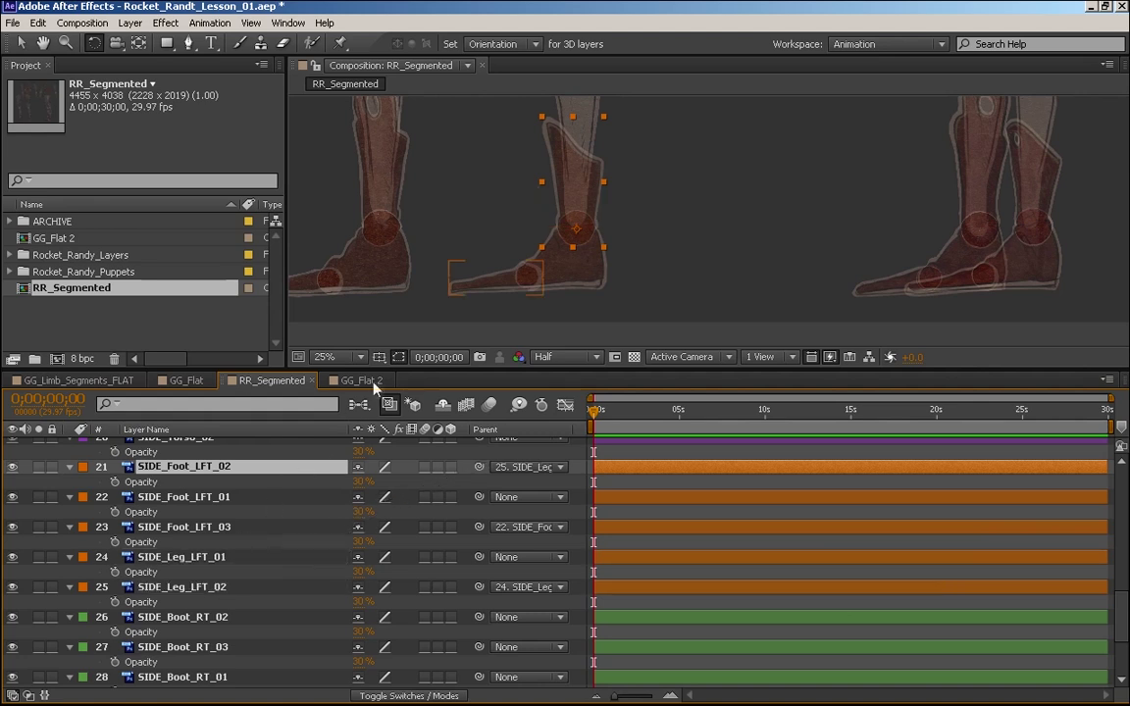
drag(579, 186, 583, 140)
key(ctrl+z)
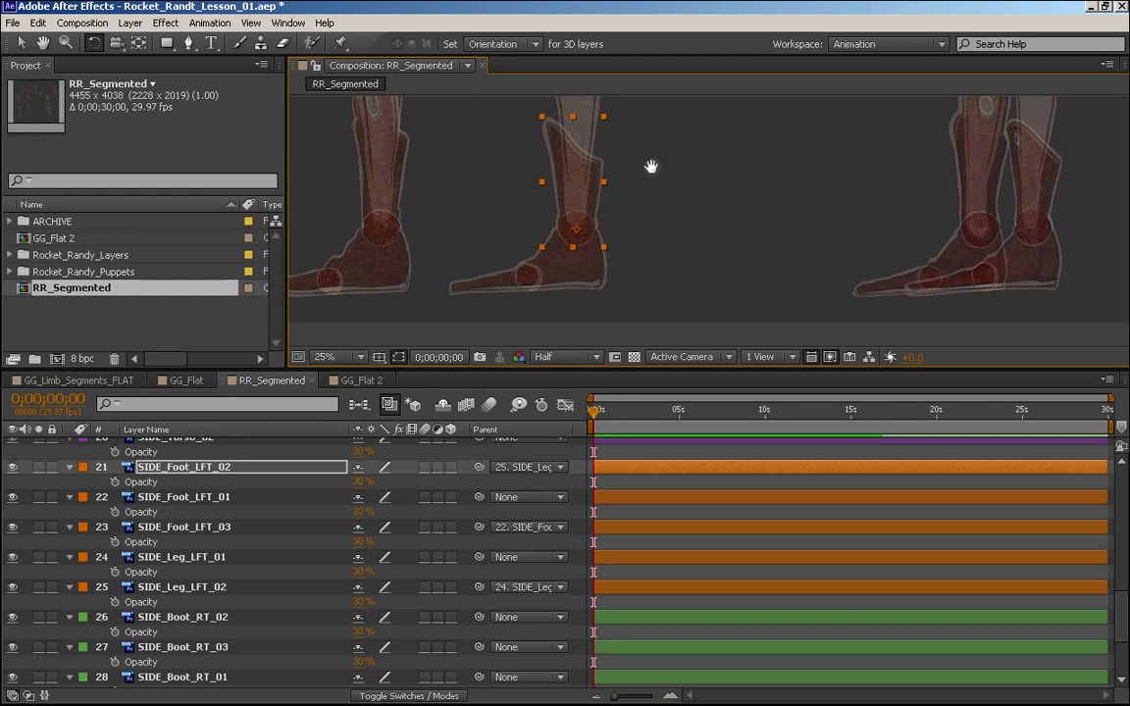
drag(654, 149, 633, 232)
click(561, 154)
drag(557, 172, 637, 152)
key(ctrl+z)
Parent SIDE_Foot_LFT_01 to SIDE_Leg_LFT_02
drag(645, 274, 657, 196)
click(206, 528)
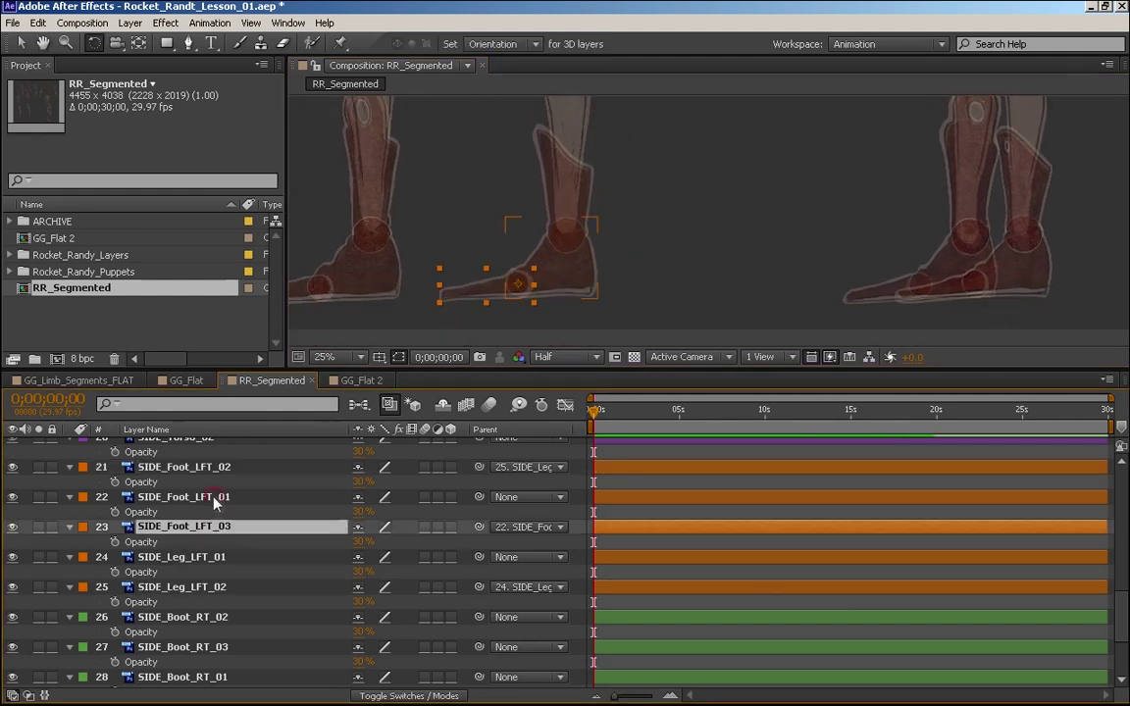
click(324, 495)
drag(473, 498, 223, 590)
Test-rotate the left foot upward and tilt the boot shaft slightly to follow it, undoing both rotations
drag(576, 280, 555, 257)
drag(585, 197, 580, 185)
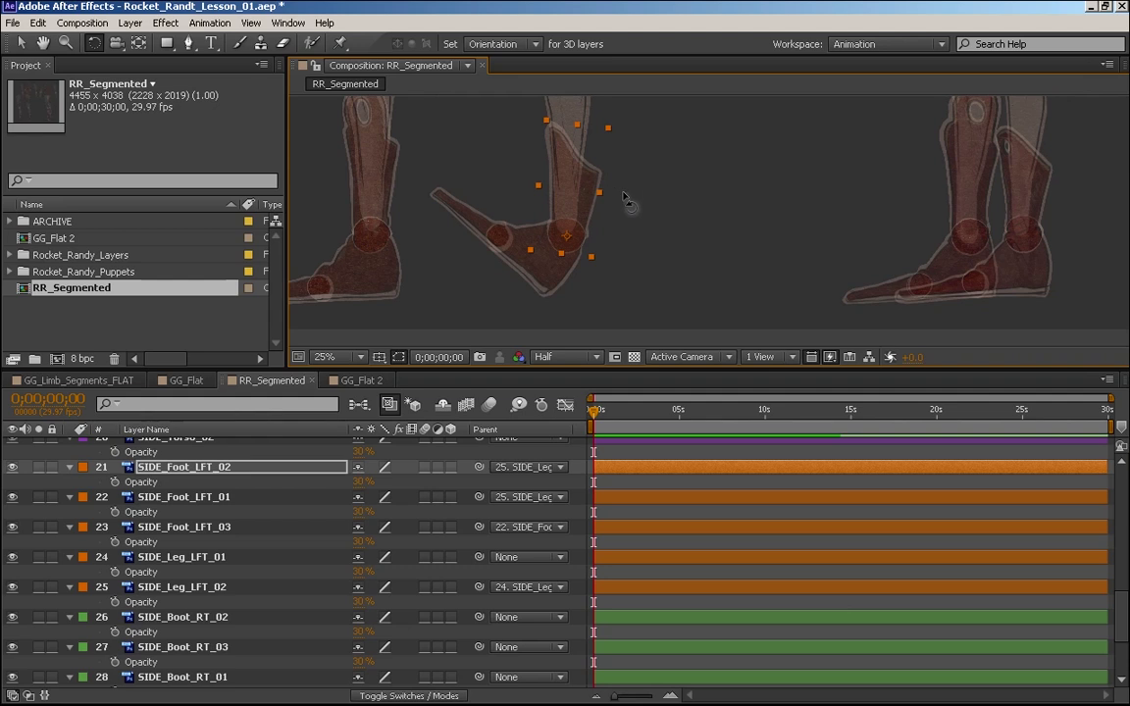
key(space)
drag(637, 211, 617, 232)
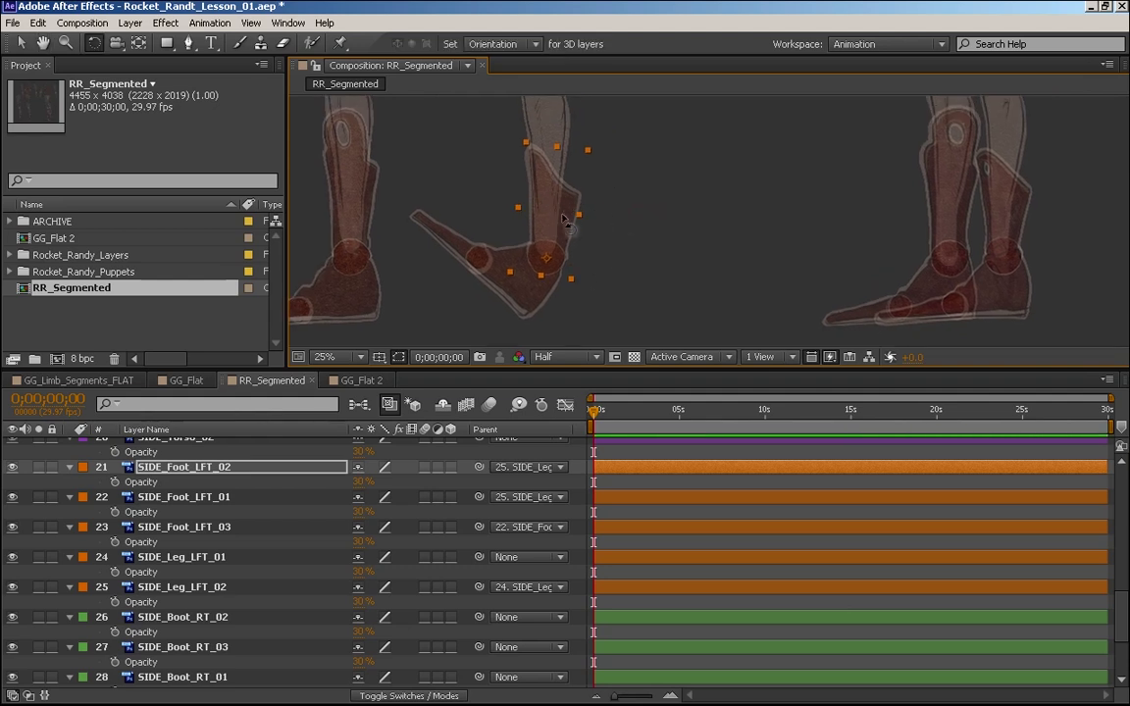
key(ctrl+z)
key(ctrl+z)
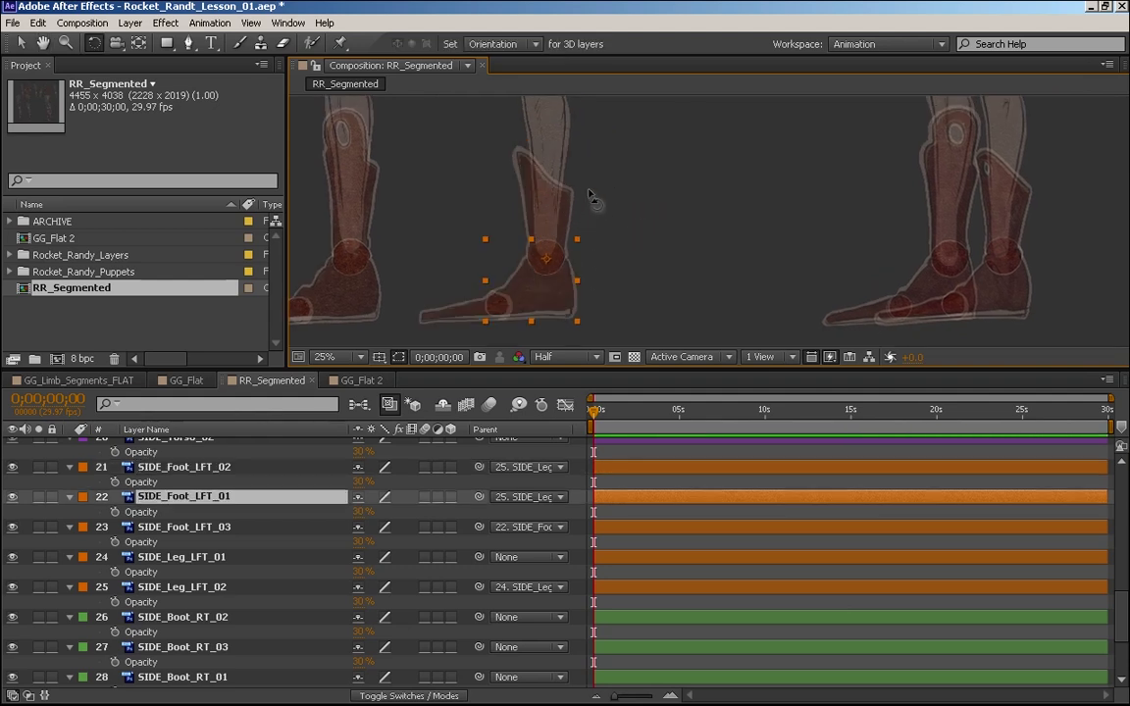
Try parenting the boot shaft layer SIDE_Foot_LFT_02 to SIDE_Foot_LFT_01 instead of the leg
click(538, 192)
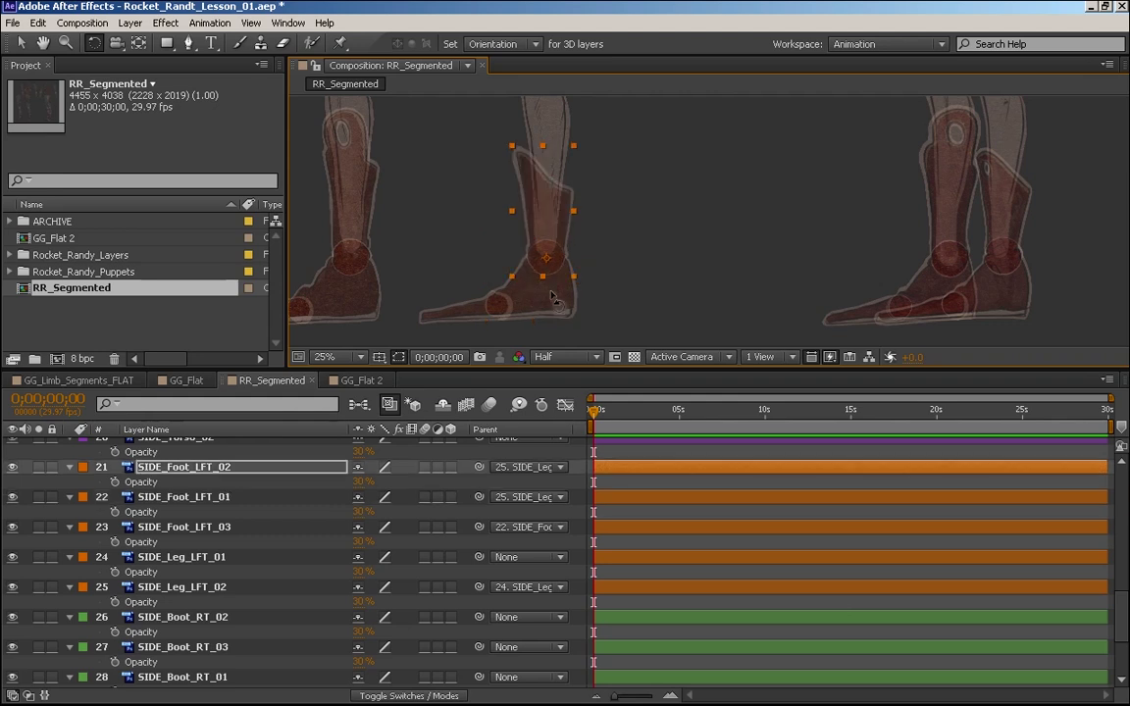
click(296, 466)
drag(186, 544, 213, 503)
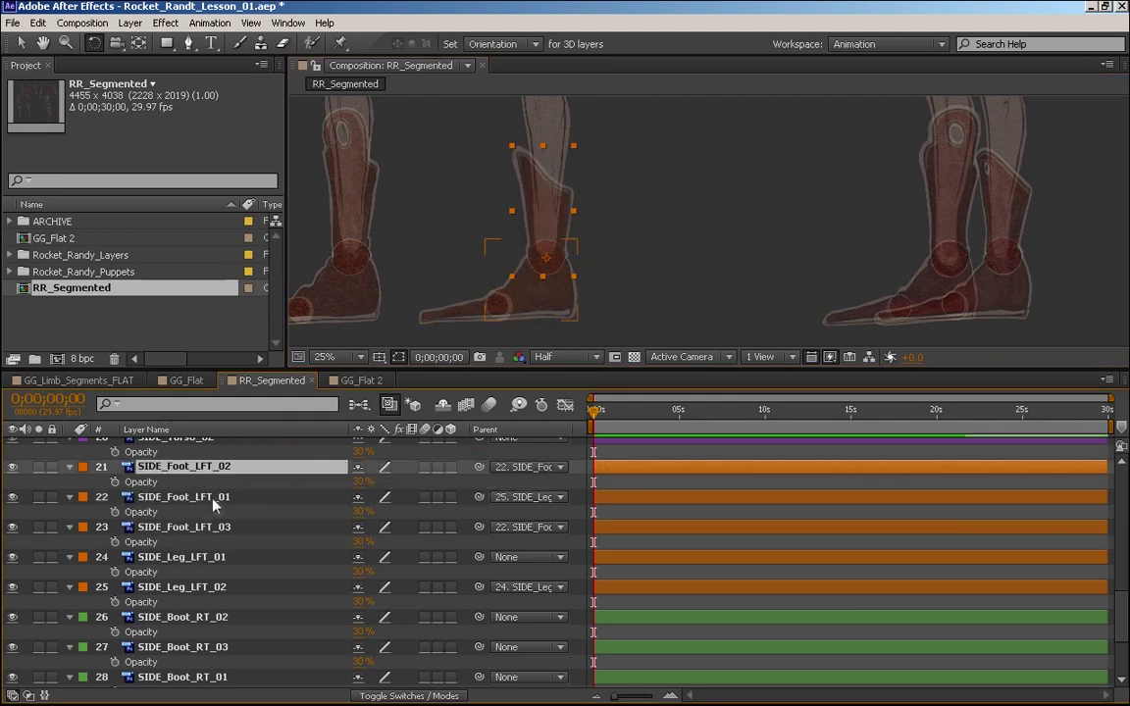
Test-rotate the left foot and realign its boot shaft with the leg, undoing the rotations and the shaft's reparenting
click(213, 498)
drag(559, 299, 522, 290)
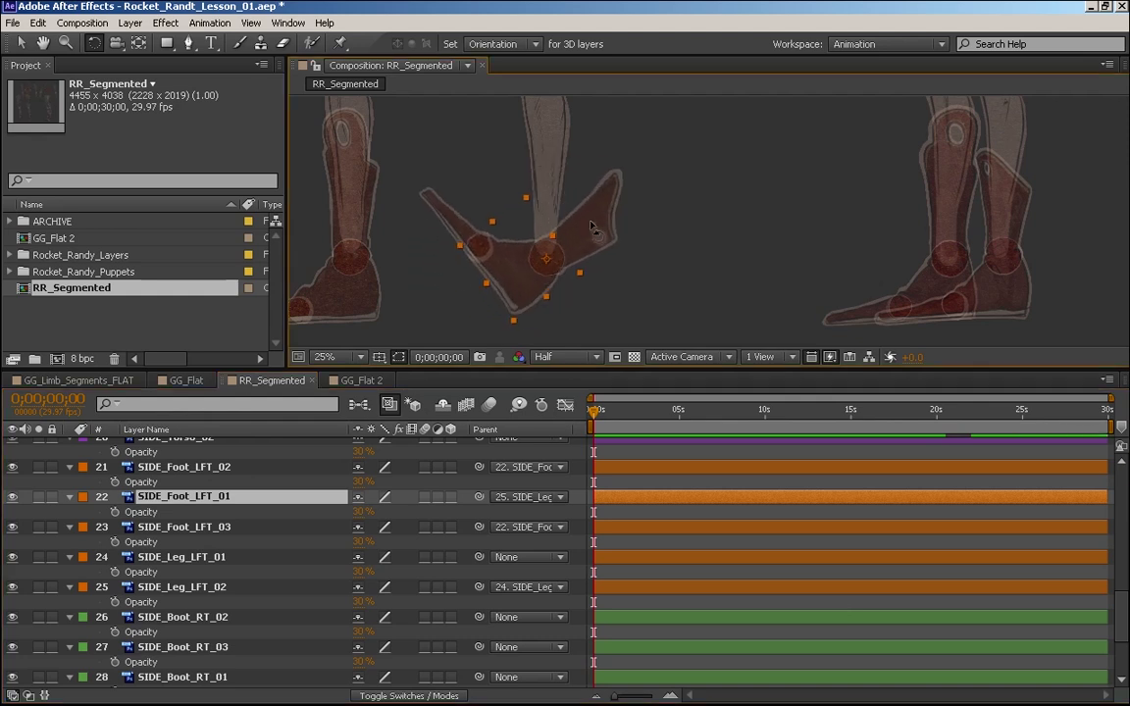
click(610, 241)
drag(577, 203, 554, 193)
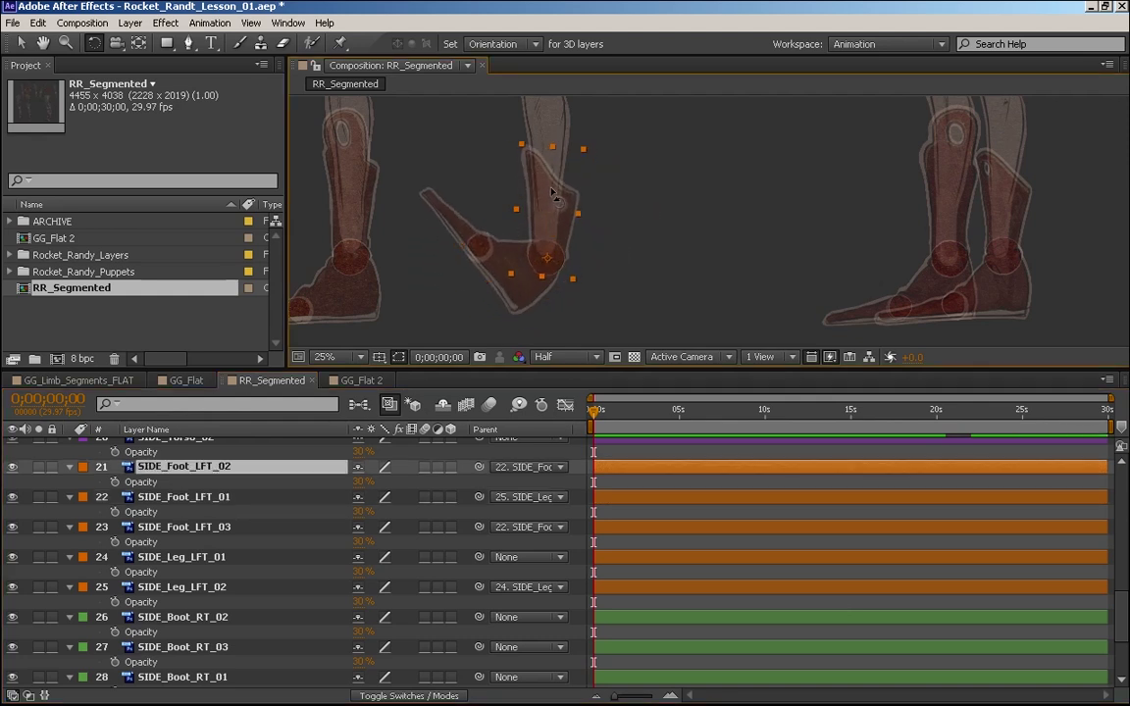
key(ctrl+z)
key(ctrl+z)
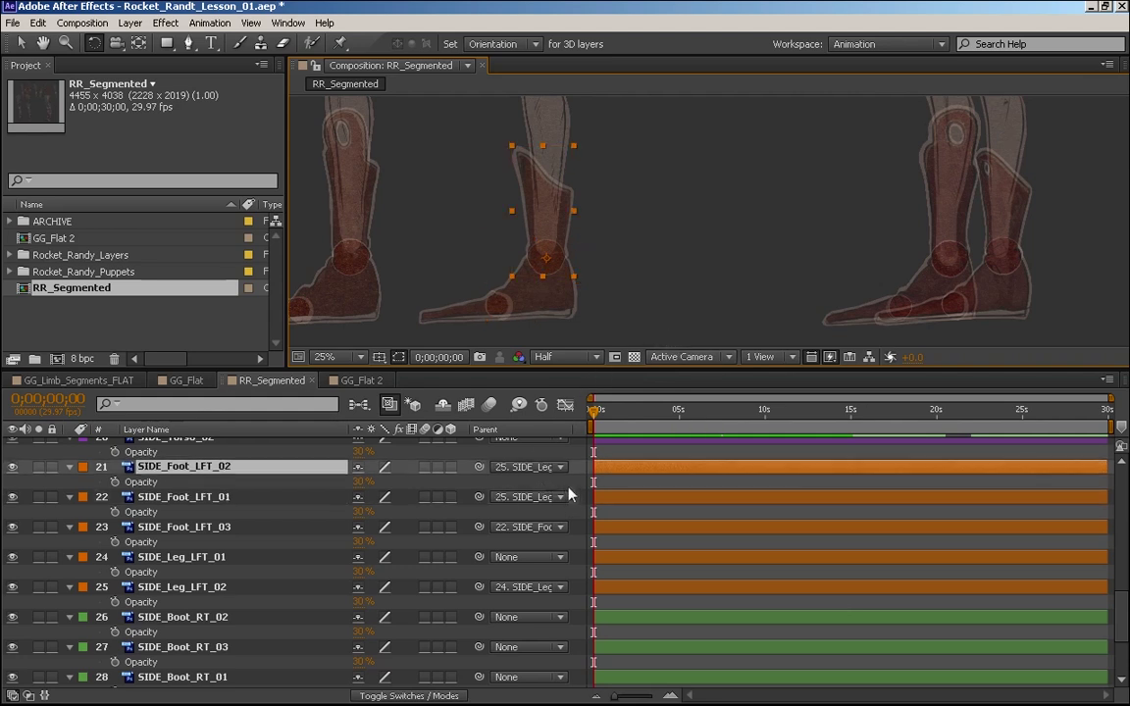
Test-rotate the toe layer SIDE_Foot_LFT_03 about its joint, undoing the rotation
click(569, 494)
drag(462, 320, 457, 255)
key(ctrl+z)
Examine all the segmented figures as a whole in a maximized composition view
drag(579, 164, 582, 251)
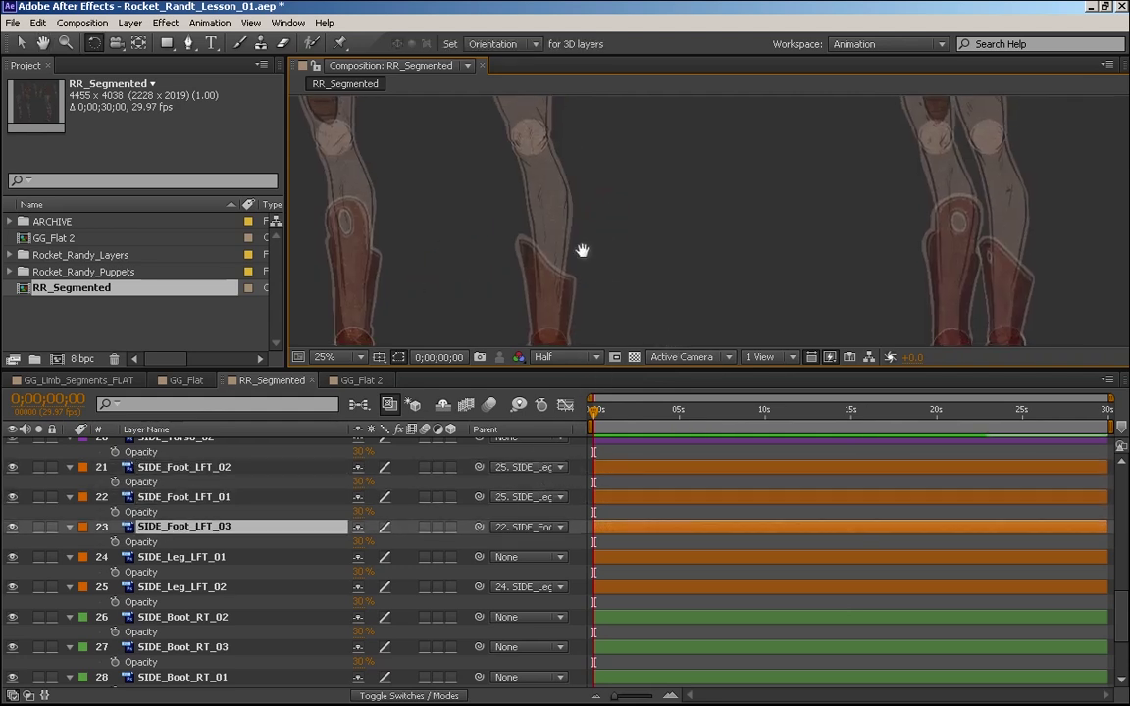
scroll(583, 251, down, 1)
key(h)
drag(802, 153, 782, 239)
key(w)
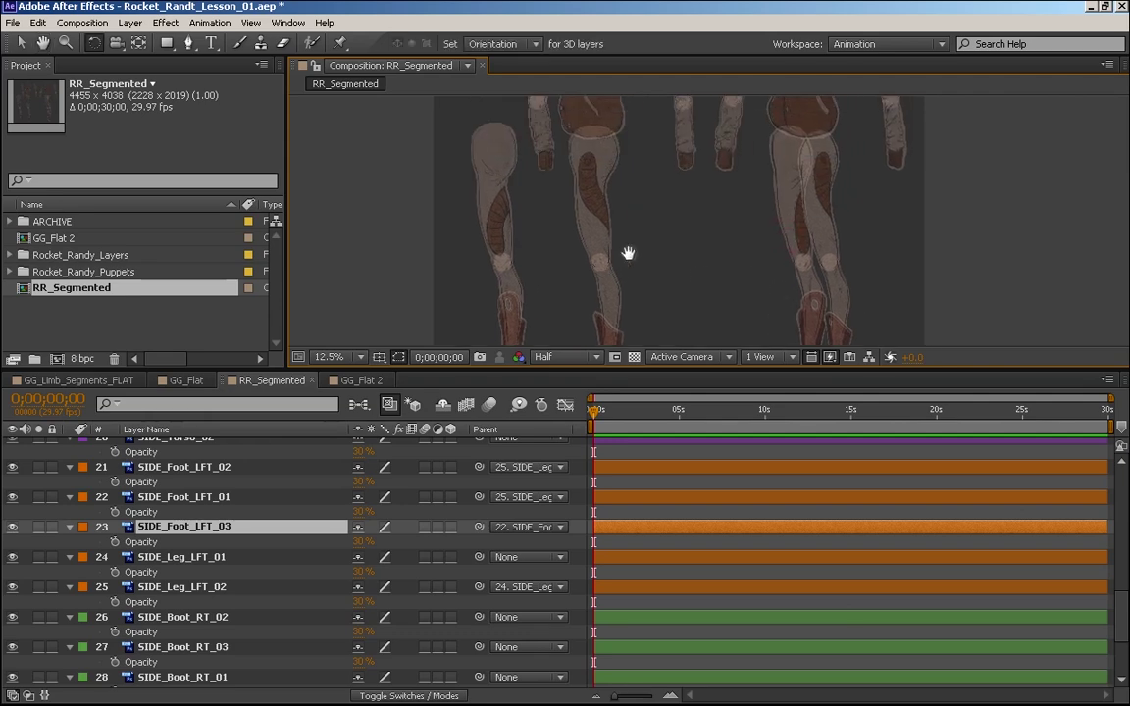
key(grave)
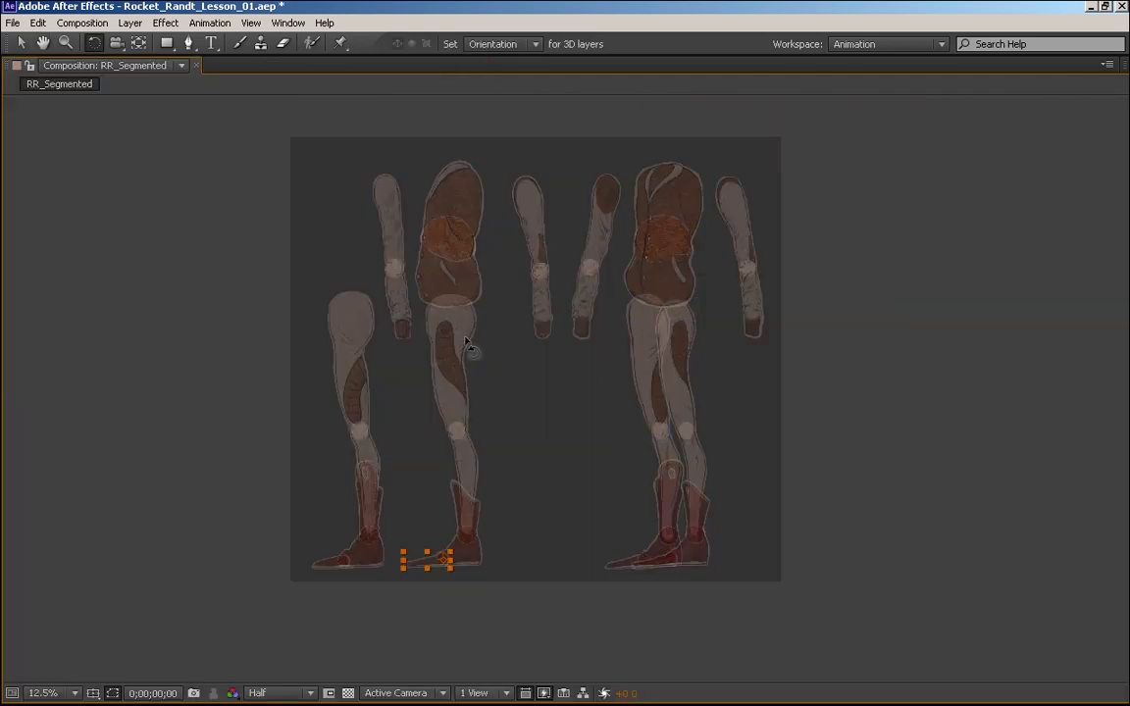
scroll(467, 343, up, 1)
key(h)
drag(535, 456, 598, 380)
key(w)
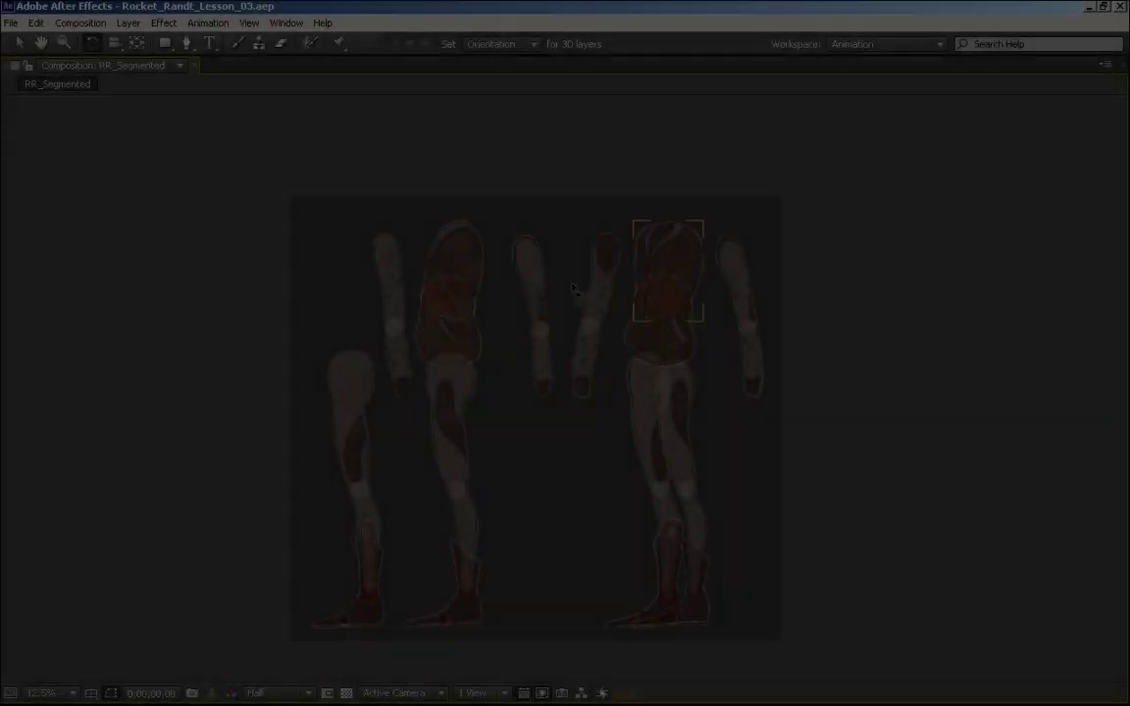
key(grave)
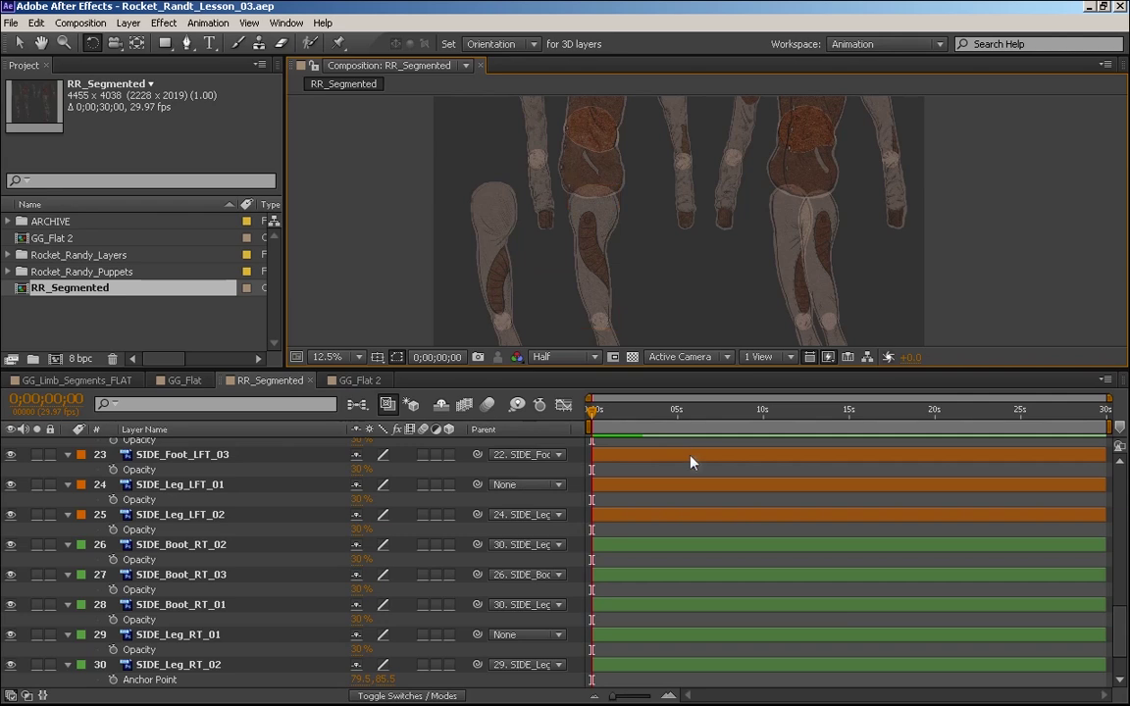
key(grave)
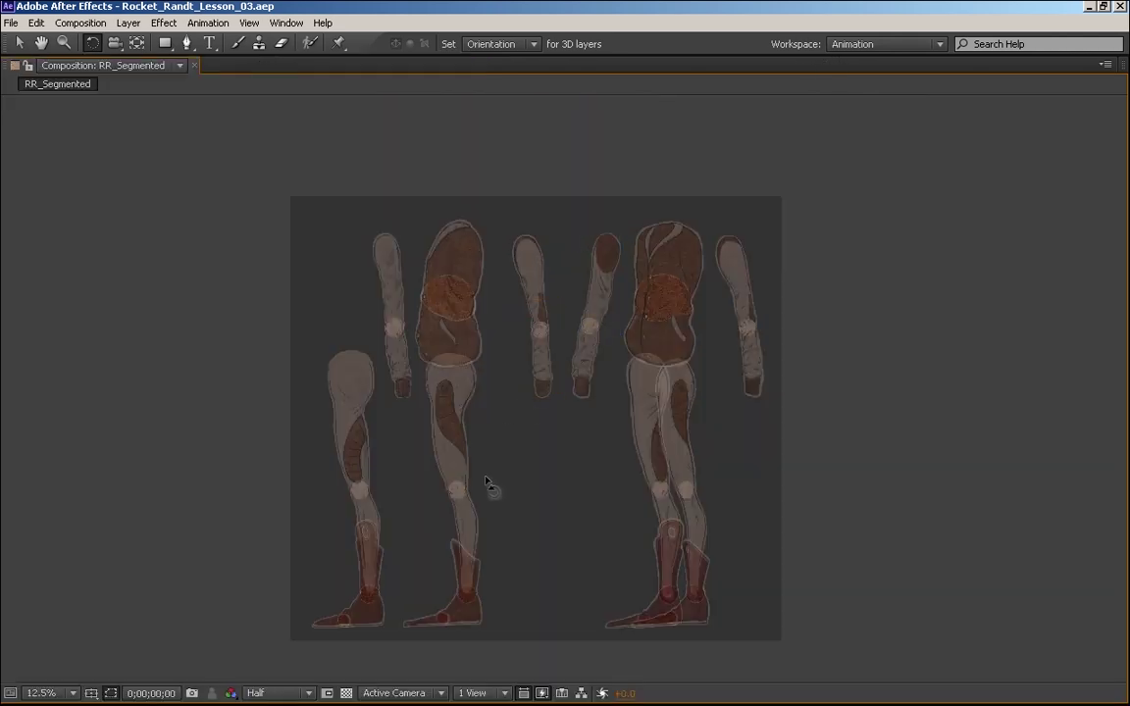
Test-rotate the leg and boot segments of the side-view legs about their joints, undoing the rotations
scroll(567, 473, up, 1)
key(space)
drag(535, 454, 614, 140)
mouse_move(176, 523)
mouse_down()
mouse_move(204, 505)
mouse_move(179, 518)
mouse_up()
key(ctrl+z)
drag(278, 524, 293, 350)
key(ctrl+z)
key(ctrl+z)
drag(265, 310, 433, 251)
key(ctrl+z)
Test-rotate the shin, foot and toe segments of the two overlapping legs about their knee, ankle and toe joints
key(space)
drag(549, 481, 149, 521)
drag(514, 403, 481, 342)
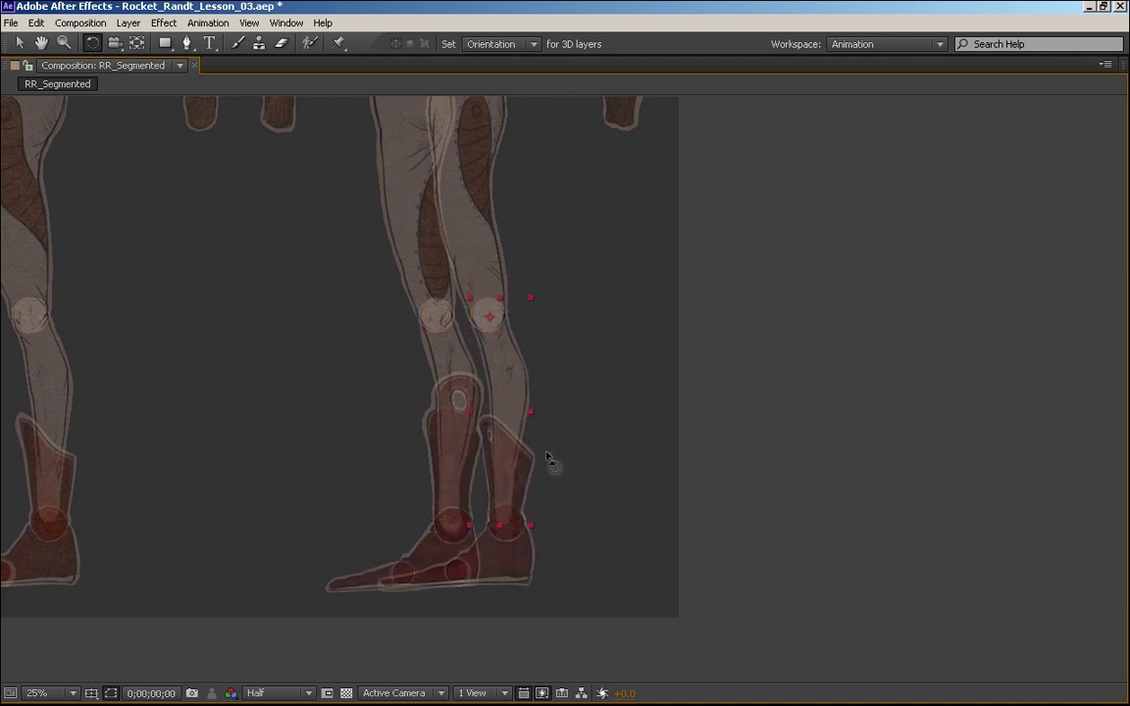
drag(514, 580, 600, 538)
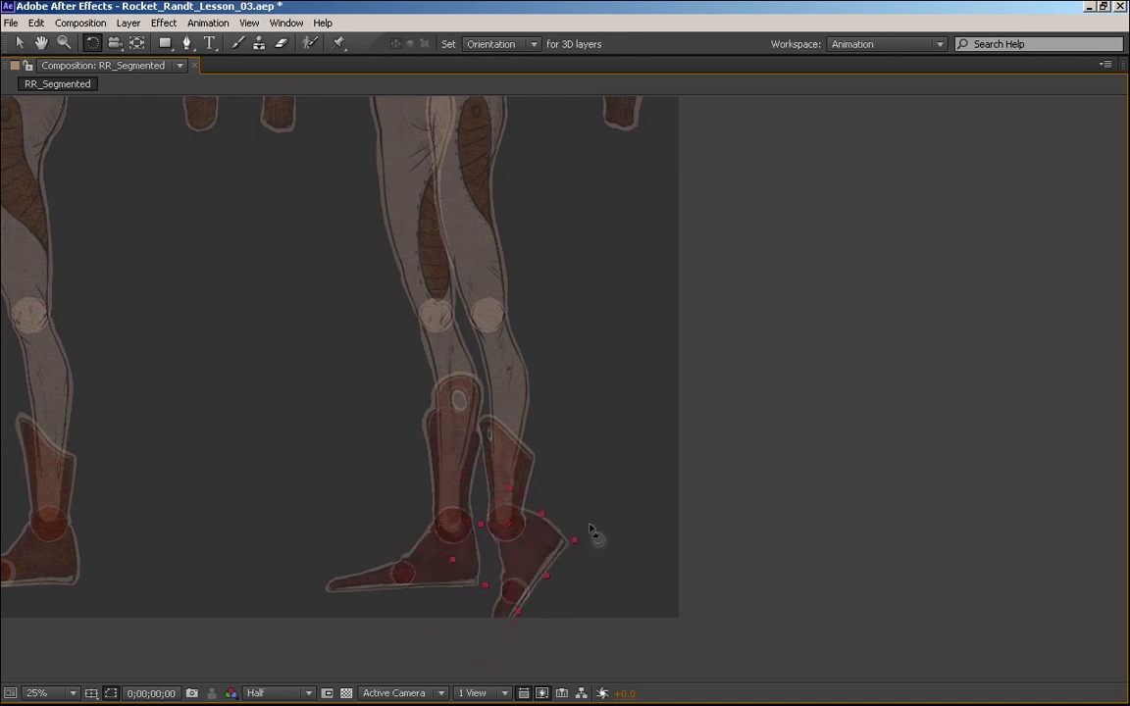
drag(422, 587, 438, 504)
key(ctrl+z)
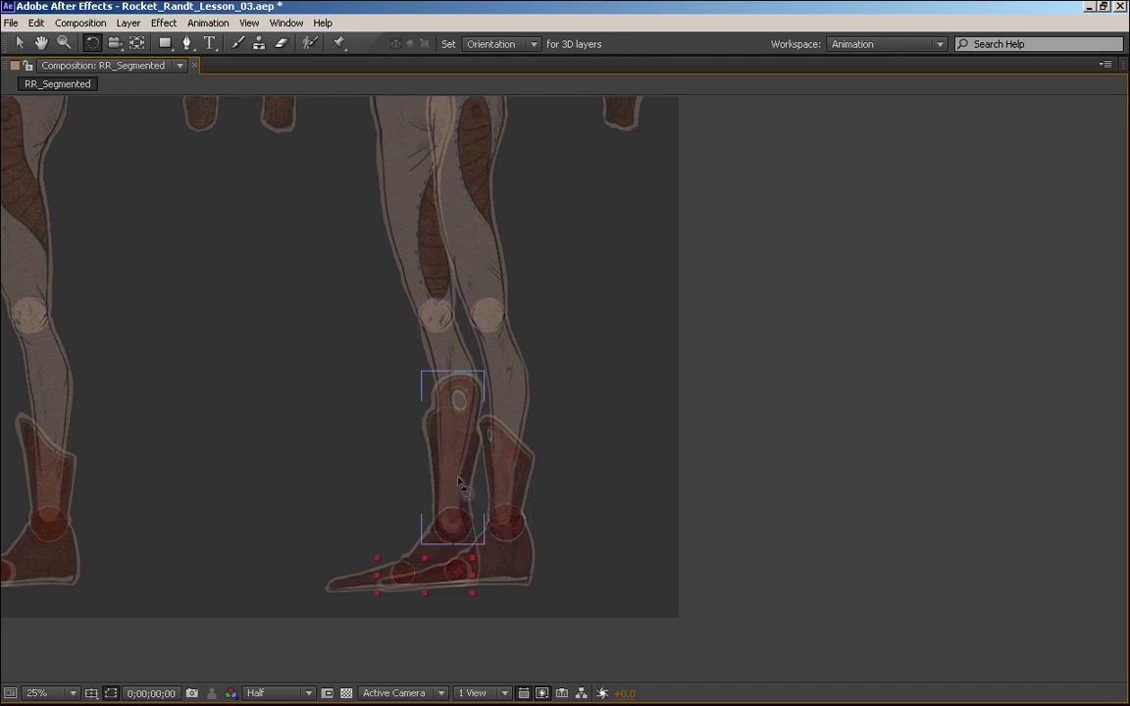
drag(431, 548, 393, 456)
drag(358, 582, 356, 618)
Examine the torso and arm segments of the figures
key(h)
drag(390, 566, 442, 419)
drag(230, 557, 366, 588)
key(w)
key(h)
drag(444, 355, 505, 573)
drag(390, 624, 469, 505)
key(h)
drag(433, 377, 320, 527)
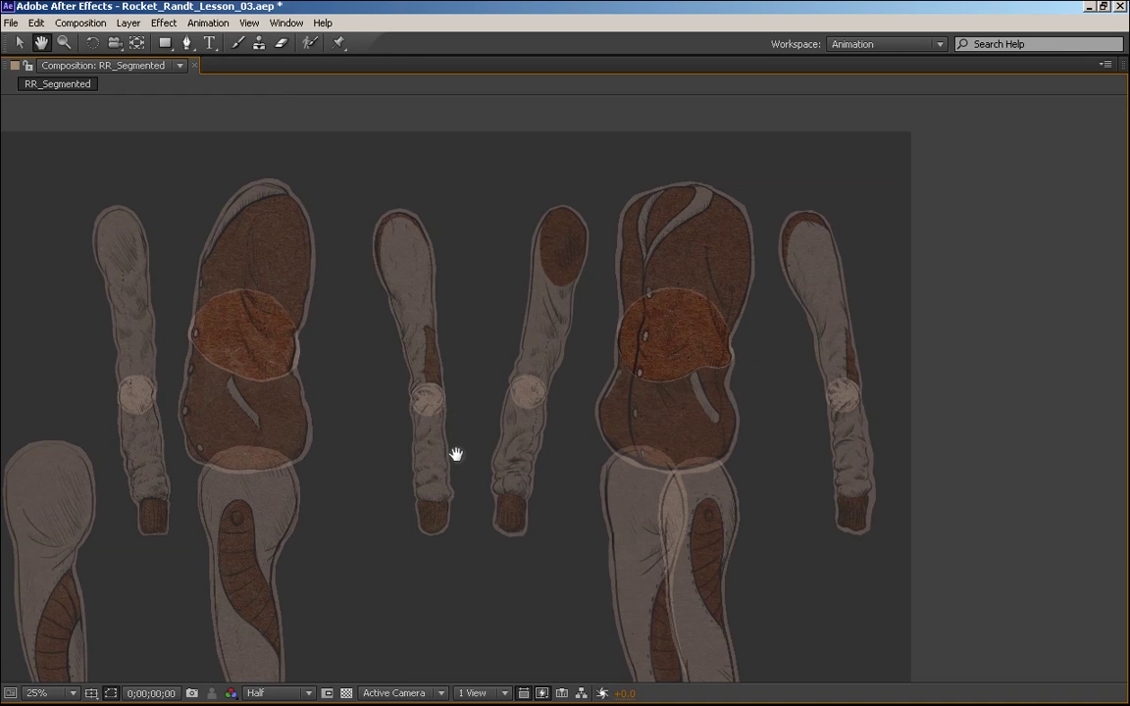
Test-rotate the unrigged side-view arm segments to check their pivots, undoing the rotations
key(w)
click(434, 472)
key(h)
drag(441, 482, 461, 505)
key(w)
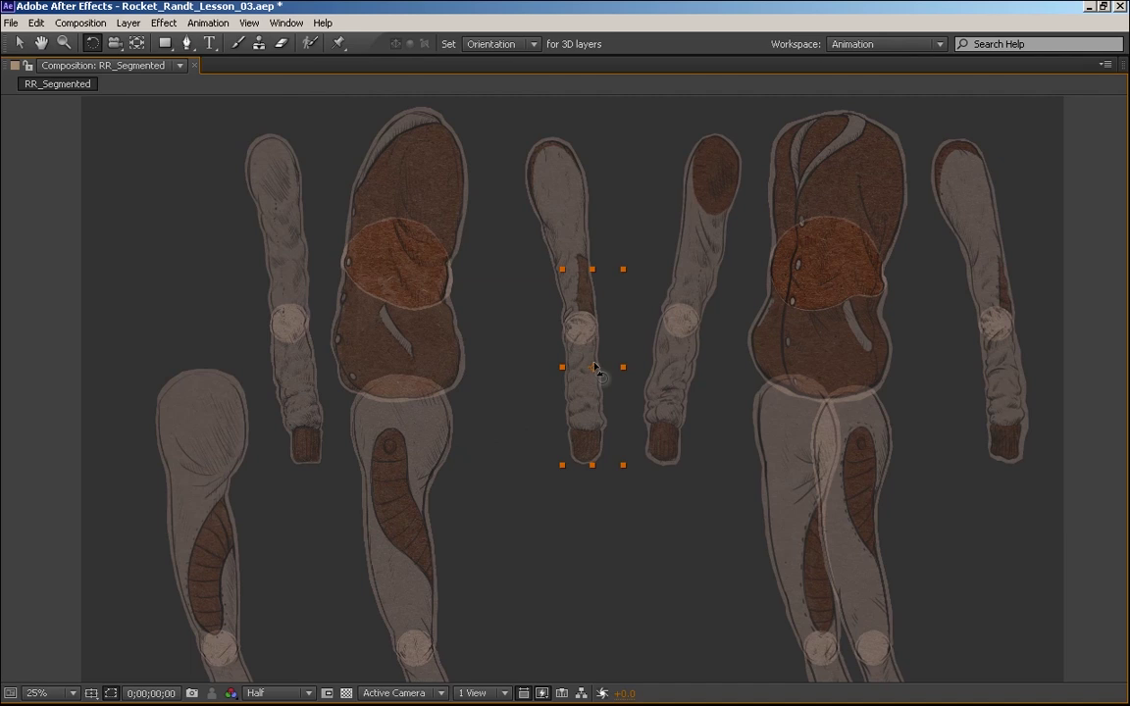
drag(472, 596, 490, 394)
click(292, 523)
mouse_move(291, 523)
mouse_down()
mouse_move(339, 467)
mouse_move(383, 442)
mouse_move(414, 443)
mouse_move(401, 447)
mouse_up()
key(ctrl+z)
key(ctrl+z)
Restore the full panel layout with the right side-view arm enlarged to 50%
key(h)
drag(404, 360, 315, 573)
drag(323, 455, 328, 532)
key(v)
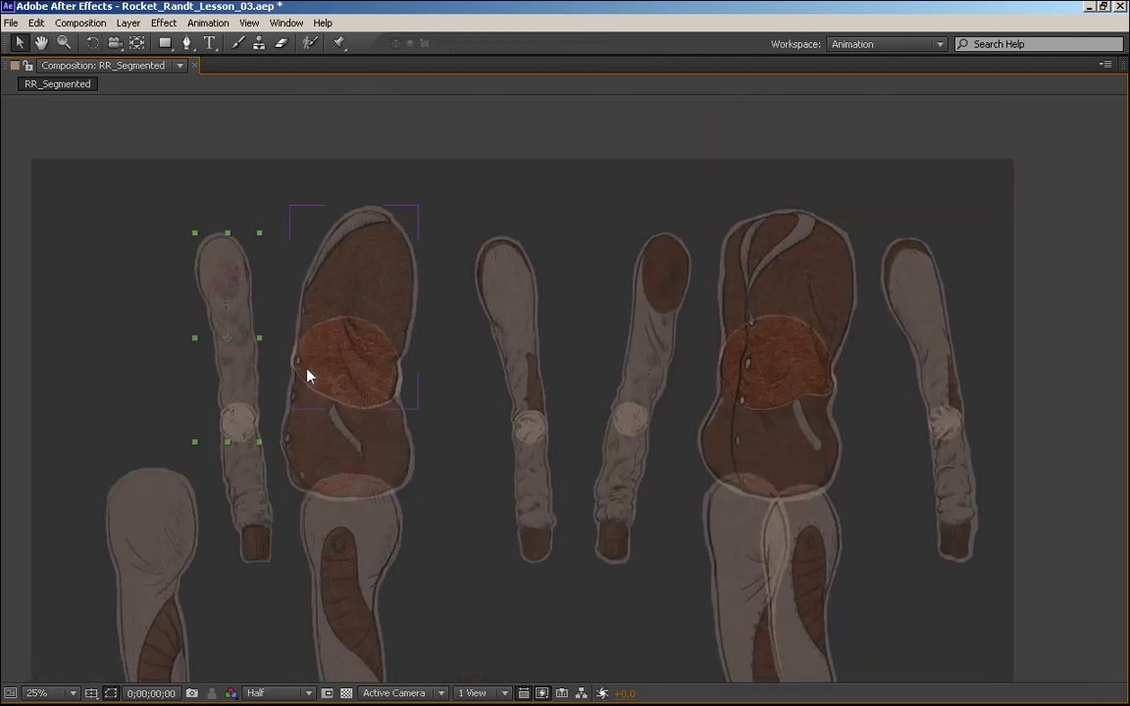
key(period)
key(space)
drag(328, 380, 809, 443)
key(grave)
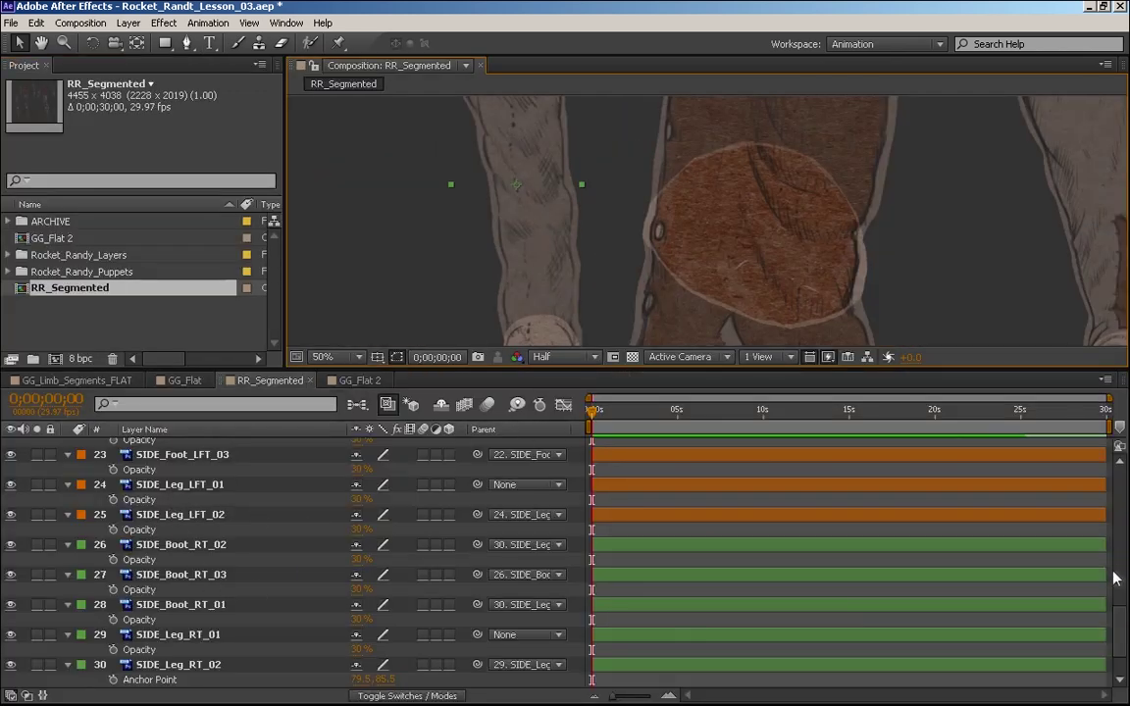
Parent SIDE_Arm_RT_01 to SIDE_Arm_RT_02
scroll(685, 660, down, 2)
click(652, 664)
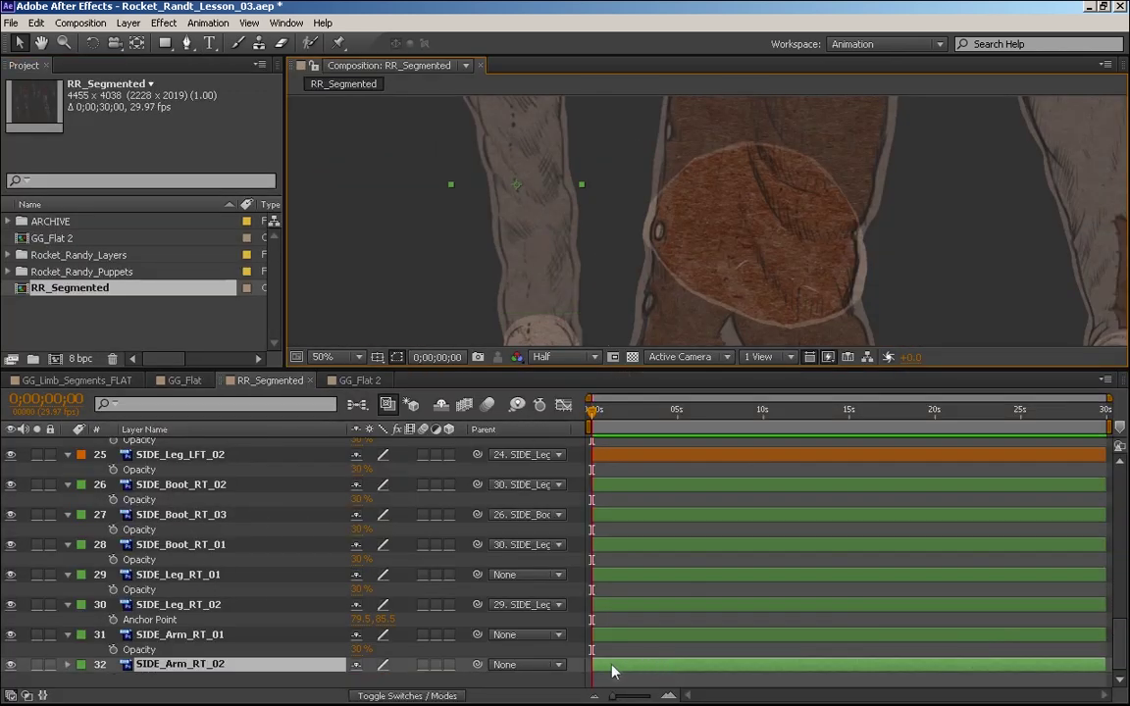
scroll(191, 667, up, 1)
key(h)
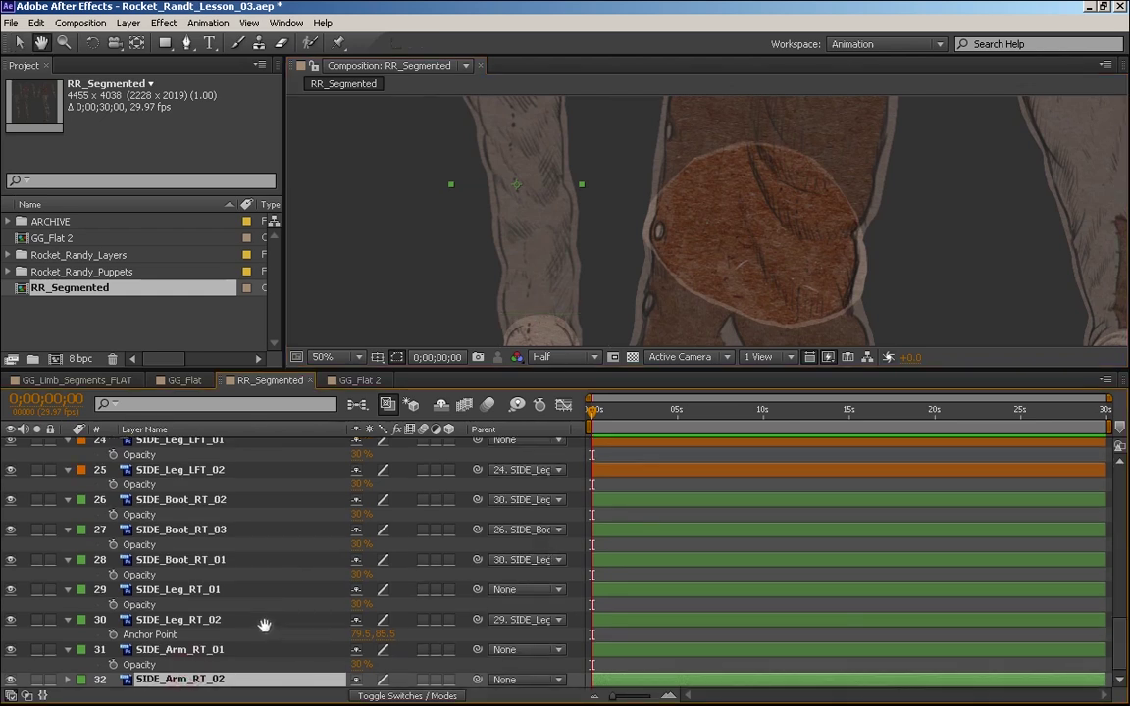
key(v)
click(252, 651)
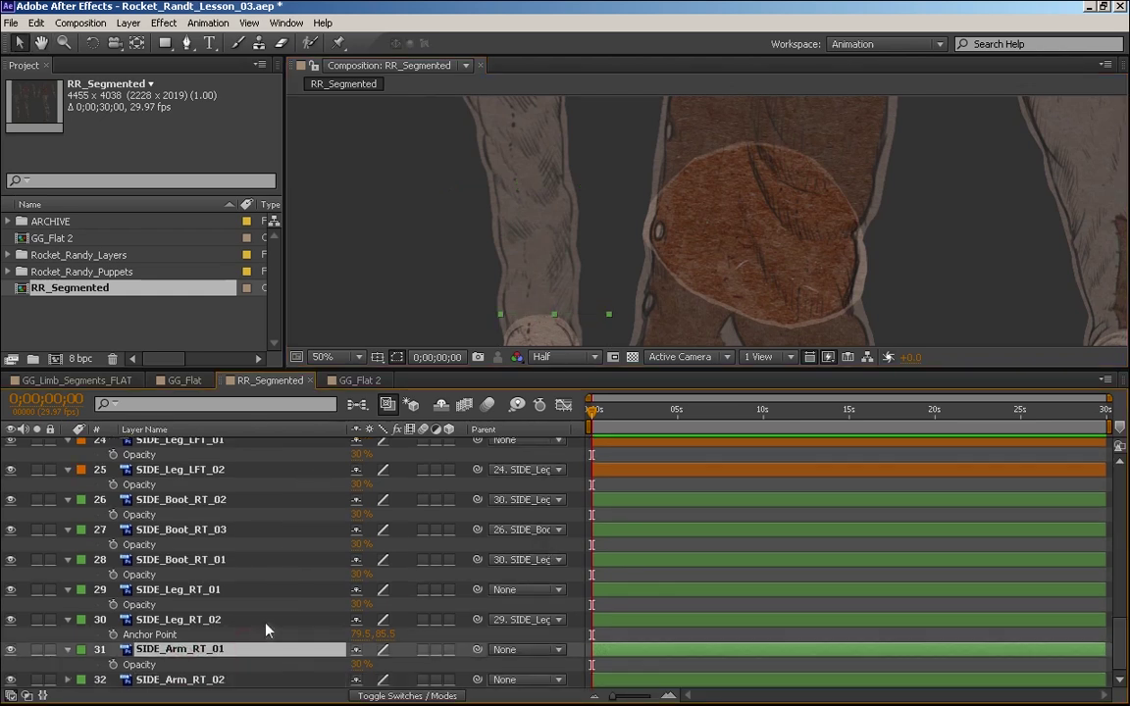
click(281, 650)
drag(475, 650, 236, 682)
Select the two right arm segments in turn to identify the upper arm and forearm in the composition
click(220, 687)
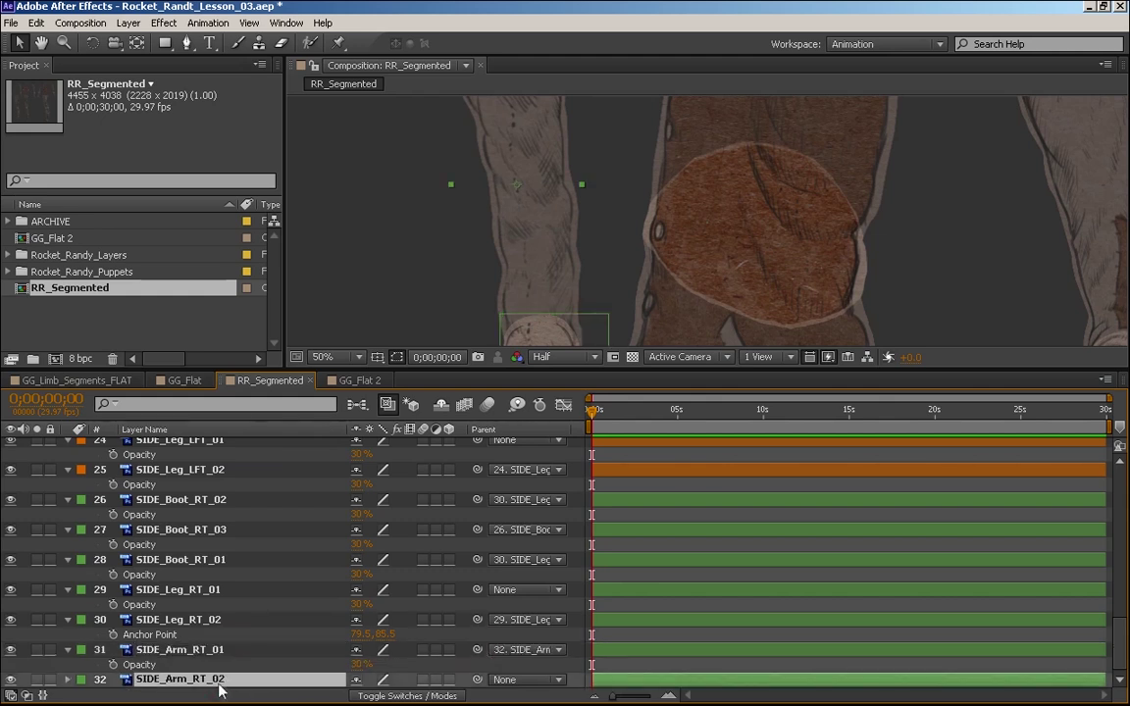
key(comma)
key(space)
drag(730, 281, 691, 160)
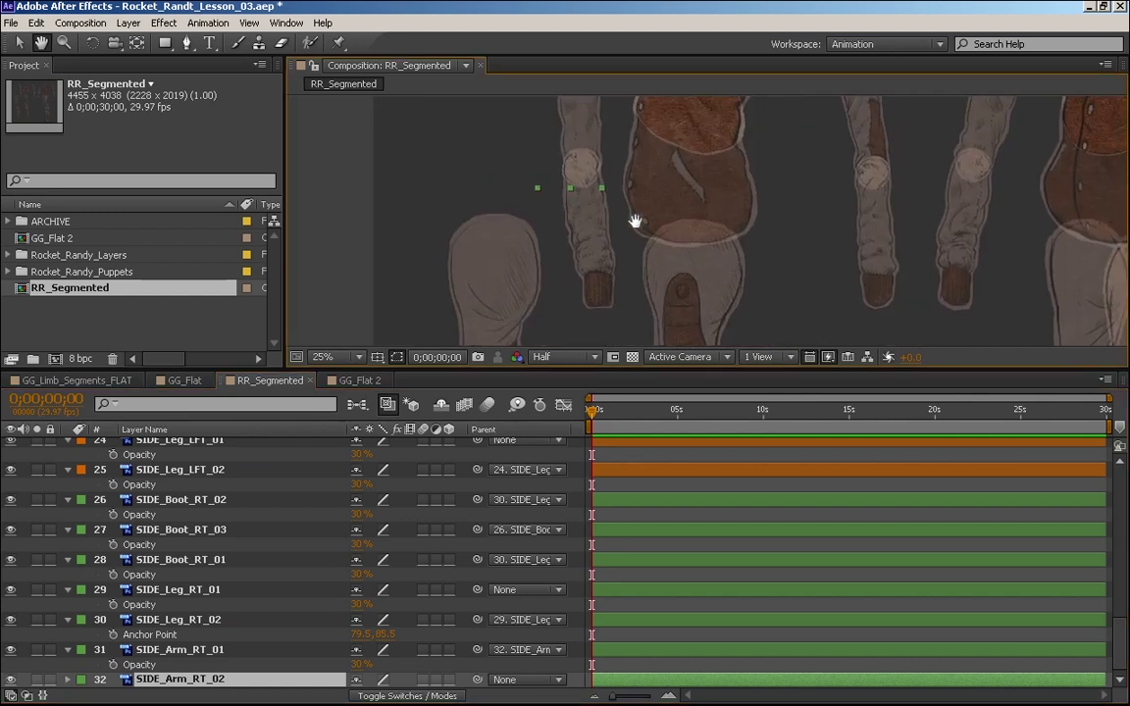
click(603, 263)
drag(793, 269, 623, 260)
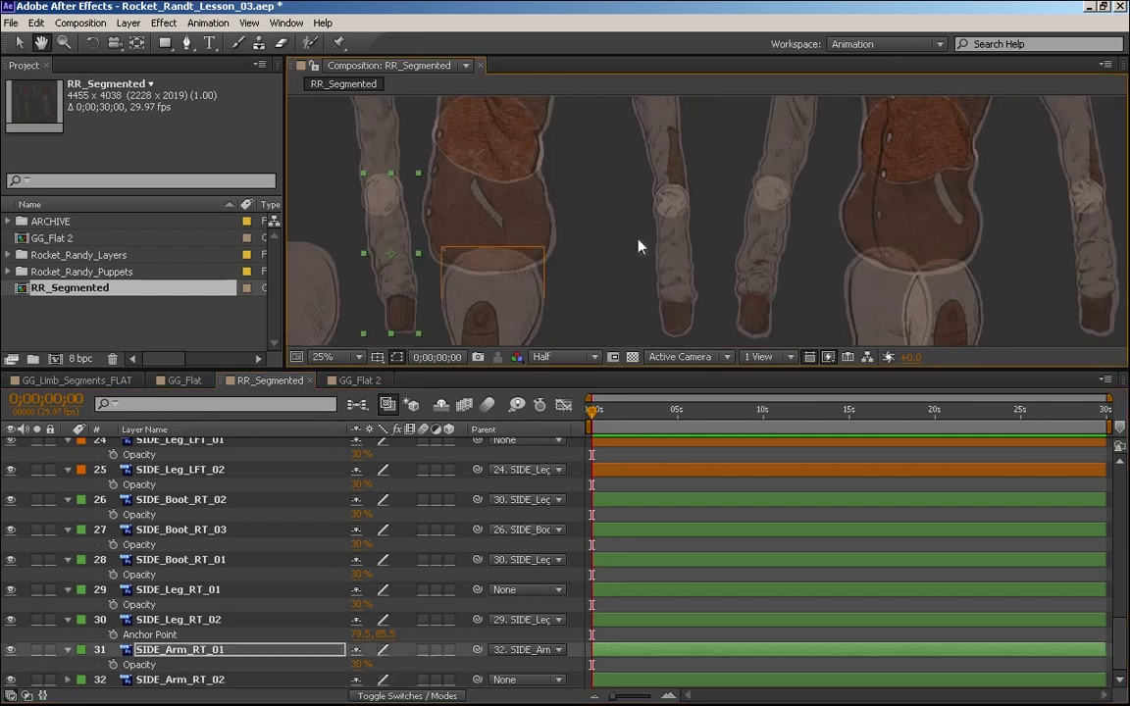
Parent the forearm layer SIDE_Arm_LFT_02 to the upper arm layer SIDE_Arm_LFT_01
click(666, 152)
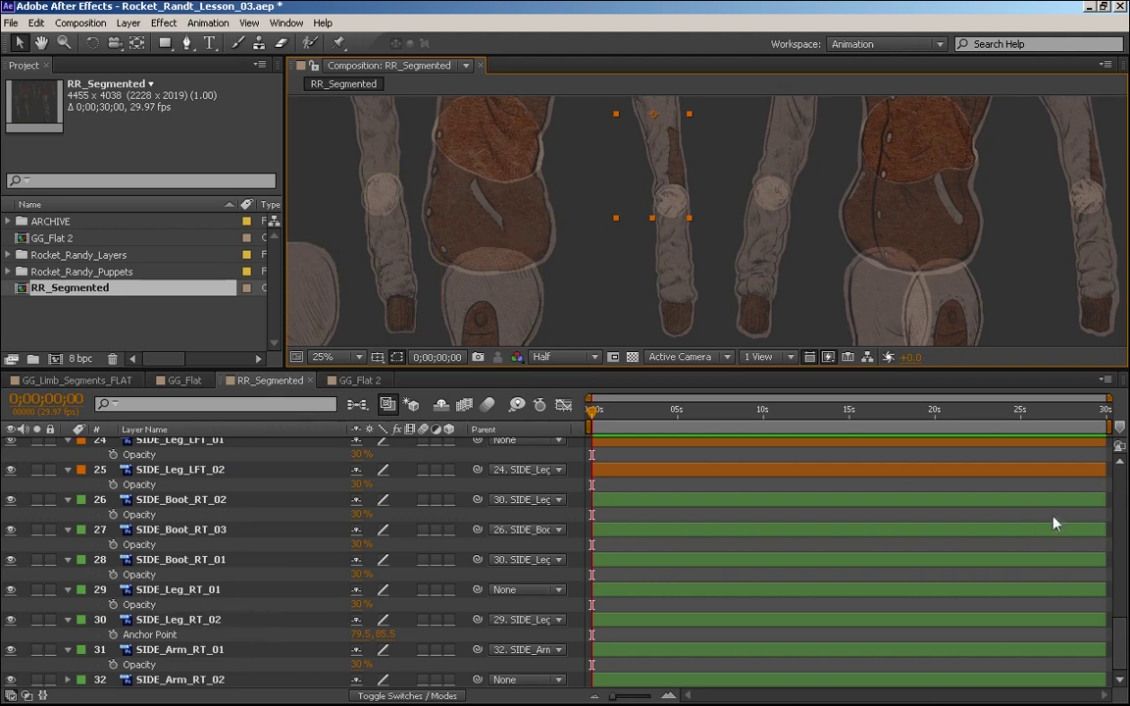
scroll(234, 544, up, 3)
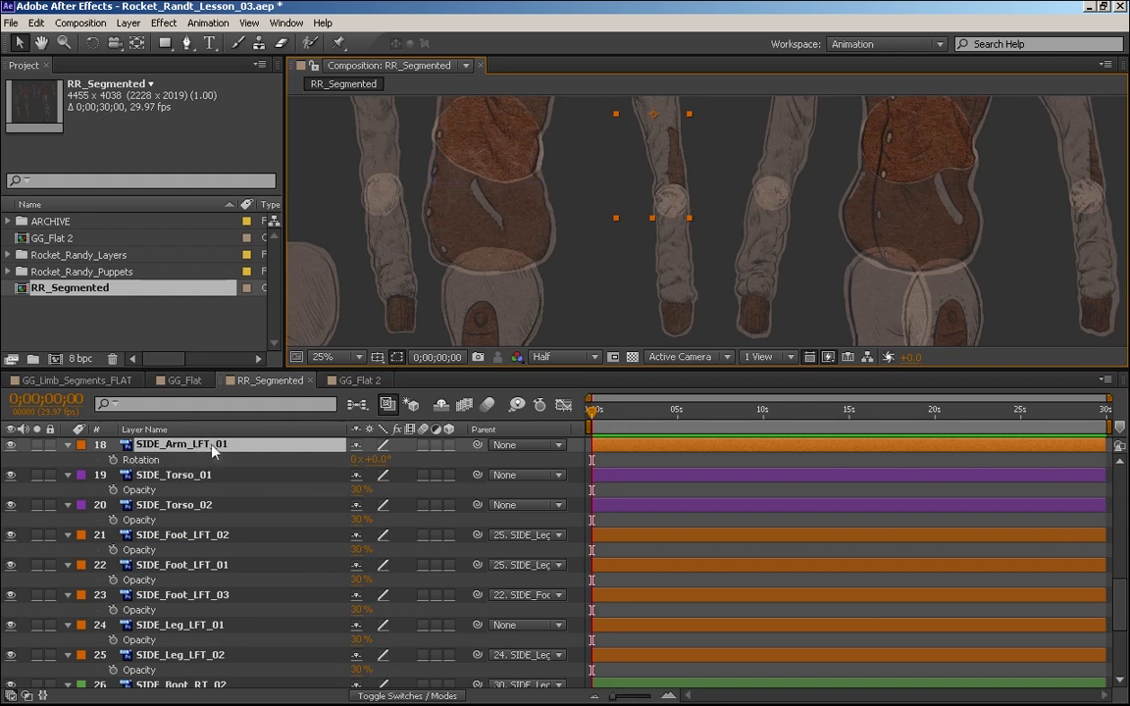
key(r)
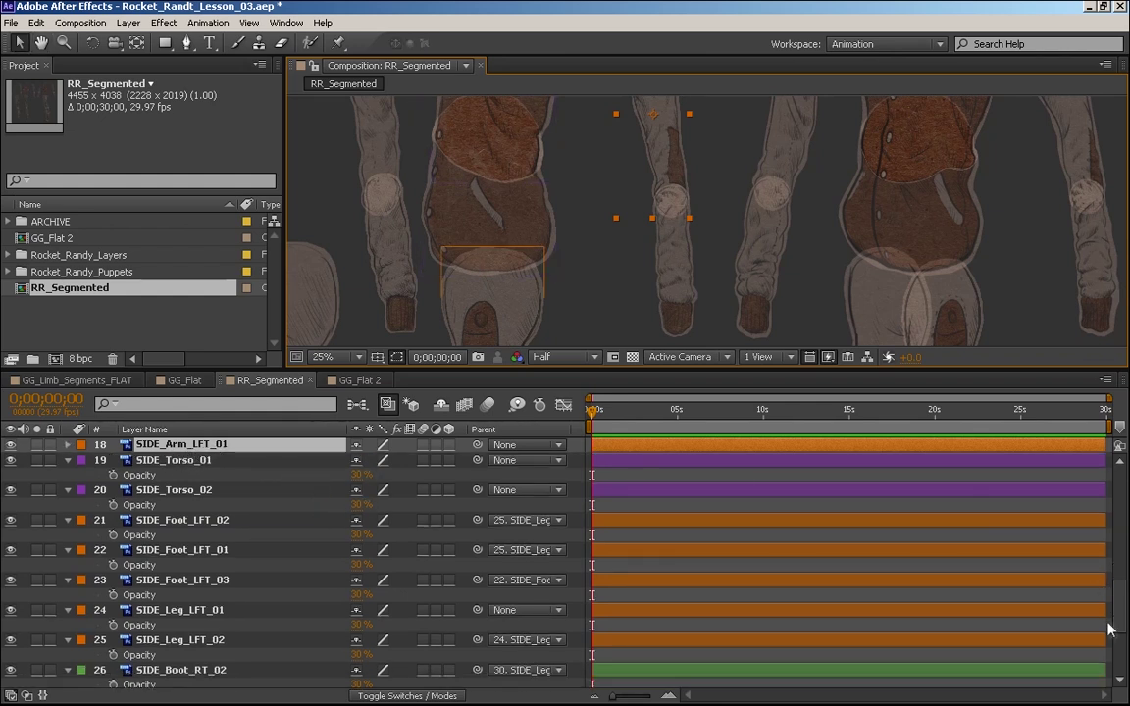
scroll(1116, 620, up, 3)
click(188, 514)
click(196, 540)
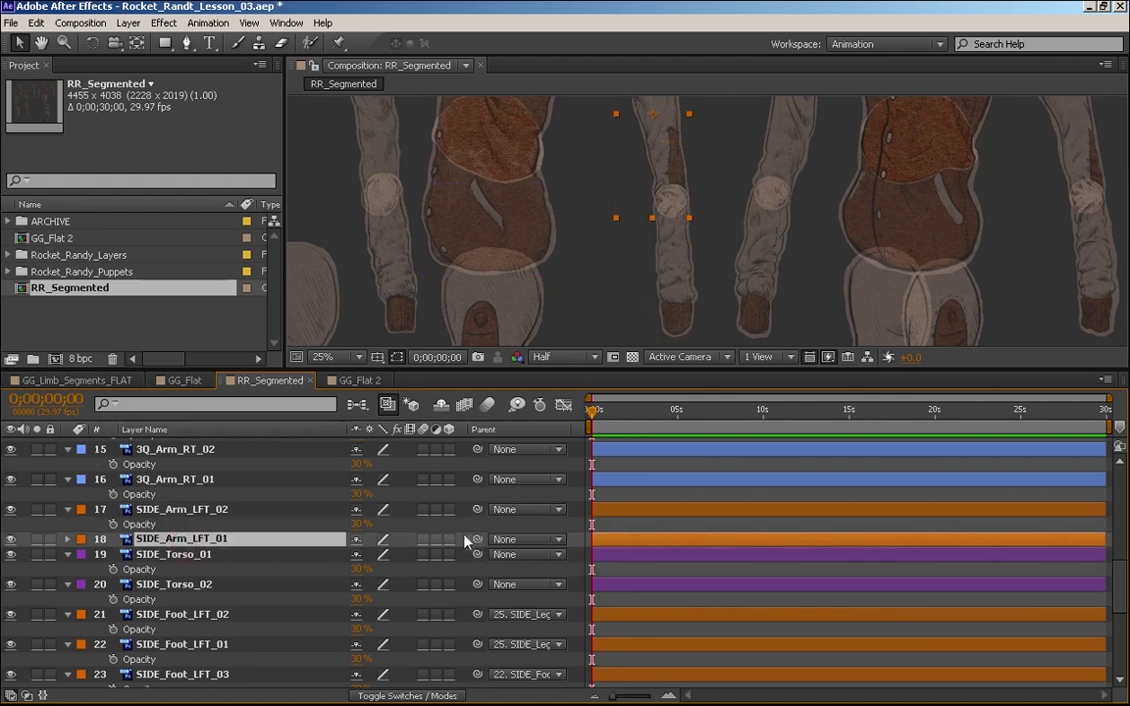
click(462, 509)
drag(288, 552, 222, 540)
Identify the two right three-quarter arm segments and parent 3Q_Arm_RT_02 to 3Q_Arm_RT_01
click(191, 480)
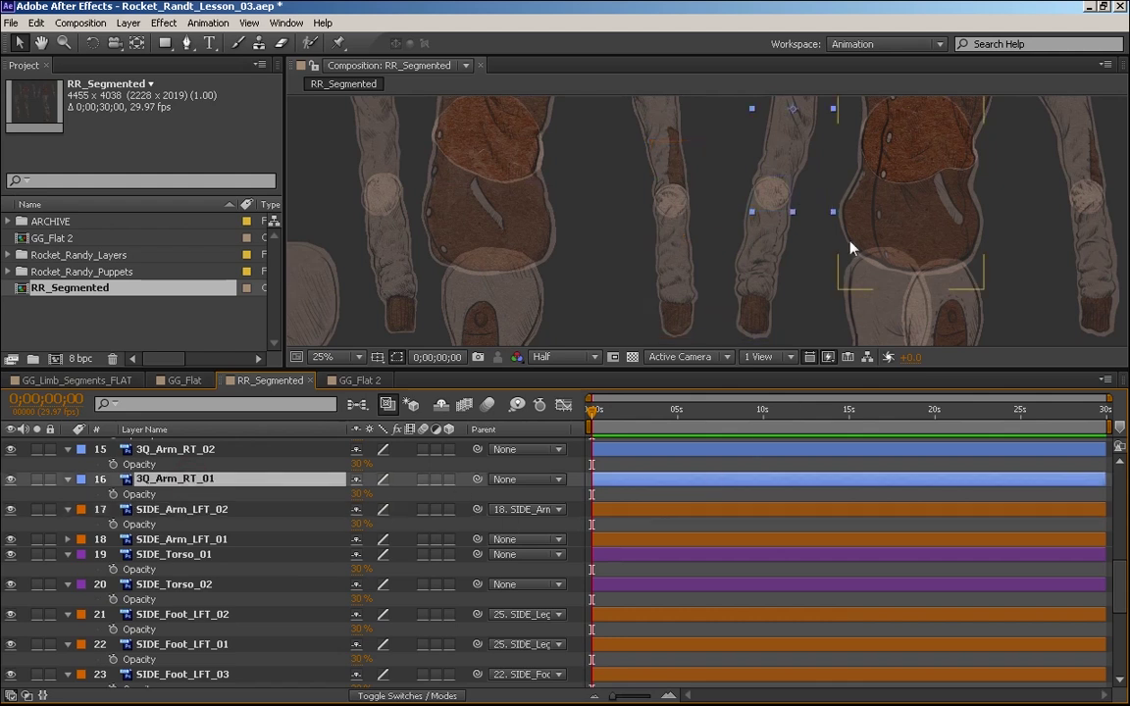
key(space)
drag(822, 182, 515, 327)
key(v)
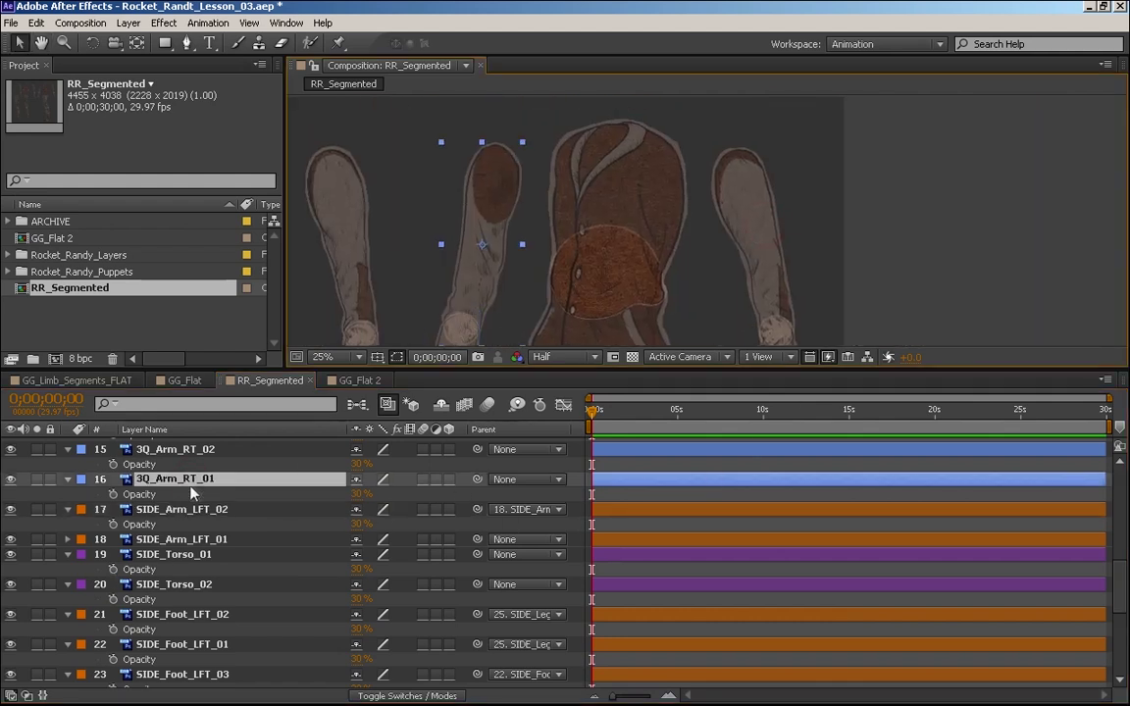
click(231, 449)
key(space)
drag(584, 262, 621, 199)
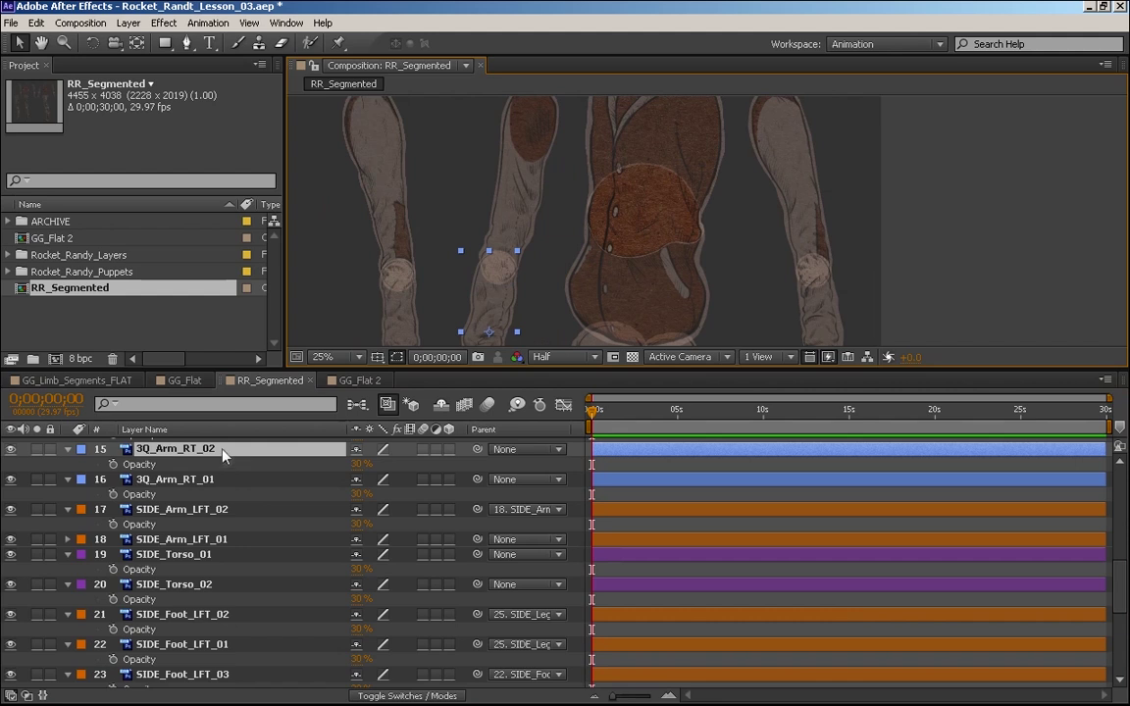
drag(477, 450, 196, 494)
click(198, 487)
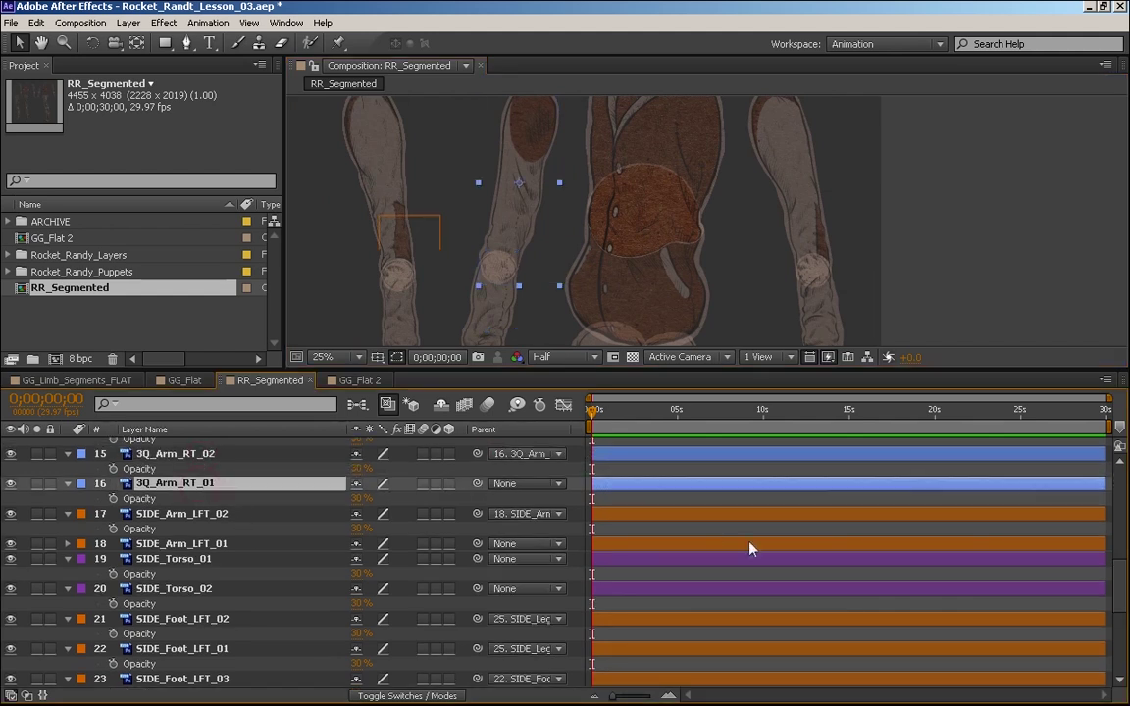
Parent the left three-quarter forearm 3Q_Arm_LFT_02 to the upper arm 3Q_Arm_LFT_01
click(981, 559)
click(791, 288)
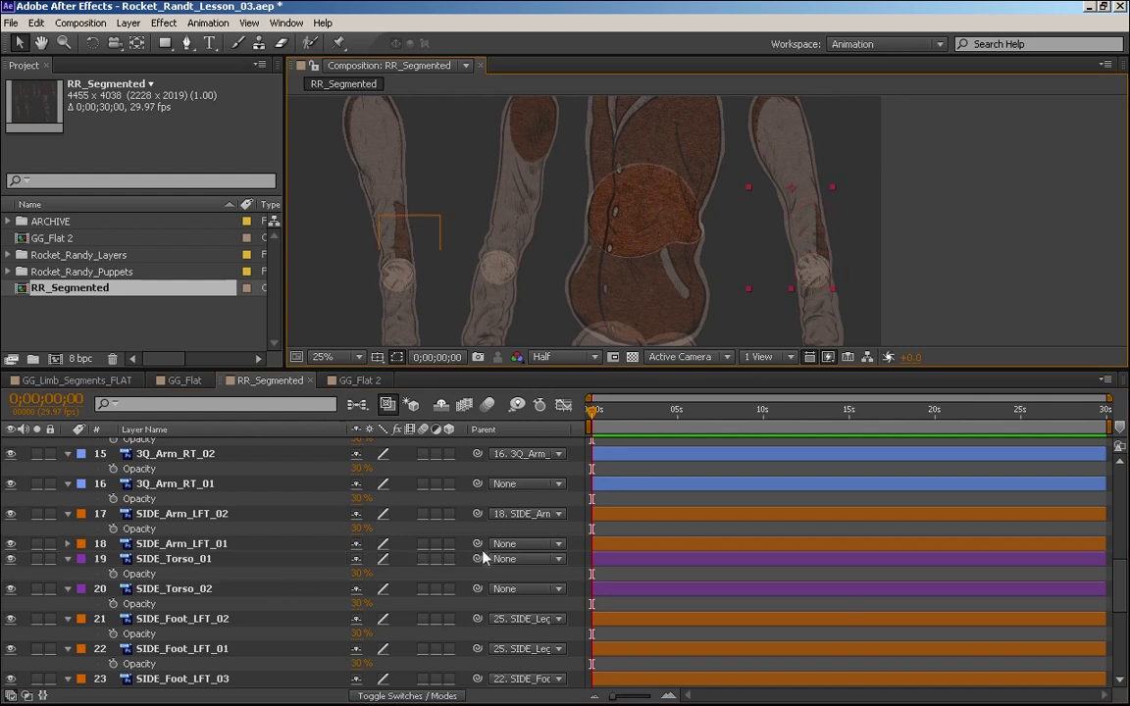
key(r)
key(r)
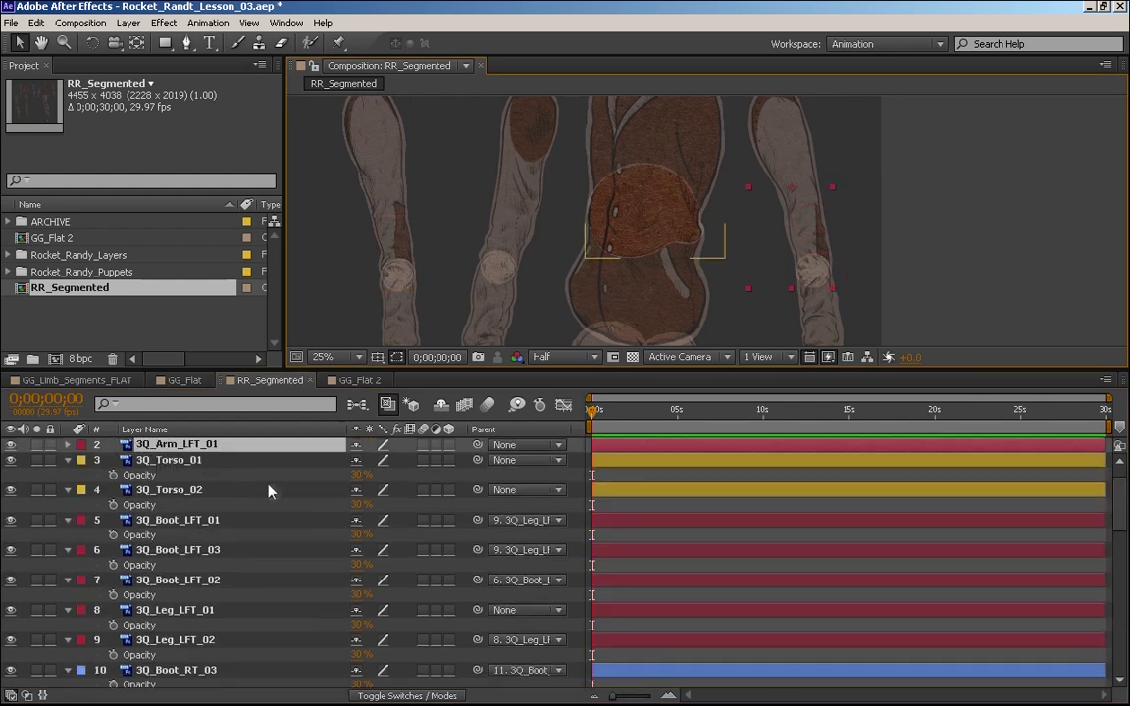
key(space)
key(ctrl+d)
key(v)
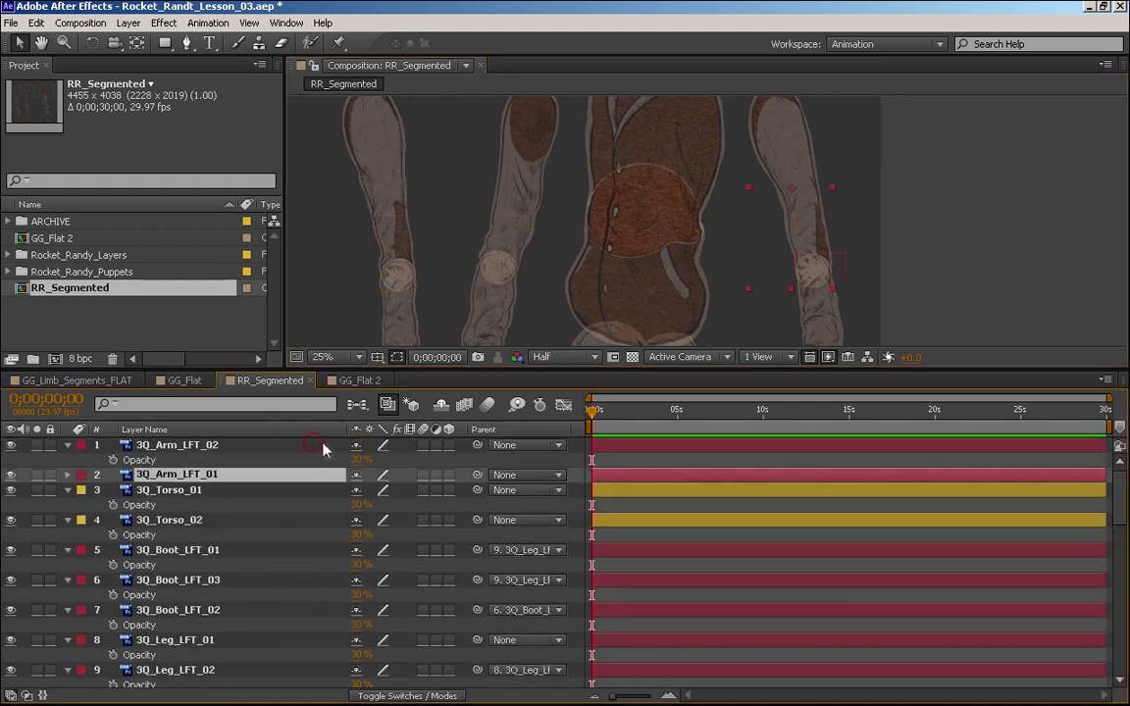
drag(482, 451, 235, 474)
Set the opacity of 3Q_Arm_LFT_01 and 3Q_Arm_LFT_02 to 100%
key(h)
drag(789, 291, 580, 306)
key(v)
click(193, 477)
click(202, 449)
shift+click(227, 477)
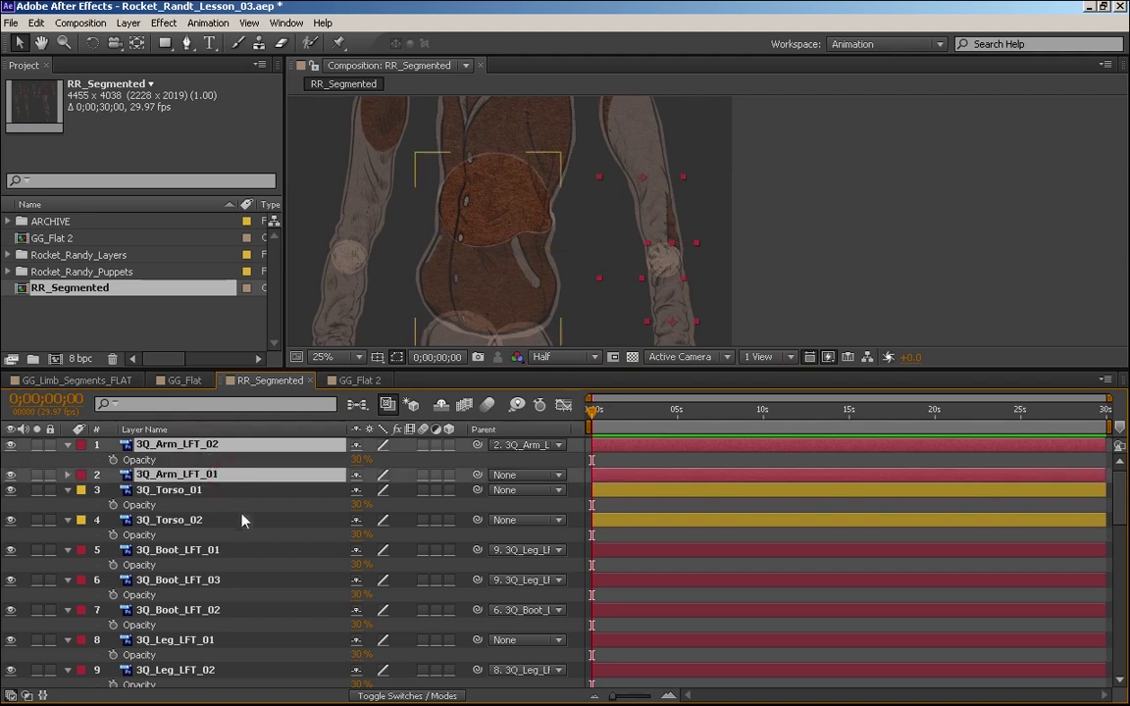
key(t)
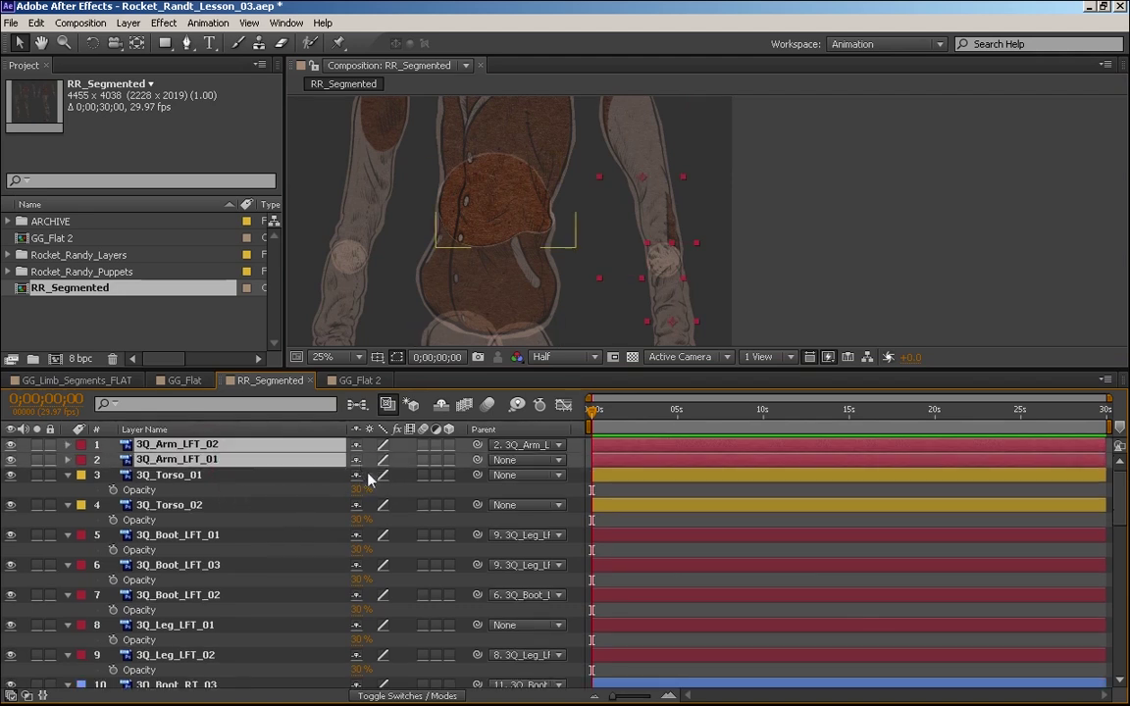
key(t)
drag(357, 490, 628, 453)
Test-rotate the 3Q_Arm_LFT_02 forearm about its centred anchor point and return it to its original angle
drag(787, 257, 858, 185)
scroll(790, 238, up, 1)
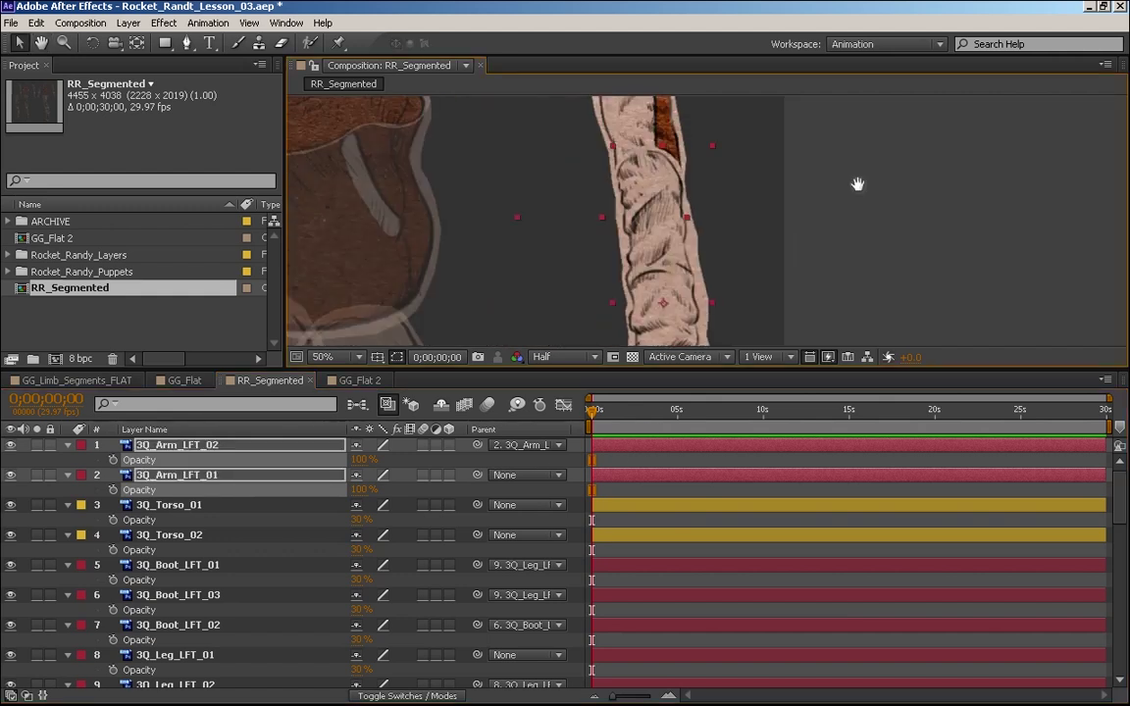
scroll(858, 185, down, 1)
click(818, 287)
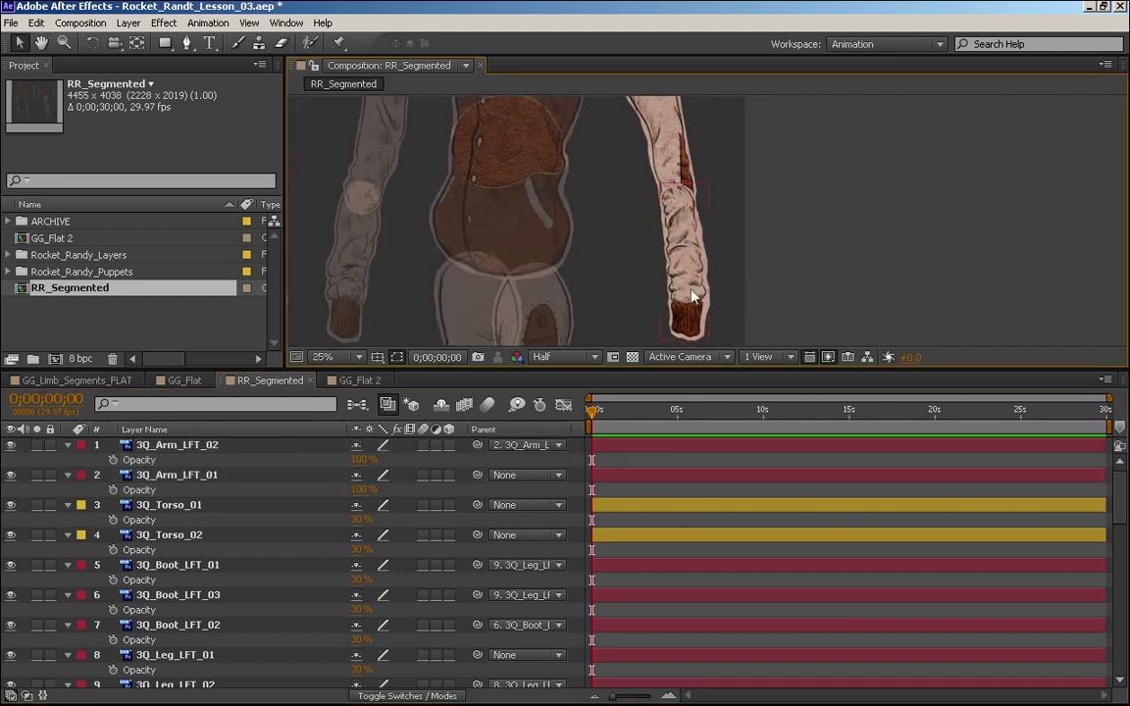
key(w)
drag(704, 300, 633, 283)
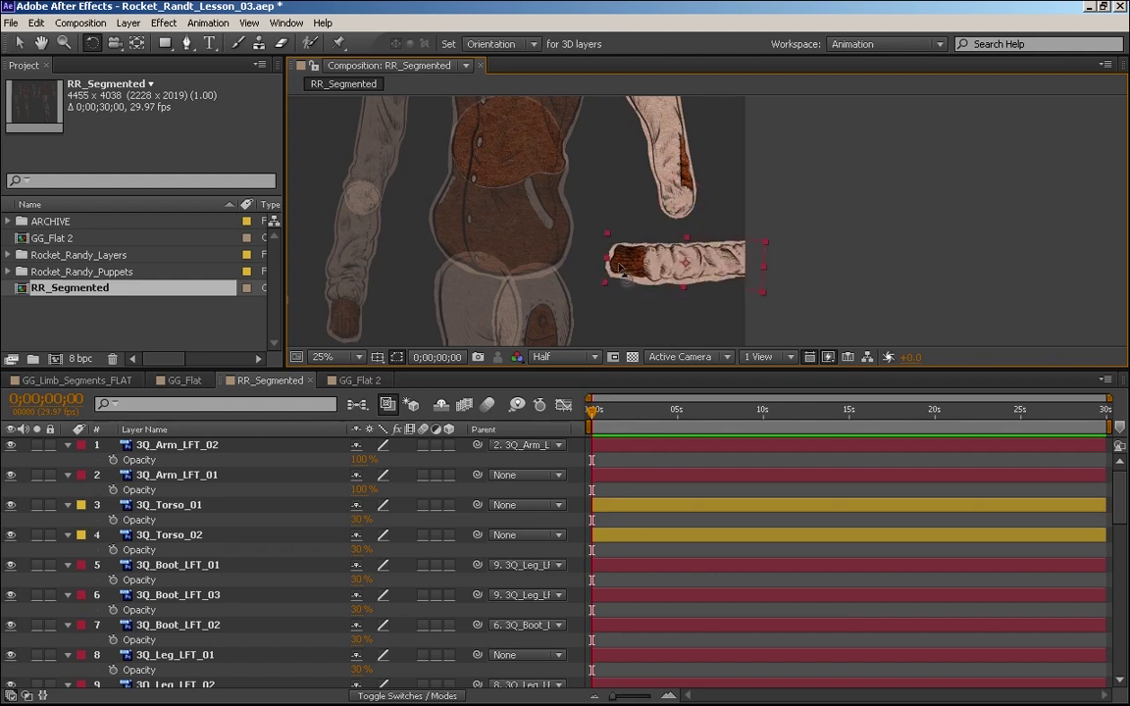
drag(714, 272, 677, 246)
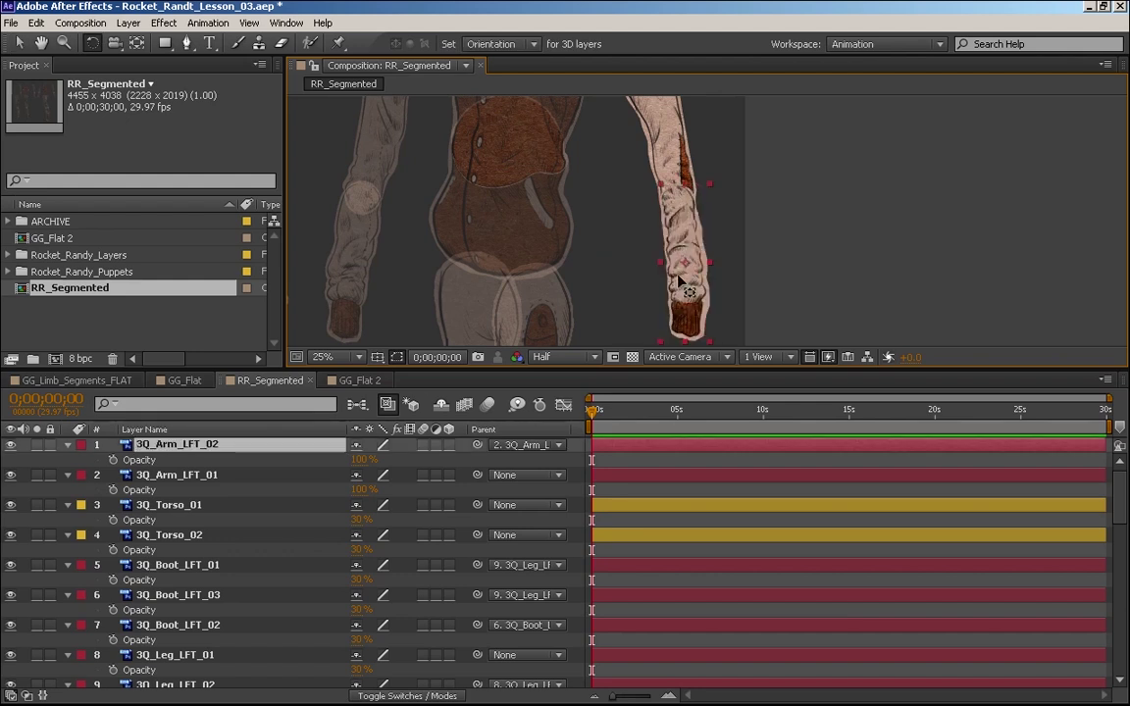
Move the anchor point of 3Q_Arm_LFT_02 up to the elbow and check it with a test rotation, undoing the rotation
key(y)
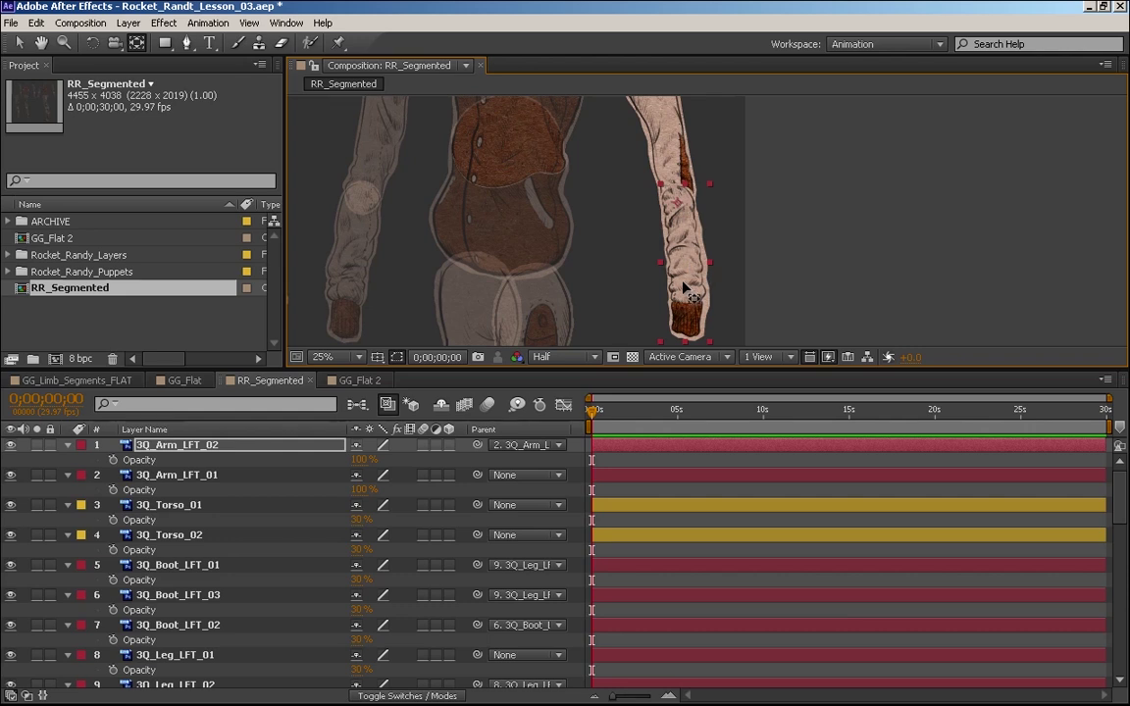
key(w)
drag(681, 285, 574, 290)
key(ctrl+z)
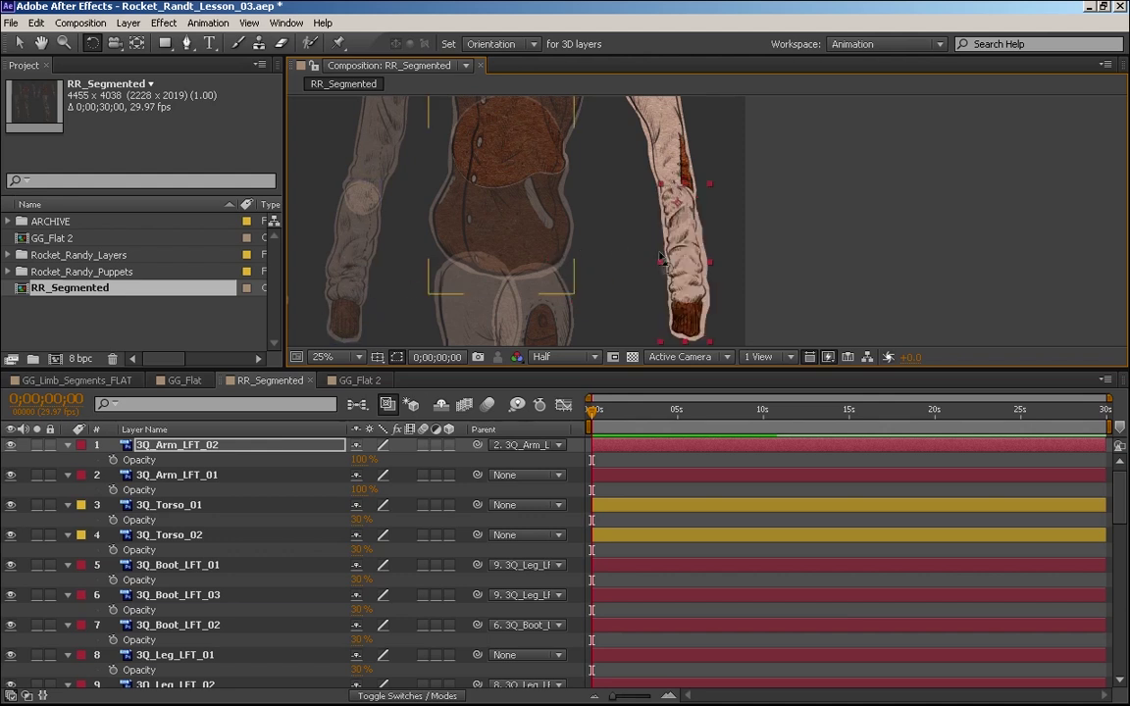
Test-rotate the 3Q_Arm_RT_02 forearm about its current anchor point, undoing the rotation
click(329, 250)
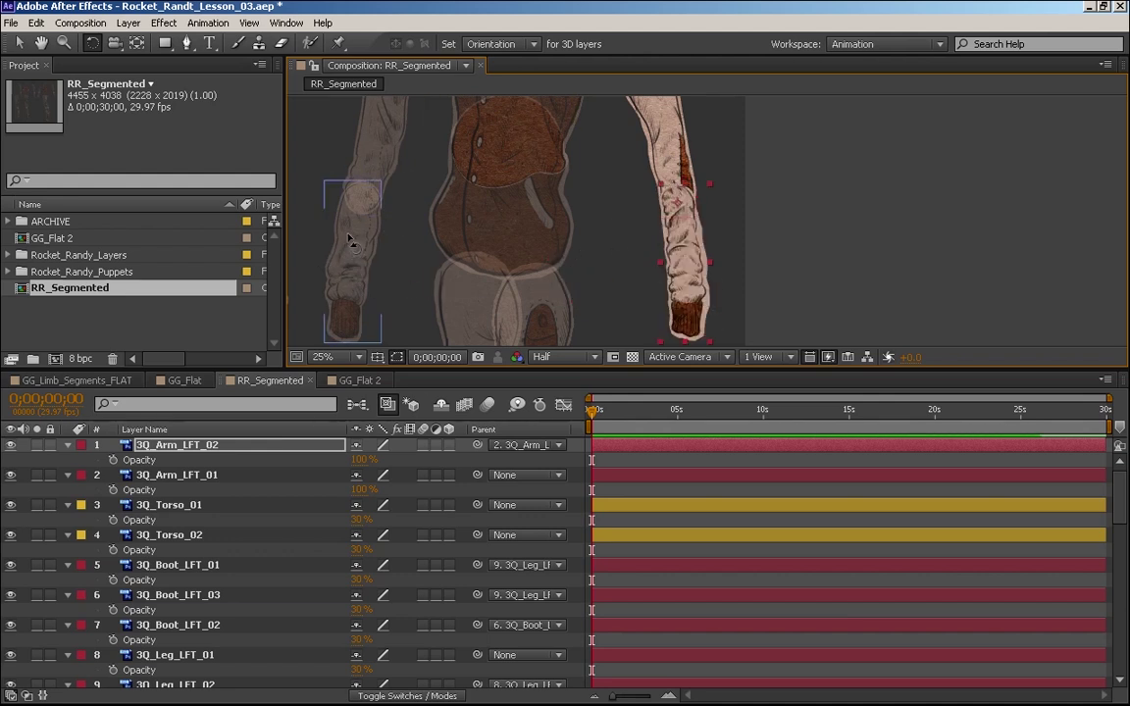
drag(362, 286, 383, 202)
key(ctrl+z)
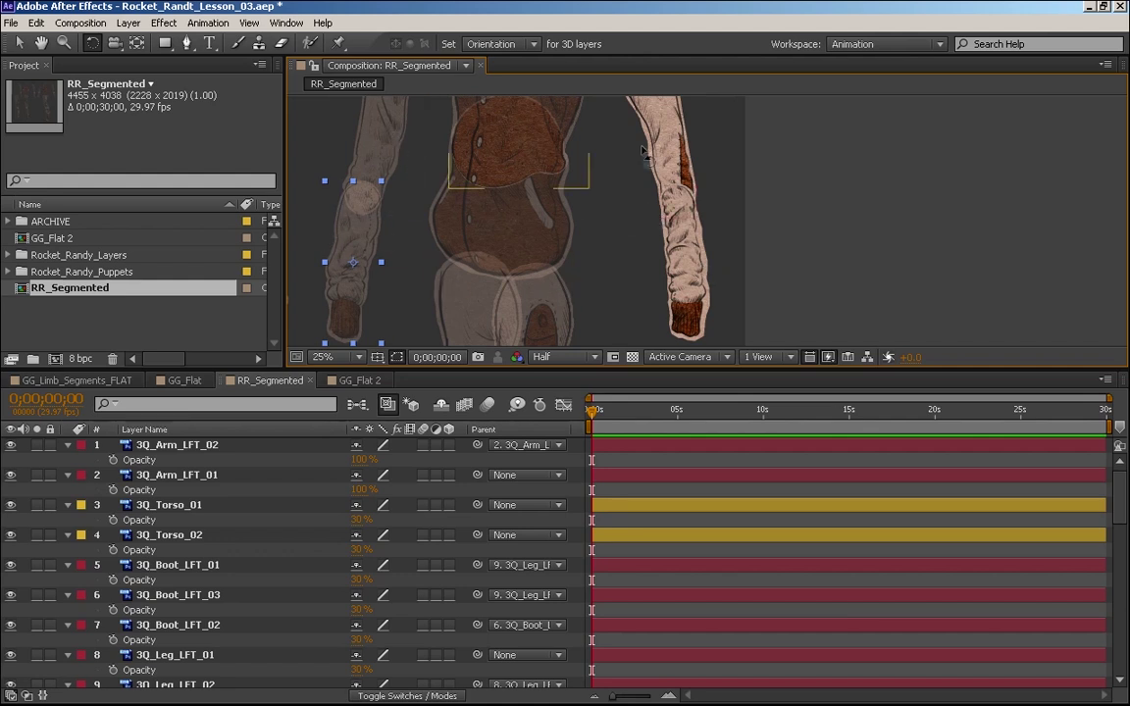
Set the opacity of both left three-quarter arm layers, 3Q_Arm_LFT_01 and 3Q_Arm_LFT_02, to 30%
click(690, 249)
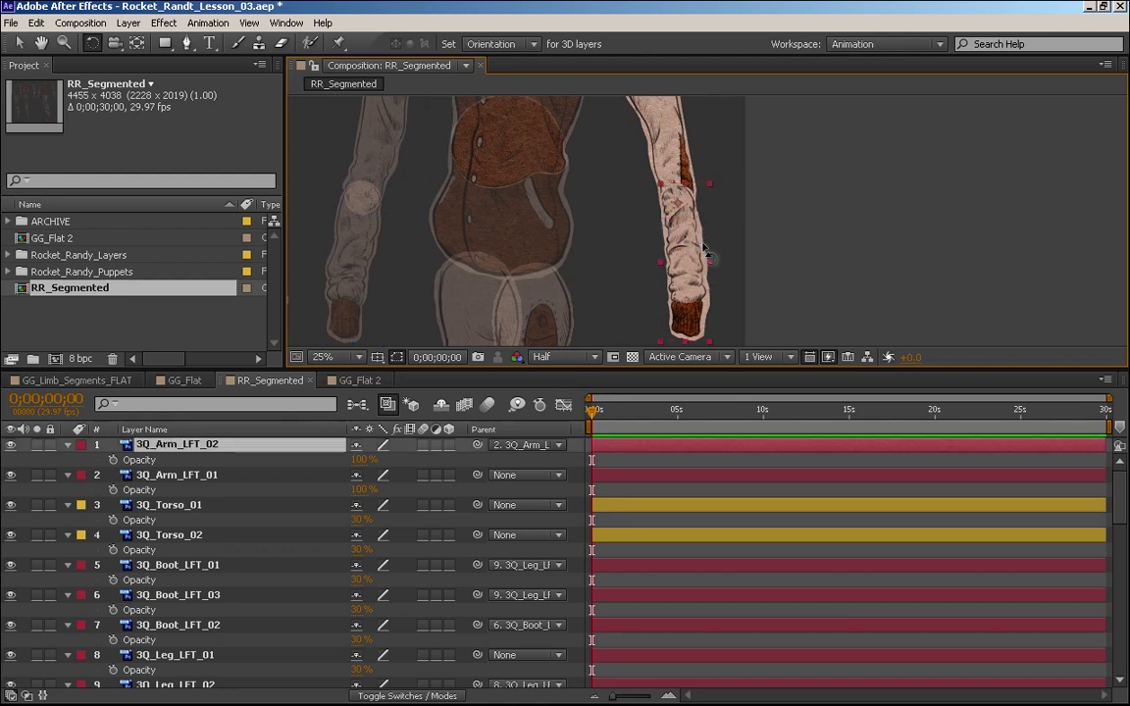
shift+click(212, 478)
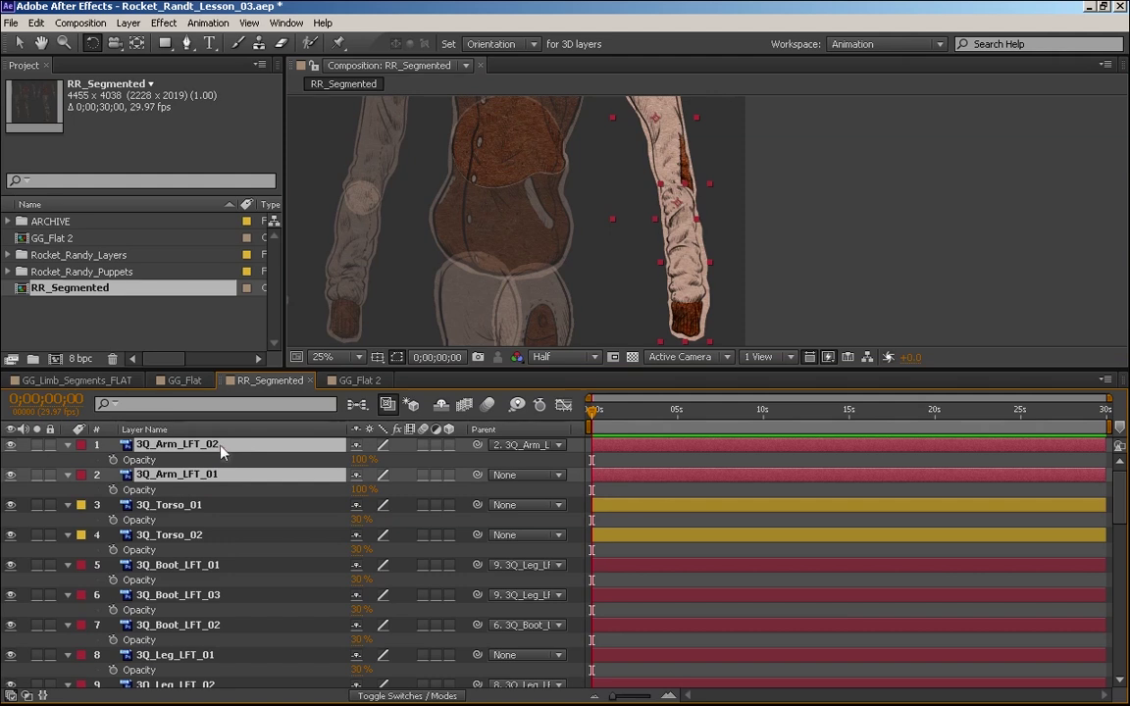
key(t)
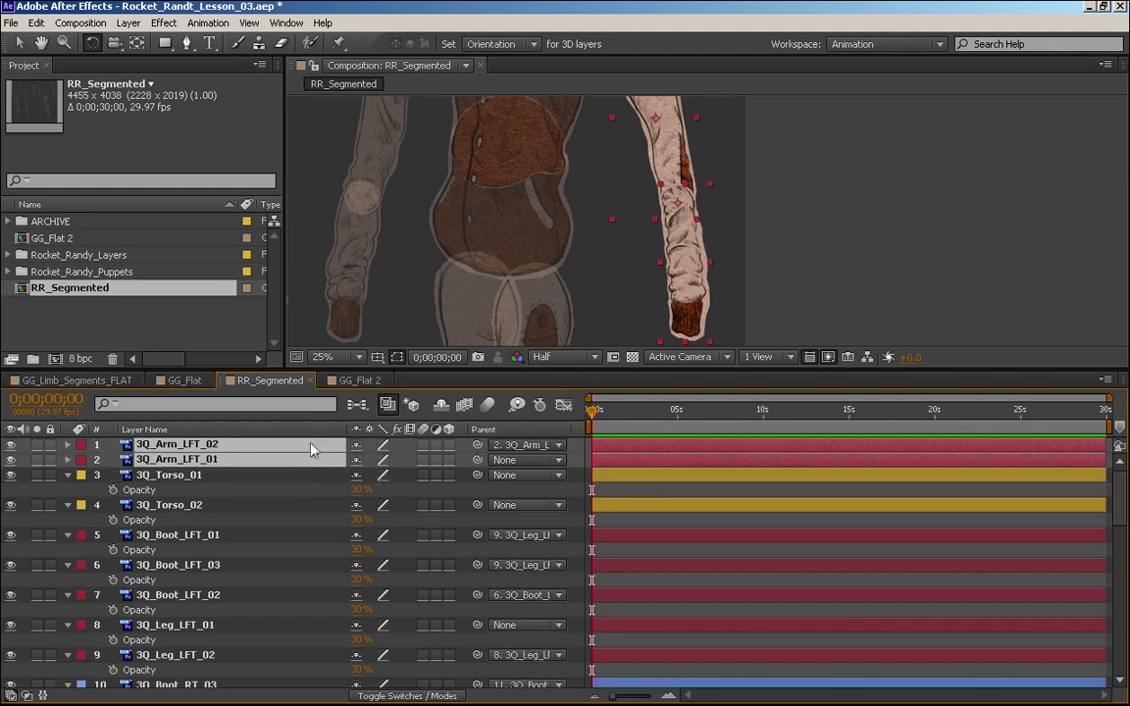
key(t)
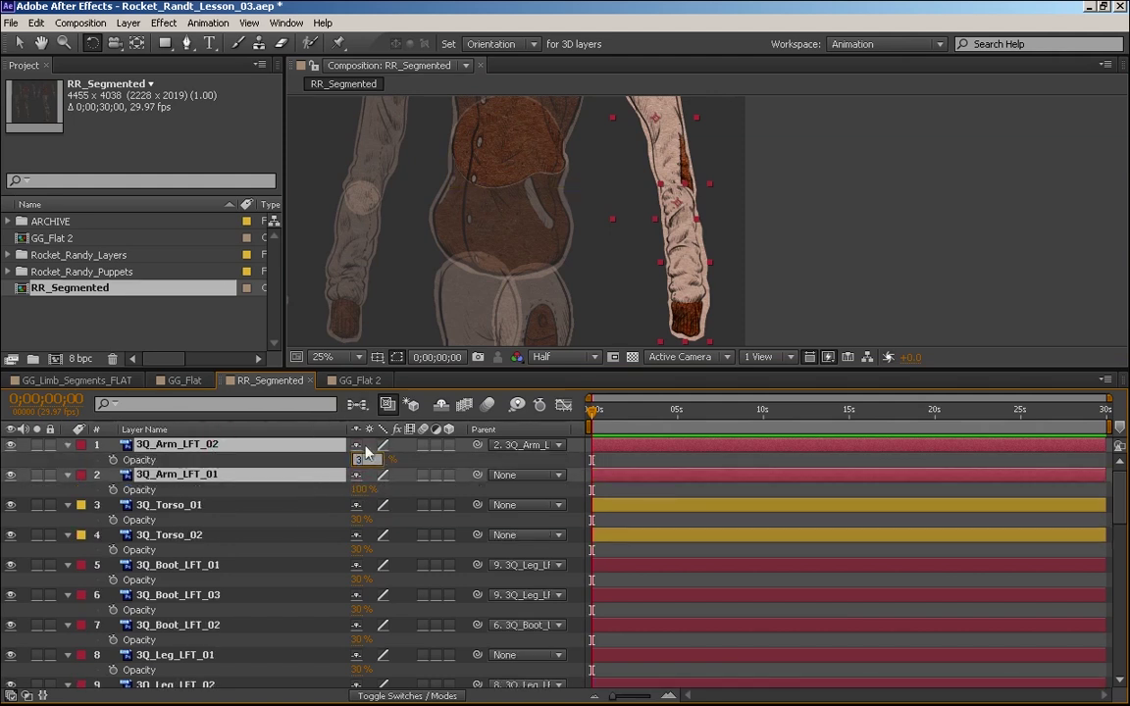
key(Return)
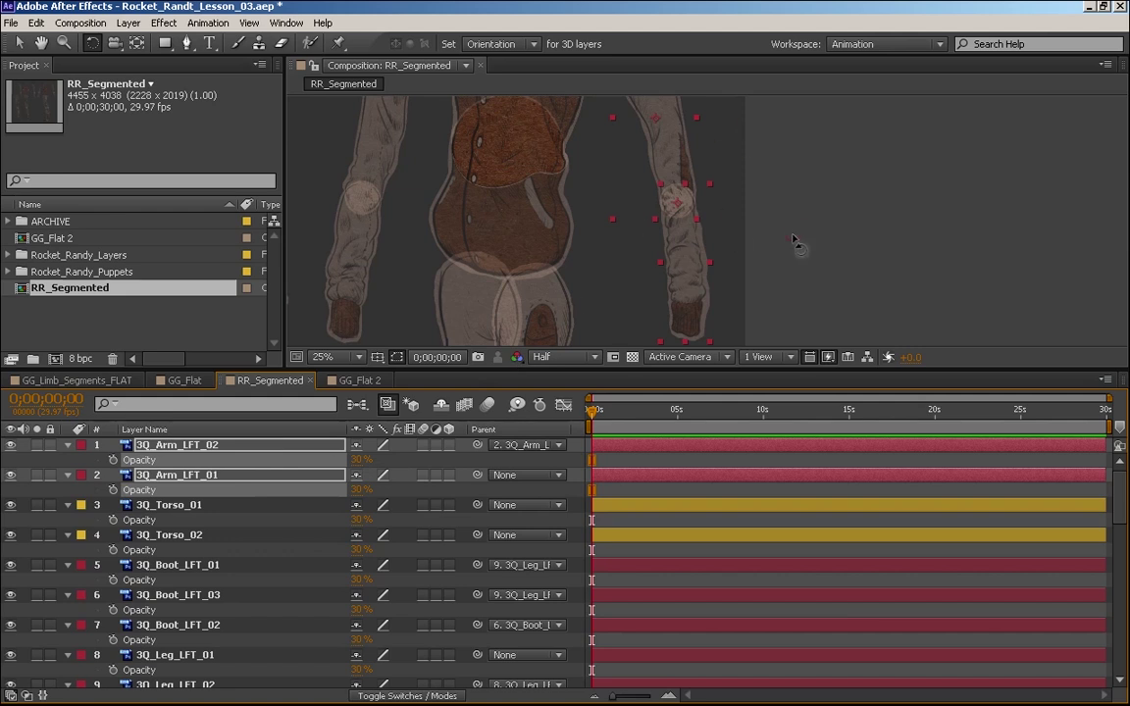
Maximize the composition view at 100% and centre the 3Q_Arm_LFT_02 anchor point in the elbow's circular overlap
click(636, 287)
drag(682, 167, 746, 228)
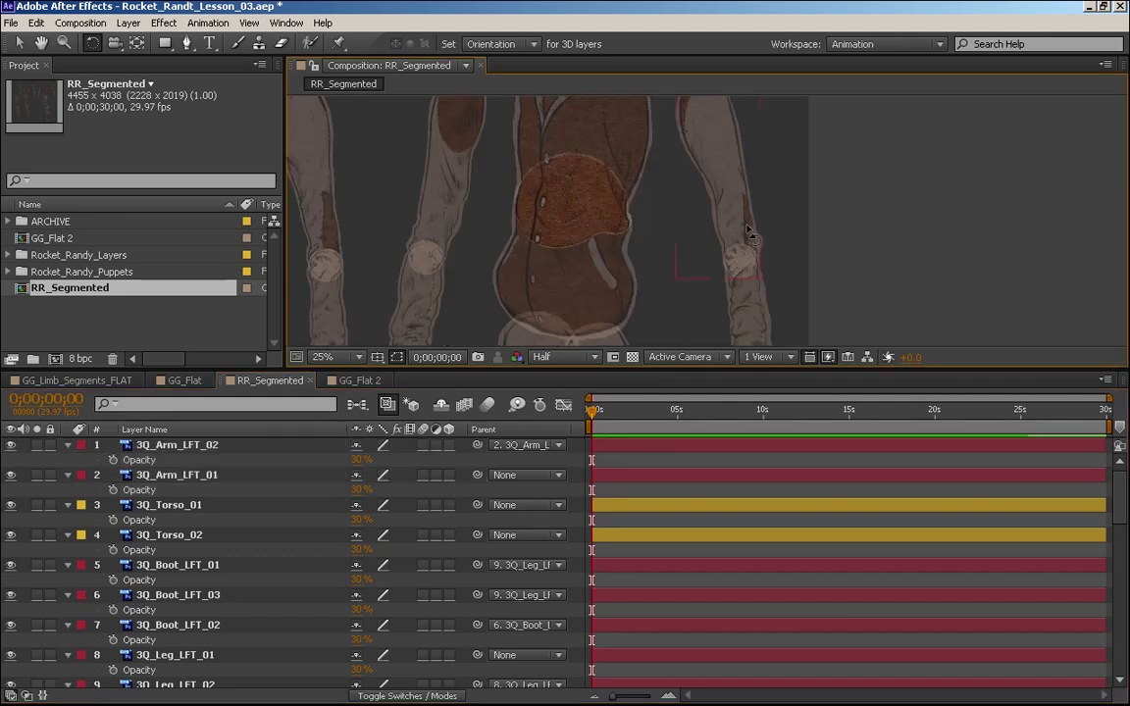
scroll(715, 285, up, 1)
drag(830, 299, 704, 174)
click(699, 291)
drag(713, 261, 629, 330)
scroll(648, 308, up, 1)
drag(574, 279, 647, 258)
key(grave)
drag(562, 463, 832, 415)
key(y)
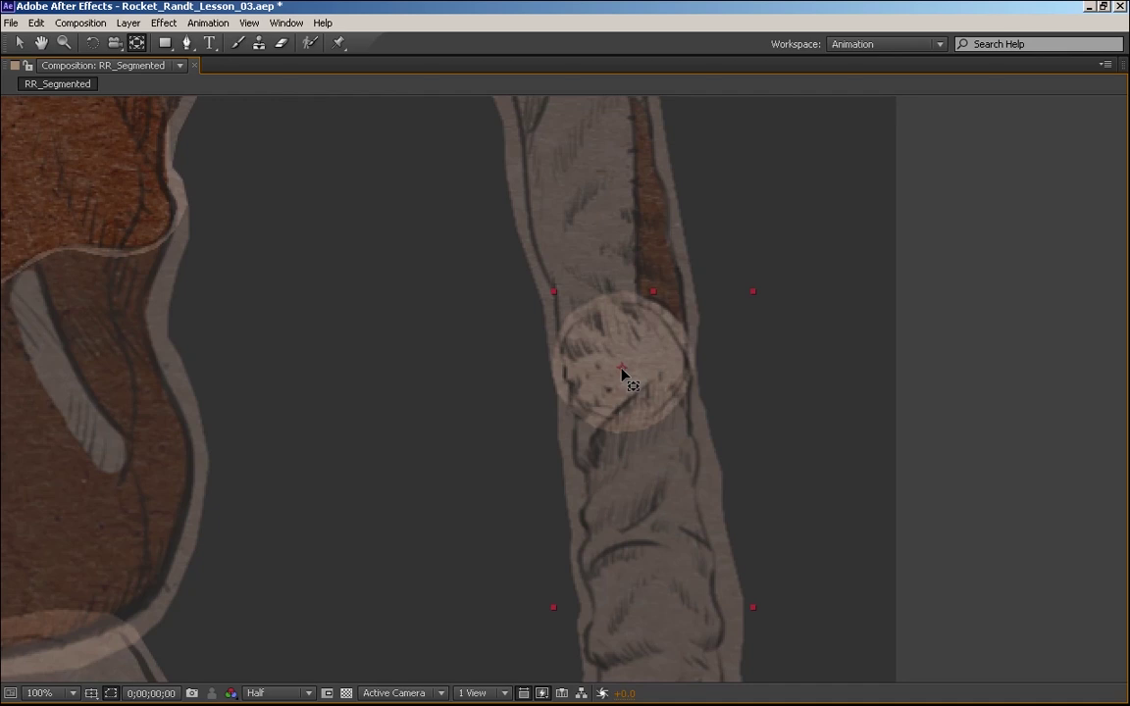
Test-rotate the left three-quarter forearm outward about the refined elbow pivot, undoing the rotation
key(w)
drag(673, 593, 800, 541)
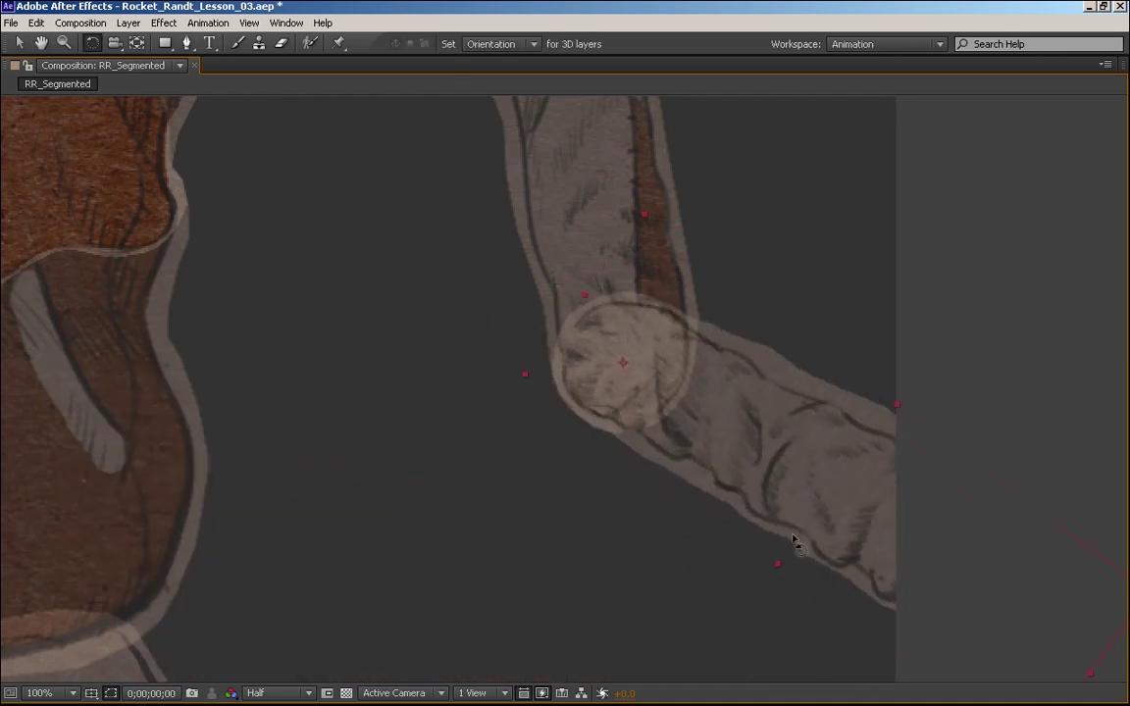
key(ctrl+z)
Move the anchor point of the left three-quarter upper arm, 3Q_Arm_LFT_01, up to the shoulder
key(space)
drag(663, 329, 652, 702)
click(592, 496)
drag(549, 391, 568, 505)
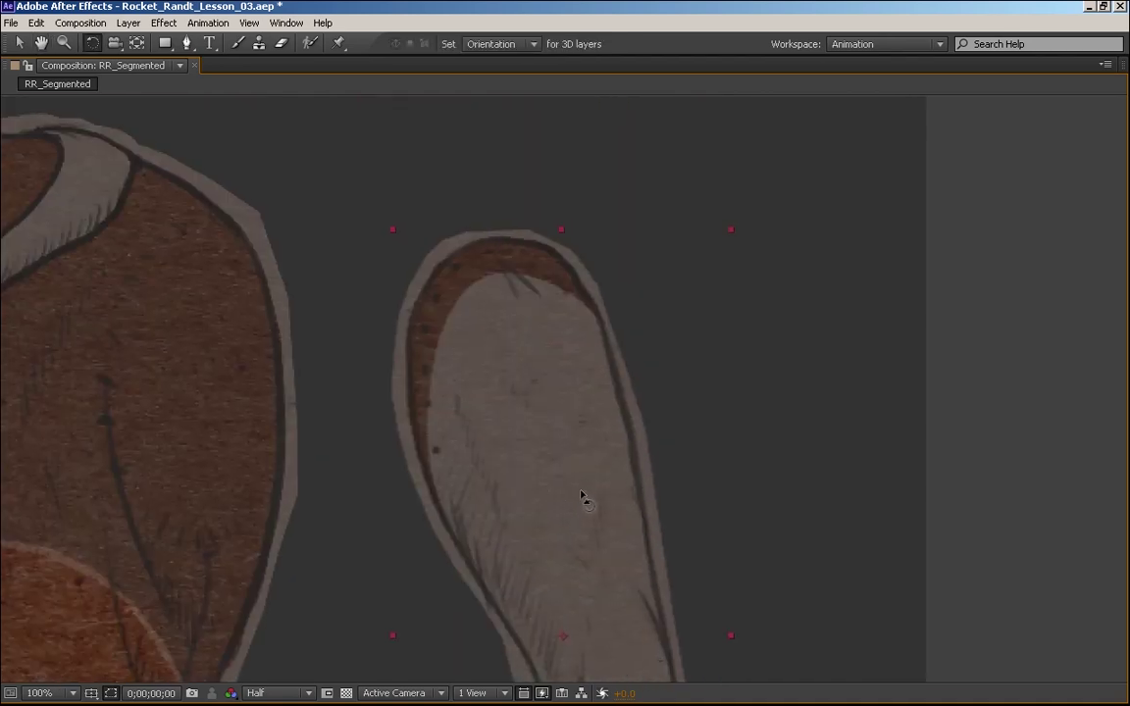
key(y)
drag(565, 638, 558, 428)
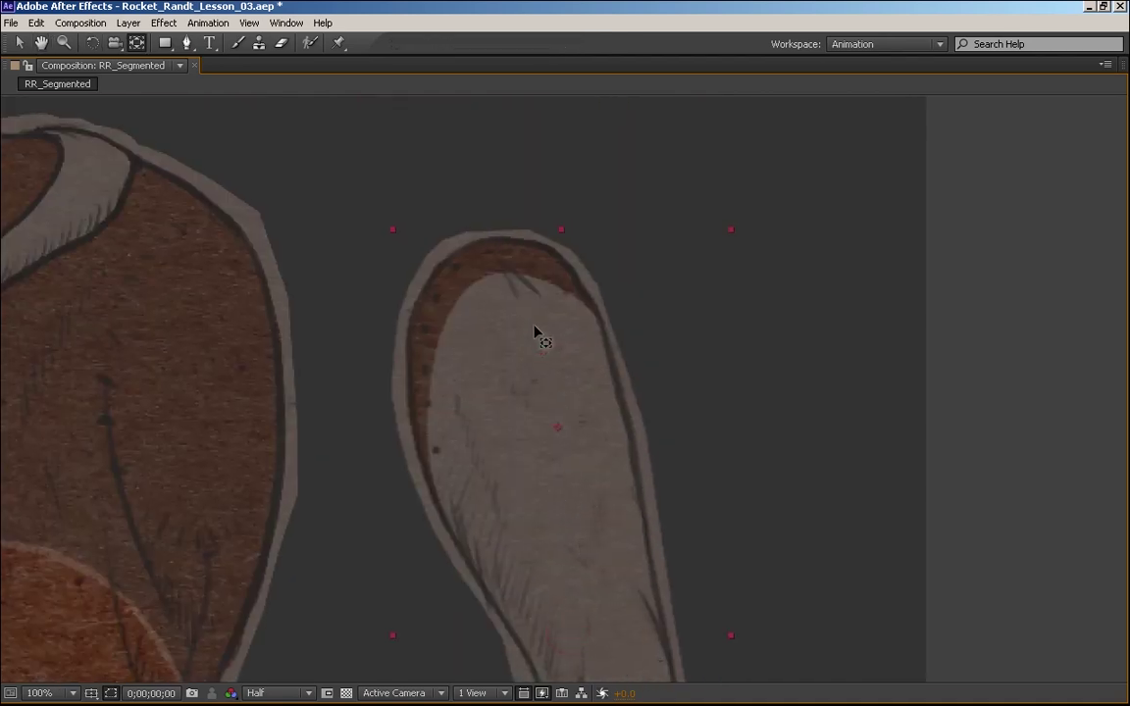
key(comma)
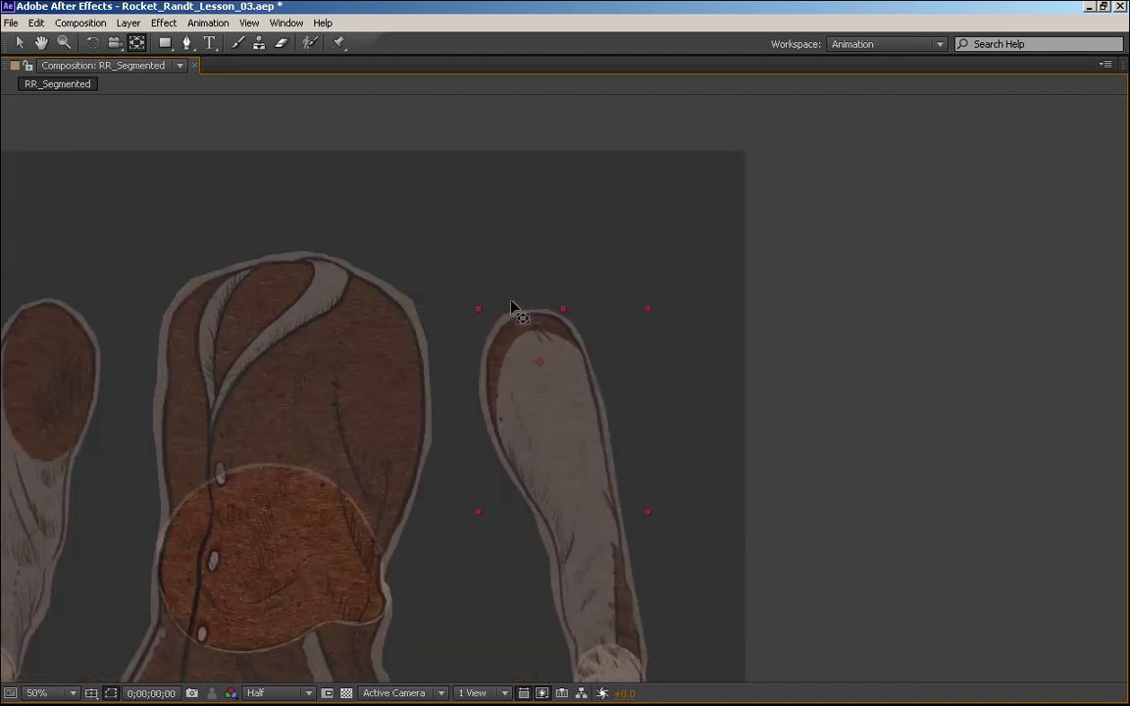
Place the left three-quarter arm over the torso's shoulder and rotate it outward to test the shoulder pivot
key(v)
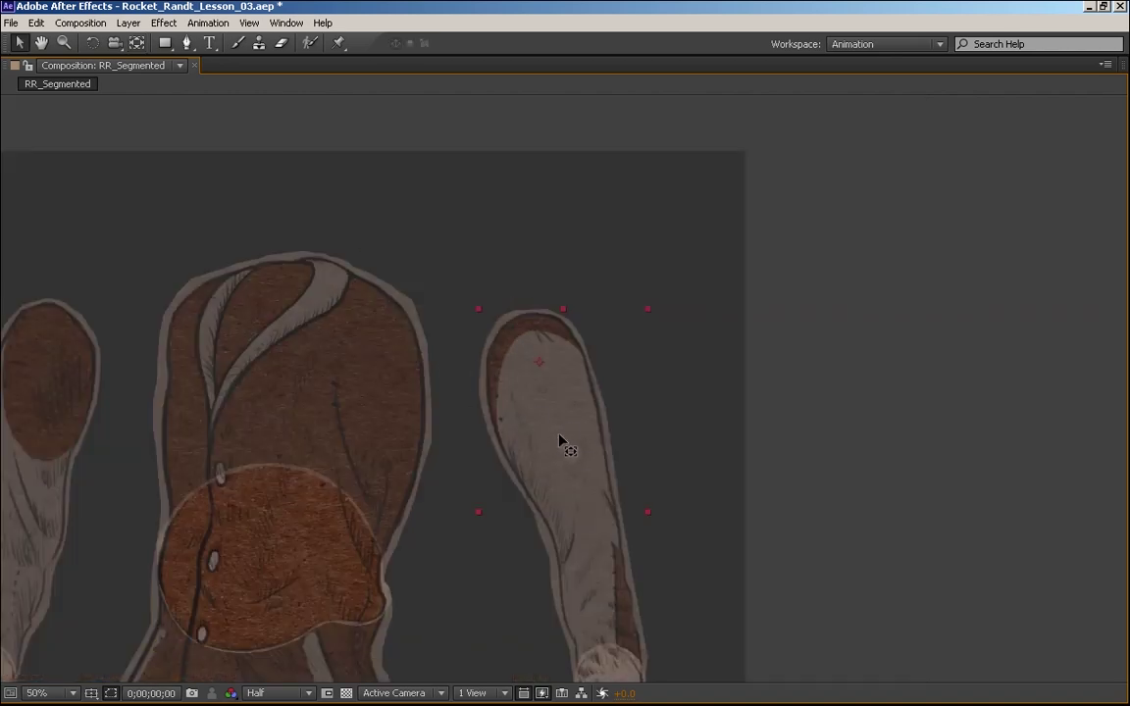
drag(588, 451, 439, 431)
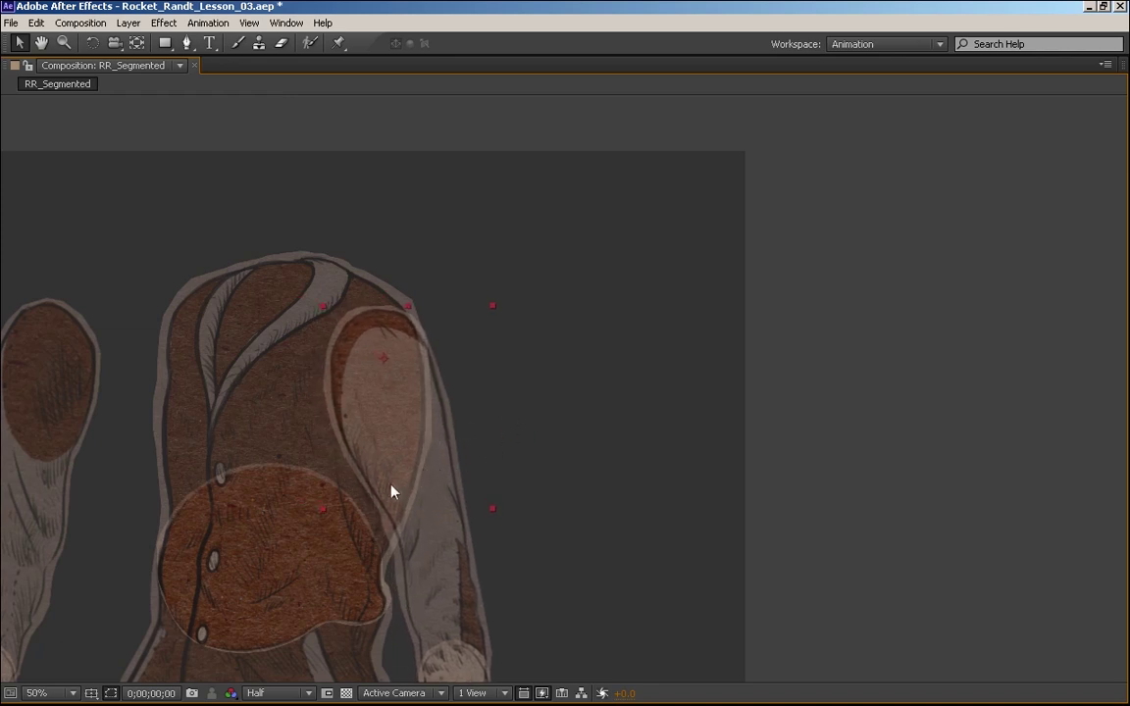
key(w)
drag(416, 517, 483, 278)
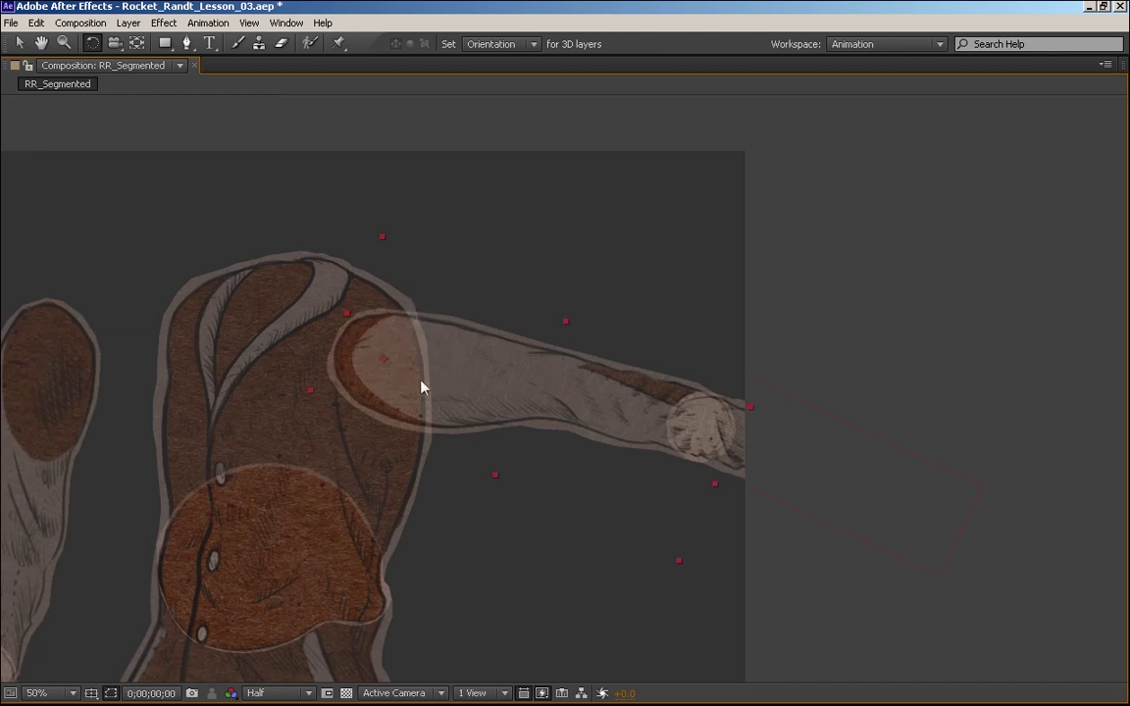
Return the left three-quarter arm to hanging, refine its shoulder anchor point slightly upward and inward, and test-rotate it, undoing the test
drag(436, 337, 401, 360)
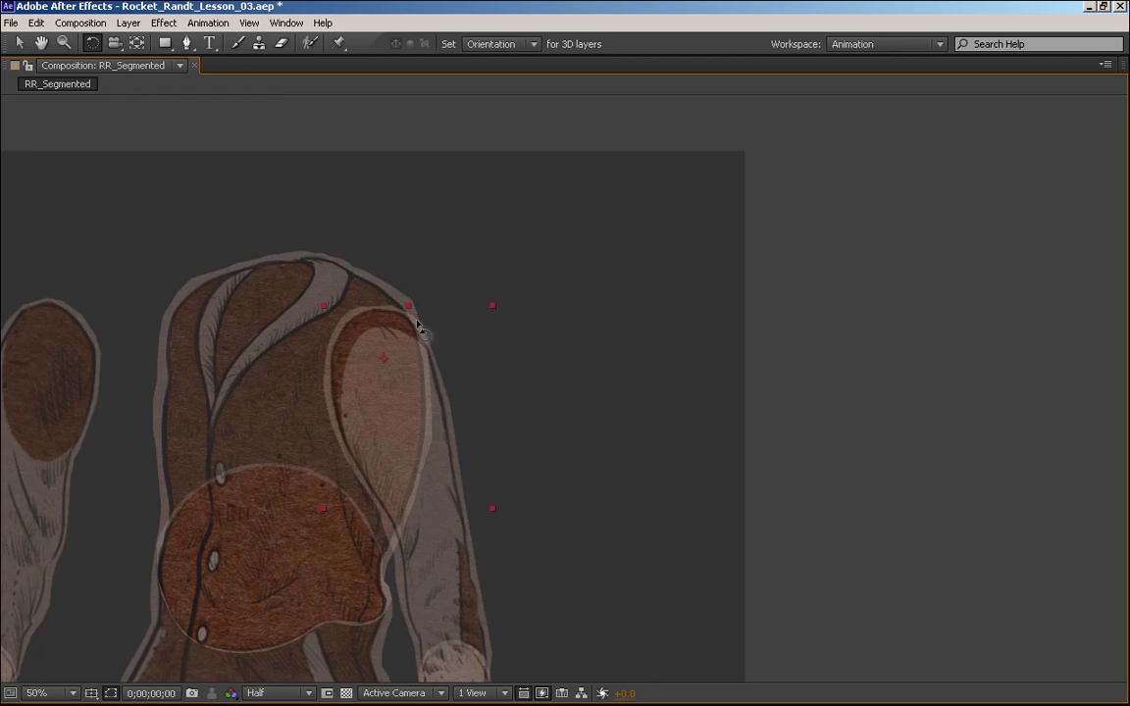
key(y)
drag(385, 360, 377, 349)
key(w)
drag(467, 463, 624, 329)
key(ctrl+z)
Move the anchor point of the right three-quarter forearm up into the elbow's circular overlap
key(space)
drag(451, 472, 757, 392)
key(space)
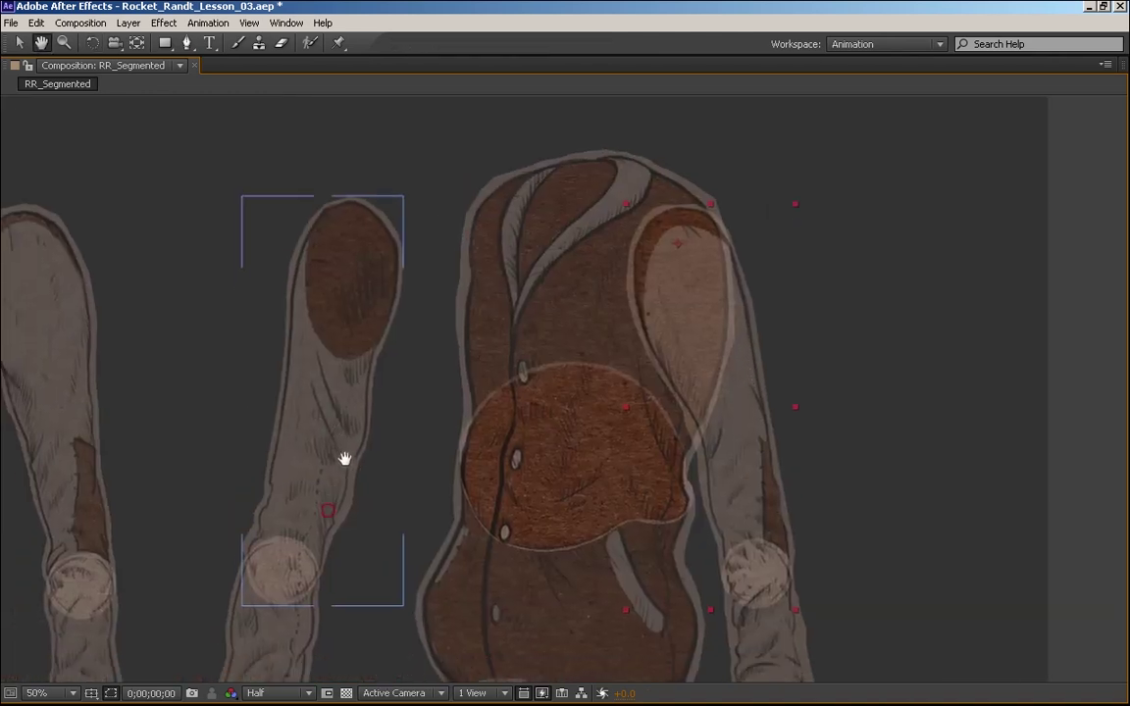
drag(293, 612, 366, 454)
key(v)
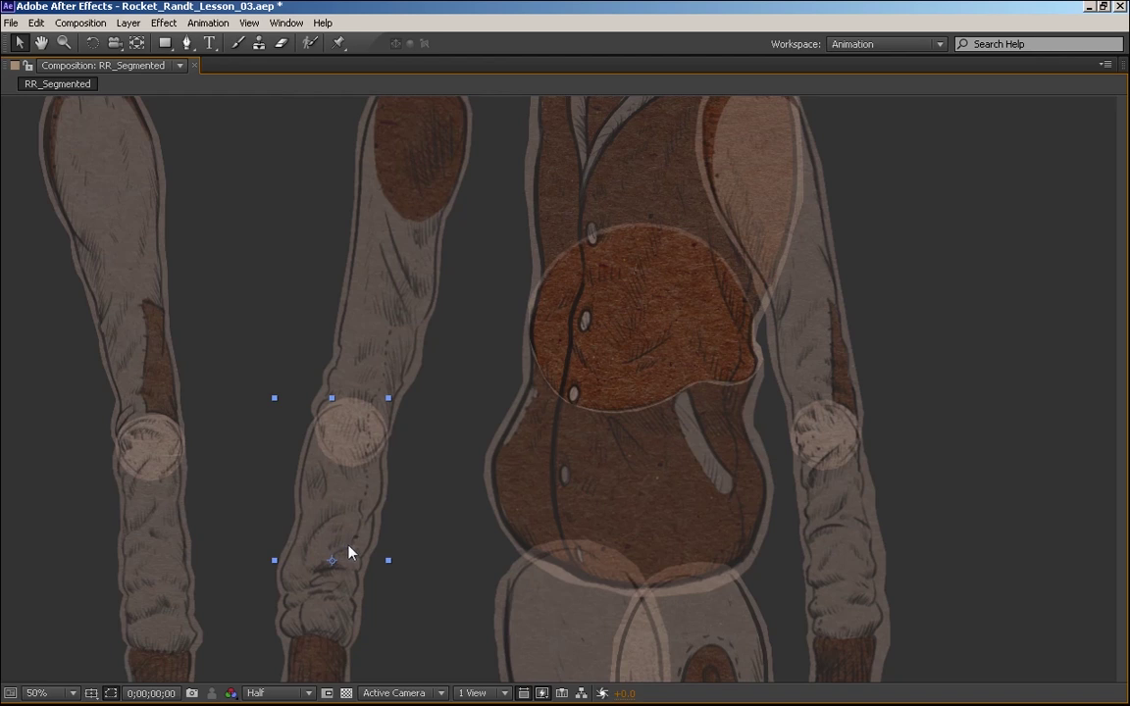
key(y)
drag(333, 562, 351, 441)
scroll(365, 542, down, 2)
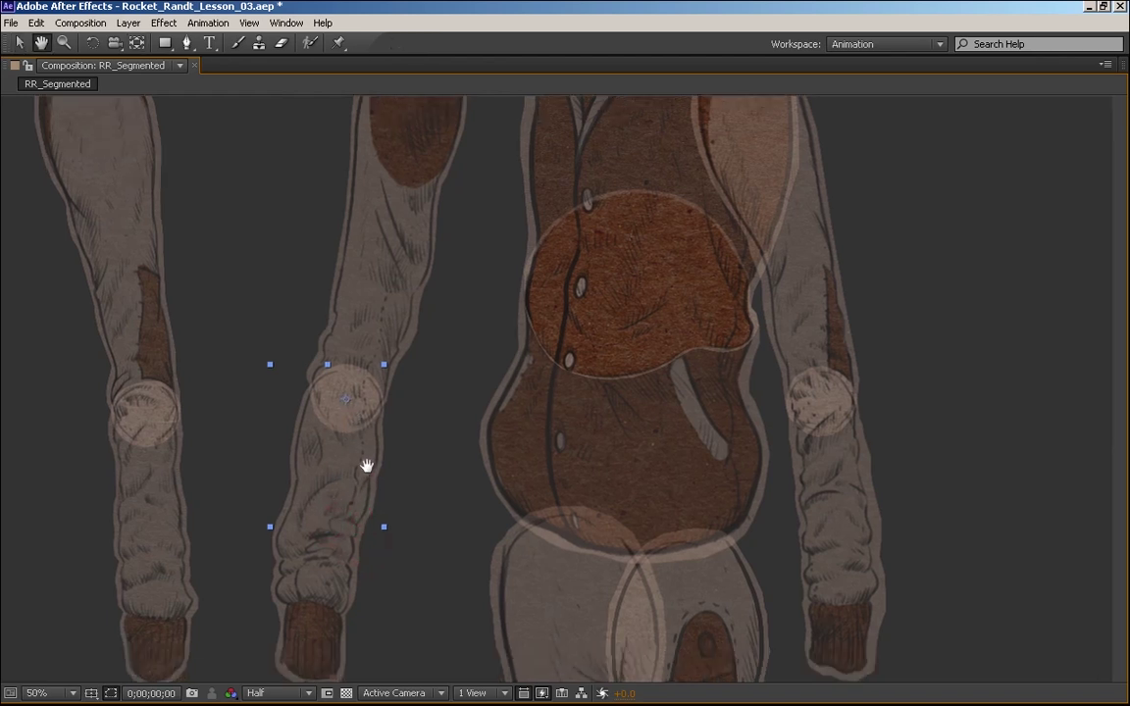
Test-rotate the right three-quarter forearm about its new elbow pivot, undoing the rotations
key(w)
drag(323, 504, 276, 289)
drag(299, 426, 463, 429)
drag(569, 395, 74, 505)
drag(483, 534, 311, 542)
key(ctrl+z)
key(ctrl+z)
key(ctrl+z)
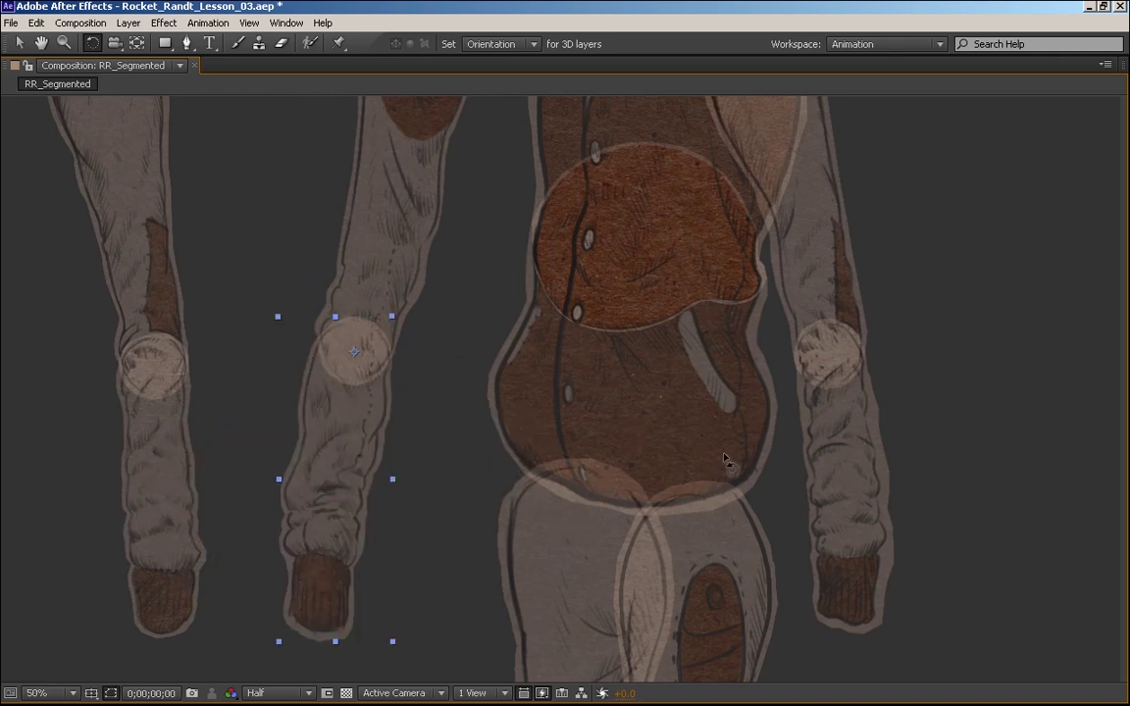
Test the bend of the left three-quarter forearm and then of the right one, undoing each rotation
click(844, 535)
drag(1017, 396, 1052, 248)
drag(833, 488, 549, 489)
key(ctrl+z)
drag(331, 496, 217, 283)
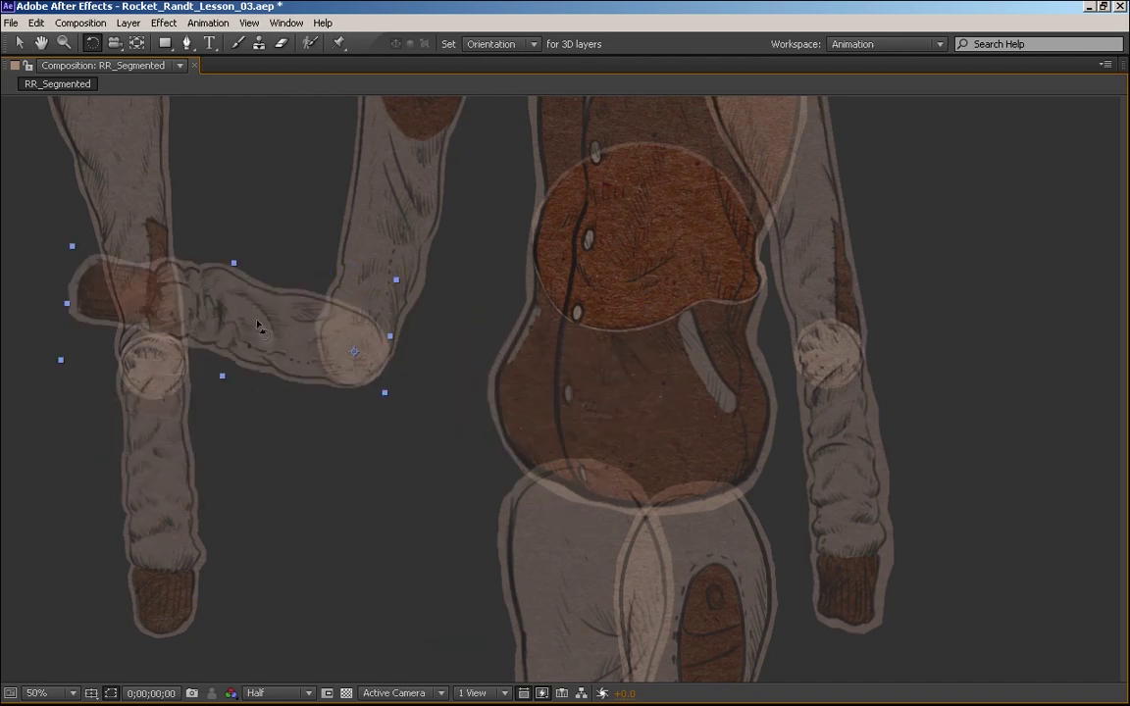
key(ctrl+z)
Place the right three-quarter arm over the torso's shoulder and move the upper arm's anchor point up into the shoulder
key(space)
drag(405, 234, 337, 549)
key(w)
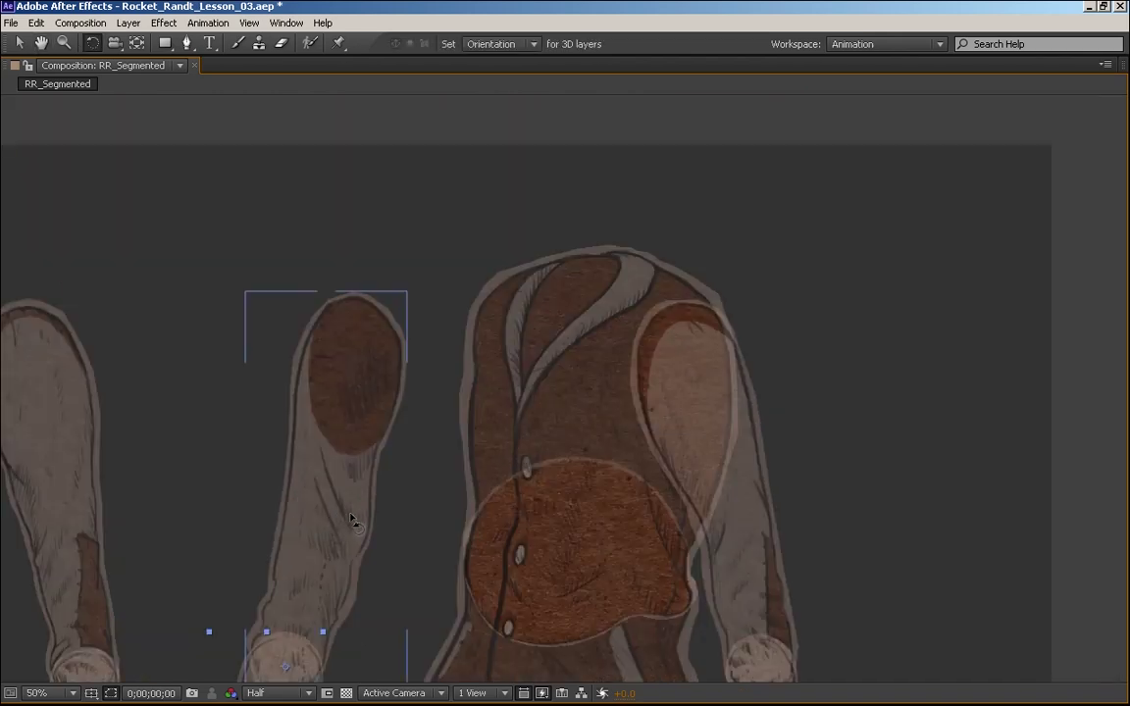
key(v)
drag(323, 559, 492, 530)
key(space)
drag(565, 507, 553, 497)
key(y)
drag(481, 471, 503, 381)
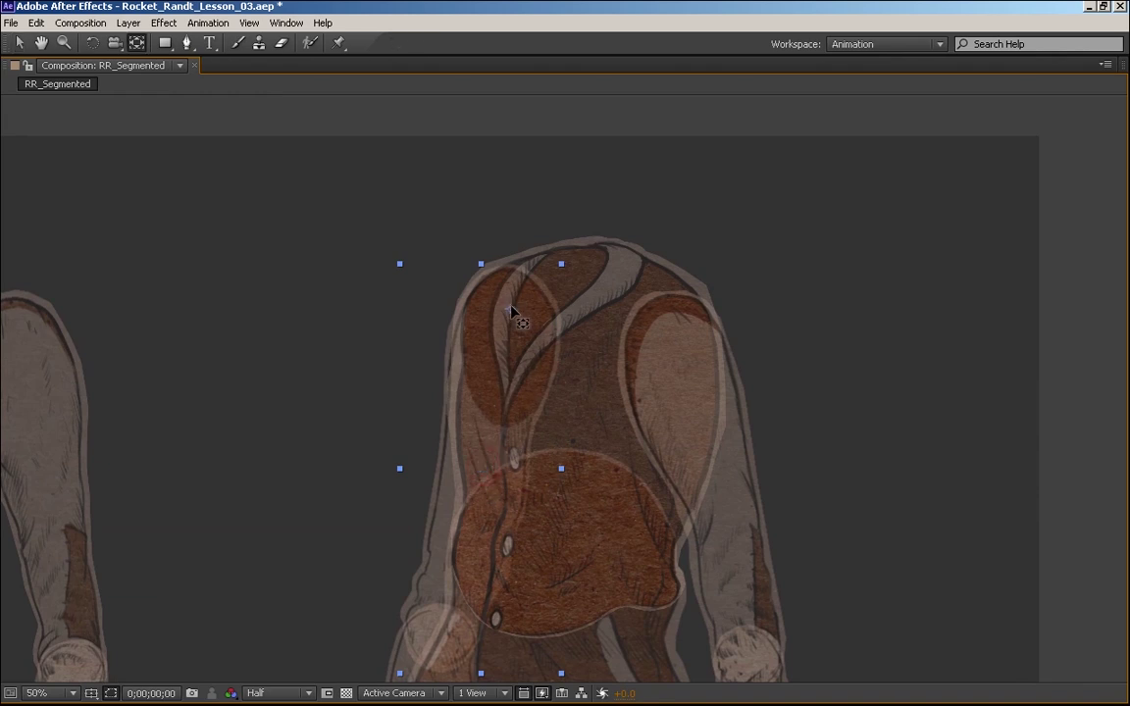
Test-rotate the right three-quarter arm outward about the shoulder and return it to its hanging position
key(w)
drag(498, 496, 237, 461)
key(space)
drag(518, 554, 679, 404)
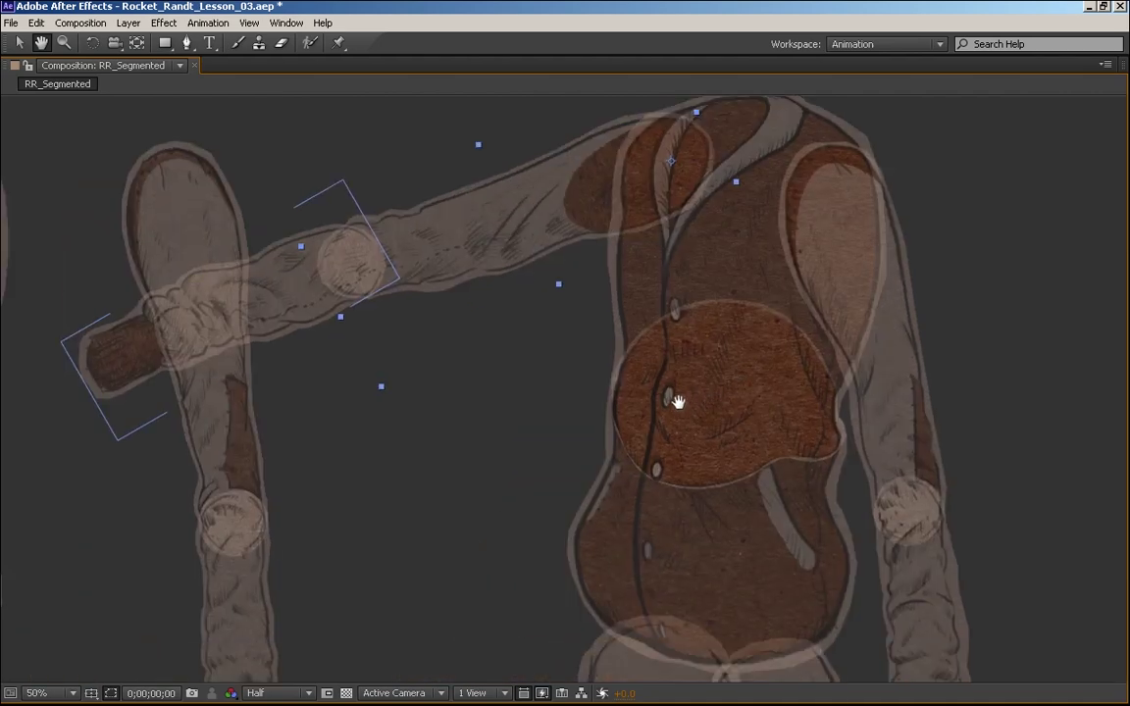
drag(620, 444, 793, 346)
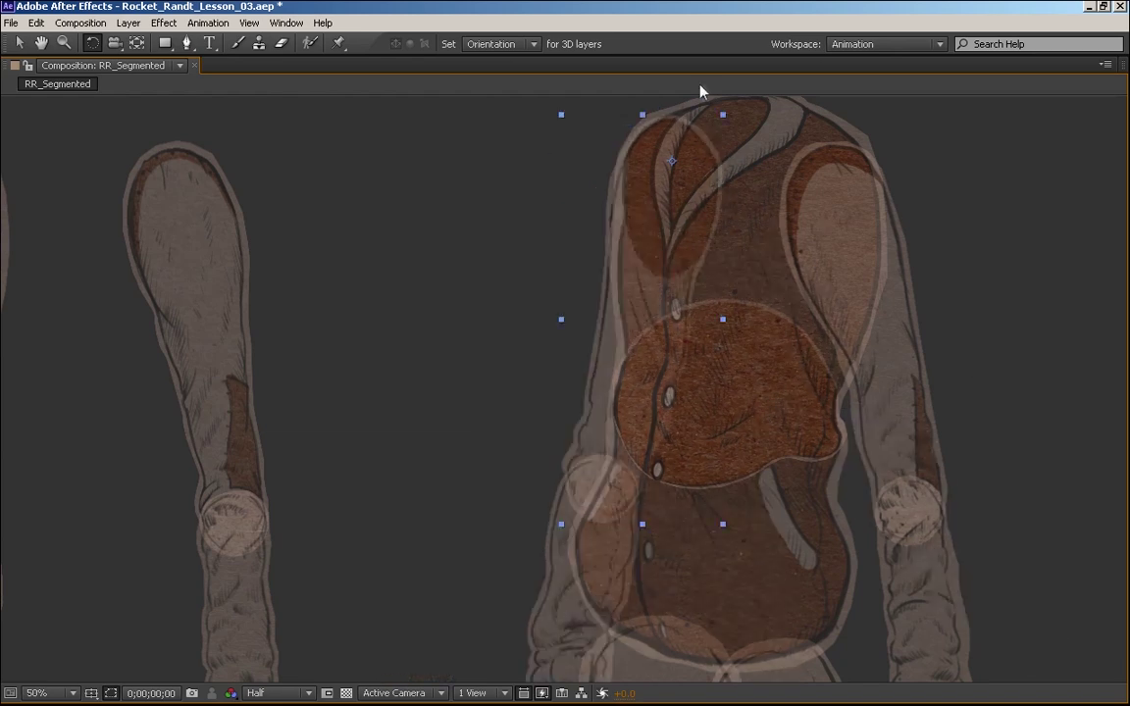
Lower the right three-quarter upper arm's anchor point slightly and test-rotate the arm across the torso, undoing the rotation
key(y)
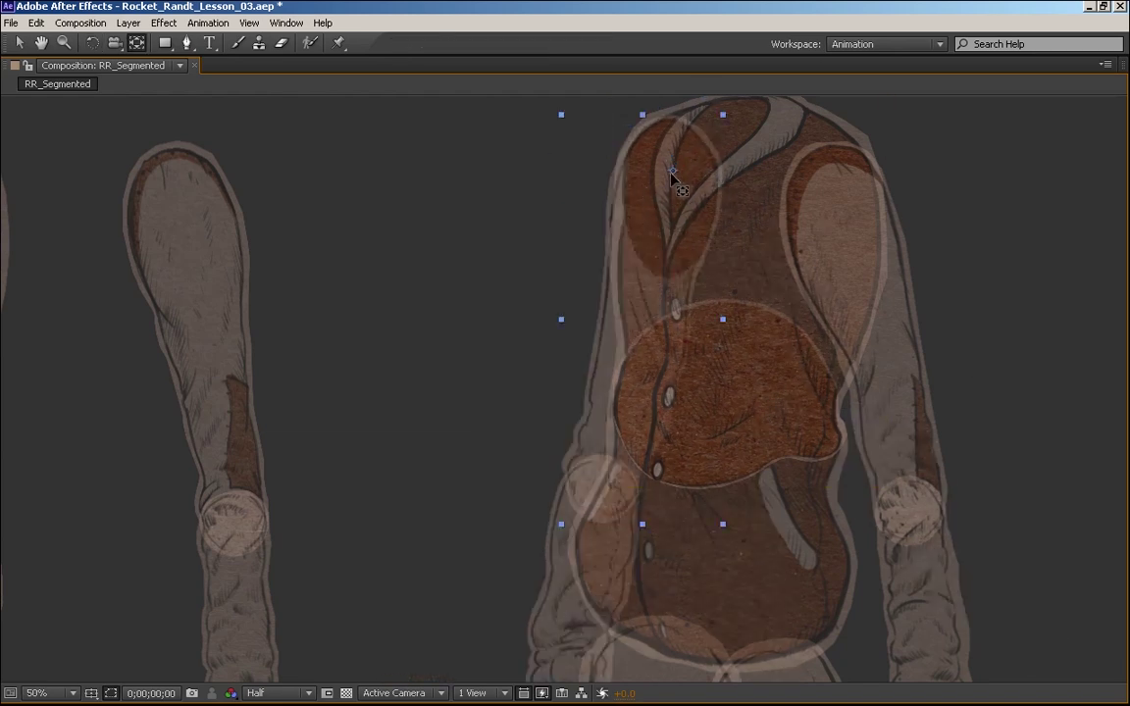
key(w)
drag(626, 412, 626, 186)
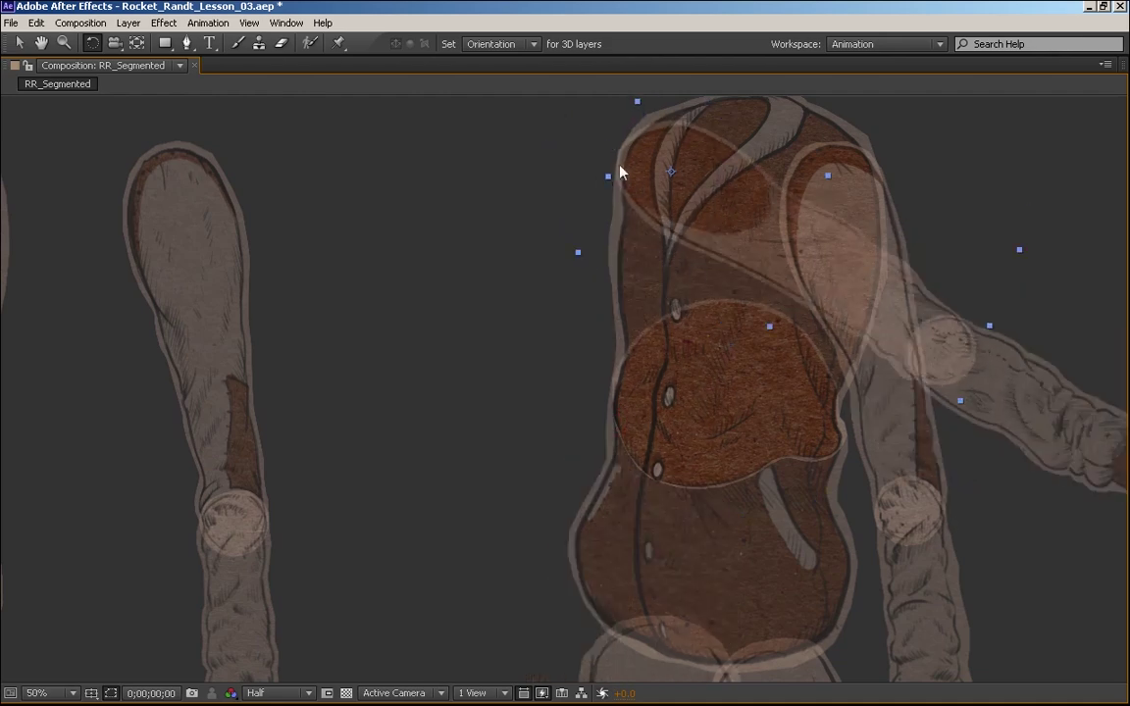
key(ctrl+z)
Test-rotate the left three-quarter arm outward about its shoulder pivot, undoing each rotation
key(space)
drag(386, 419, 269, 461)
click(782, 429)
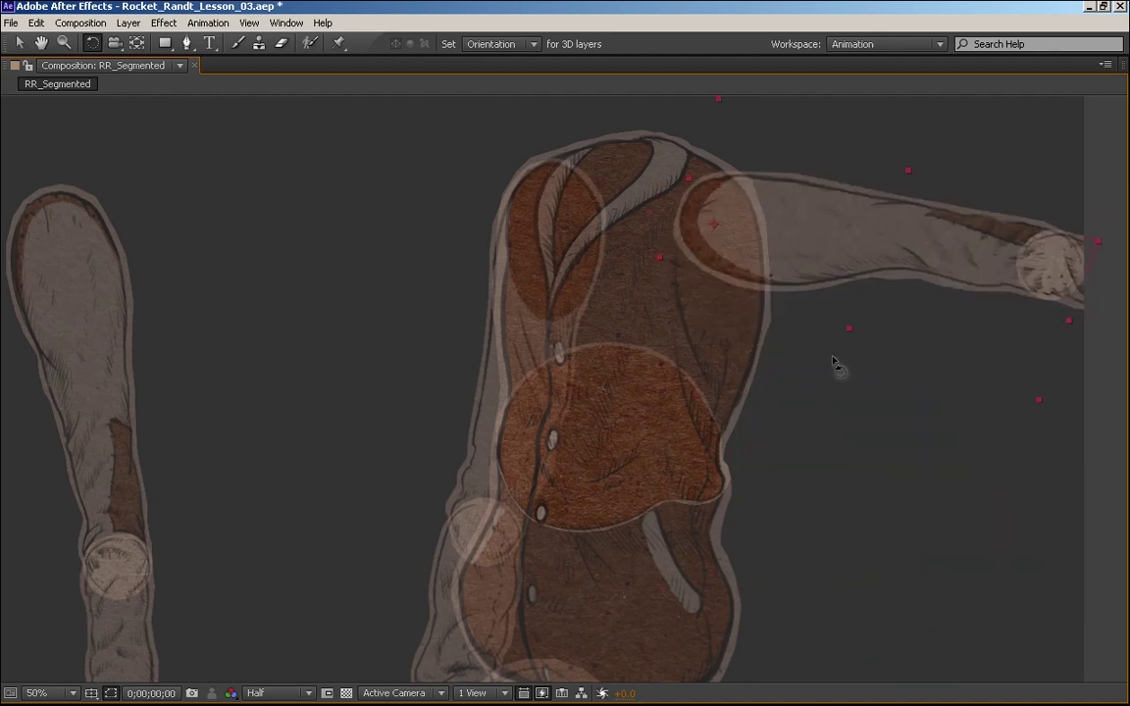
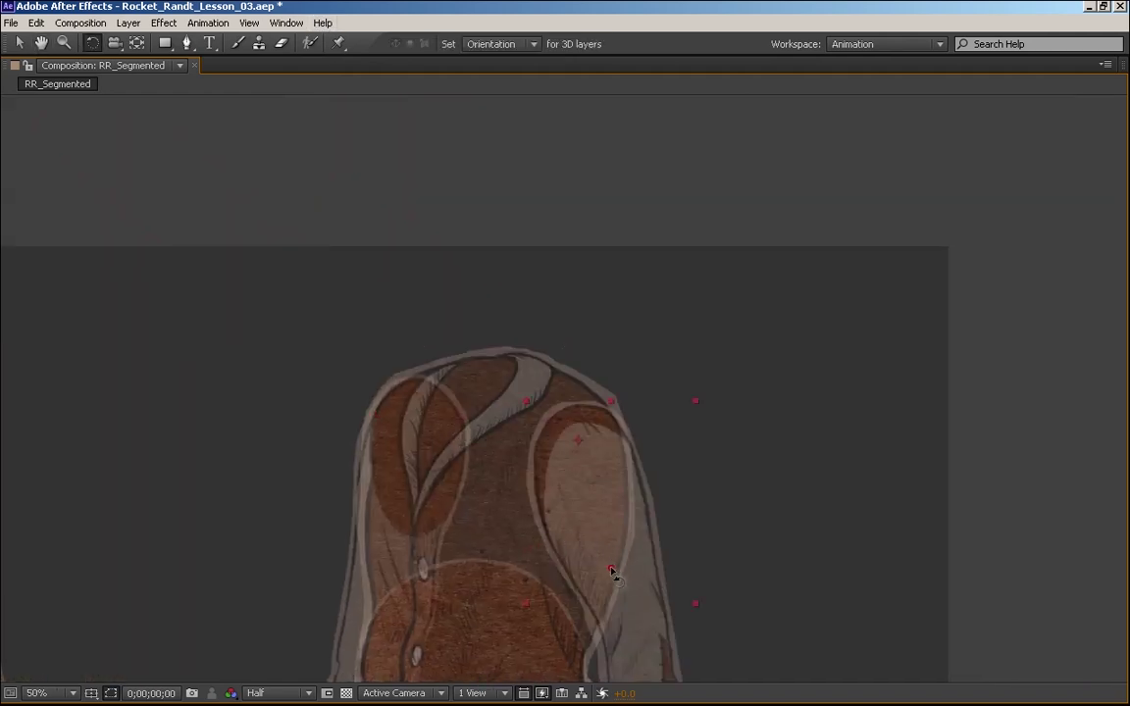
drag(611, 570, 436, 174)
key(ctrl+z)
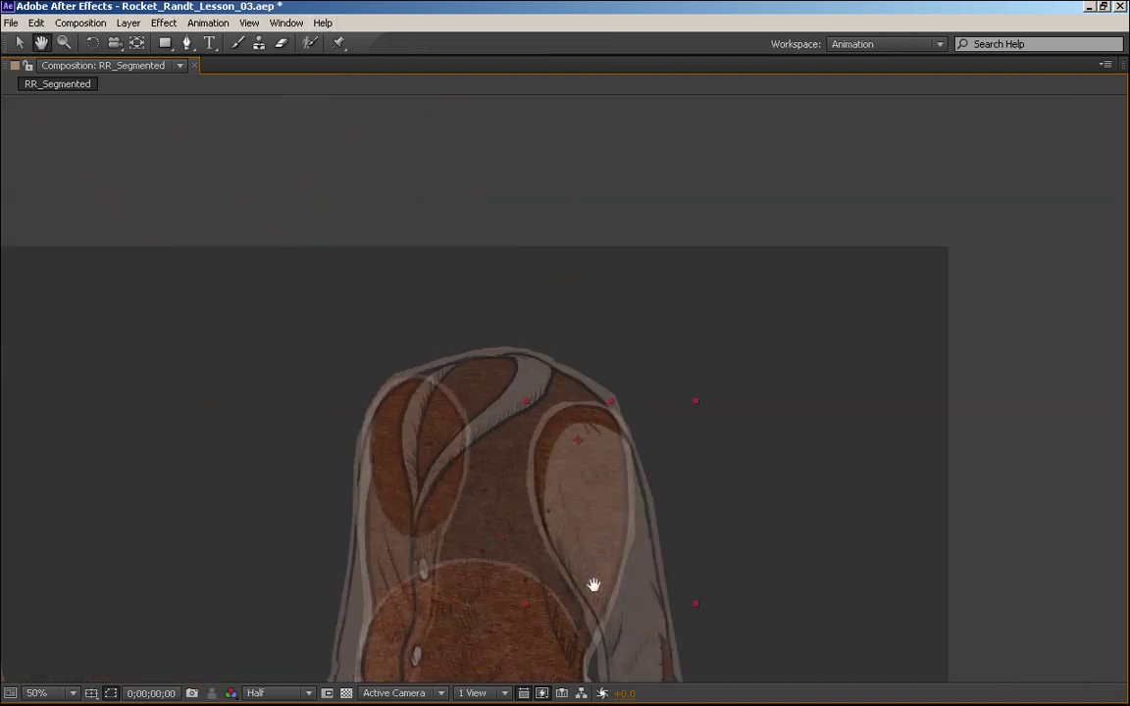
drag(594, 585, 555, 499)
key(w)
key(ctrl+z)
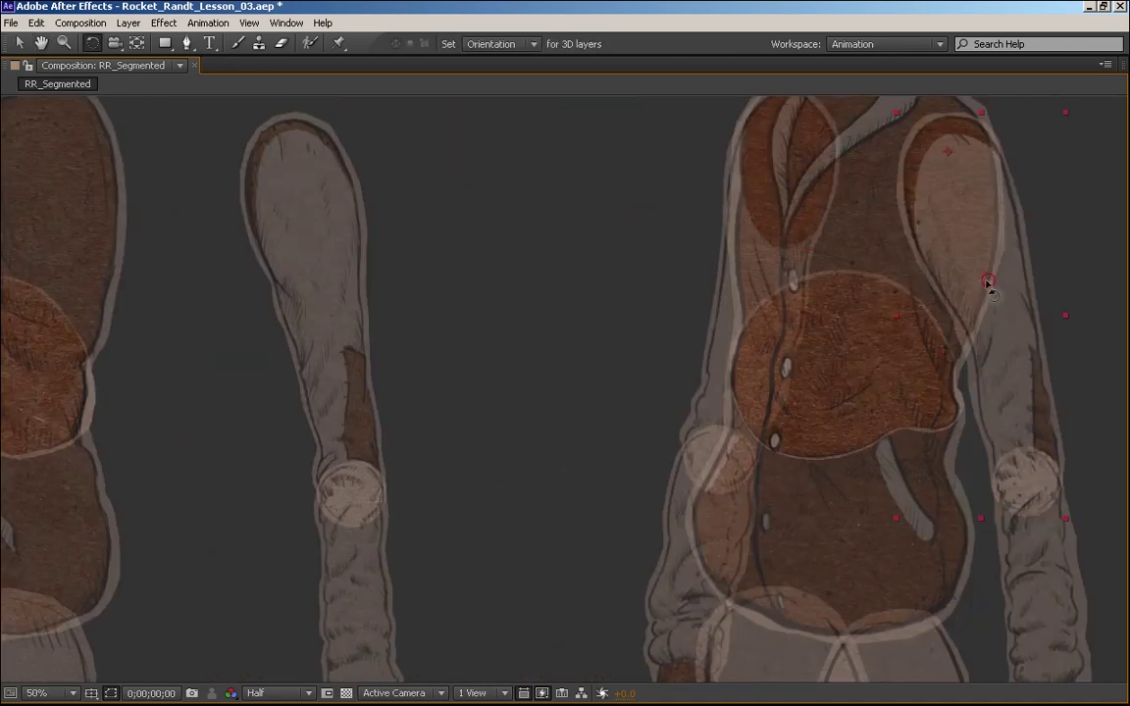
drag(987, 284, 429, 255)
key(ctrl+z)
key(space)
drag(586, 373, 493, 546)
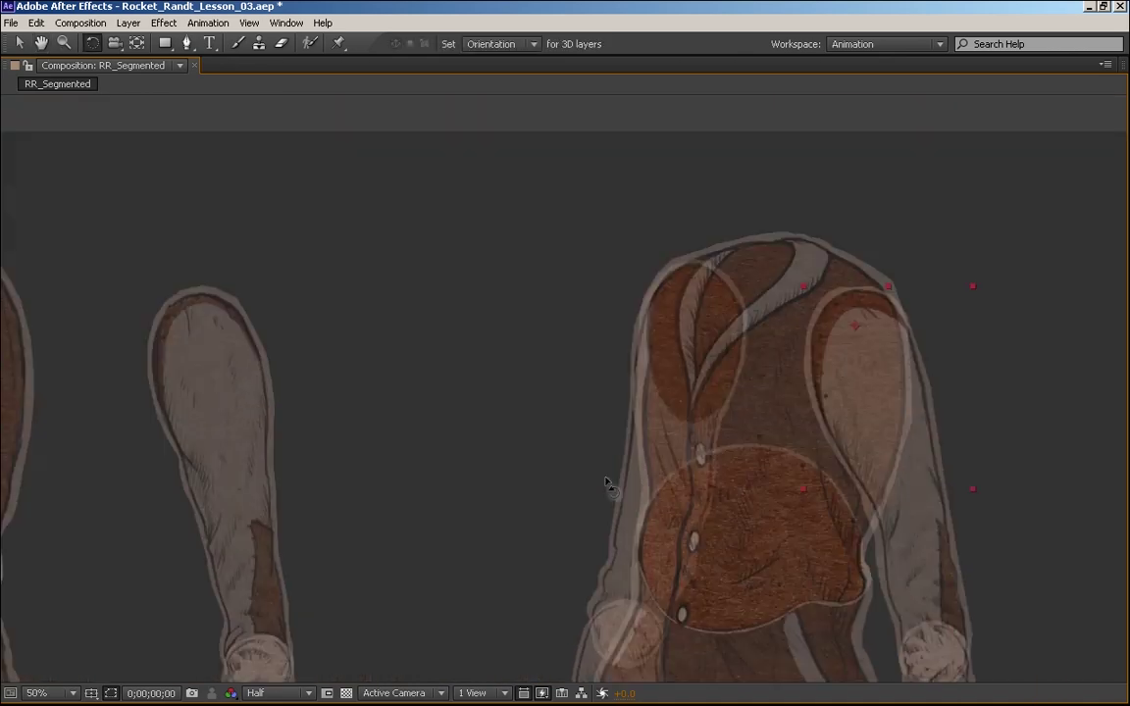
drag(911, 510, 204, 588)
key(ctrl+z)
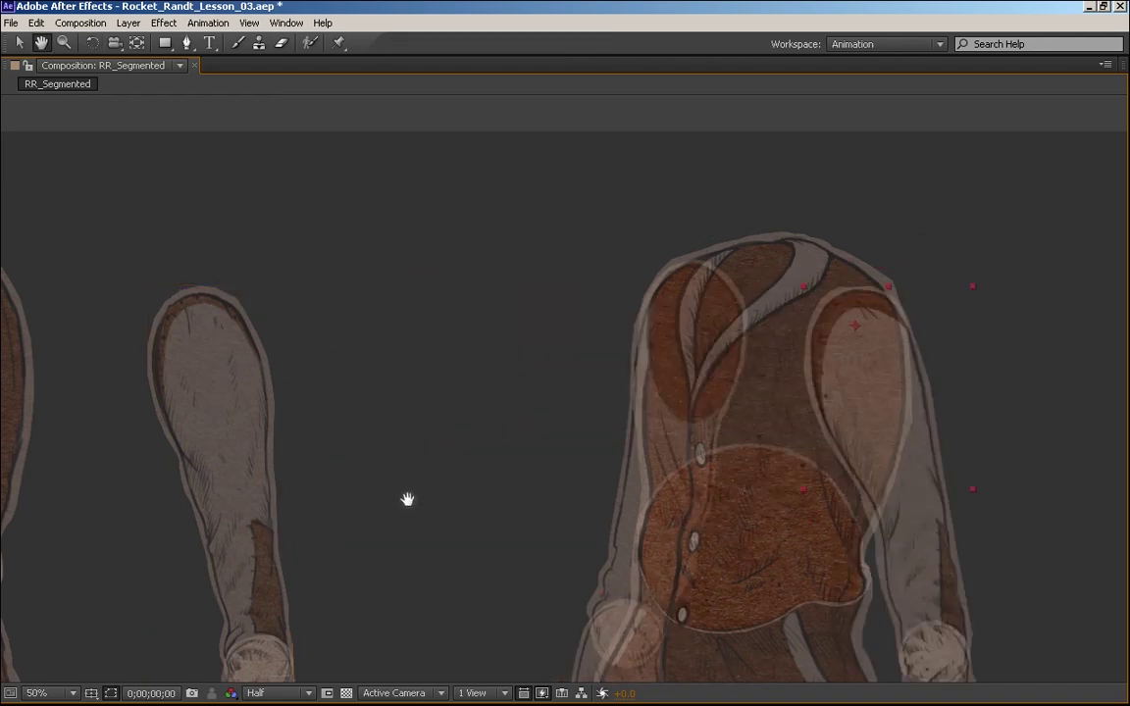
Place the near side-view arm over the side torso's shoulder and position its upper arm's anchor point at the shoulder
drag(409, 497, 768, 411)
drag(672, 431, 427, 417)
key(ctrl+z)
key(v)
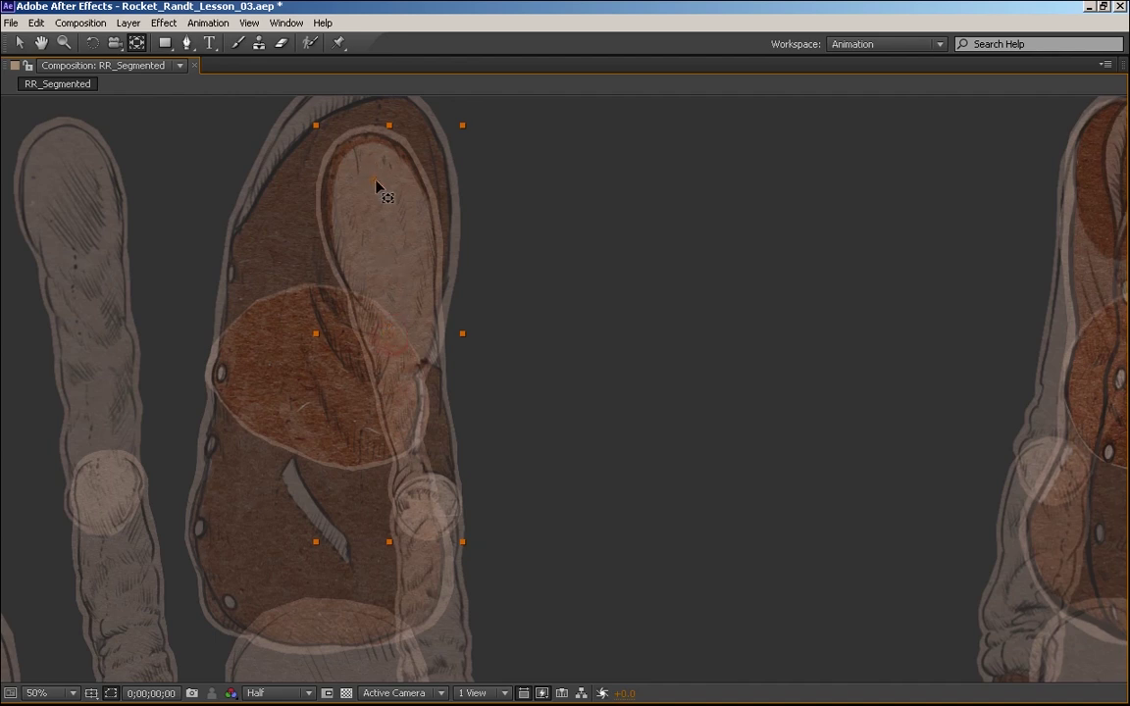
drag(422, 423, 292, 359)
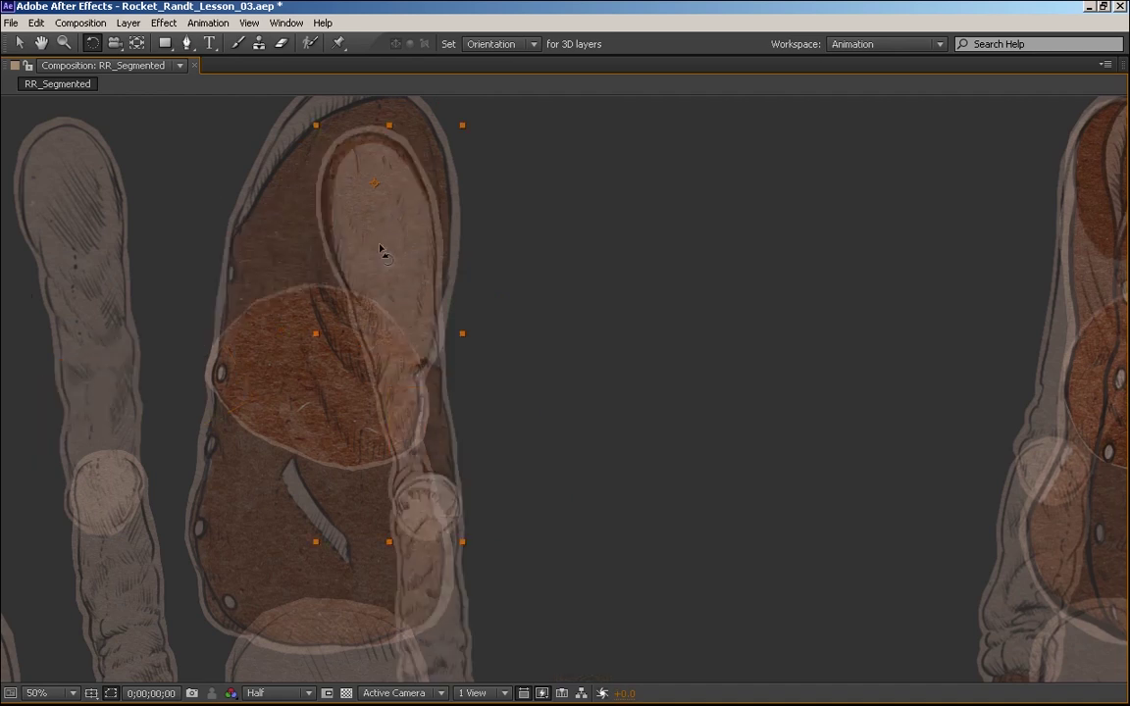
drag(383, 235, 388, 237)
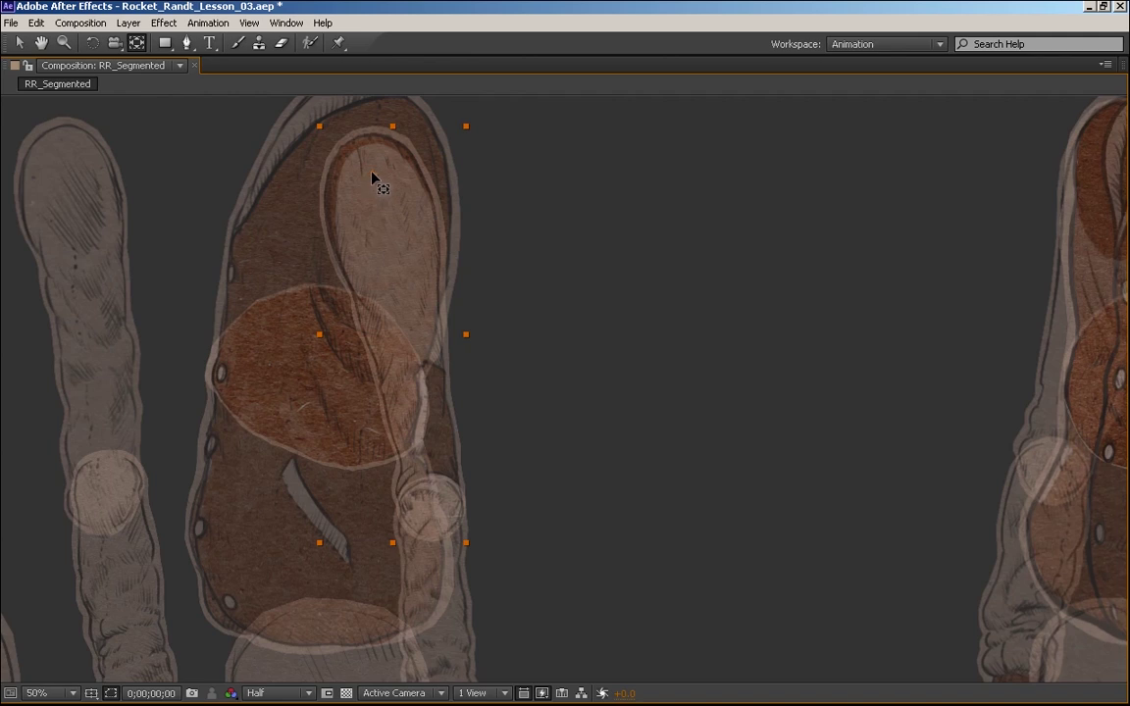
Test-rotate the near side-view arm forward about its shoulder pivot, undoing the rotation
drag(402, 351, 44, 331)
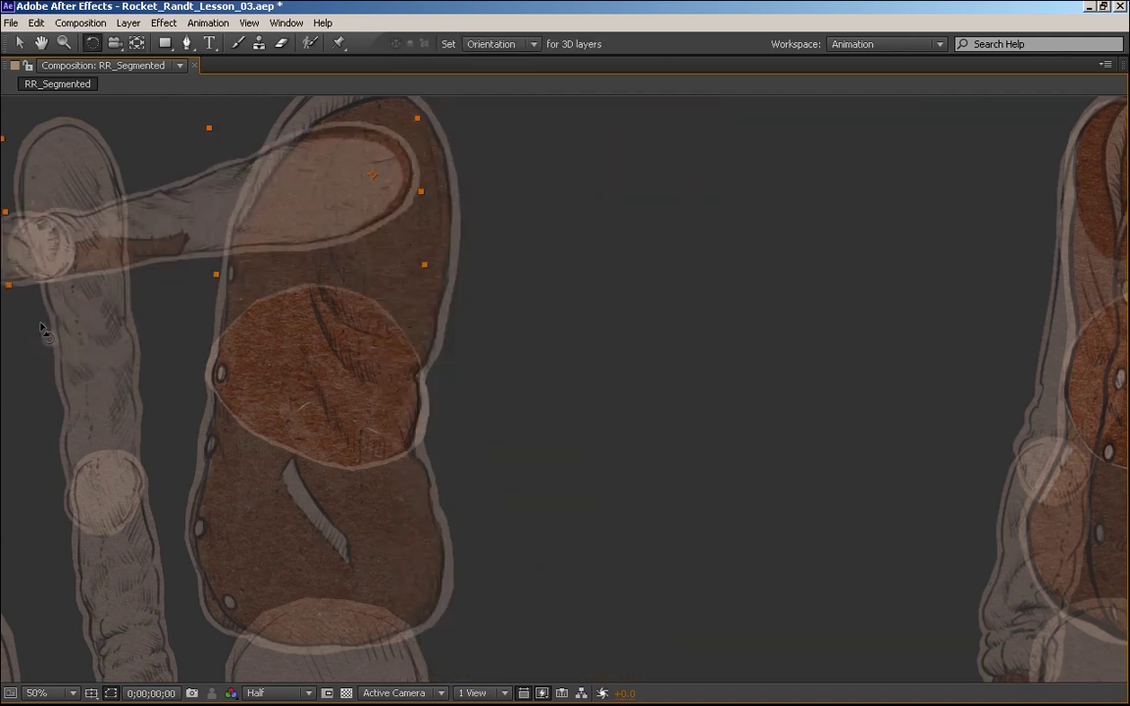
click(2, 290)
key(ctrl+z)
Move the near side-view forearm's anchor point into the elbow overlap and test the elbow's bend
key(space)
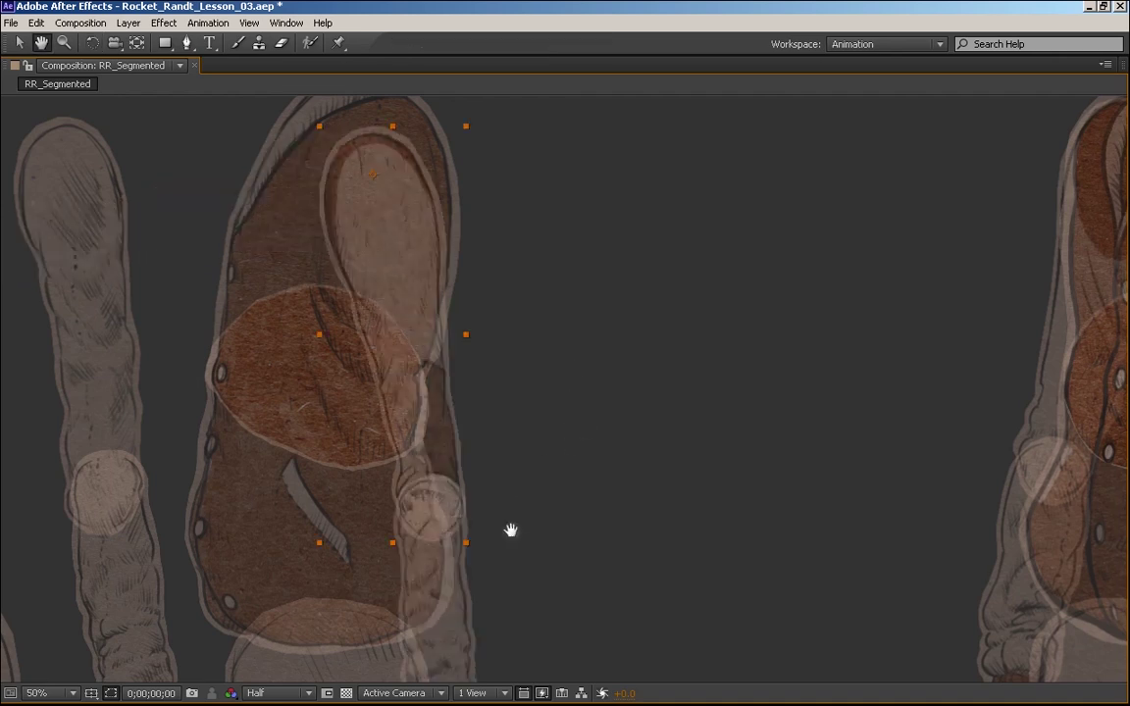
drag(510, 530, 580, 326)
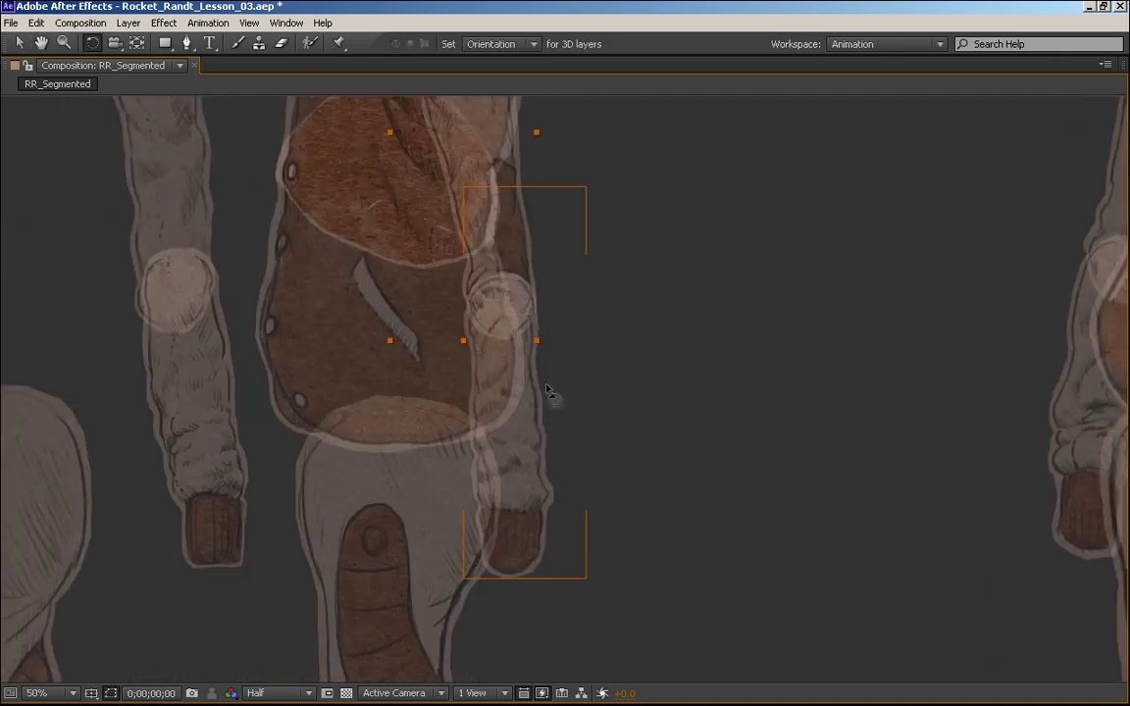
click(512, 481)
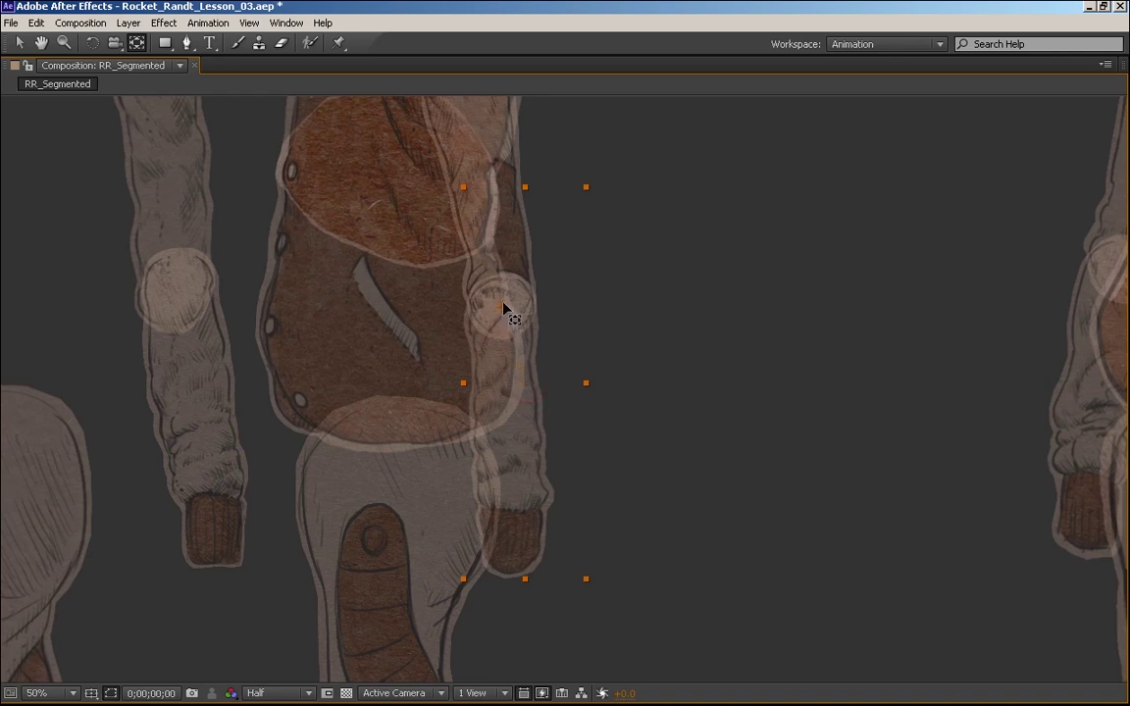
drag(488, 469, 152, 327)
Nudge the far side-view forearm to overlap its upper arm at the elbow and centre its anchor point in the overlap
key(space)
drag(340, 408, 548, 619)
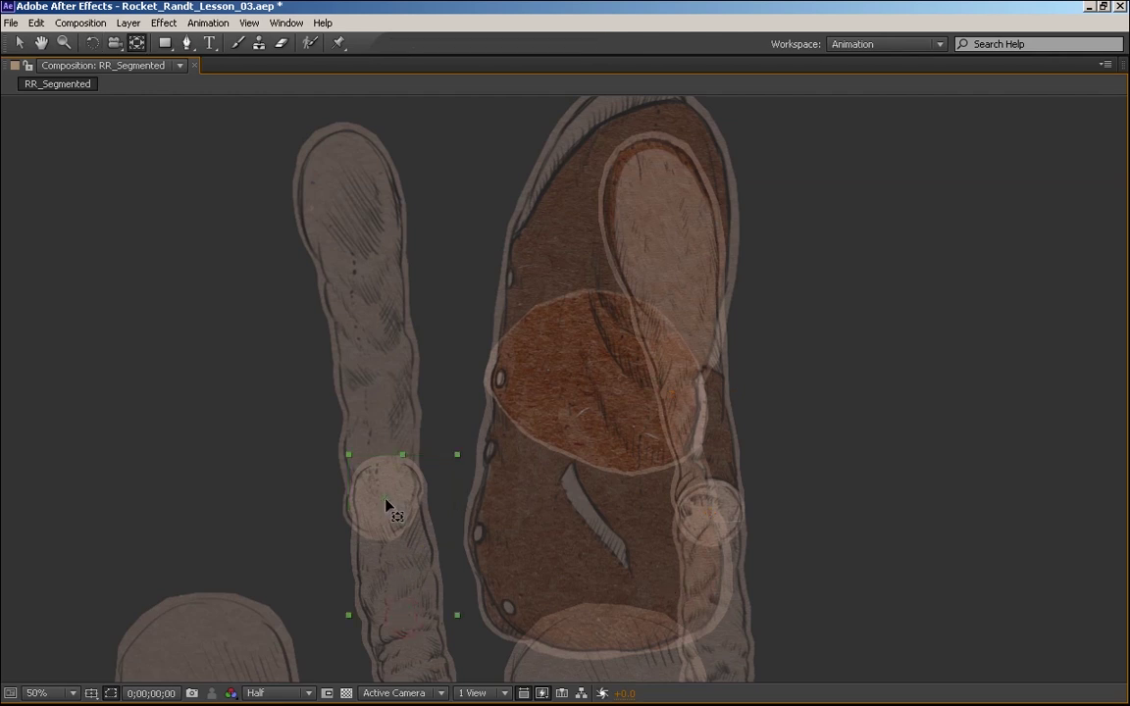
key(h)
drag(444, 579, 436, 410)
key(y)
key(Up)
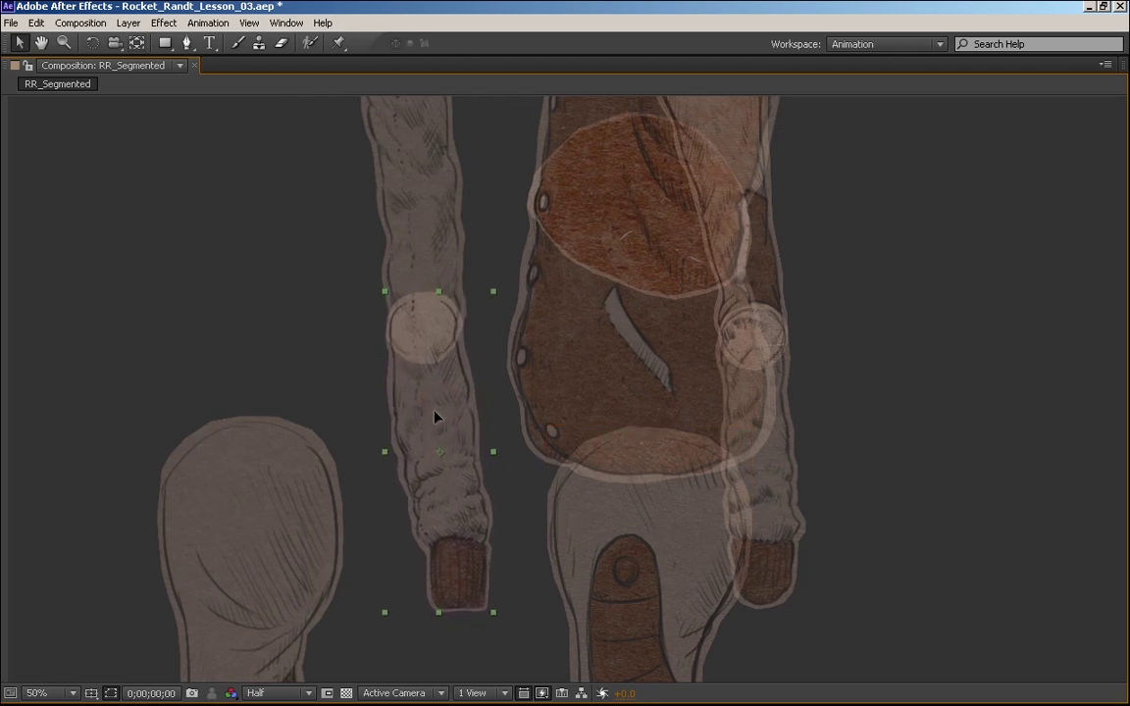
key(Left)
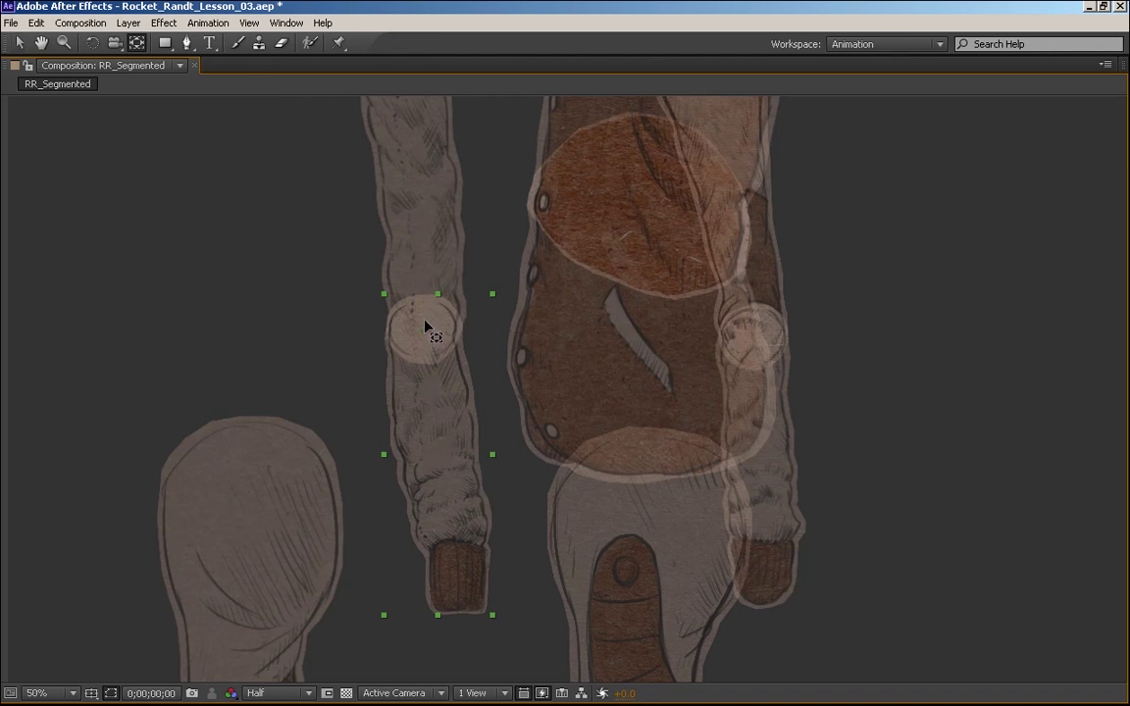
drag(437, 451, 536, 349)
Move the far side-view upper arm's anchor point to the shoulder, place the arm over the side torso and tilt it slightly
mouse_move(332, 460)
mouse_down()
mouse_move(331, 383)
mouse_move(330, 463)
mouse_up()
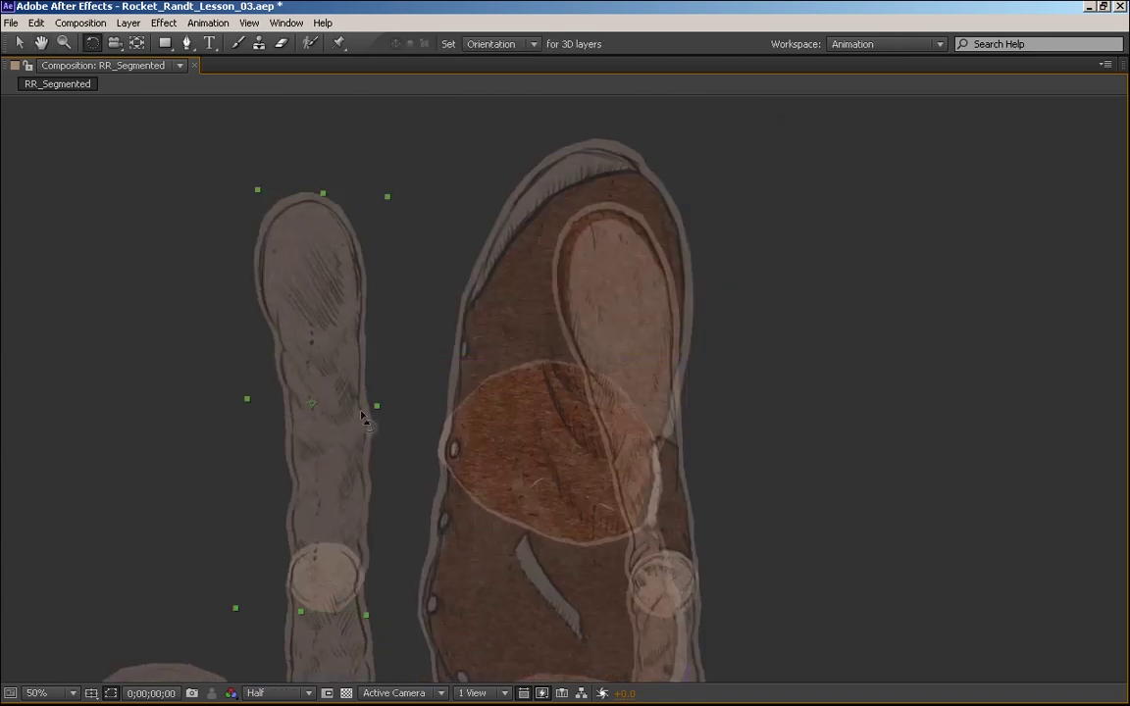
key(y)
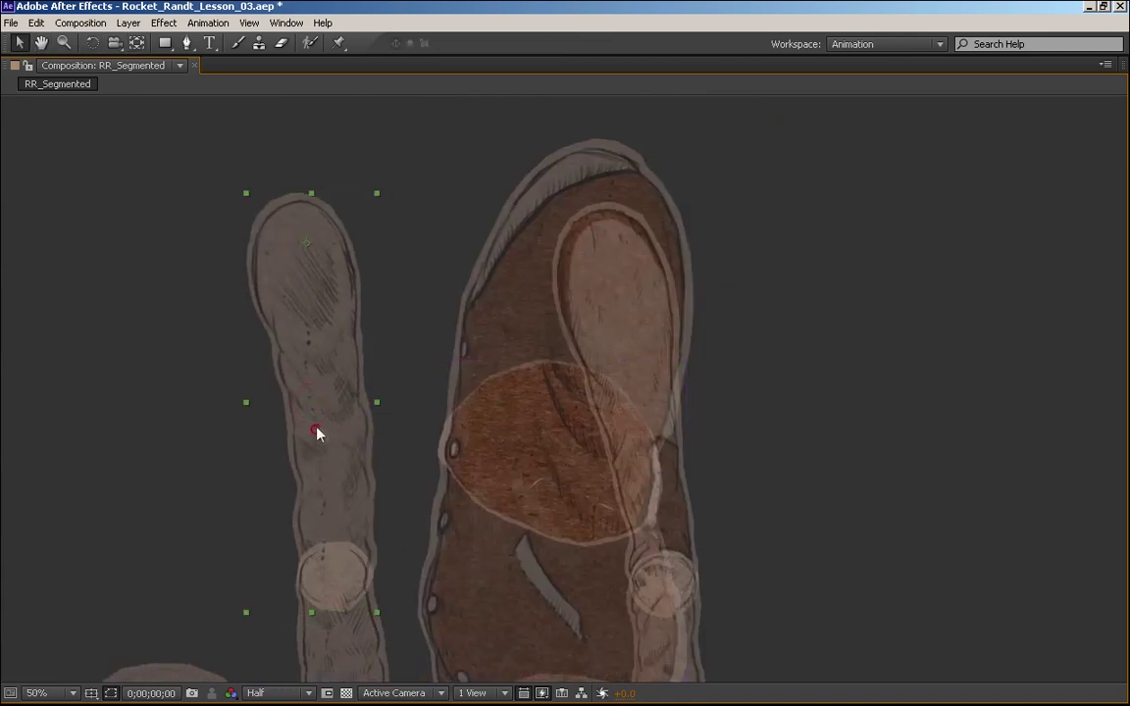
drag(316, 434, 625, 436)
key(space)
drag(747, 486, 748, 183)
drag(611, 381, 626, 373)
key(space)
mouse_move(746, 383)
mouse_down()
mouse_move(744, 346)
mouse_move(730, 375)
mouse_up()
drag(698, 480, 663, 594)
key(w)
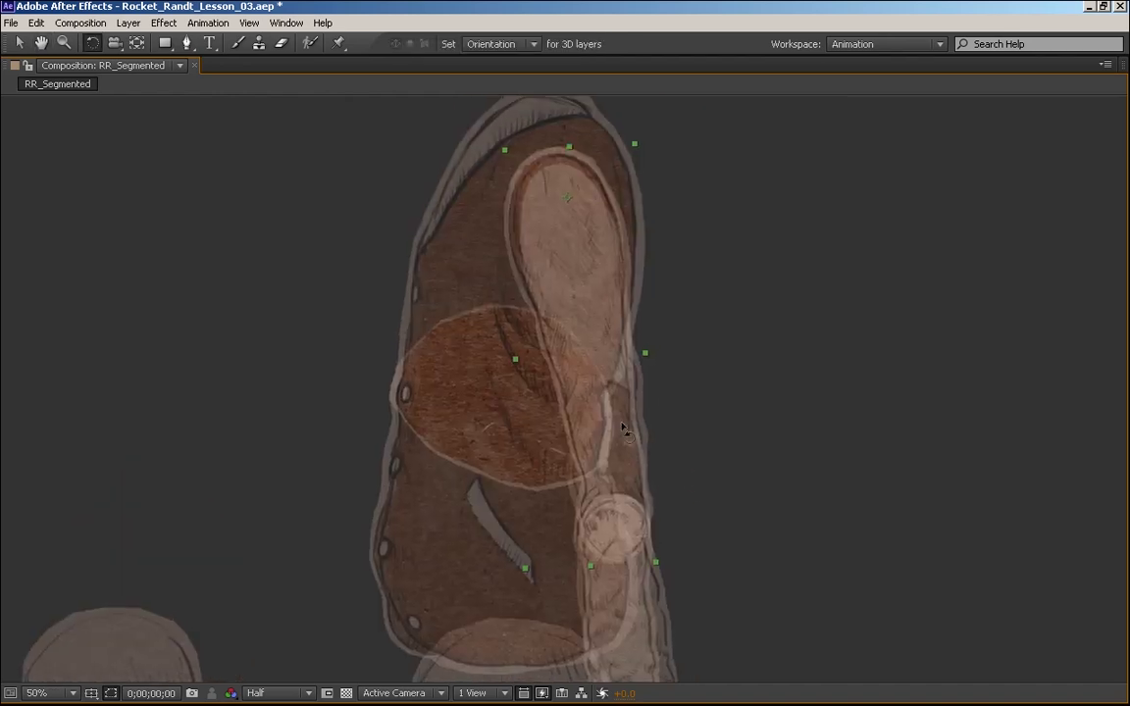
Test-rotate the far side-view arm forward about its shoulder pivot, undoing the rotations
drag(643, 383, 172, 419)
key(ctrl+z)
drag(609, 480, 726, 285)
key(space)
drag(525, 543, 332, 652)
key(ctrl+z)
drag(242, 496, 8, 404)
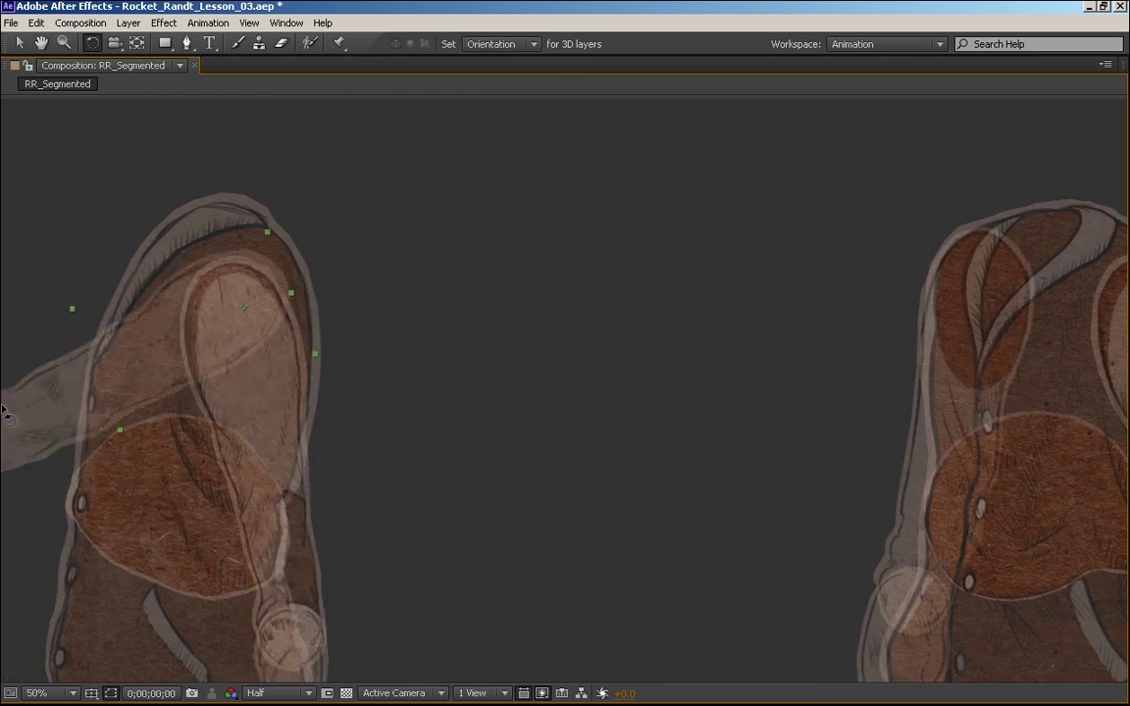
drag(436, 474, 619, 449)
key(space)
key(space)
key(Home)
key(ctrl+z)
drag(402, 501, 515, 514)
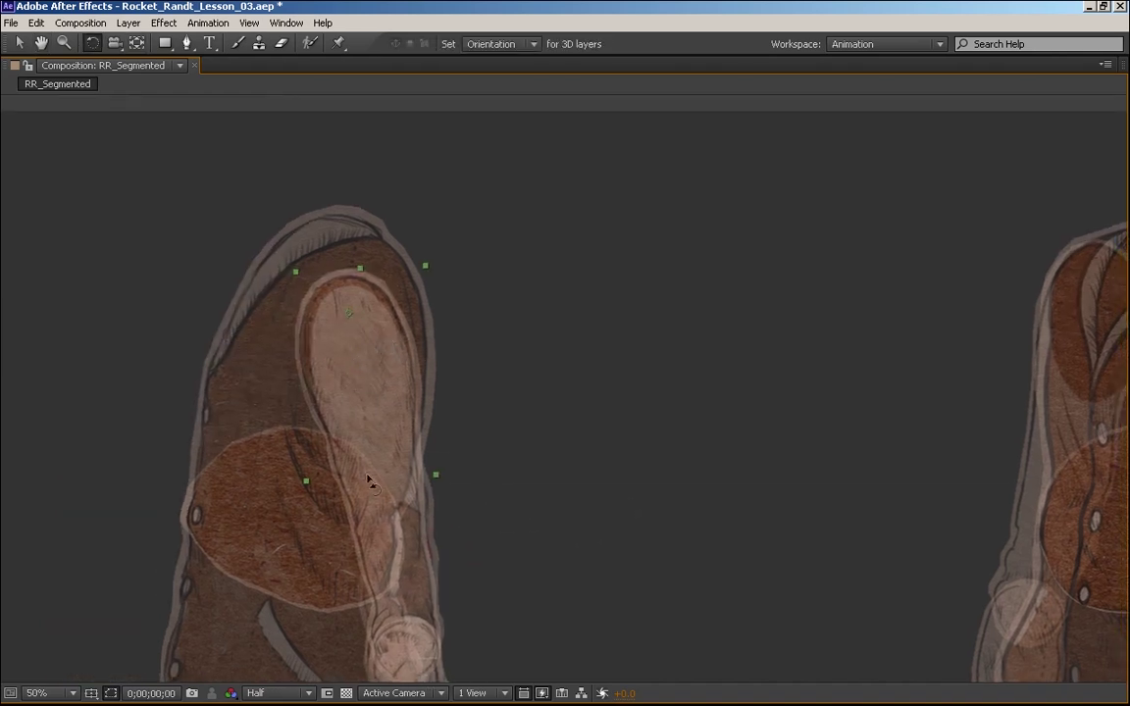
drag(370, 480, 18, 505)
key(ctrl+z)
Select the detached side-view upper leg and set its anchor point in the hip
drag(610, 507, 777, 332)
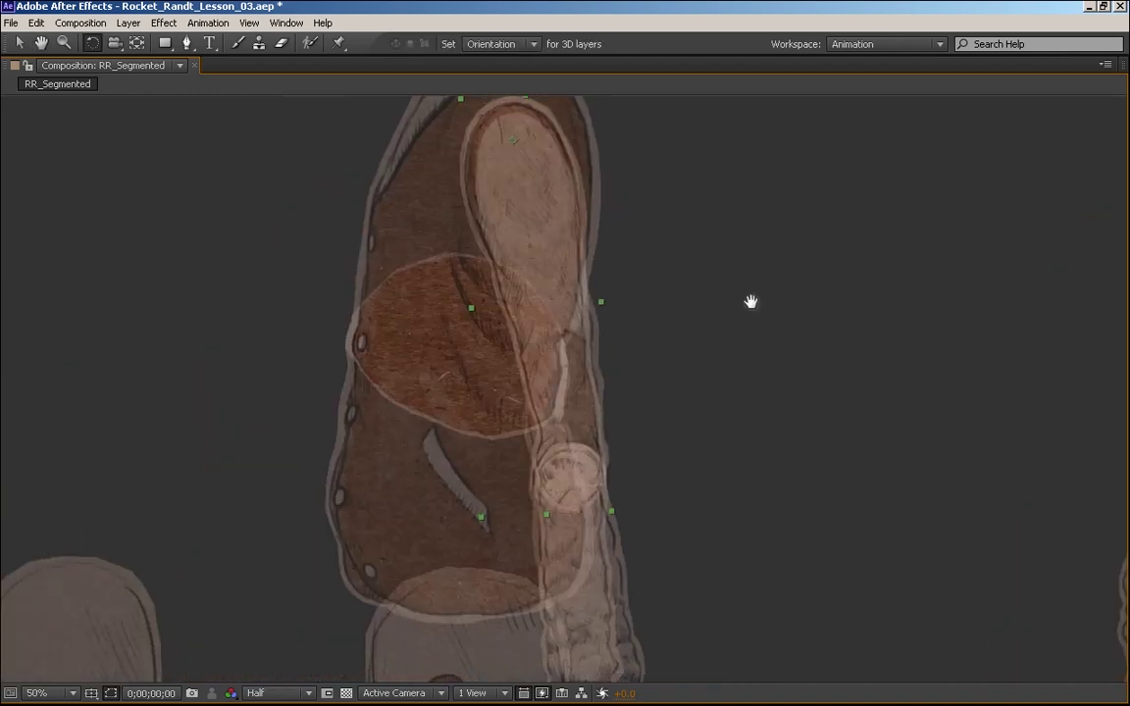
key(comma)
mouse_move(693, 464)
mouse_down()
mouse_move(668, 485)
mouse_move(504, 416)
mouse_up()
mouse_move(488, 464)
mouse_down()
mouse_move(603, 464)
mouse_move(686, 392)
mouse_move(686, 450)
mouse_move(711, 430)
mouse_up()
click(210, 372)
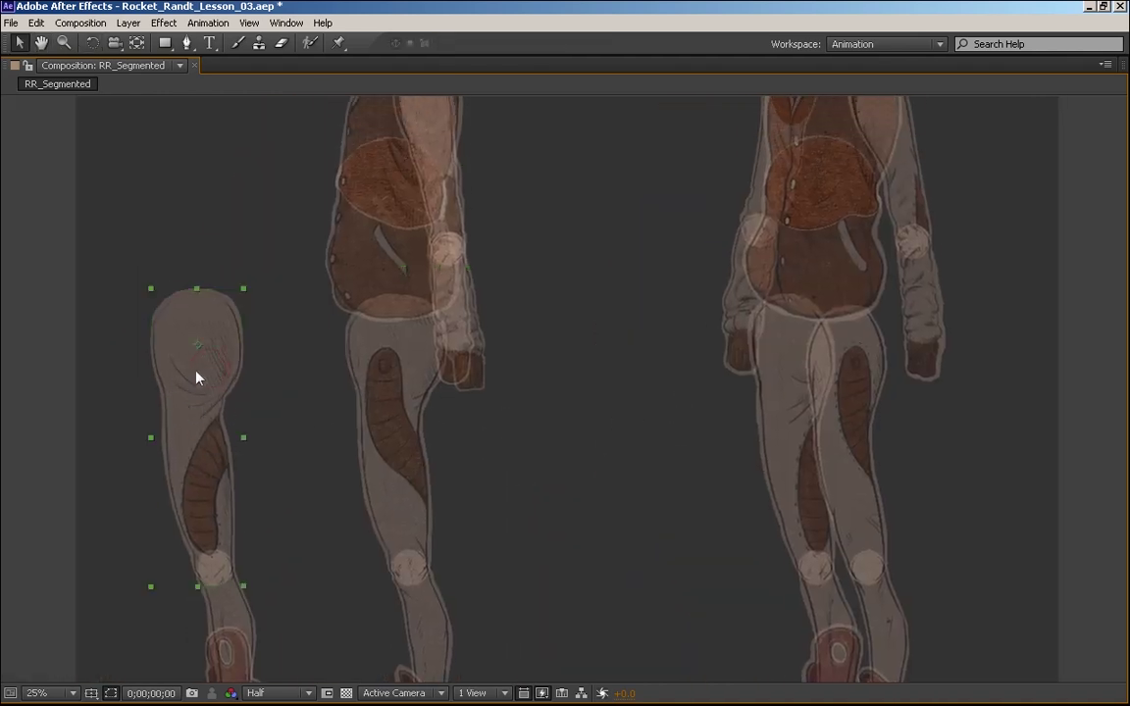
Place the detached side-view upper leg over the hip, test its fit against the other leg, and move it back out beside the body
drag(197, 377, 401, 379)
drag(461, 443, 698, 385)
drag(548, 498, 419, 397)
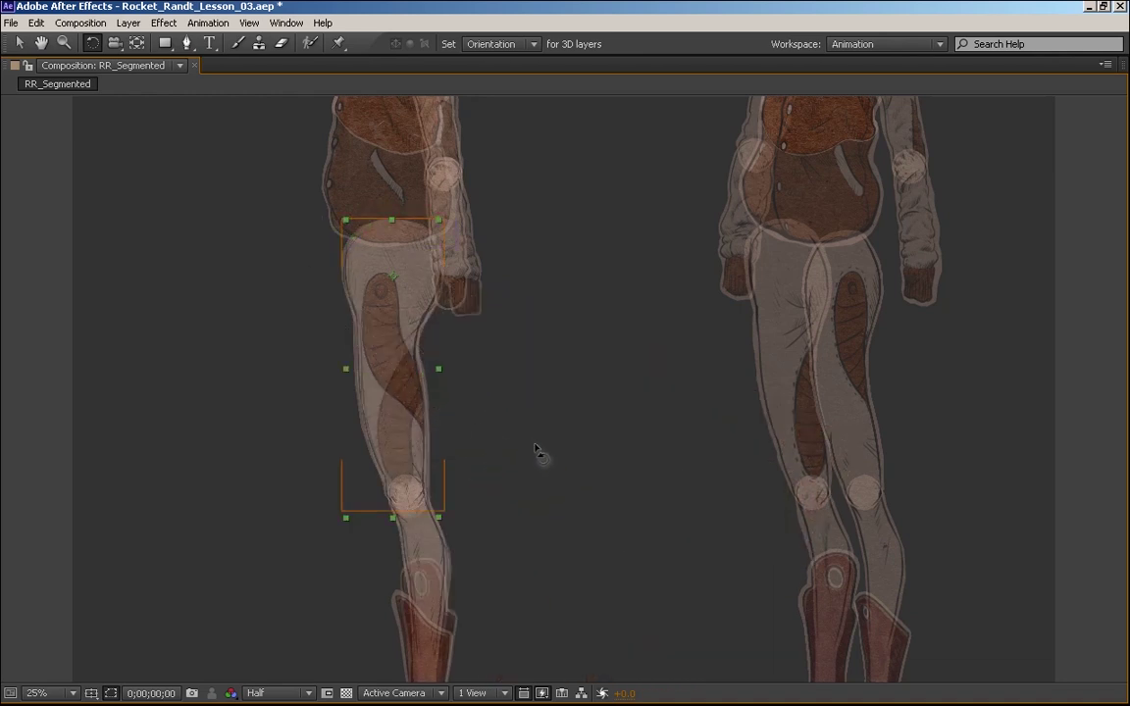
drag(396, 302, 293, 320)
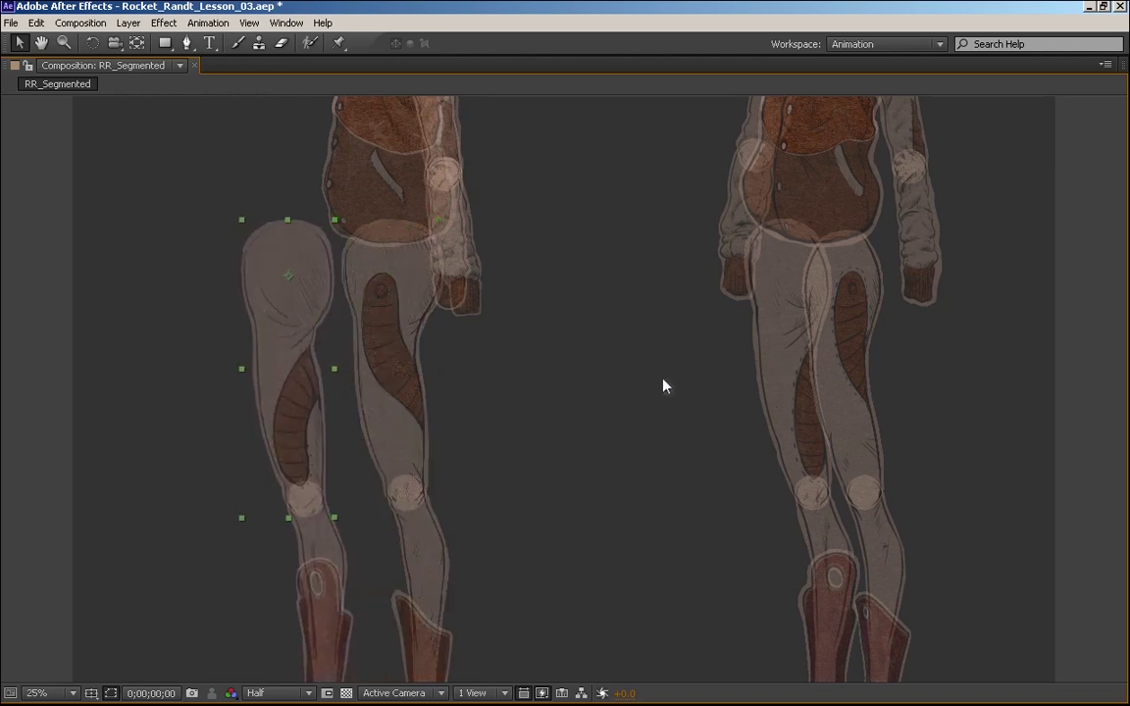
Test-rotate the side-view lower torso with its attached upper torso about its pivot, undoing the rotations
key(space)
drag(743, 433, 501, 627)
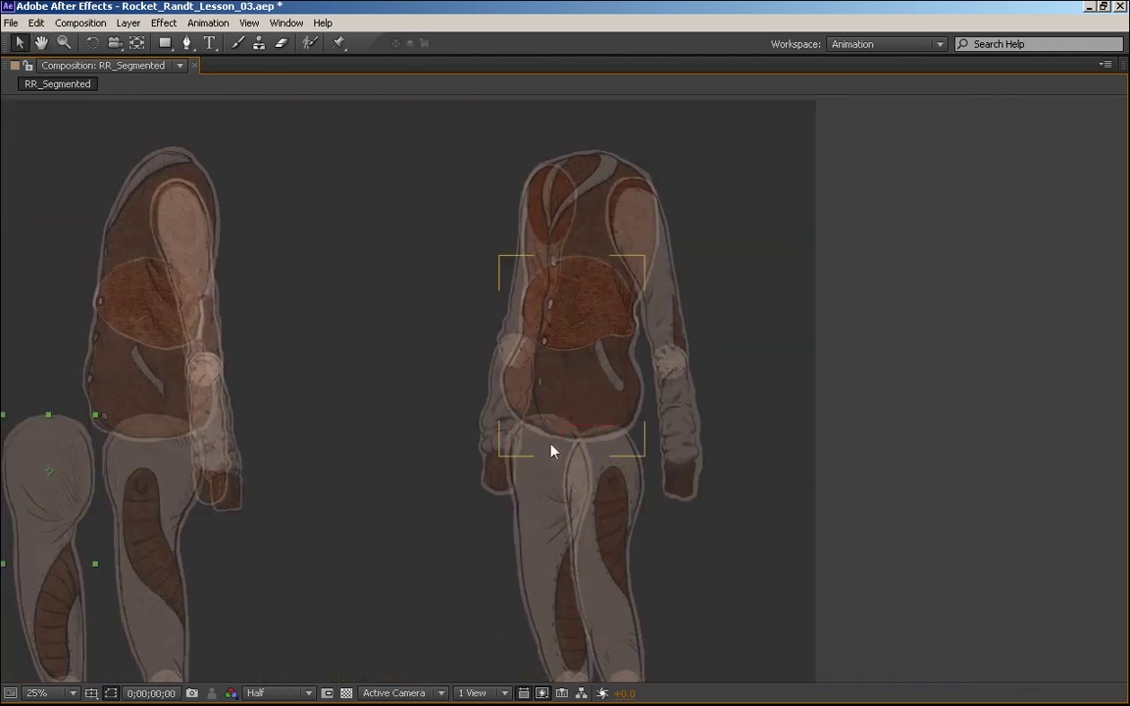
drag(451, 533, 447, 563)
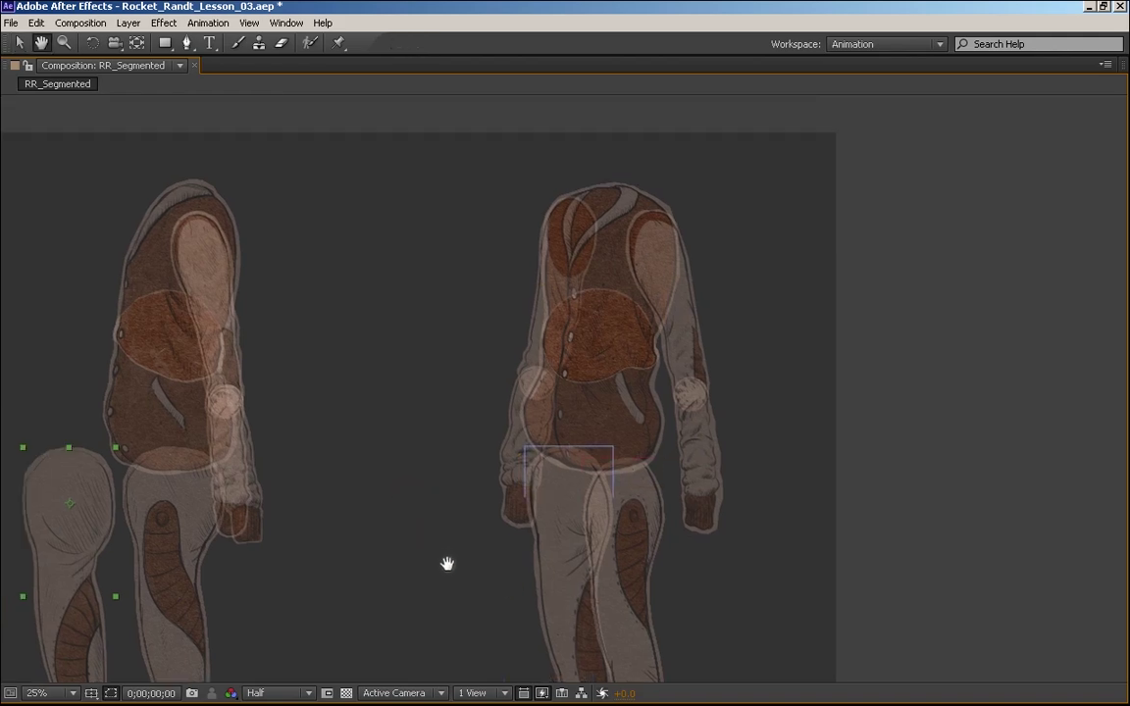
click(661, 391)
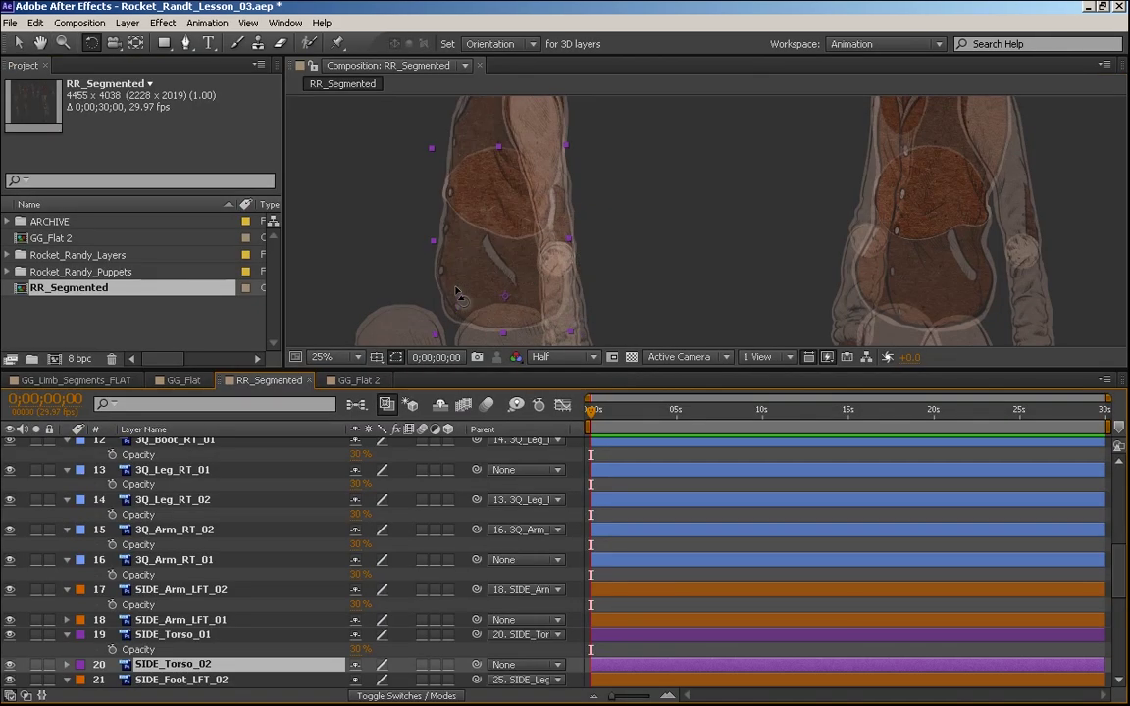
drag(397, 157, 334, 241)
key(space)
drag(620, 265, 754, 257)
key(ctrl+z)
drag(496, 169, 465, 208)
key(ctrl+z)
Centre the side-view upper torso's anchor point in the waist overlap and test-rotate the torso there, undoing the rotation
key(y)
drag(544, 246, 562, 228)
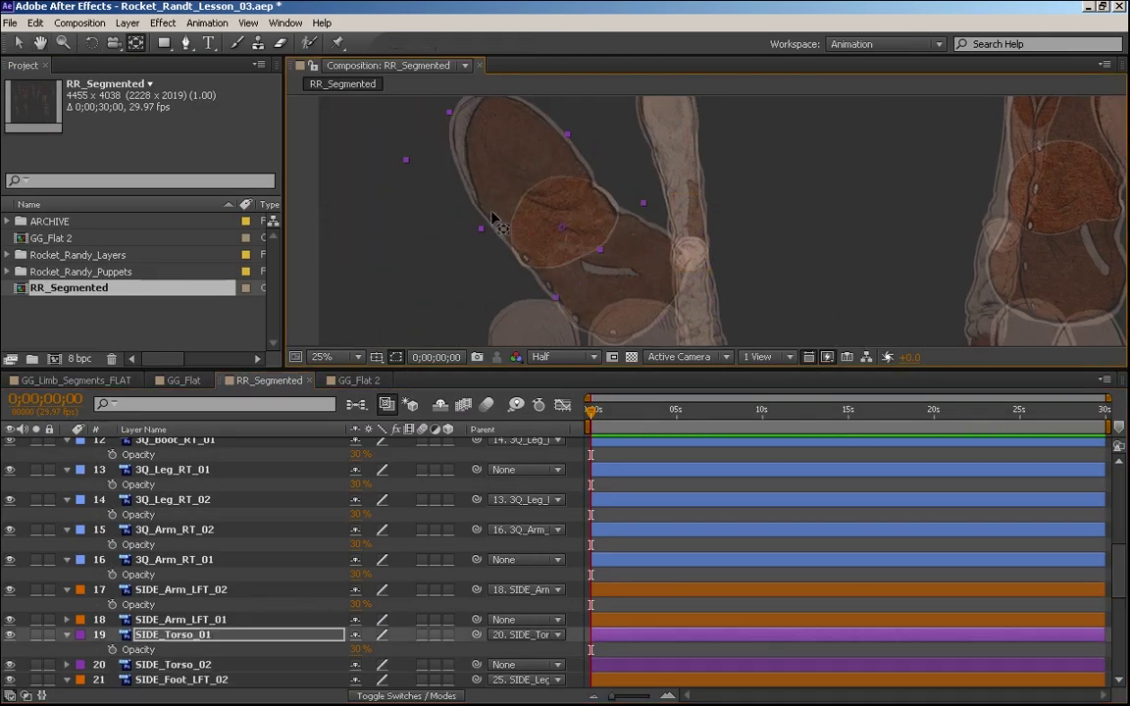
key(w)
drag(500, 205, 508, 230)
key(ctrl+z)
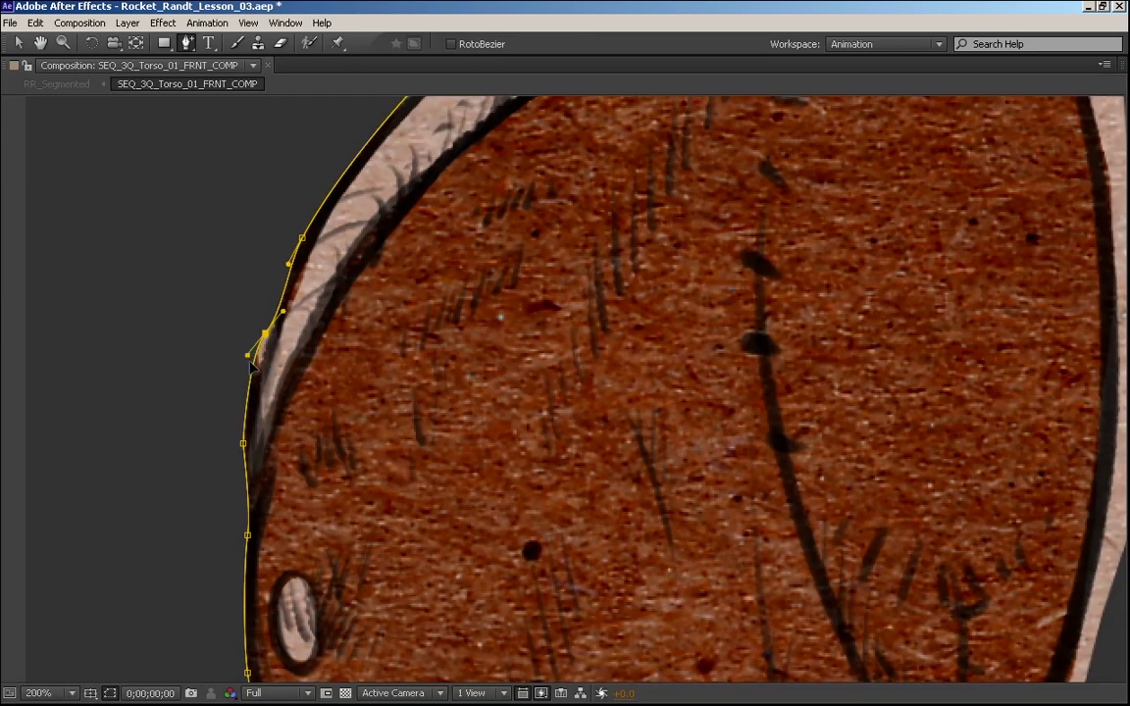
Adjust the mask curve on the three-quarter front torso to follow the outer outline of the jacket's light trim
drag(266, 370, 265, 373)
drag(274, 338, 75, 670)
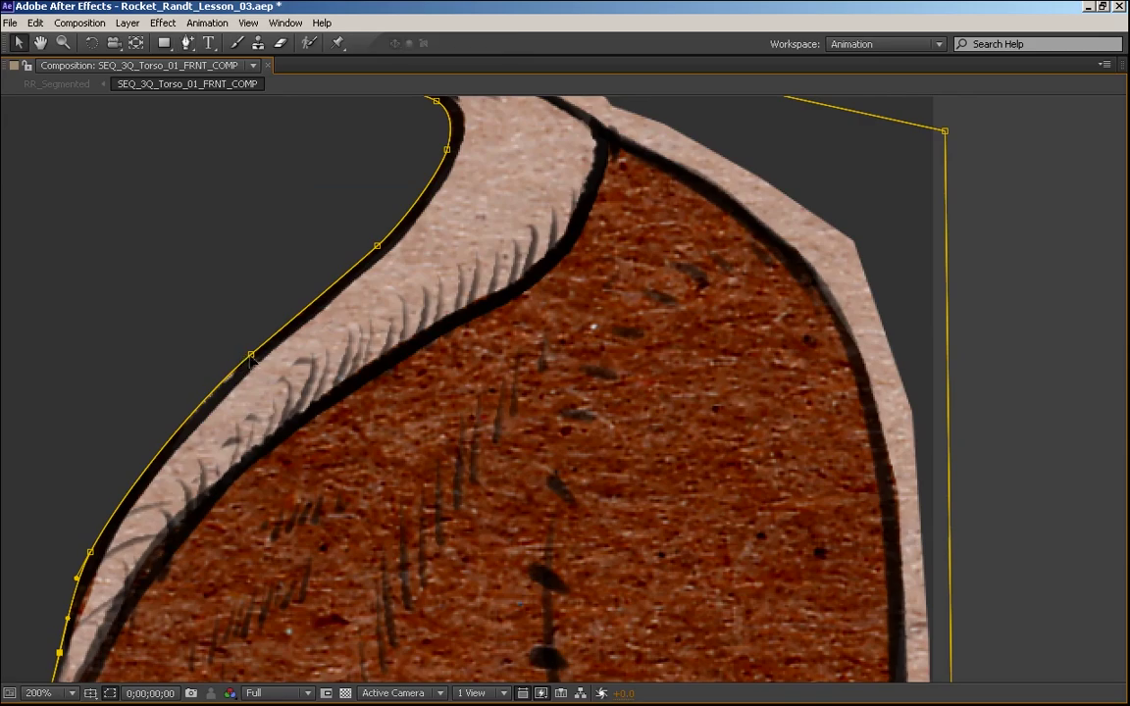
scroll(466, 350, up, 3)
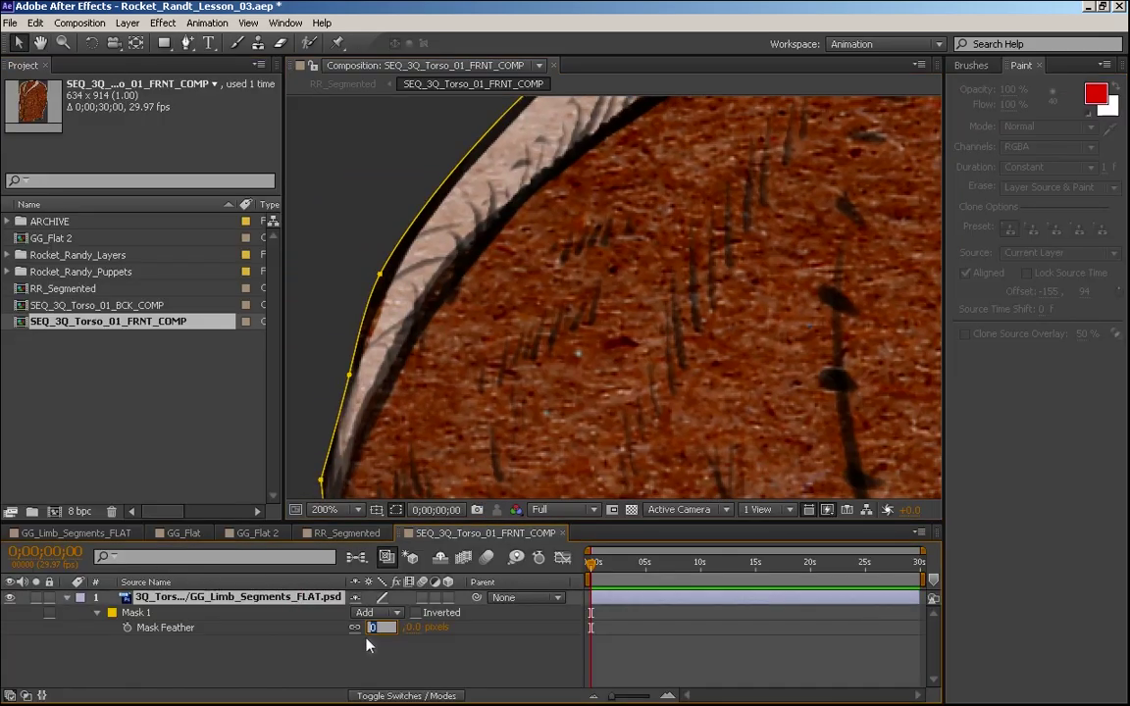
Set the three-quarter front torso's Mask 1 feather to 1 pixel and inspect the edge up to the collar
text(1)
key(Return)
drag(371, 152, 505, 328)
key(F2)
drag(862, 102, 642, 297)
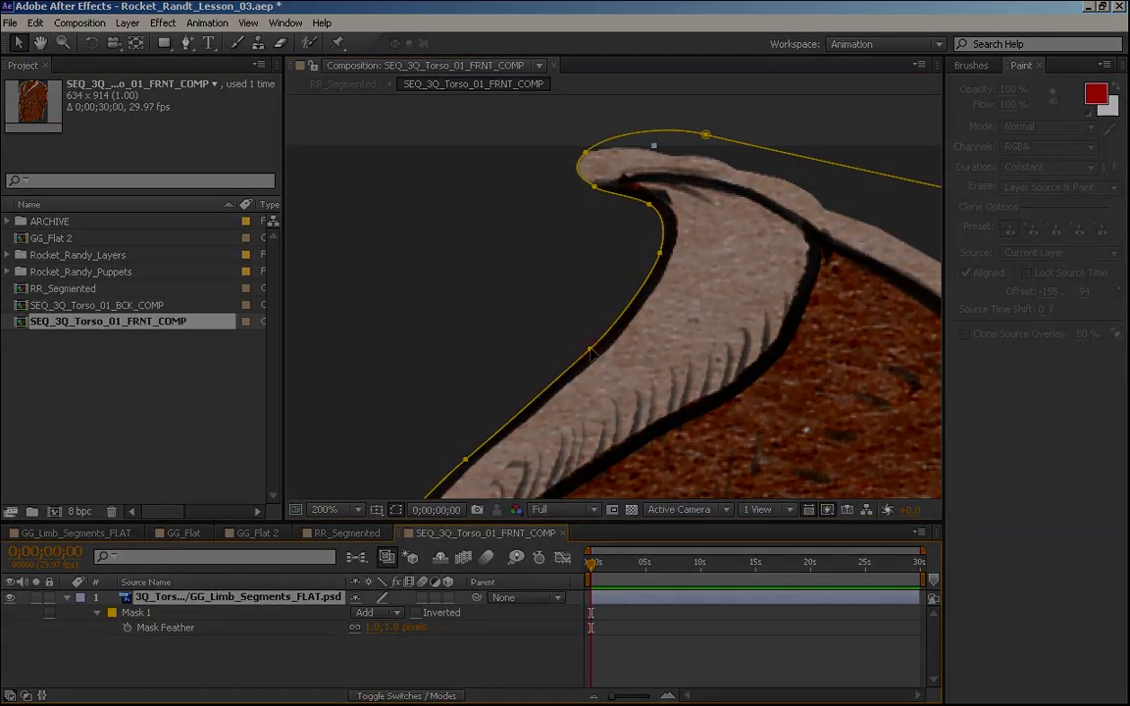